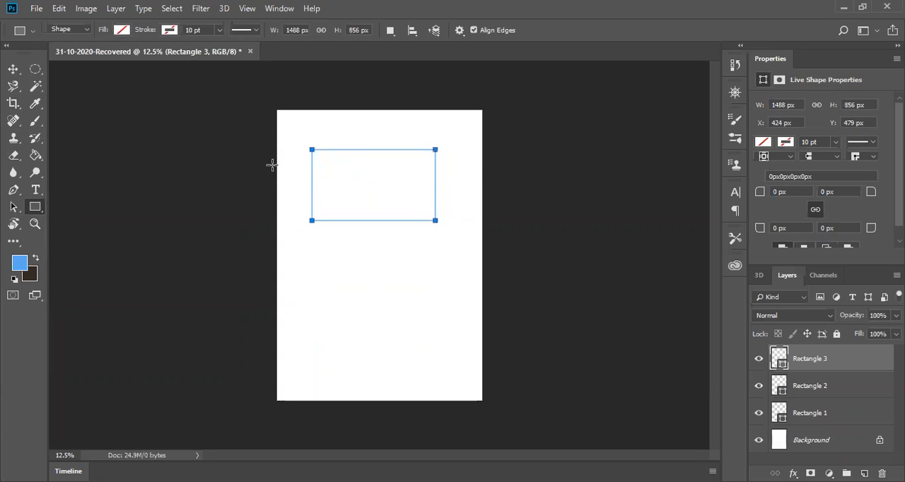
# Step: Examine the outlines of Rectangle 1, Rectangle 2 and Rectangle 3 by selecting each shape layer in turn
pyautogui.click(813, 391)
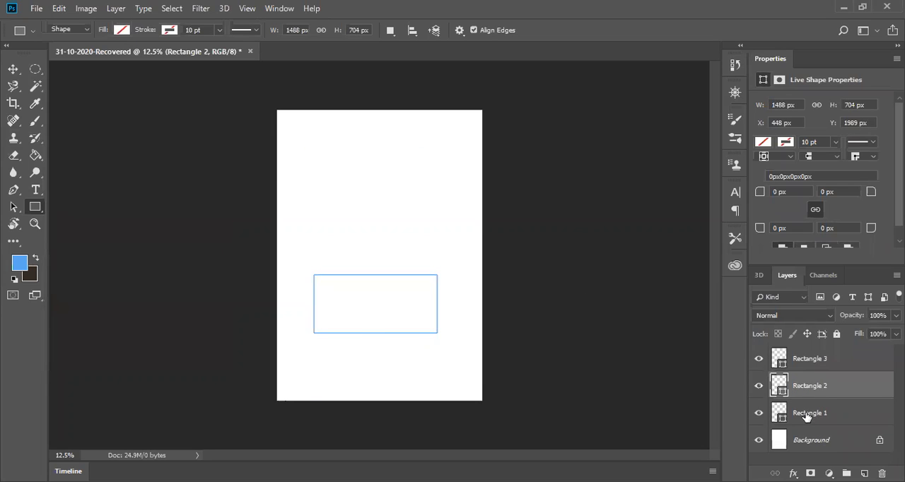
pyautogui.click(809, 418)
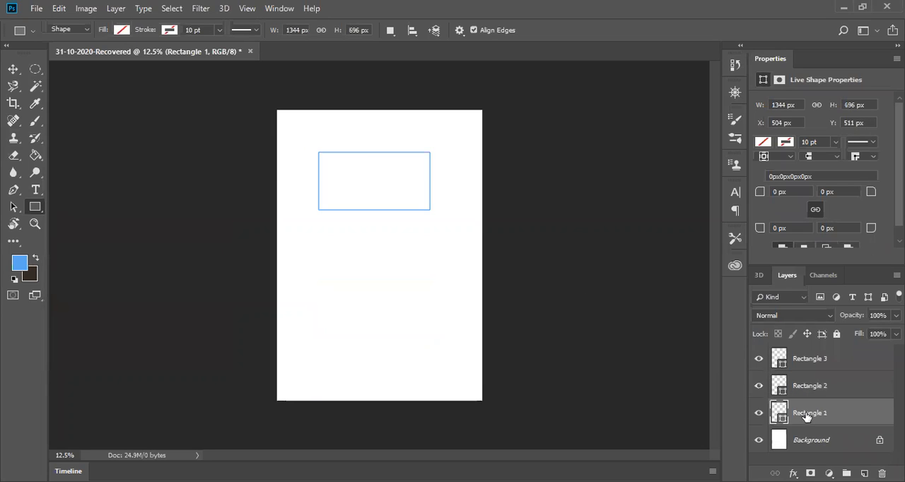
pyautogui.click(805, 364)
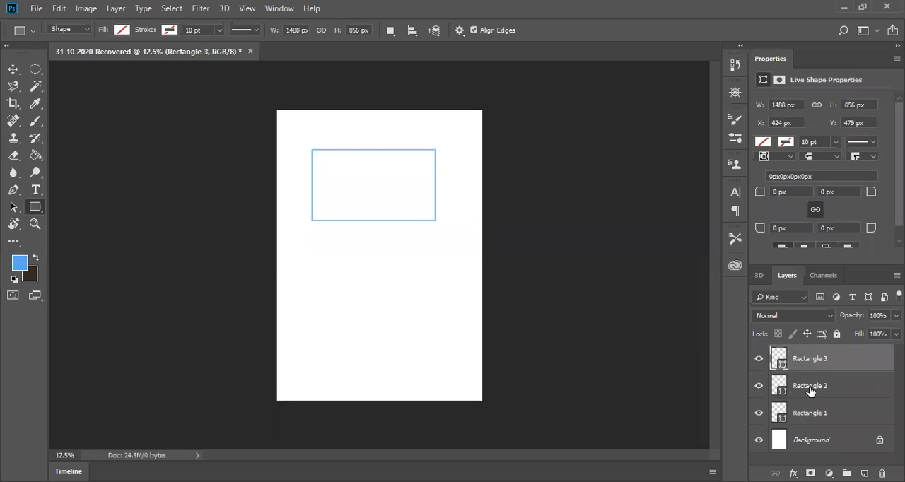
pyautogui.click(811, 392)
pyautogui.click(809, 413)
pyautogui.click(807, 387)
# Step: Fill the Rectangle 3 shape with dark grey and the Rectangle 2 shape with light teal
pyautogui.click(804, 364)
pyautogui.click(763, 143)
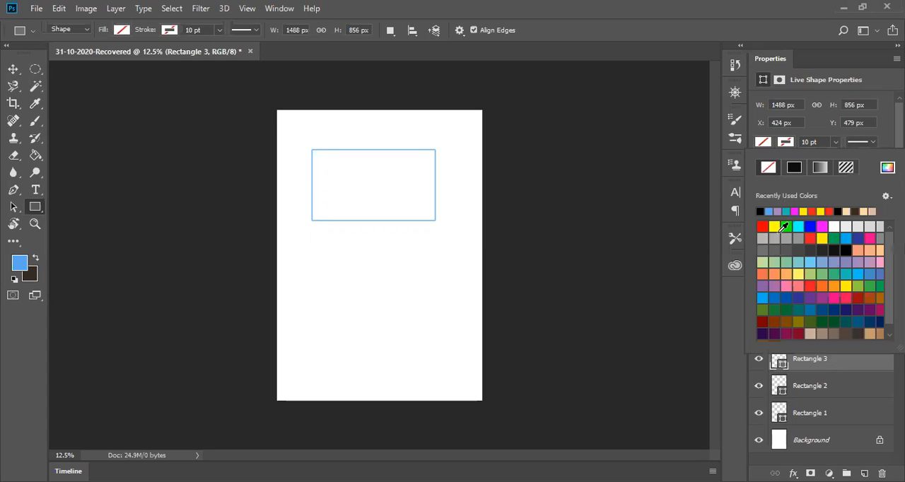
pyautogui.click(782, 249)
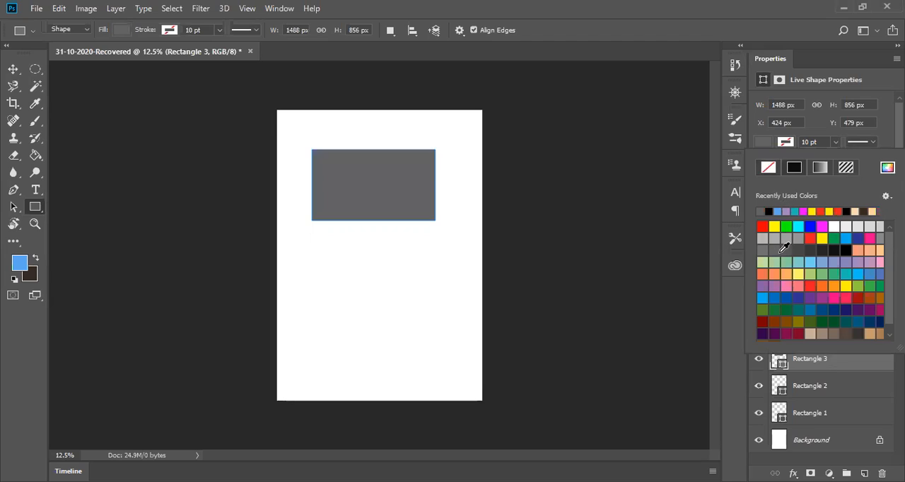
pyautogui.click(811, 386)
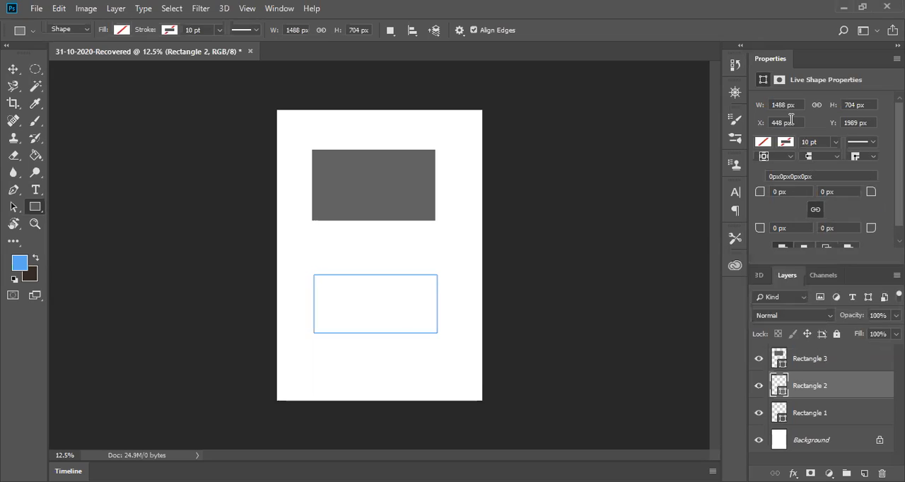
pyautogui.click(763, 142)
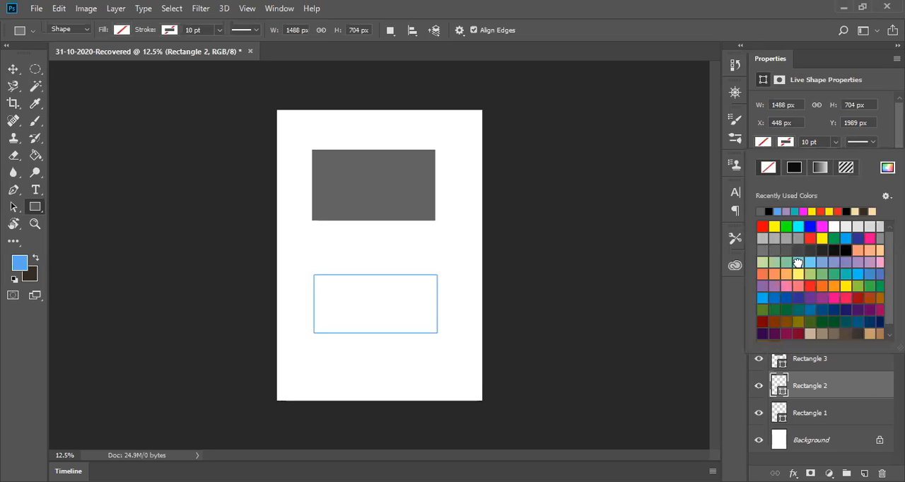
pyautogui.click(799, 261)
# Step: Fill the Rectangle 1 shape with bright green, without creating a new rectangle
pyautogui.click(809, 417)
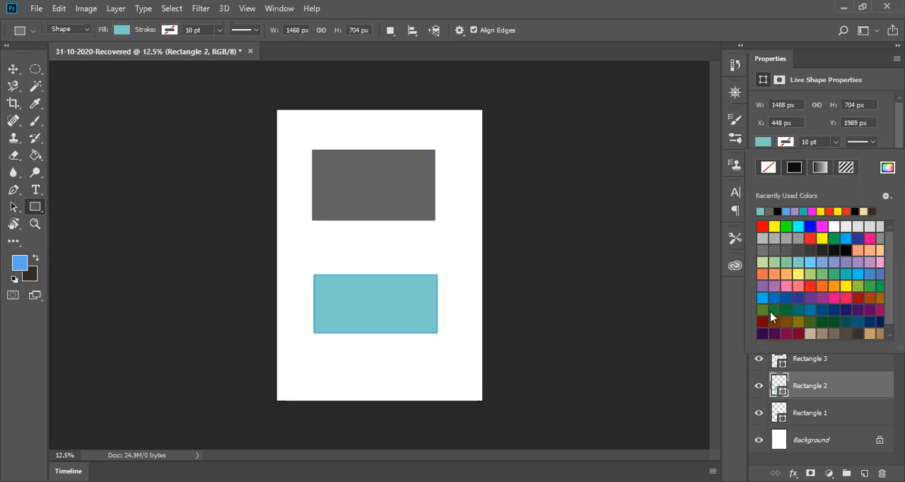
pyautogui.click(762, 145)
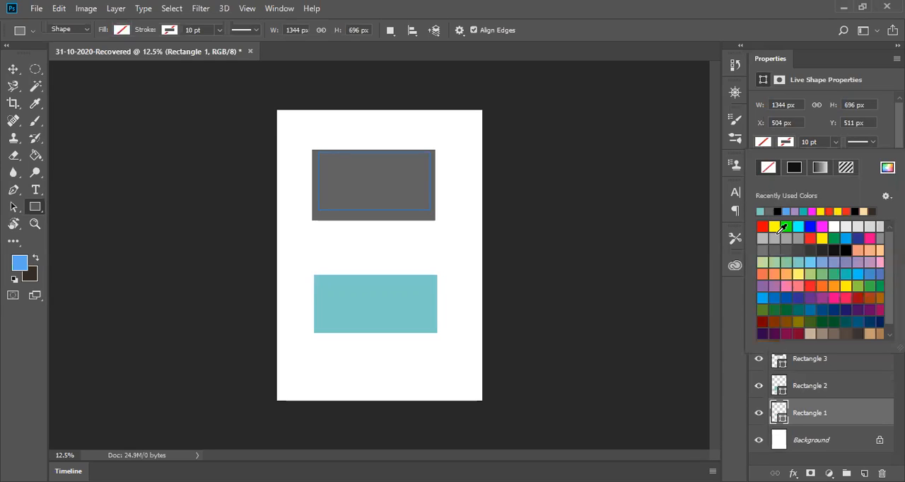
pyautogui.click(779, 246)
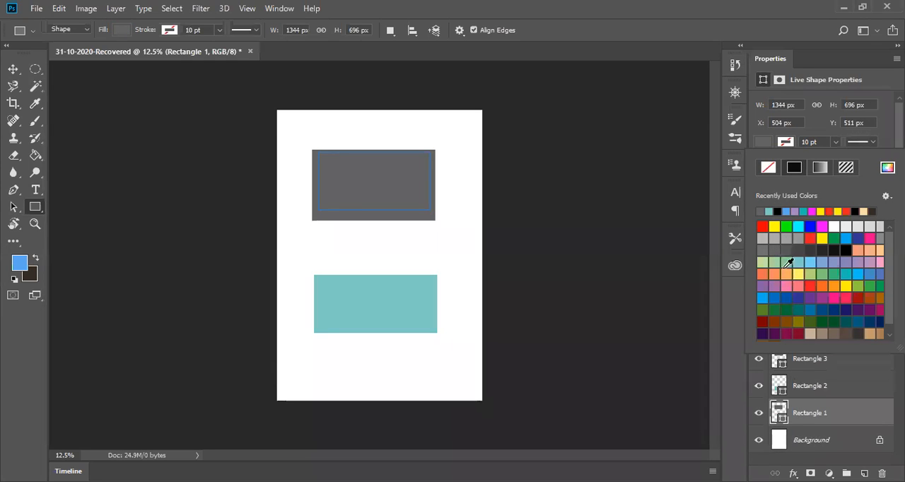
pyautogui.click(786, 227)
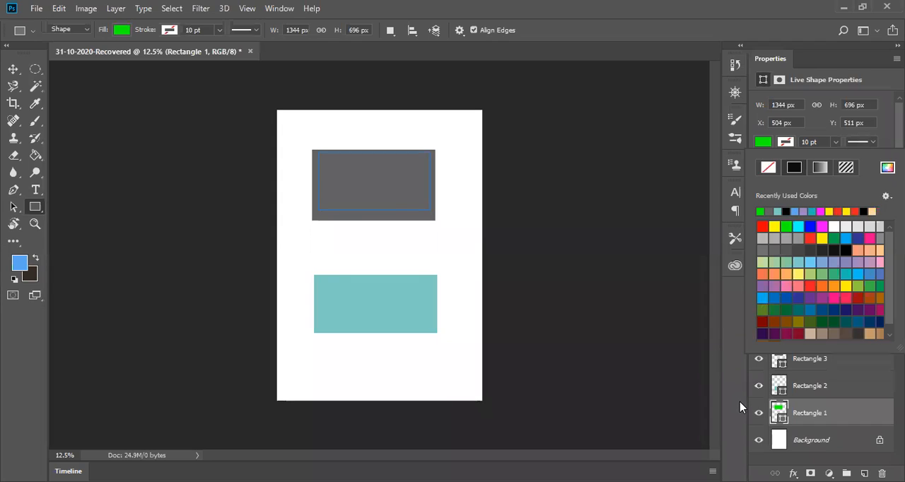
pyautogui.click(673, 345)
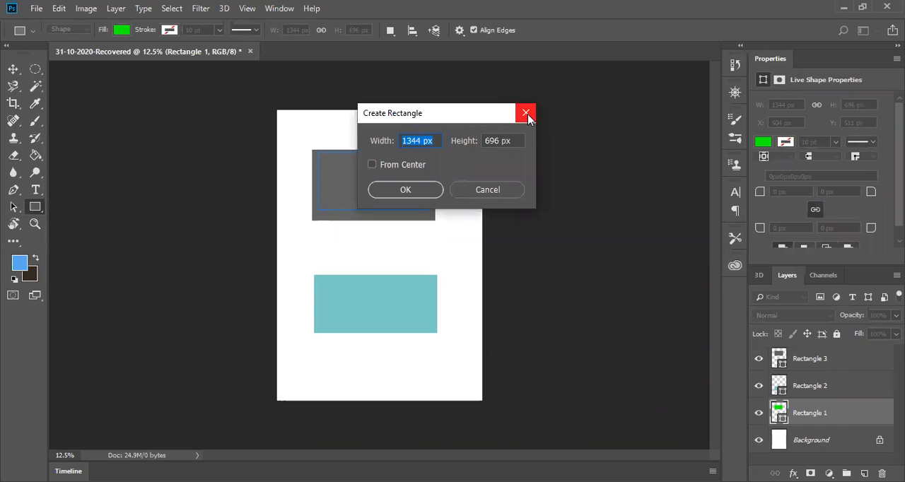
pyautogui.click(527, 114)
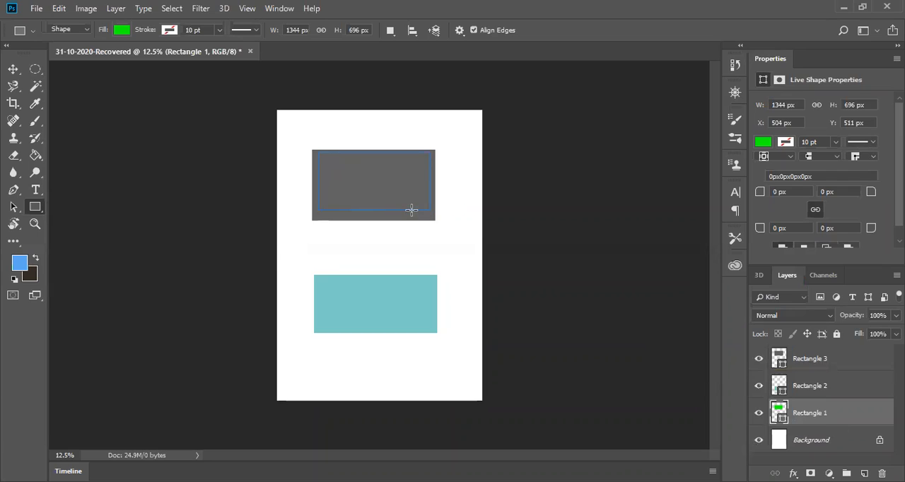
# Step: Move the green rectangle down and right to about X 896 px, Y 1207 px, hiding Rectangle 3 only during the move
pyautogui.click(760, 360)
pyautogui.click(760, 361)
pyautogui.click(760, 361)
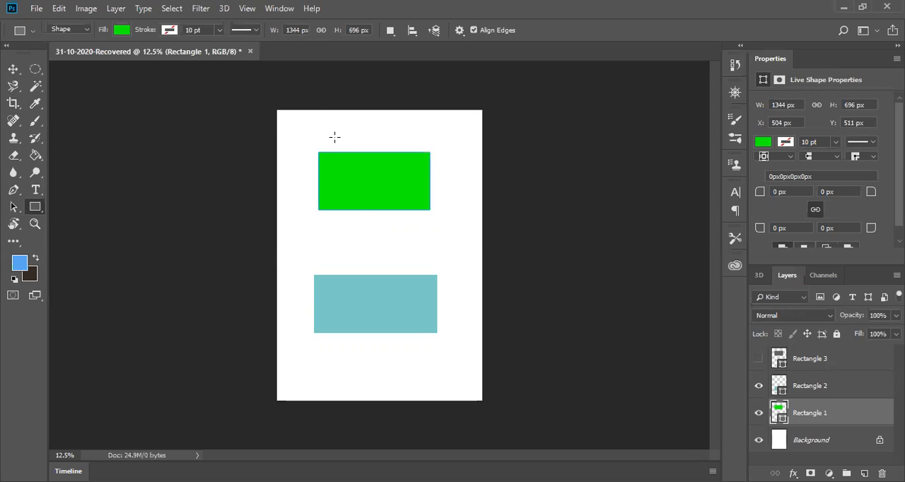
pyautogui.click(13, 68)
pyautogui.moveTo(368, 188); pyautogui.dragTo(399, 244)
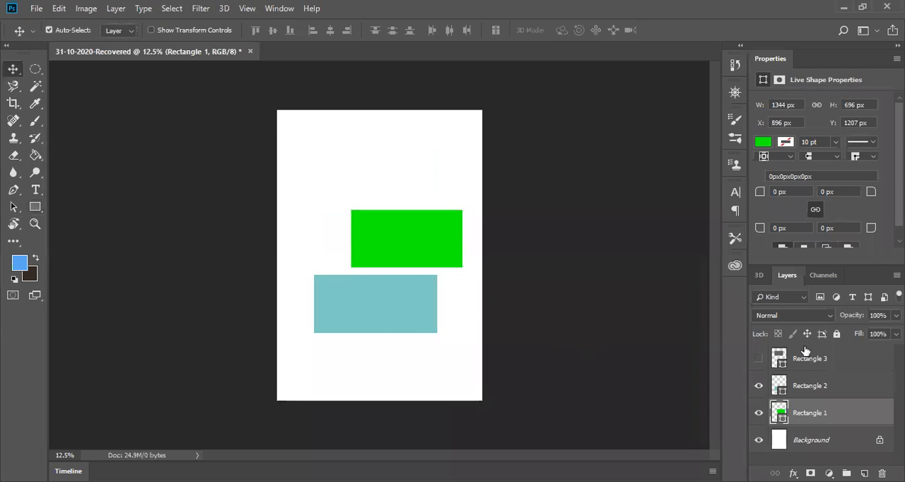
pyautogui.click(759, 360)
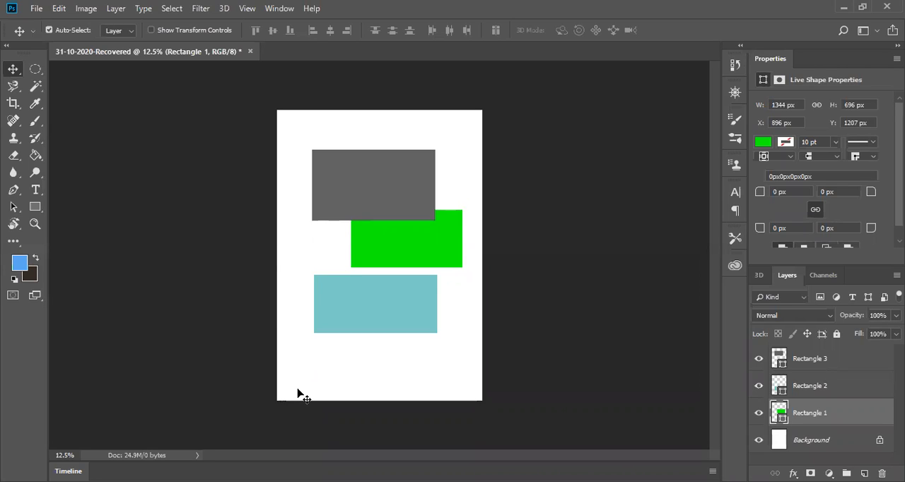
# Step: Pick the Pen tool and hide the Rectangle 1, Rectangle 2 and Rectangle 3 layers, keeping only the background visible
pyautogui.click(759, 416)
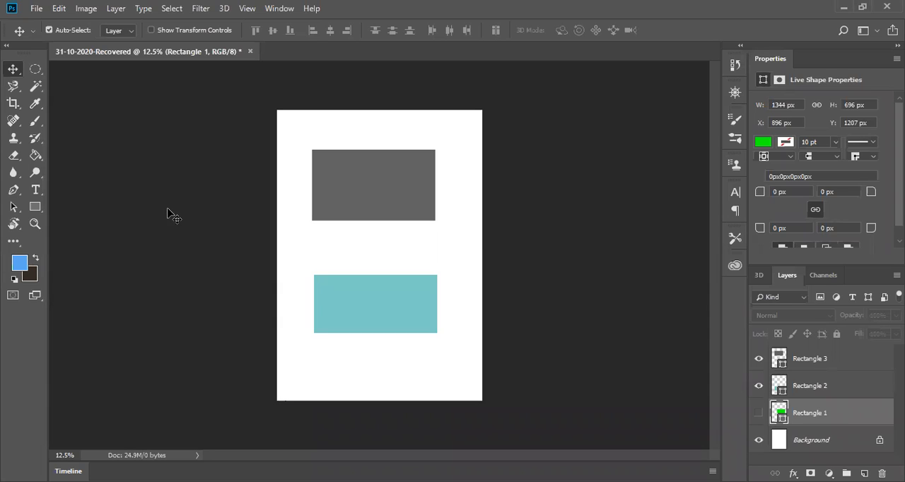
pyautogui.click(13, 191)
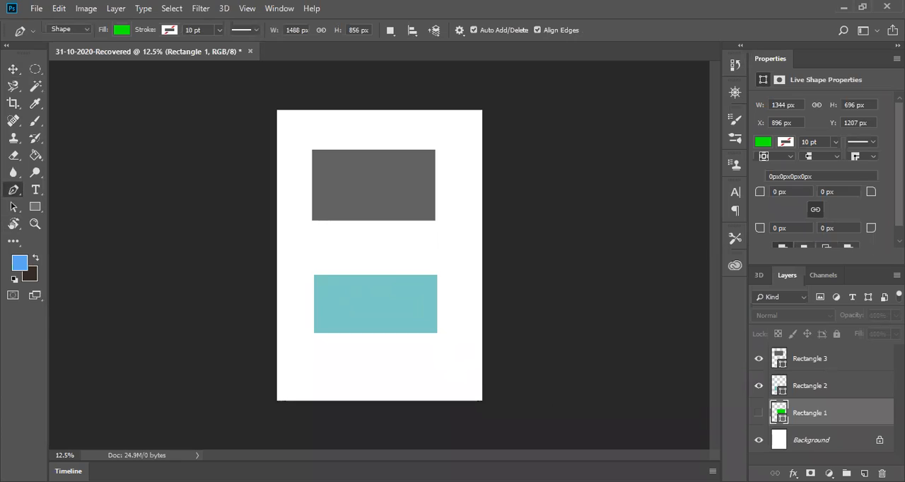
pyautogui.click(759, 414)
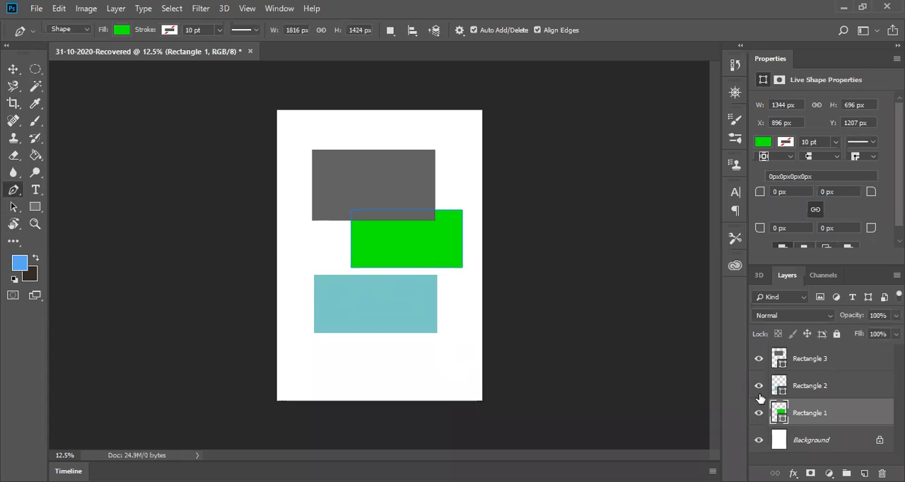
pyautogui.click(759, 385)
pyautogui.click(760, 359)
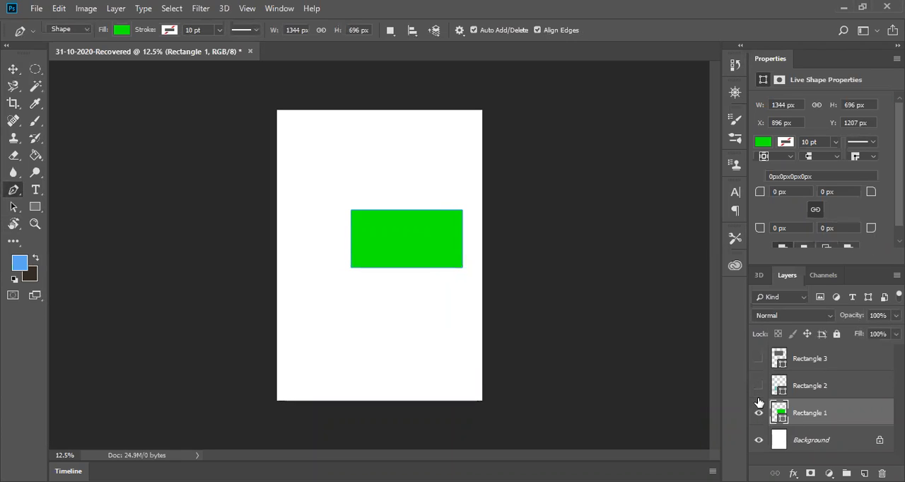
pyautogui.click(759, 413)
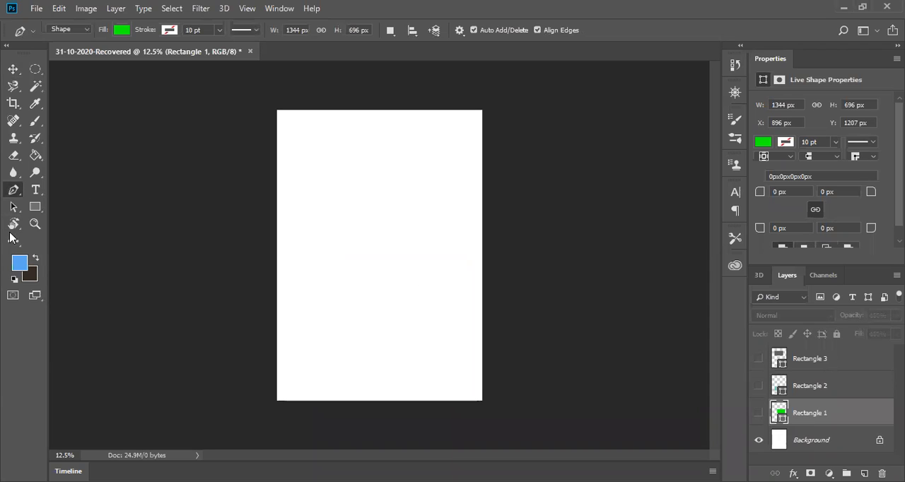
# Step: Draw a closed, unfilled triangle shape about 1280 by 1127 px on the upper half of the page with the Pen tool
pyautogui.click(120, 31)
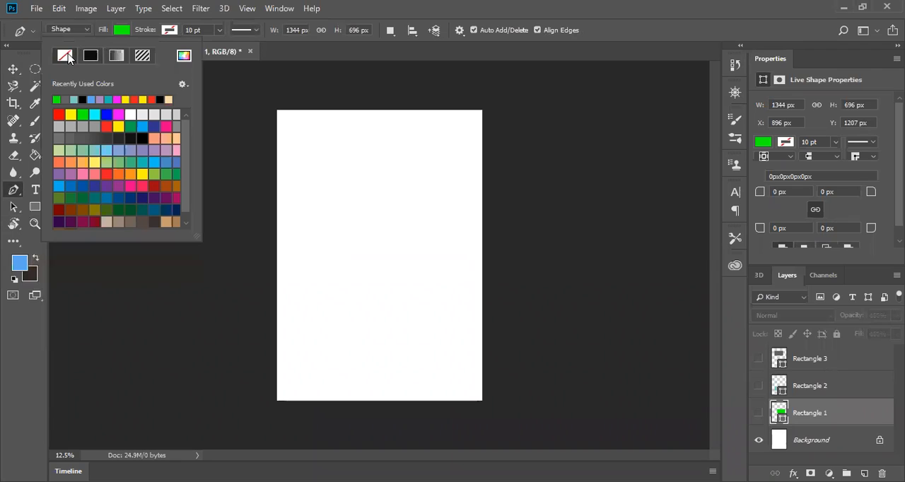
pyautogui.click(64, 55)
pyautogui.click(364, 180)
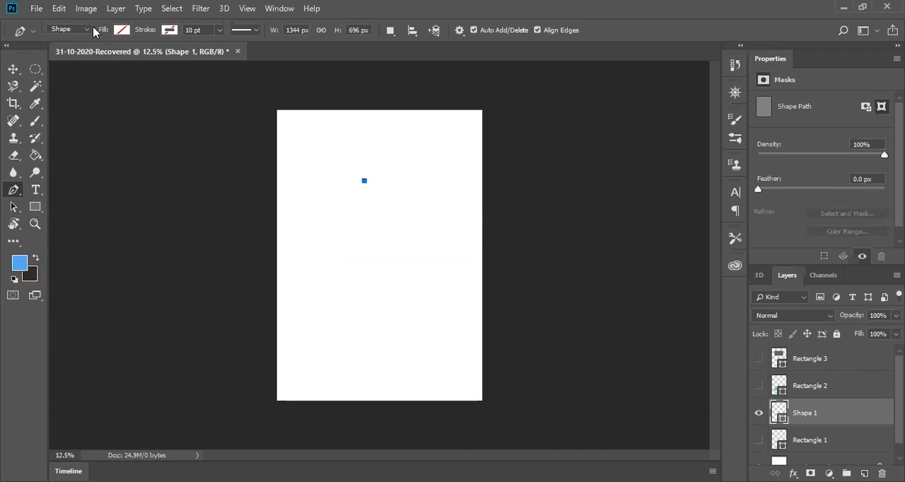
pyautogui.click(452, 241)
pyautogui.click(345, 274)
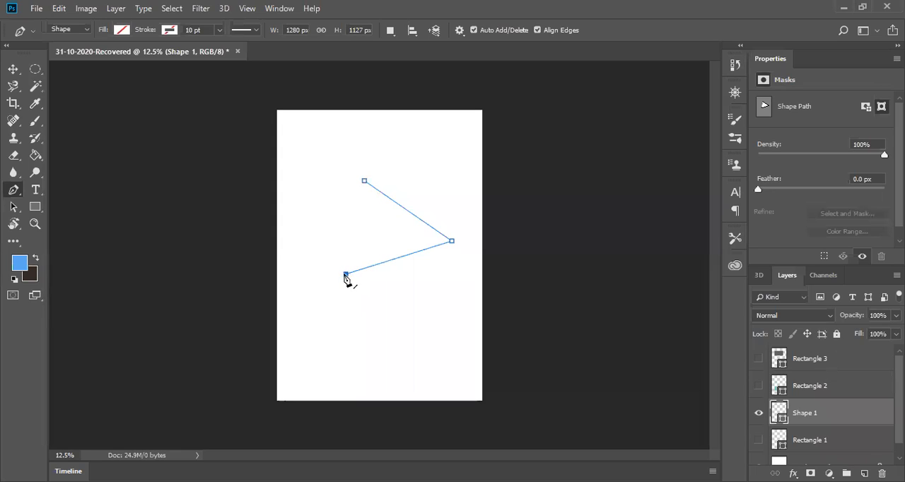
pyautogui.click(364, 182)
# Step: Try to bend the triangle's sides from its lower-left and right anchor points with the Convert Point tool
pyautogui.rightClick(16, 193)
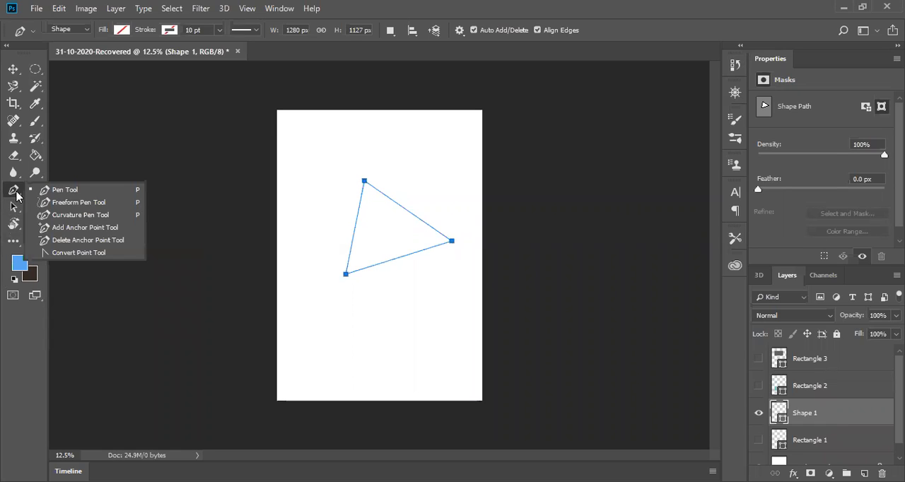
pyautogui.click(70, 255)
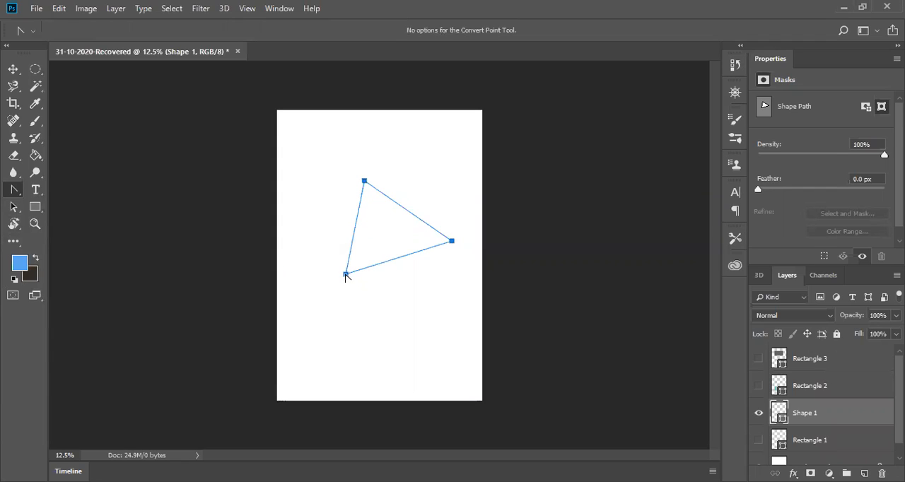
pyautogui.moveTo(346, 275); pyautogui.dragTo(347, 276)
pyautogui.moveTo(452, 244)
pyautogui.mouseDown()
pyautogui.moveTo(444, 321)
pyautogui.moveTo(453, 244)
pyautogui.mouseUp()
pyautogui.moveTo(452, 241)
pyautogui.mouseDown()
pyautogui.moveTo(452, 259)
pyautogui.moveTo(452, 244)
pyautogui.mouseUp()
pyautogui.moveTo(453, 244)
pyautogui.mouseDown()
pyautogui.moveTo(455, 303)
pyautogui.moveTo(439, 375)
pyautogui.moveTo(452, 244)
pyautogui.mouseUp()
pyautogui.moveTo(453, 242)
pyautogui.mouseDown()
pyautogui.moveTo(457, 175)
pyautogui.moveTo(433, 130)
pyautogui.moveTo(457, 121)
pyautogui.moveTo(437, 213)
pyautogui.moveTo(458, 285)
pyautogui.moveTo(384, 342)
pyautogui.moveTo(370, 333)
pyautogui.moveTo(365, 265)
pyautogui.moveTo(375, 240)
pyautogui.moveTo(344, 271)
pyautogui.moveTo(422, 160)
pyautogui.moveTo(465, 131)
pyautogui.moveTo(404, 254)
pyautogui.moveTo(388, 313)
pyautogui.moveTo(380, 231)
pyautogui.moveTo(423, 147)
pyautogui.moveTo(497, 161)
pyautogui.moveTo(502, 304)
pyautogui.moveTo(473, 354)
pyautogui.moveTo(436, 364)
pyautogui.moveTo(429, 315)
pyautogui.moveTo(436, 258)
pyautogui.moveTo(457, 242)
pyautogui.moveTo(455, 225)
pyautogui.mouseUp()
# Step: Undo the direction handle changes made at the triangle's anchor points
pyautogui.hotkey('ctrl', 'z')
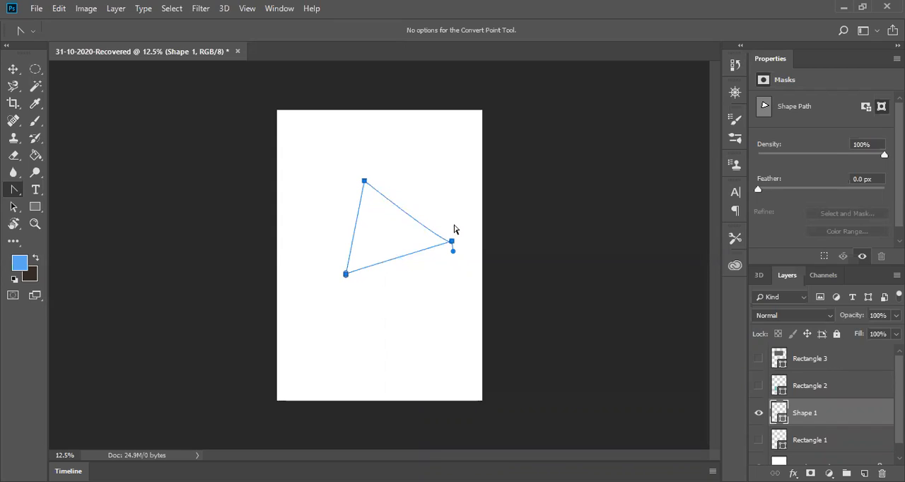
pyautogui.hotkey('ctrl', 'z')
pyautogui.hotkey('ctrl', 'z')
pyautogui.hotkey('ctrl', 'z')
pyautogui.hotkey('ctrl', 'z')
# Step: Try pulling curve handles from the triangle's top and lower-left anchor points, and reset them to straight corners
pyautogui.click(452, 239)
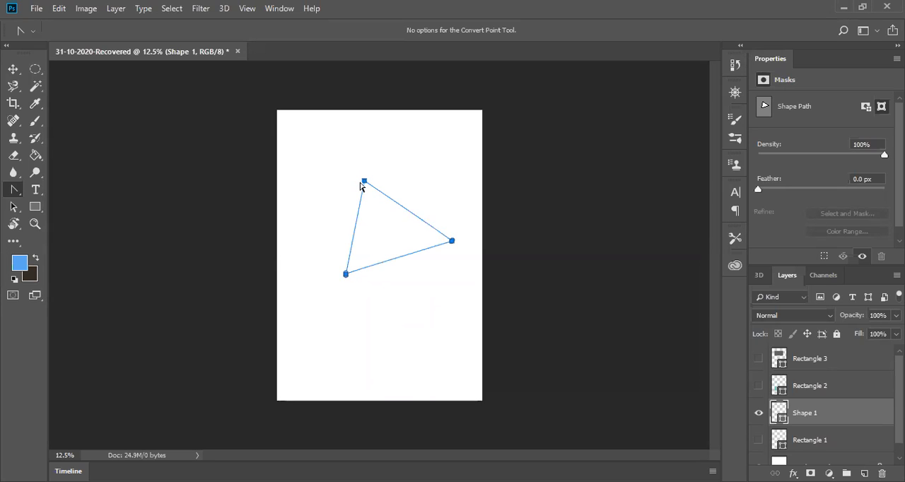
pyautogui.moveTo(365, 182); pyautogui.dragTo(370, 240)
pyautogui.moveTo(369, 257); pyautogui.dragTo(365, 185)
pyautogui.click(365, 183)
pyautogui.click(346, 275)
pyautogui.moveTo(346, 276); pyautogui.dragTo(289, 206)
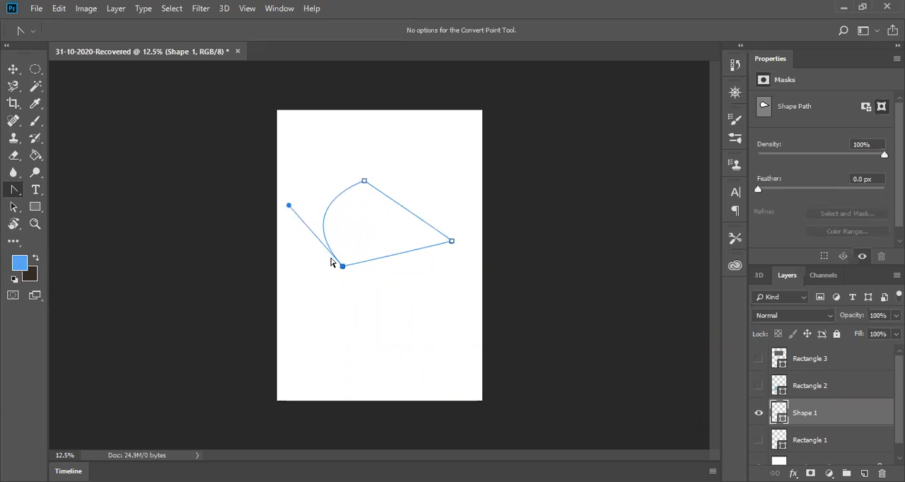
pyautogui.click(333, 261)
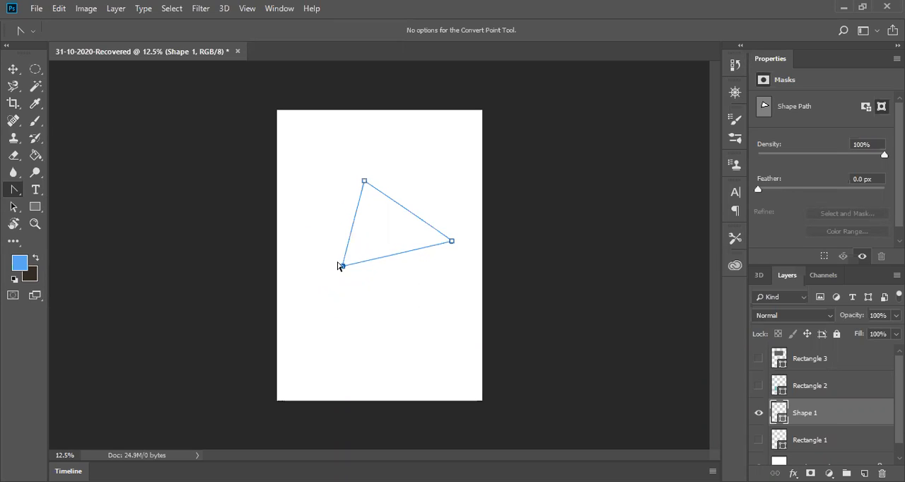
pyautogui.moveTo(341, 265); pyautogui.dragTo(347, 289)
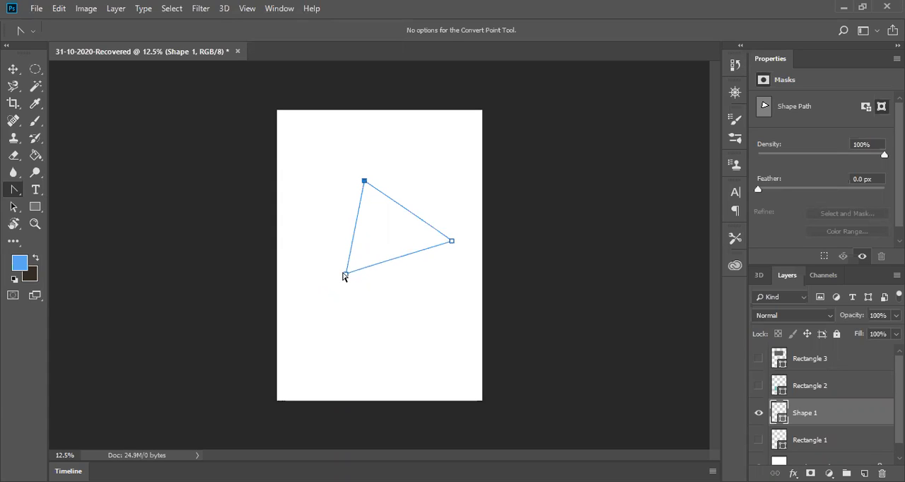
# Step: Try curving the triangle's lower edge from the lower-left anchor point, and undo the curve
pyautogui.moveTo(346, 275)
pyautogui.mouseDown()
pyautogui.moveTo(356, 275)
pyautogui.moveTo(344, 273)
pyautogui.mouseUp()
pyautogui.moveTo(347, 276); pyautogui.dragTo(322, 256)
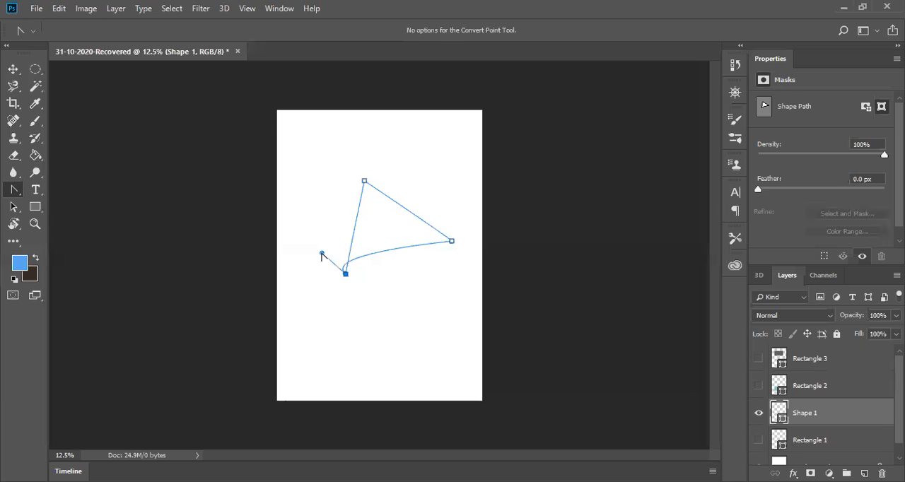
pyautogui.hotkey('ctrl', 'z')
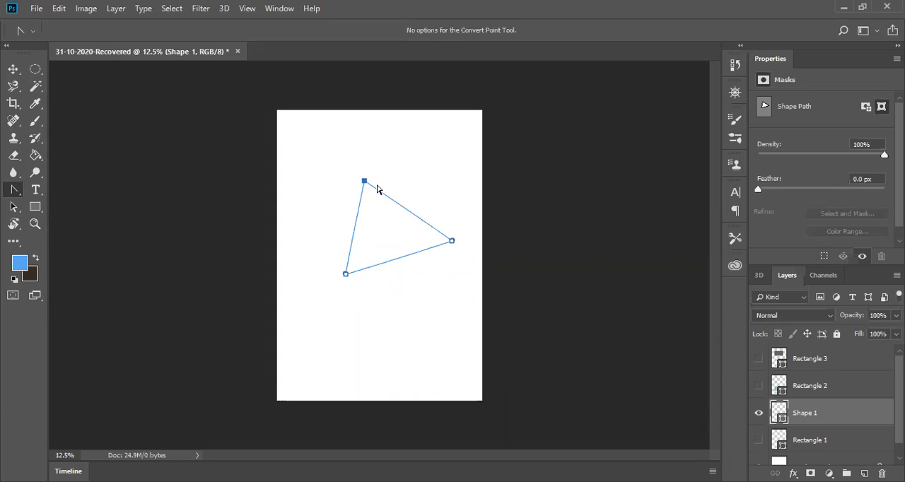
# Step: Shift the triangle's top anchor point slightly down and left, and pull out its direction handles to curve both adjoining sides
pyautogui.moveTo(365, 183)
pyautogui.mouseDown()
pyautogui.moveTo(305, 217)
pyautogui.moveTo(436, 173)
pyautogui.moveTo(434, 148)
pyautogui.moveTo(264, 177)
pyautogui.moveTo(354, 174)
pyautogui.moveTo(358, 165)
pyautogui.moveTo(357, 204)
pyautogui.moveTo(376, 163)
pyautogui.moveTo(351, 237)
pyautogui.moveTo(366, 175)
pyautogui.moveTo(361, 192)
pyautogui.mouseUp()
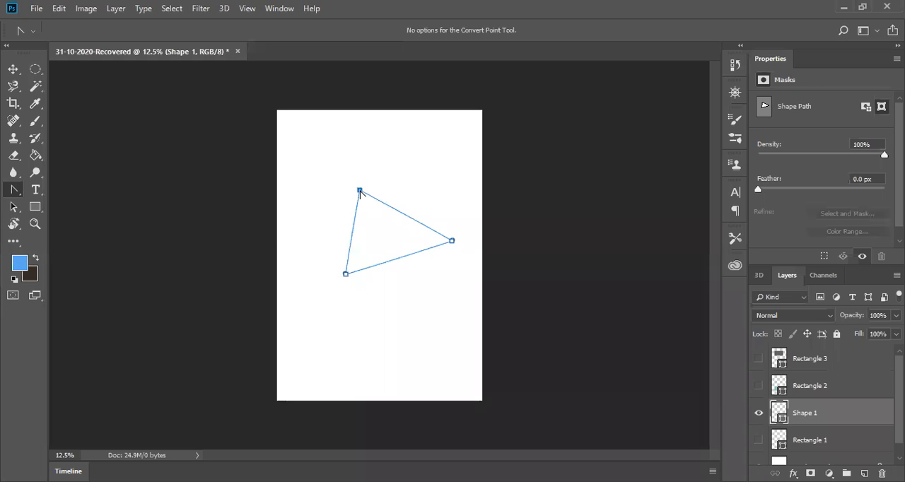
pyautogui.moveTo(360, 193); pyautogui.dragTo(358, 157)
pyautogui.hotkey('ctrl', 'z')
pyautogui.moveTo(359, 192); pyautogui.dragTo(420, 164)
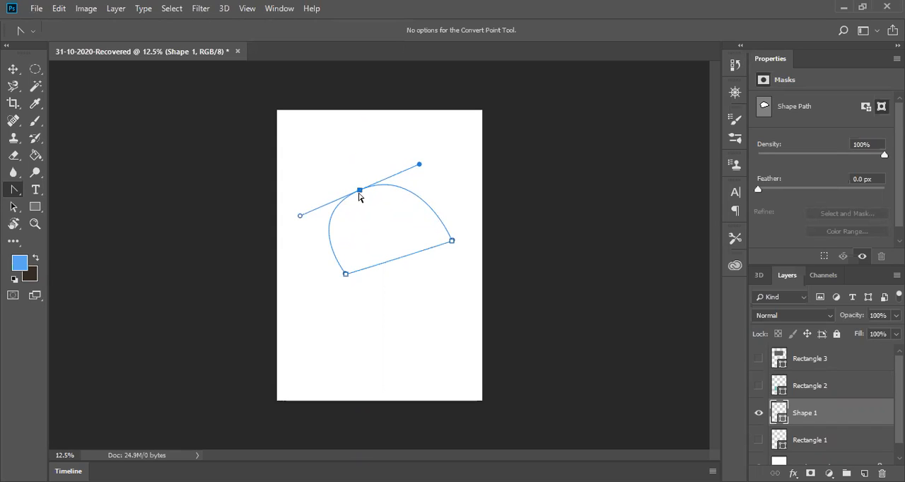
pyautogui.click(301, 218)
pyautogui.click(359, 191)
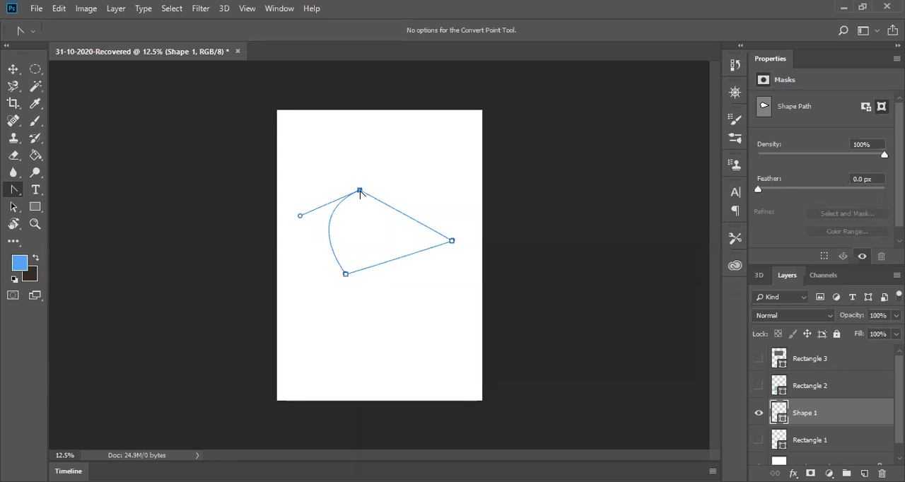
pyautogui.hotkey('ctrl', 'z')
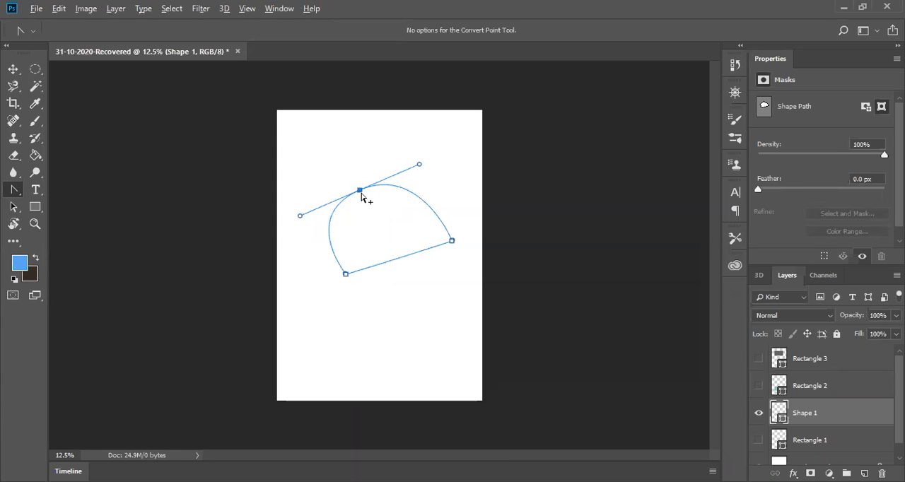
# Step: Reshape the path by curving its upper-right side from the right anchor point and straightening its left side
pyautogui.click(360, 192)
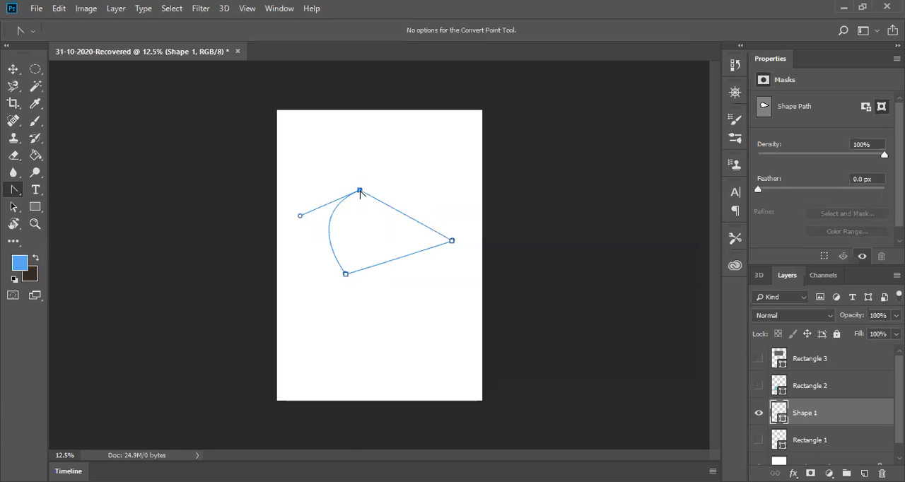
pyautogui.moveTo(452, 241)
pyautogui.mouseDown()
pyautogui.moveTo(453, 285)
pyautogui.moveTo(453, 244)
pyautogui.mouseUp()
pyautogui.moveTo(453, 241); pyautogui.dragTo(458, 150)
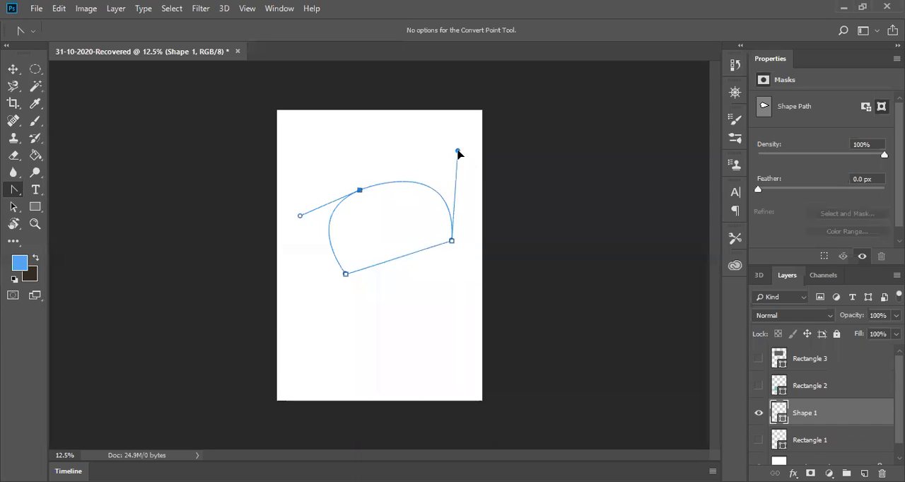
pyautogui.moveTo(300, 216); pyautogui.dragTo(351, 226)
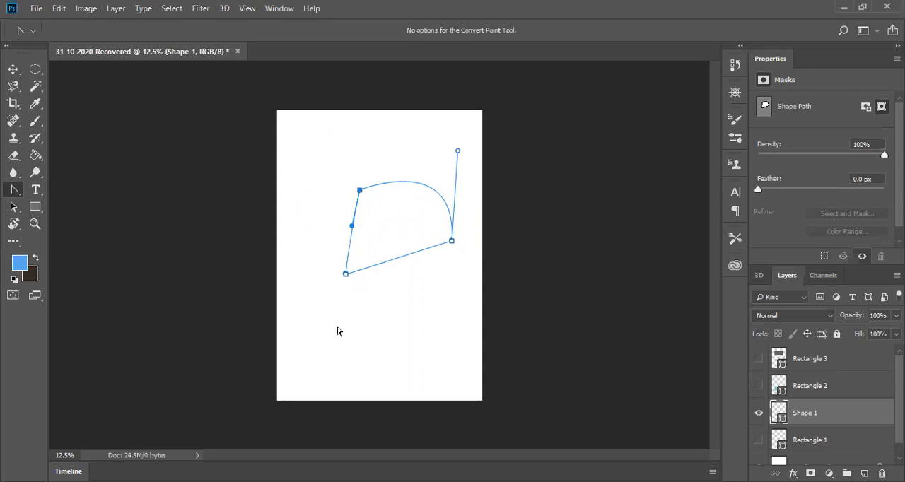
# Step: Draw a closed freehand outline about 1744 by 1175 px on the lower part of the page with the Freeform Pen tool
pyautogui.rightClick(10, 193)
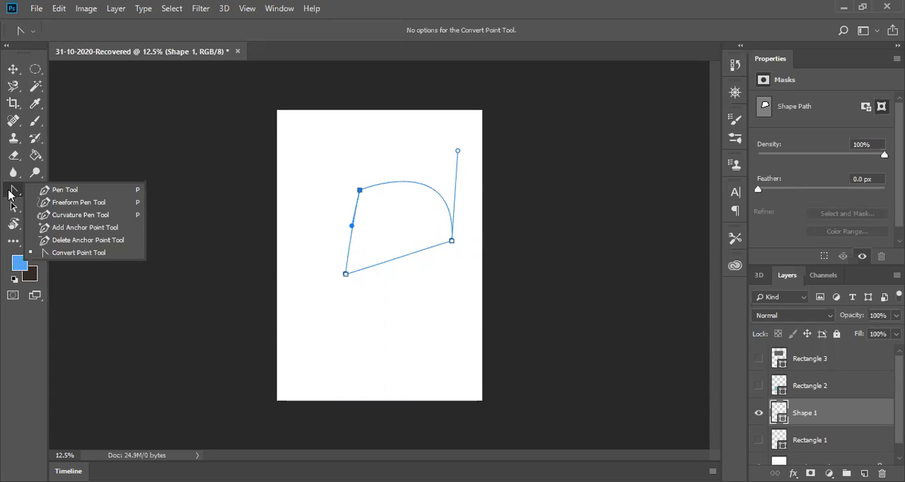
pyautogui.click(91, 205)
pyautogui.moveTo(307, 349); pyautogui.dragTo(331, 322)
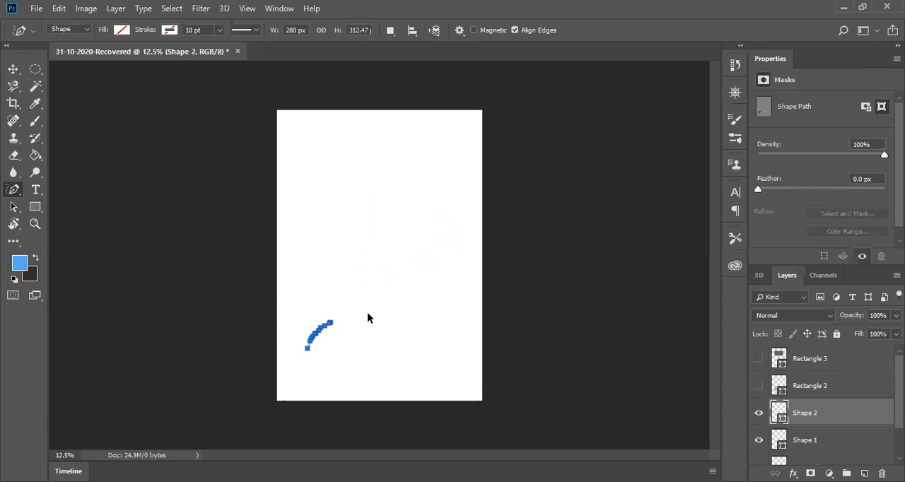
pyautogui.hotkey('ctrl', 'z')
pyautogui.moveTo(329, 311)
pyautogui.mouseDown()
pyautogui.moveTo(413, 288)
pyautogui.moveTo(443, 297)
pyautogui.moveTo(459, 341)
pyautogui.moveTo(447, 370)
pyautogui.moveTo(389, 386)
pyautogui.moveTo(317, 362)
pyautogui.moveTo(327, 318)
pyautogui.mouseUp()
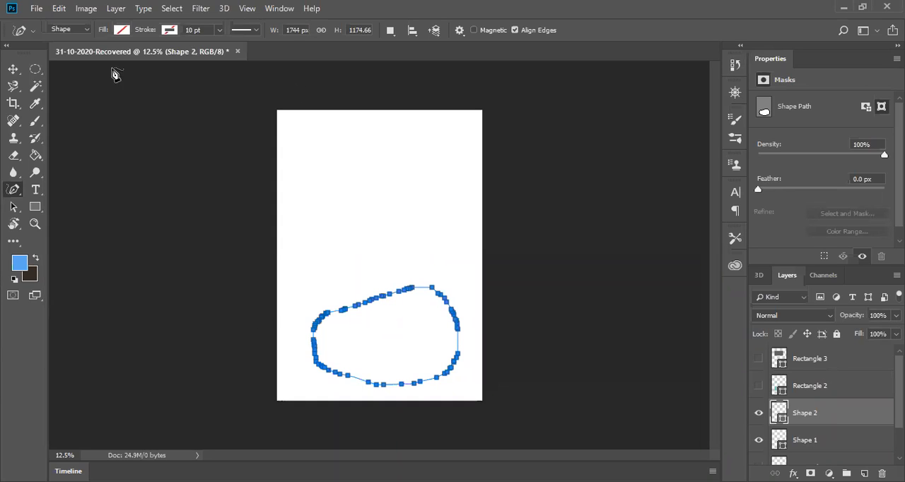
# Step: Select the freehand Shape 2 layer and fill it with solid red
pyautogui.scroll(-2, 814, 437)
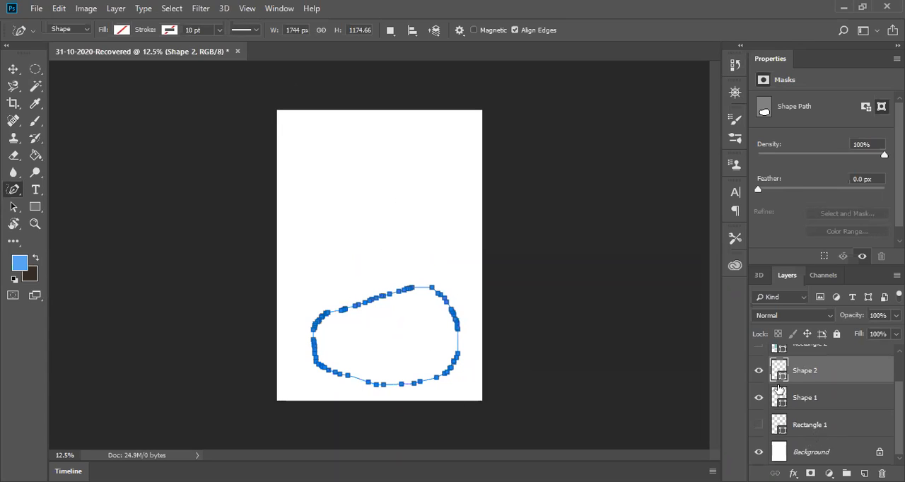
pyautogui.scroll(3, 802, 396)
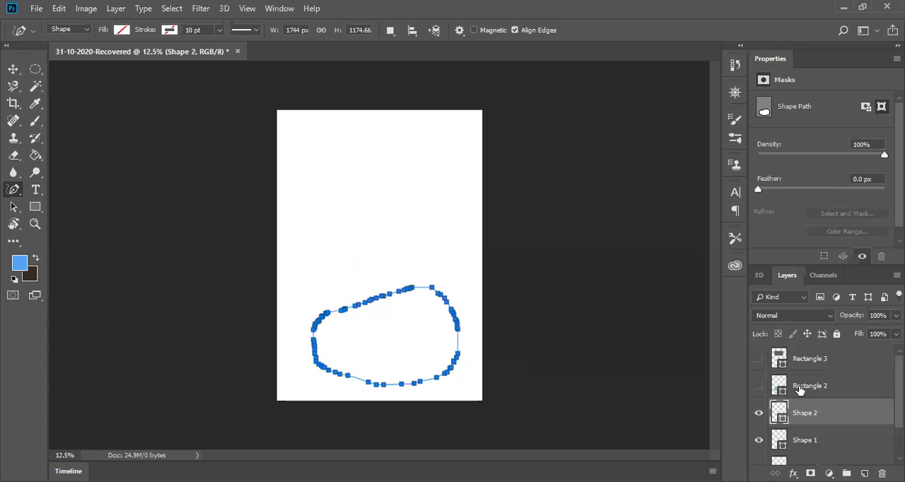
pyautogui.click(805, 360)
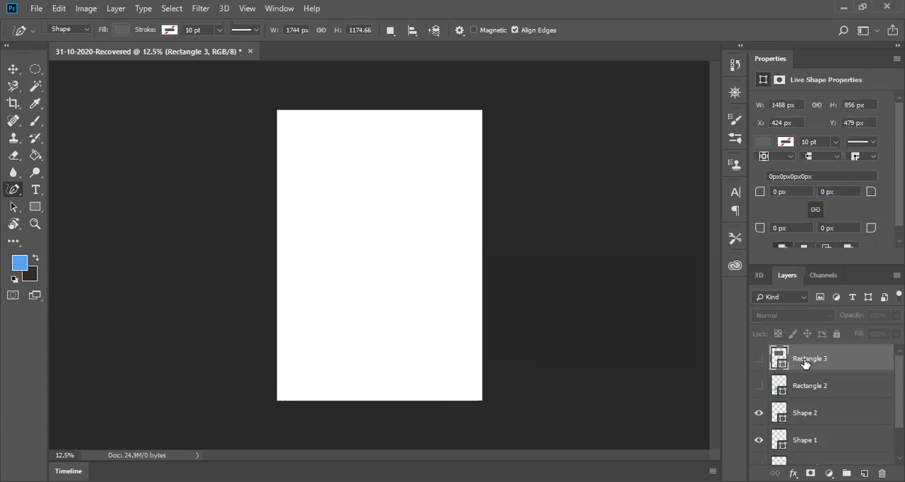
pyautogui.scroll(-2, 807, 412)
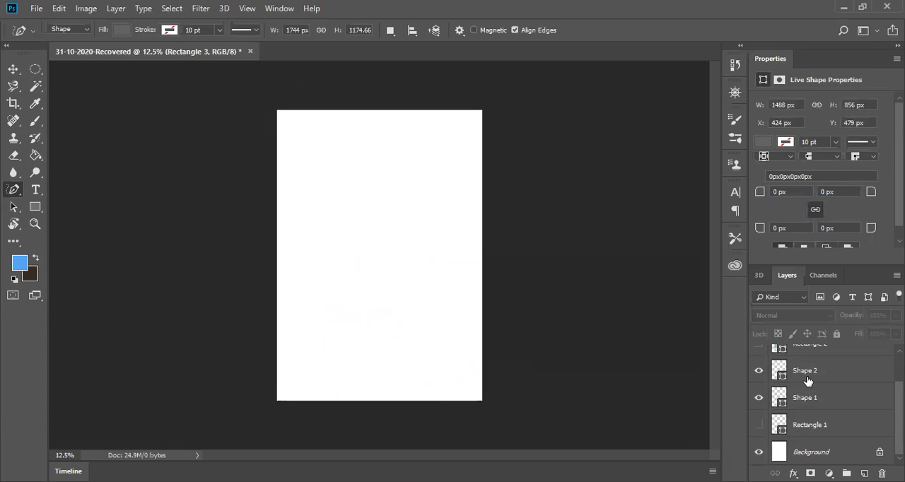
pyautogui.click(809, 381)
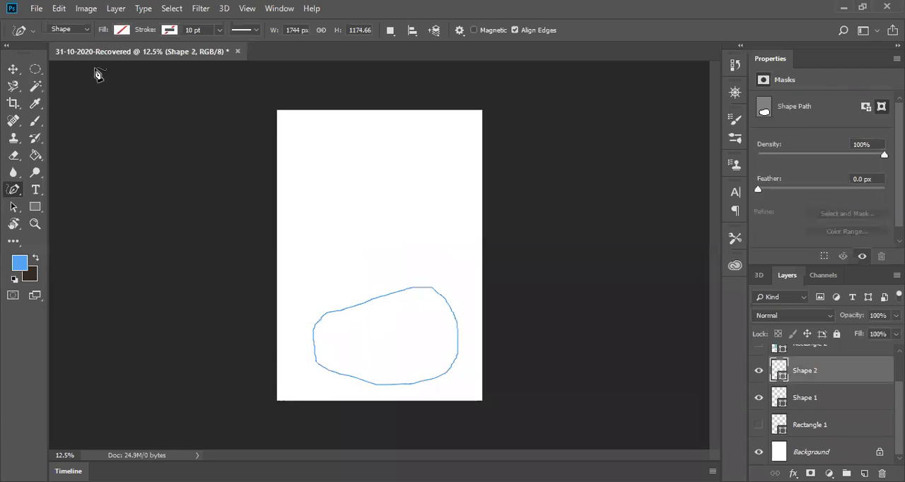
pyautogui.click(119, 30)
pyautogui.click(106, 126)
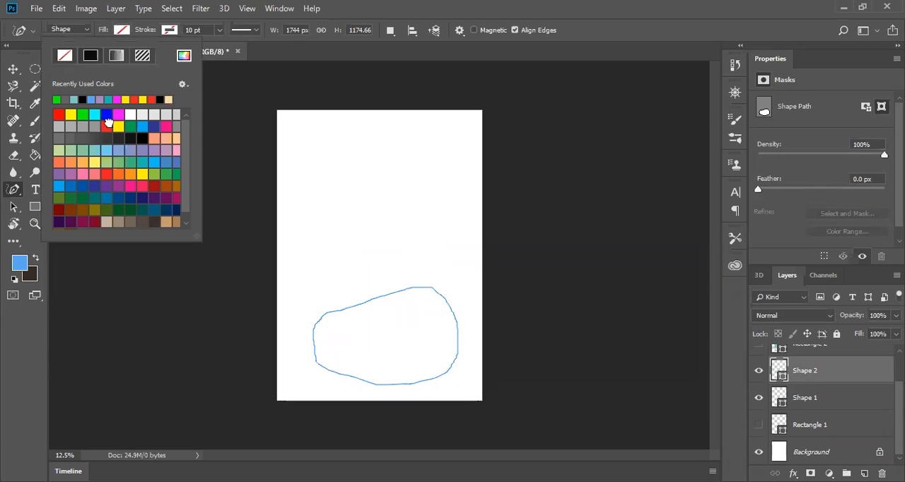
pyautogui.click(460, 210)
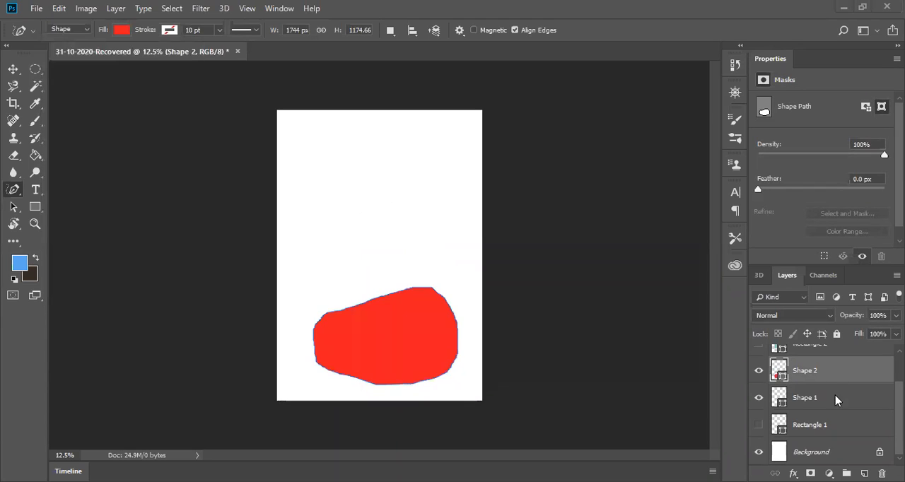
# Step: Fill the curved triangle on the Shape 1 layer with light yellow
pyautogui.click(799, 399)
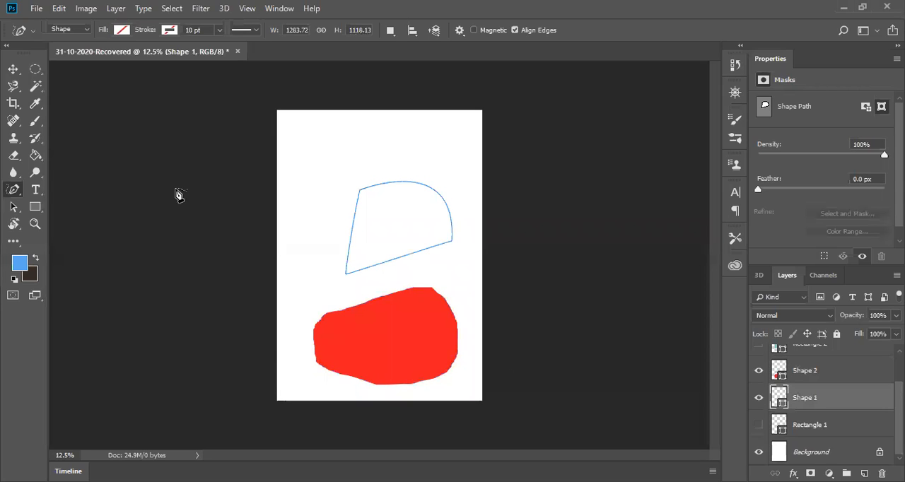
pyautogui.click(121, 30)
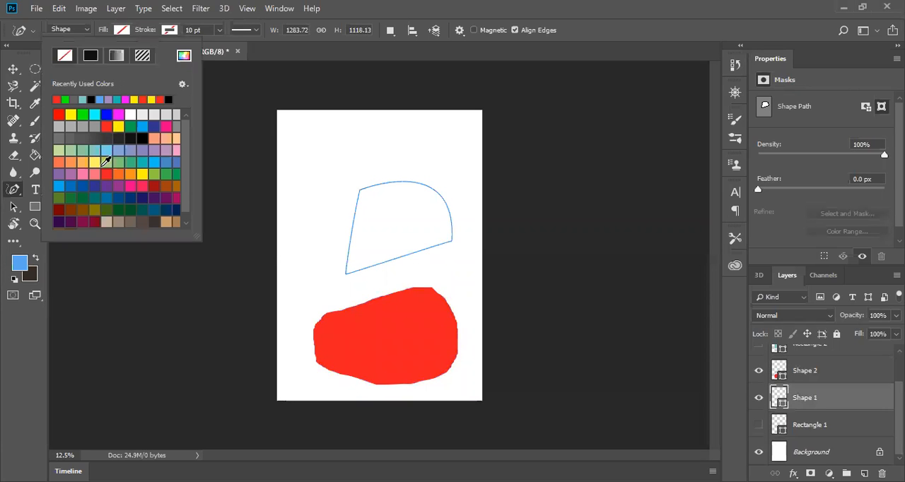
pyautogui.click(95, 162)
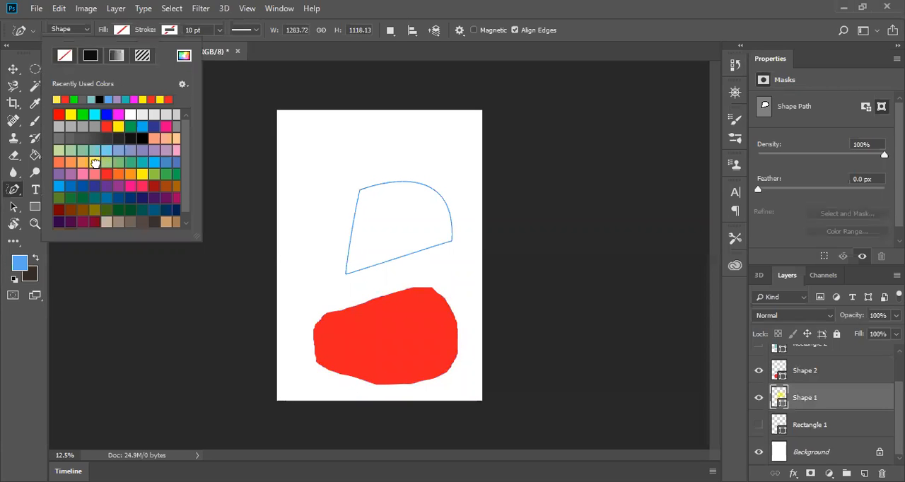
pyautogui.click(302, 300)
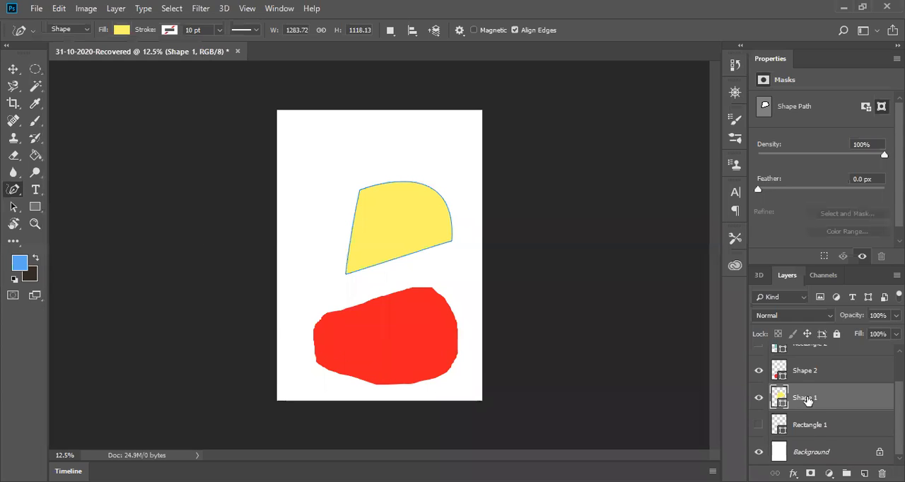
# Step: Delete the layers Shape 2, Rectangle 2, Rectangle 3, Shape 1 and Rectangle 1, keeping only the Background
pyautogui.click(802, 372)
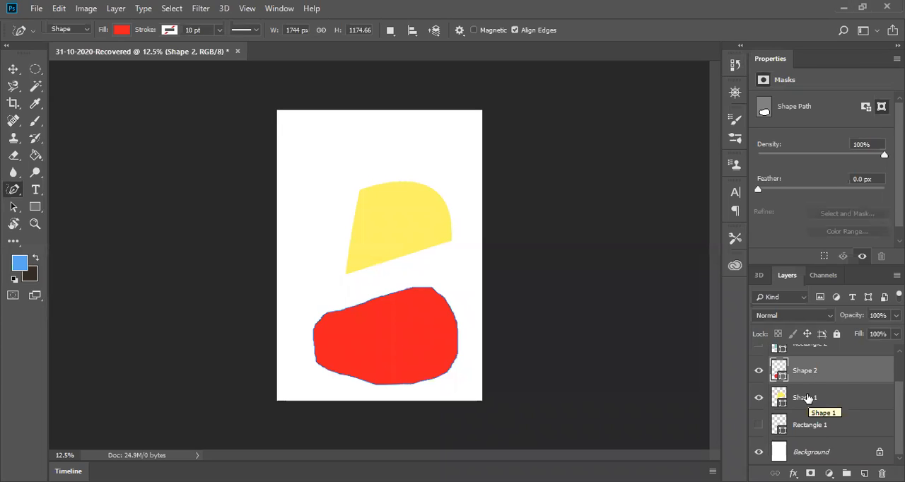
pyautogui.press('Delete')
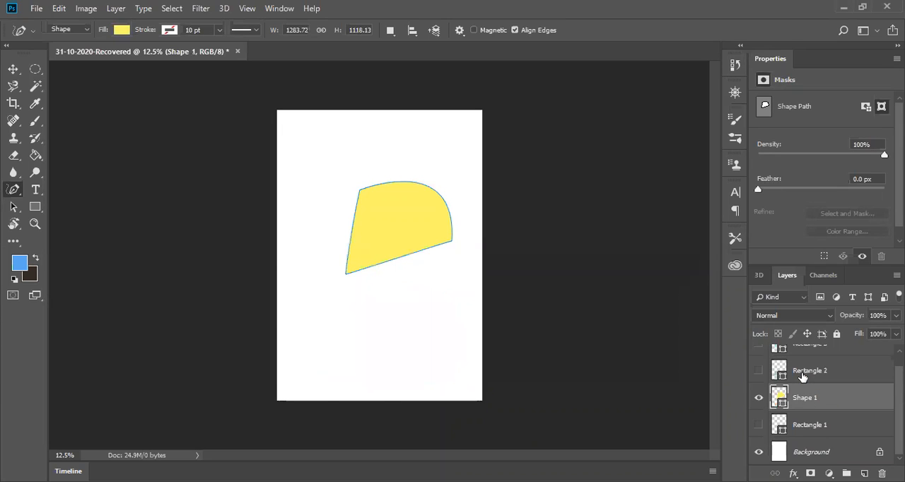
pyautogui.click(802, 377)
pyautogui.press('Delete')
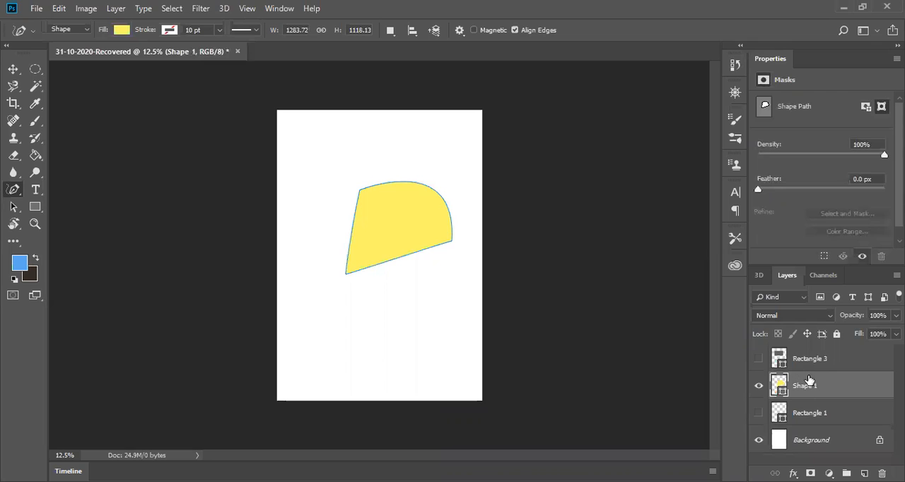
pyautogui.click(810, 360)
pyautogui.press('Delete')
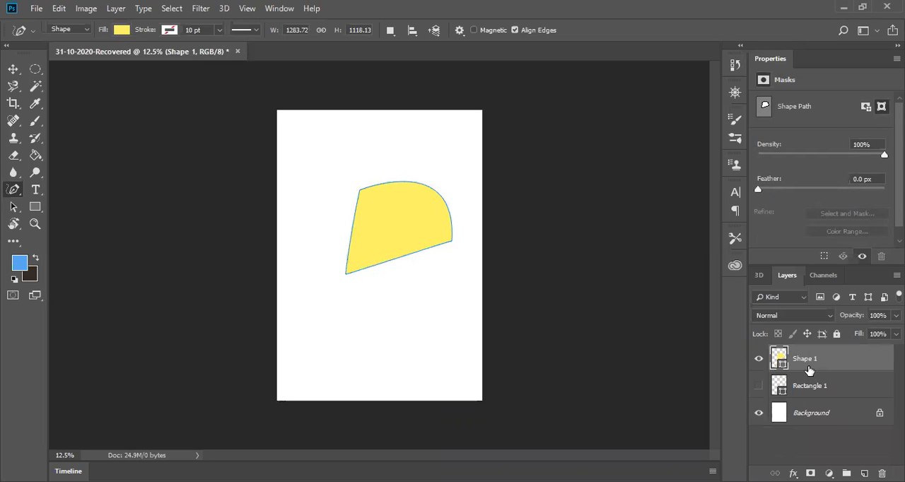
pyautogui.press('Delete')
pyautogui.click(809, 360)
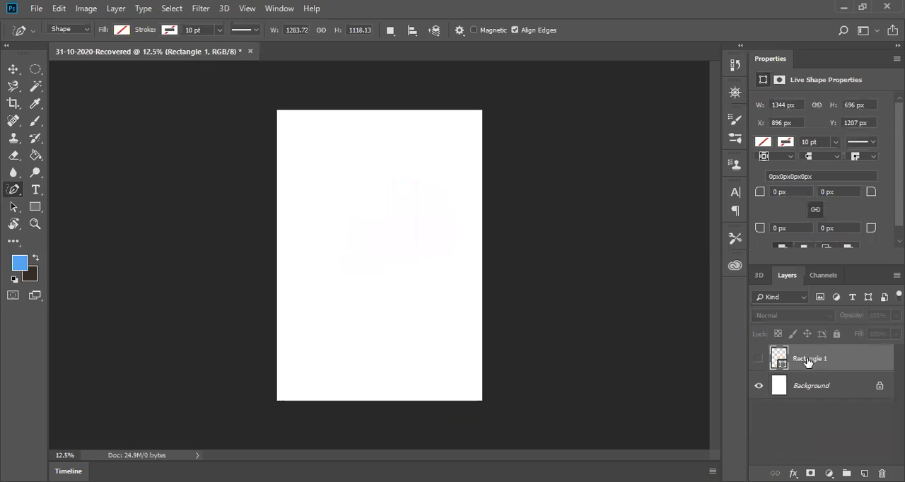
pyautogui.press('Delete')
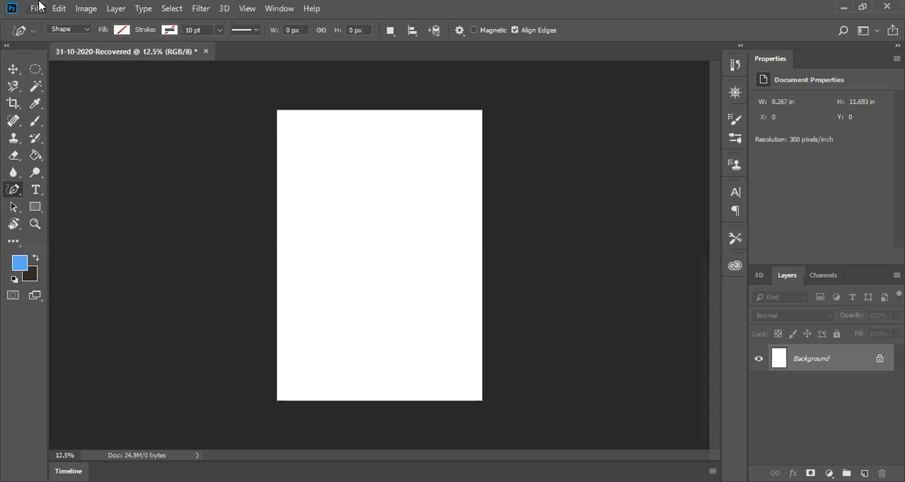
# Step: Open the Photoshop file windows-Bnl5yt3SNsM-unsplash from the Downloads folder
pyautogui.click(37, 8)
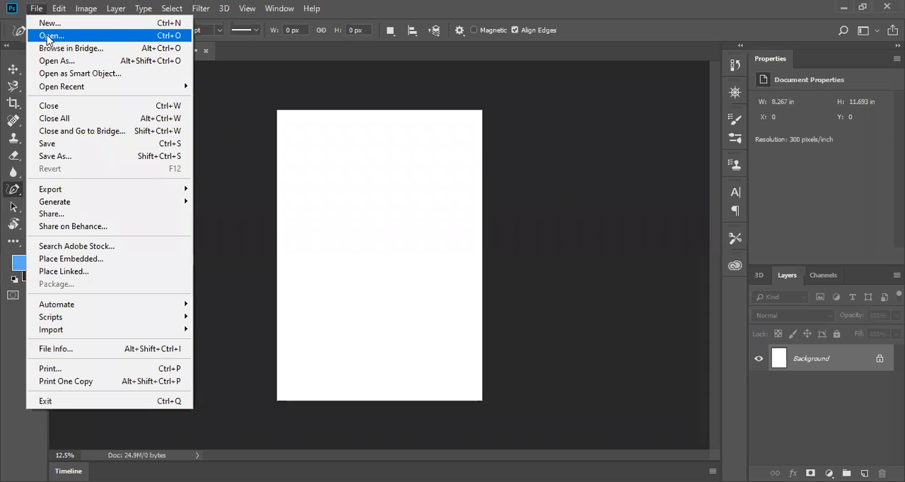
pyautogui.click(47, 37)
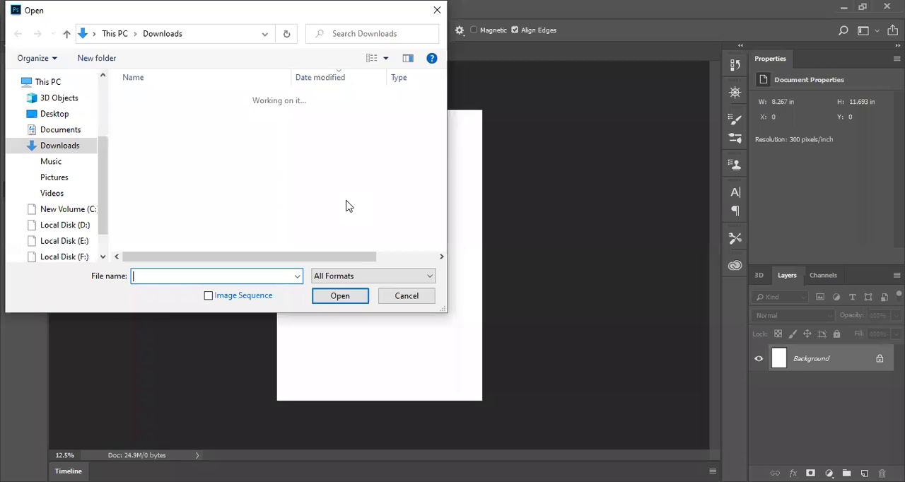
pyautogui.scroll(-10, 172, 179)
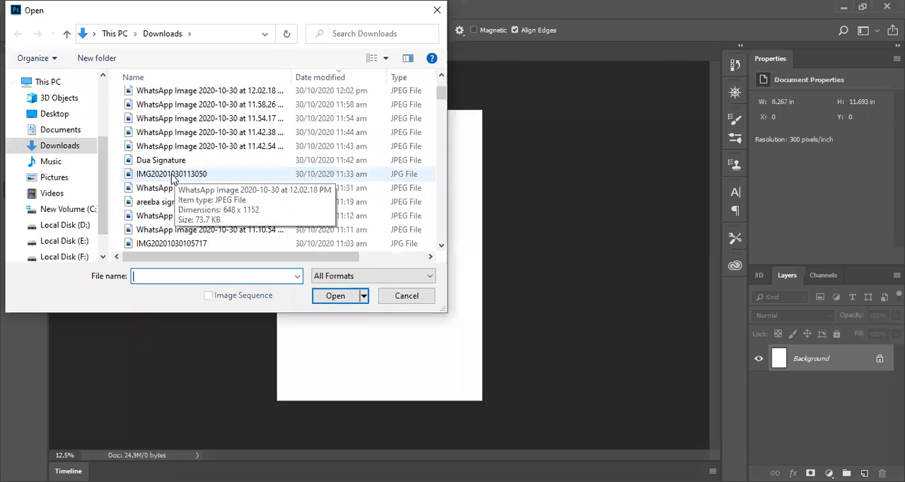
pyautogui.scroll(-5, 172, 179)
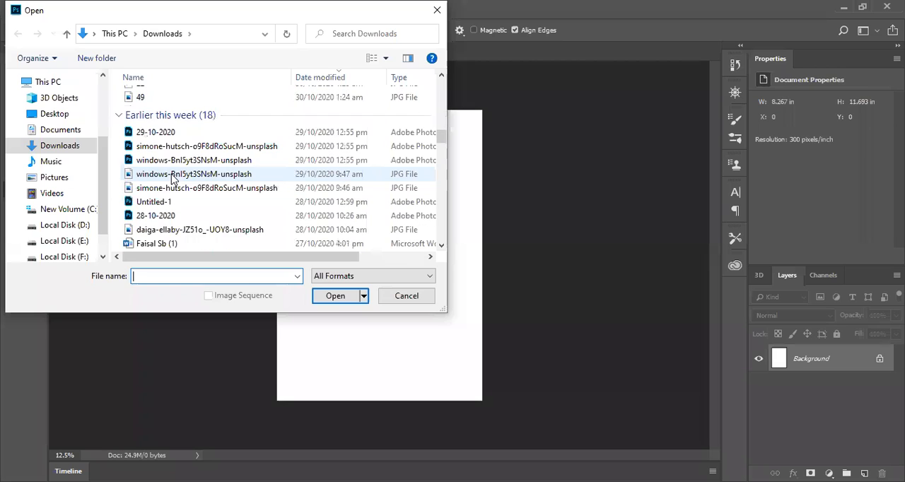
pyautogui.click(174, 162)
pyautogui.click(333, 296)
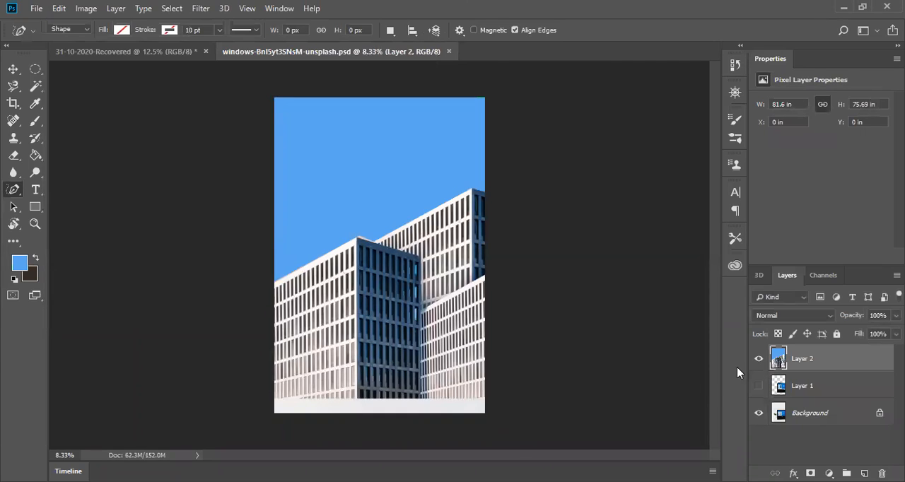
# Step: Hide Layer 2 to expose the laptop photo, and magnify the laptop's upper edge to 50%
pyautogui.click(758, 361)
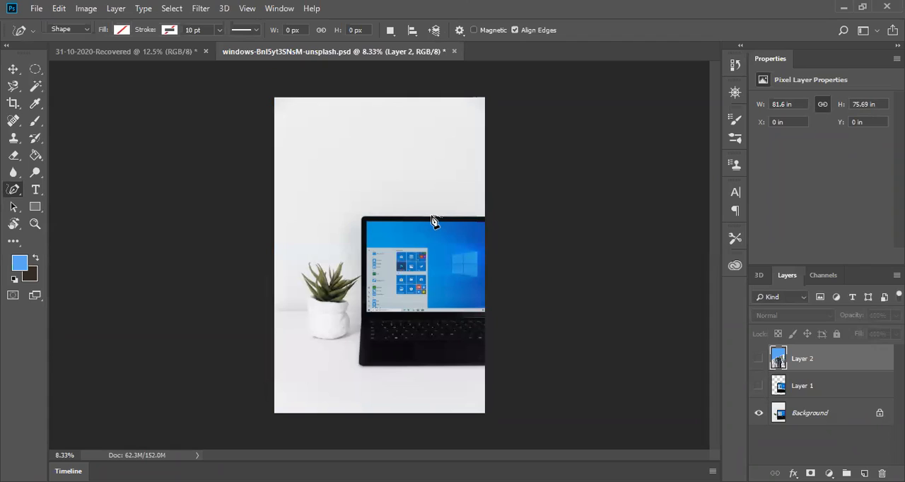
pyautogui.press('z')
pyautogui.click(375, 273)
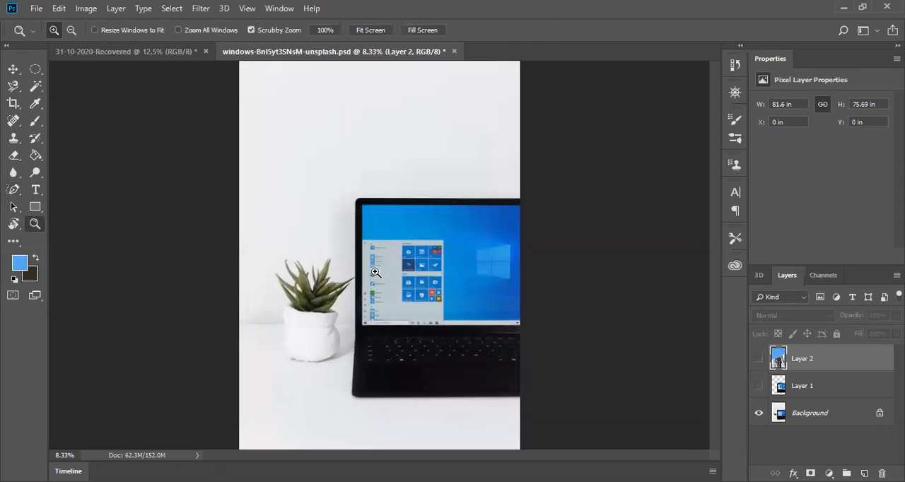
pyautogui.click(359, 291)
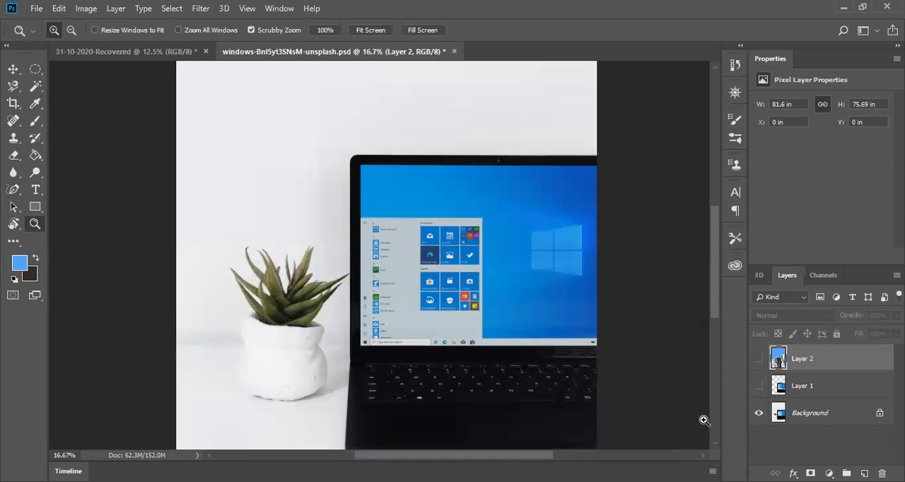
pyautogui.click(546, 190)
pyautogui.click(585, 133)
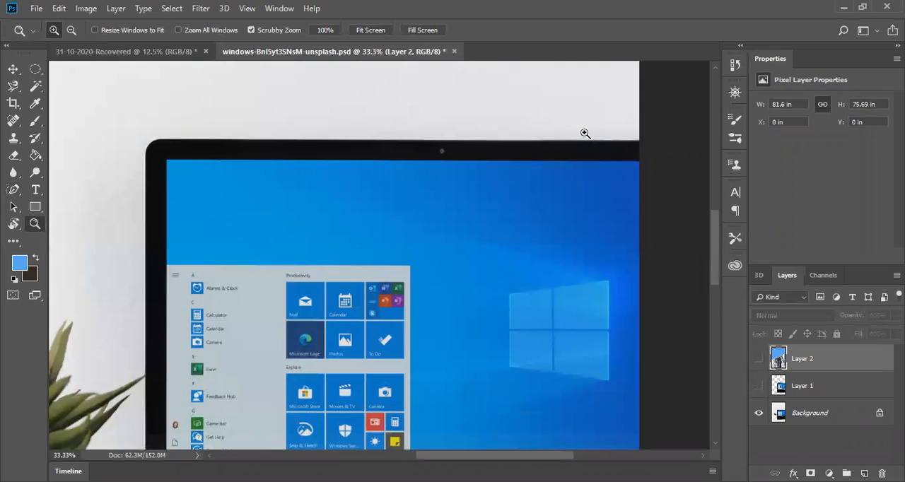
pyautogui.click(586, 135)
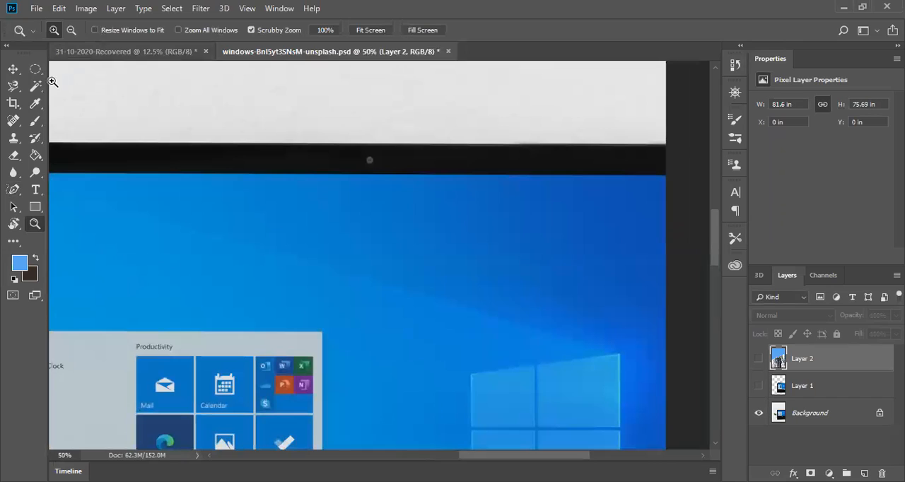
# Step: Set up the Pen tool to draw in Path mode instead of Freeform Pen shapes
pyautogui.click(12, 191)
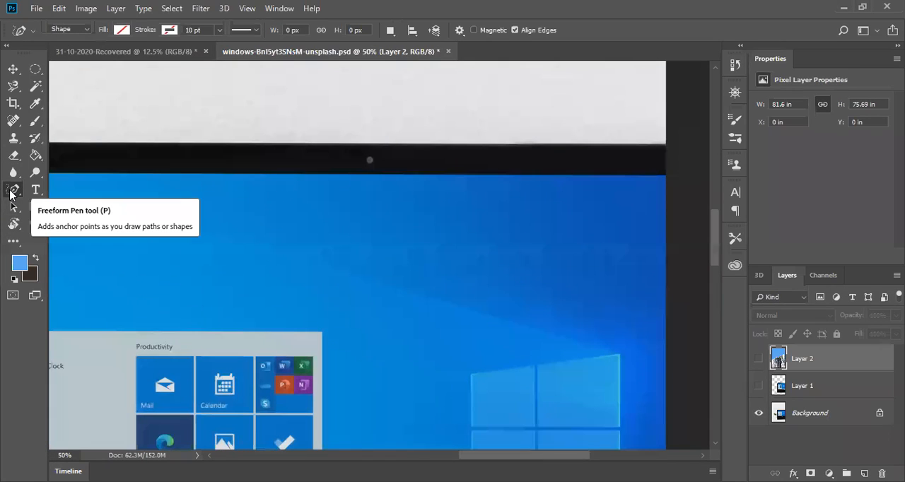
pyautogui.click(85, 29)
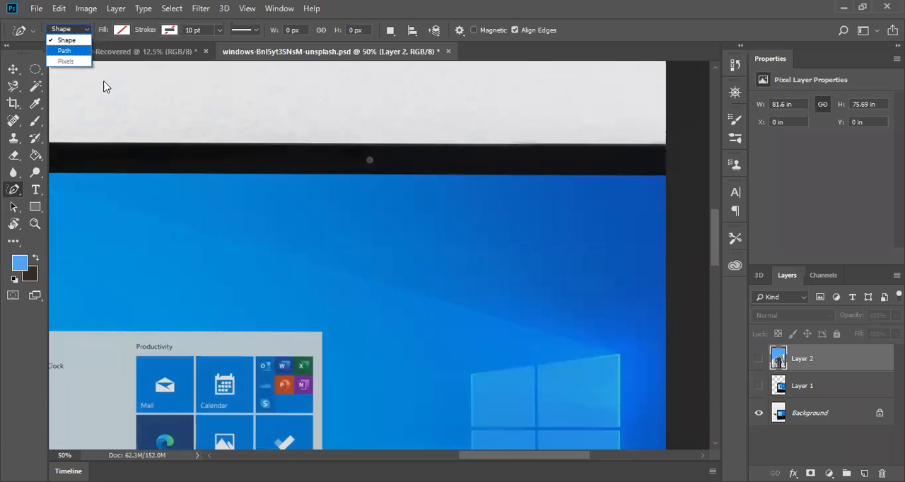
pyautogui.click(68, 55)
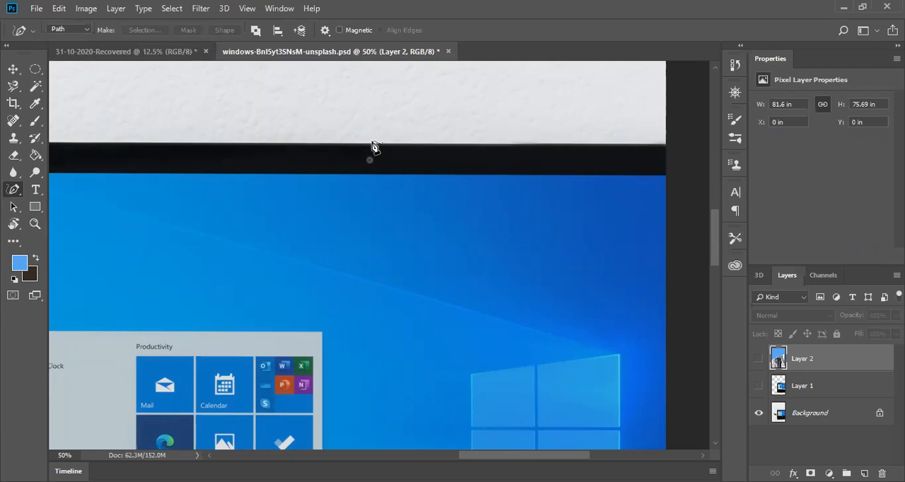
pyautogui.rightClick(13, 193)
pyautogui.click(49, 193)
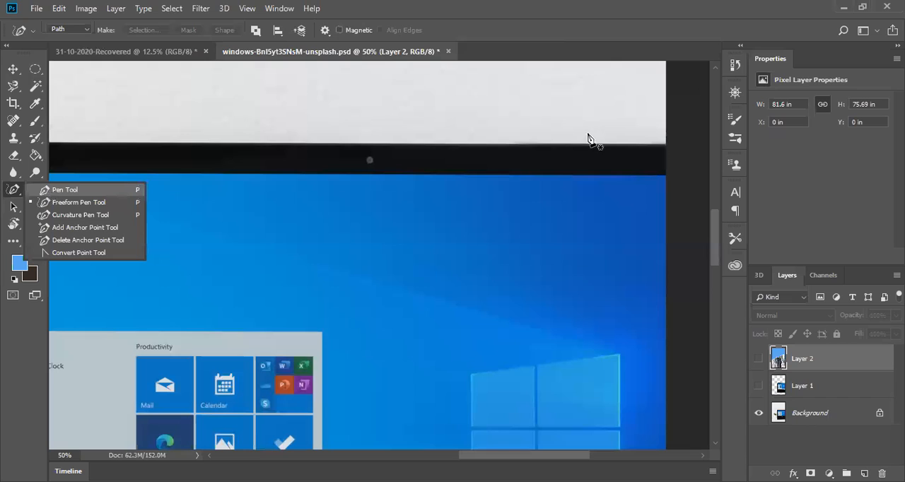
# Step: Start a path at the photo's right border and trace the laptop's upper edge leftward with several straight anchor points
pyautogui.click(666, 145)
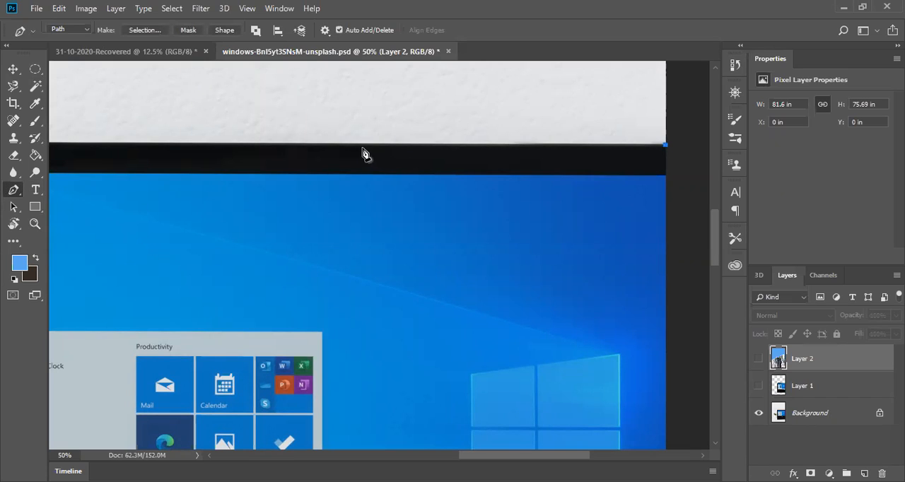
pyautogui.click(355, 145)
pyautogui.click(149, 143)
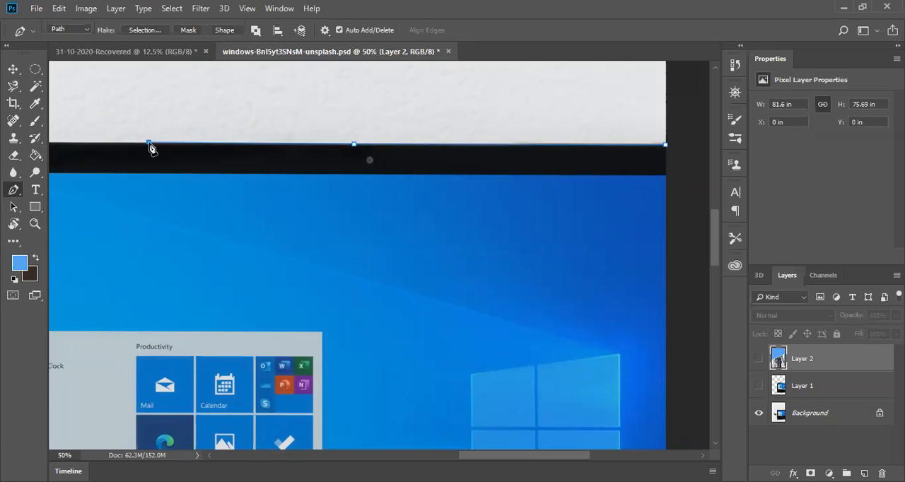
pyautogui.click(53, 143)
pyautogui.moveTo(53, 143); pyautogui.dragTo(279, 184)
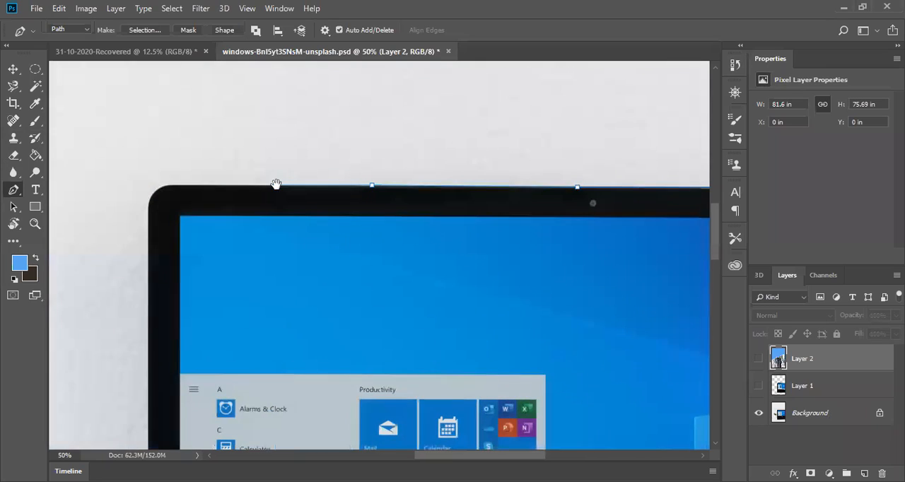
# Step: Continue the path around the laptop's rounded upper-left corner, replacing the straight corner segment with a smooth curve
pyautogui.click(173, 184)
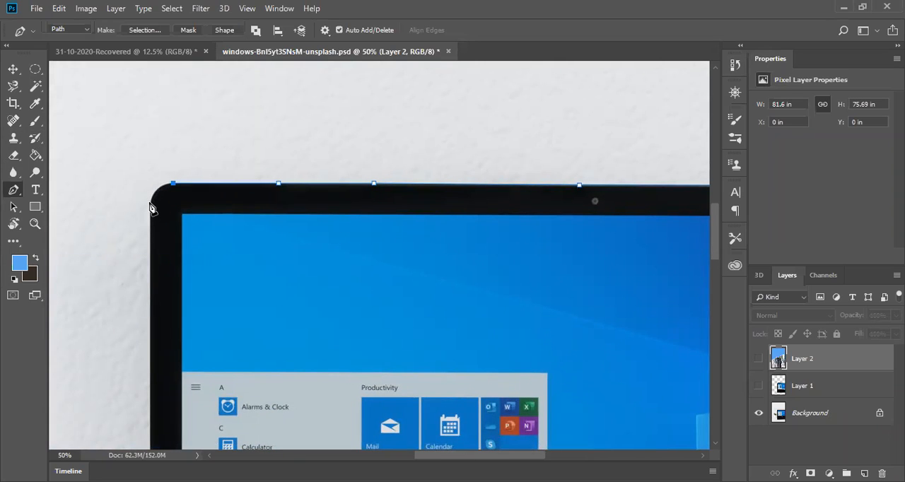
pyautogui.click(149, 205)
pyautogui.moveTo(151, 210); pyautogui.dragTo(150, 218)
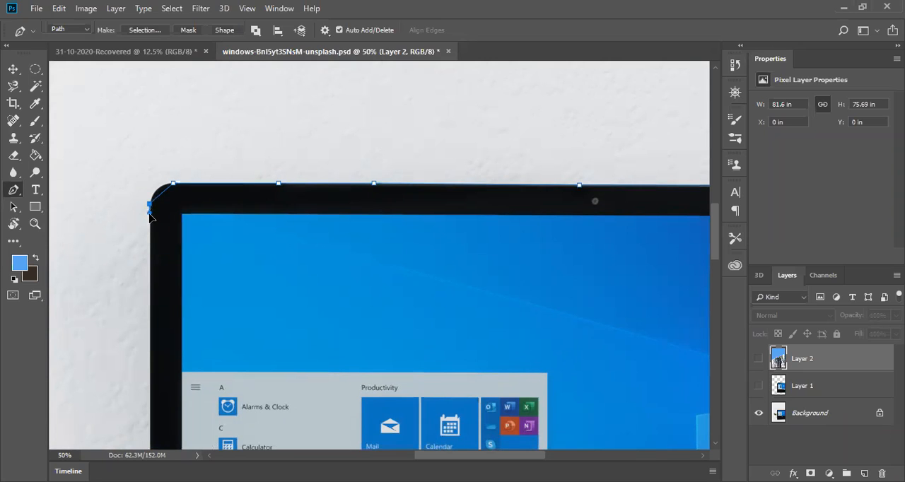
pyautogui.click(149, 279)
pyautogui.hotkey('ctrl', 'z')
pyautogui.hotkey('ctrl', 'z')
pyautogui.hotkey('ctrl', 'z')
pyautogui.moveTo(149, 212); pyautogui.dragTo(143, 246)
pyautogui.moveTo(144, 245)
pyautogui.mouseDown()
pyautogui.moveTo(151, 248)
pyautogui.moveTo(146, 240)
pyautogui.mouseUp()
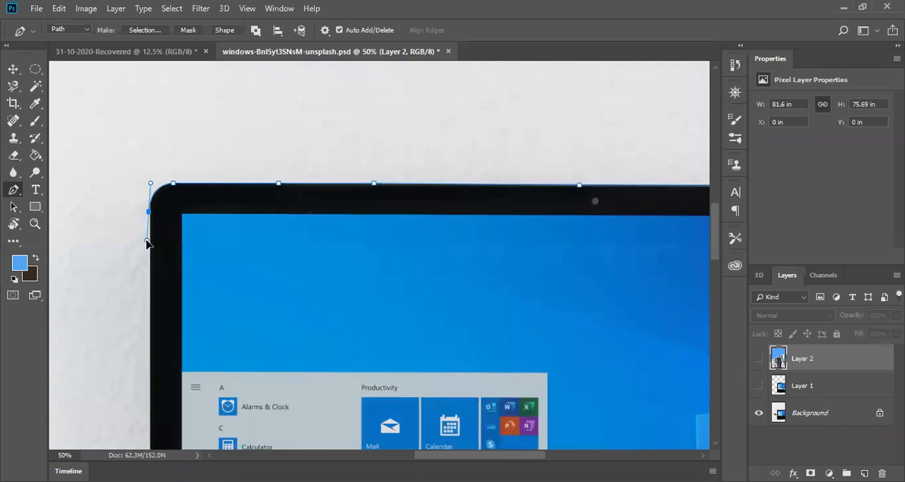
# Step: Extend the path down the laptop screen's left edge with straight anchor points, past the tip of the plant leaf
pyautogui.click(149, 372)
pyautogui.moveTo(180, 414); pyautogui.dragTo(186, 196)
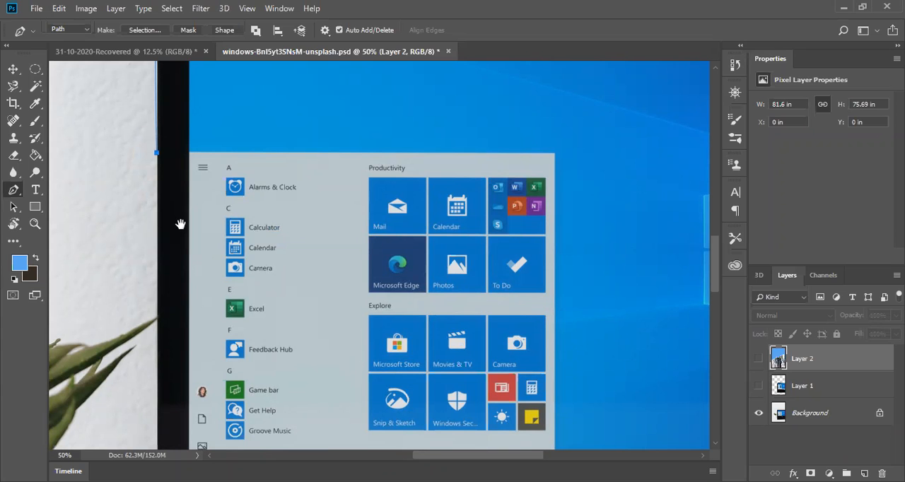
pyautogui.moveTo(190, 148); pyautogui.dragTo(194, 275)
pyautogui.moveTo(349, 122); pyautogui.dragTo(291, 106)
pyautogui.moveTo(291, 326); pyautogui.dragTo(289, 211)
pyautogui.moveTo(92, 92); pyautogui.dragTo(196, 328)
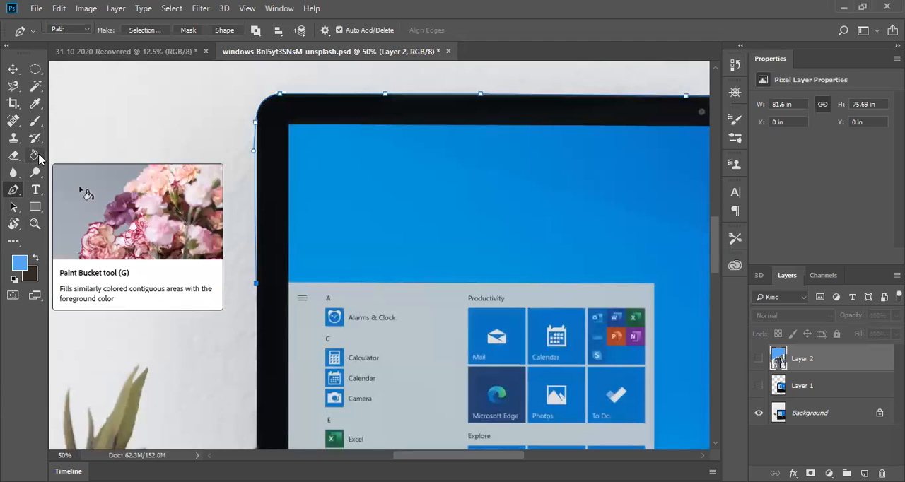
pyautogui.moveTo(307, 335); pyautogui.dragTo(307, 330)
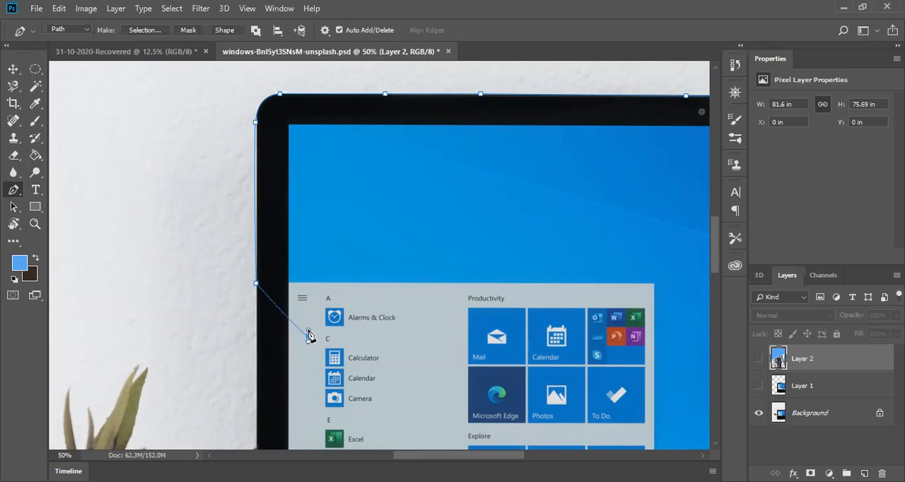
pyautogui.hotkey('ctrl', 'z')
pyautogui.moveTo(308, 335); pyautogui.dragTo(348, 201)
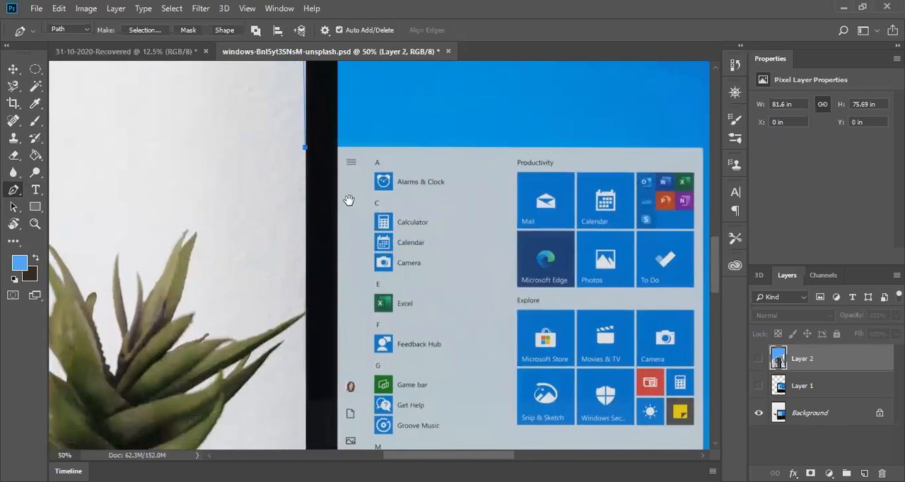
pyautogui.click(305, 301)
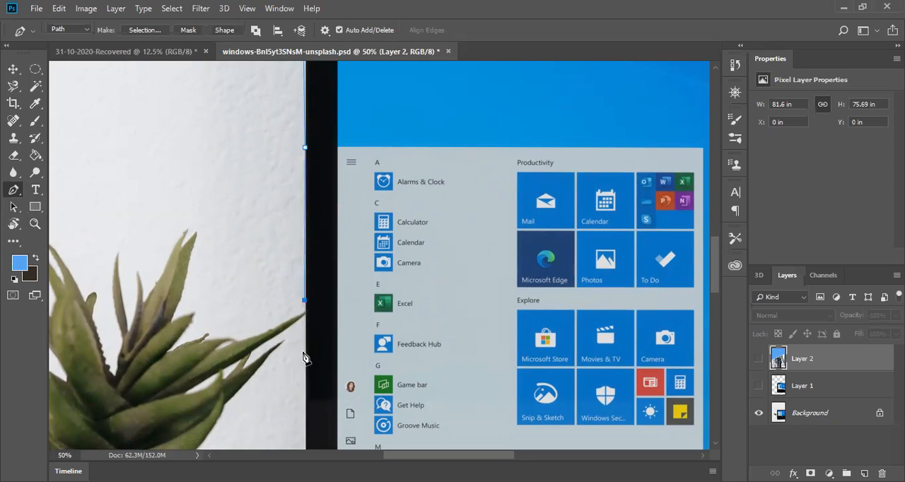
pyautogui.click(305, 402)
# Step: Trace the small notch at the laptop's left hinge with closely spaced anchors, undoing the misplaced points
pyautogui.press('space')
pyautogui.moveTo(333, 418); pyautogui.dragTo(370, 266)
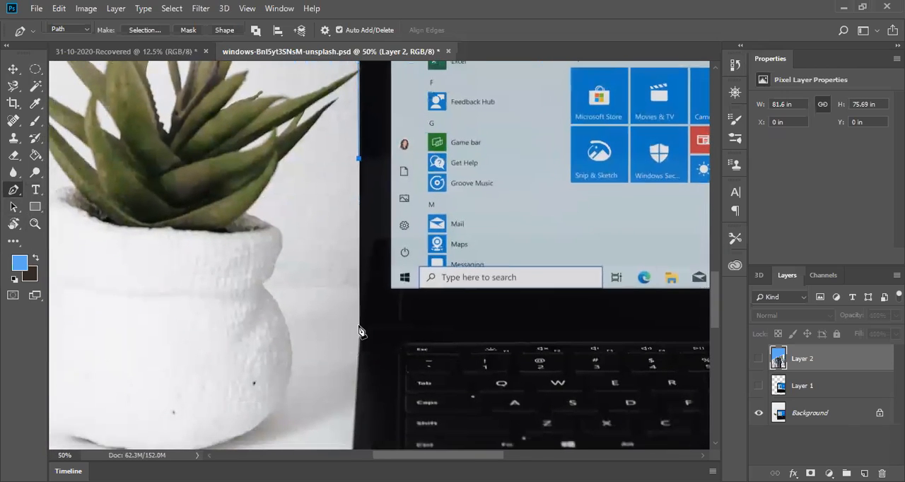
pyautogui.click(359, 328)
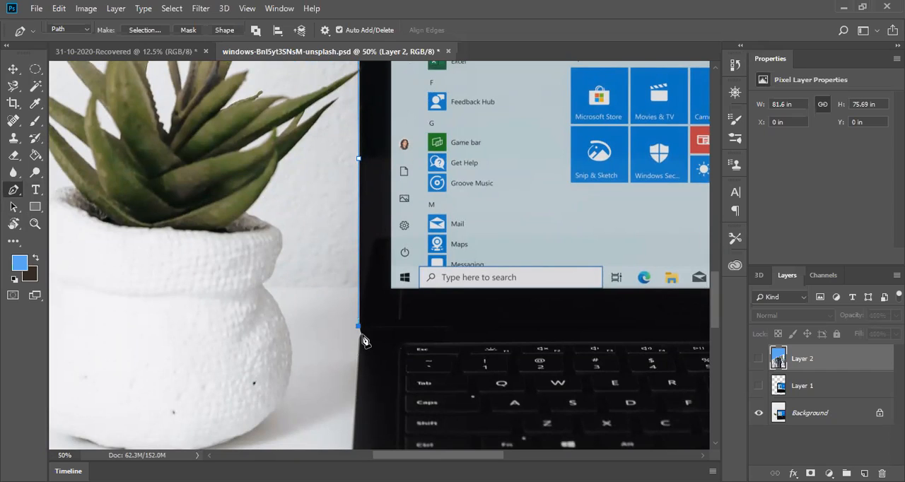
pyautogui.moveTo(362, 335); pyautogui.dragTo(364, 339)
pyautogui.moveTo(366, 353)
pyautogui.mouseDown()
pyautogui.moveTo(359, 362)
pyautogui.moveTo(366, 348)
pyautogui.mouseUp()
pyautogui.hotkey('ctrl', 'z')
pyautogui.moveTo(368, 346)
pyautogui.mouseDown()
pyautogui.moveTo(358, 354)
pyautogui.moveTo(385, 350)
pyautogui.mouseUp()
pyautogui.hotkey('ctrl', 'z')
pyautogui.hotkey('ctrl', 'z')
pyautogui.hotkey('ctrl', 'alt', 'z')
pyautogui.click(363, 337)
pyautogui.click(359, 346)
pyautogui.click(358, 389)
pyautogui.hotkey('ctrl', 'z')
# Step: Continue the path down the left side of the keyboard base and around its lower-left corner
pyautogui.press('space')
pyautogui.moveTo(377, 425); pyautogui.dragTo(380, 241)
pyautogui.click(377, 237)
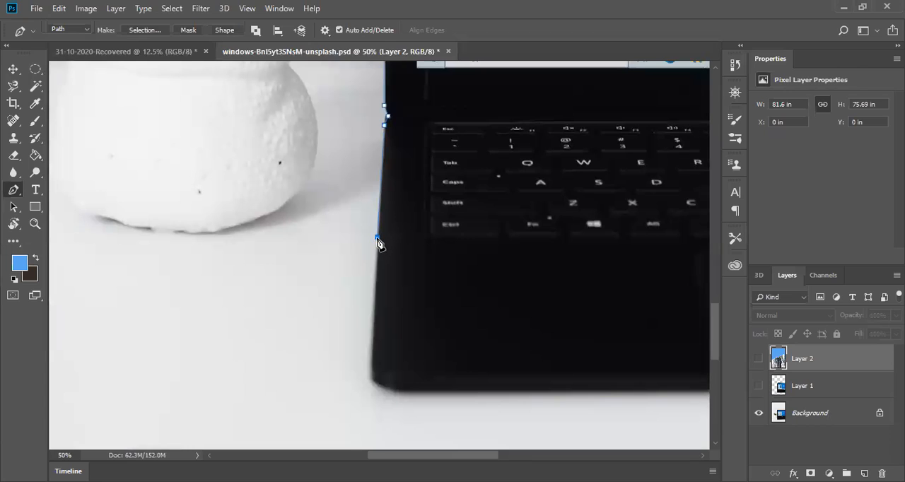
pyautogui.click(374, 350)
pyautogui.click(373, 372)
pyautogui.click(398, 393)
pyautogui.moveTo(402, 391); pyautogui.dragTo(428, 400)
# Step: Trace the keyboard base's front edge with straight anchors as far as the photo's right border
pyautogui.click(548, 395)
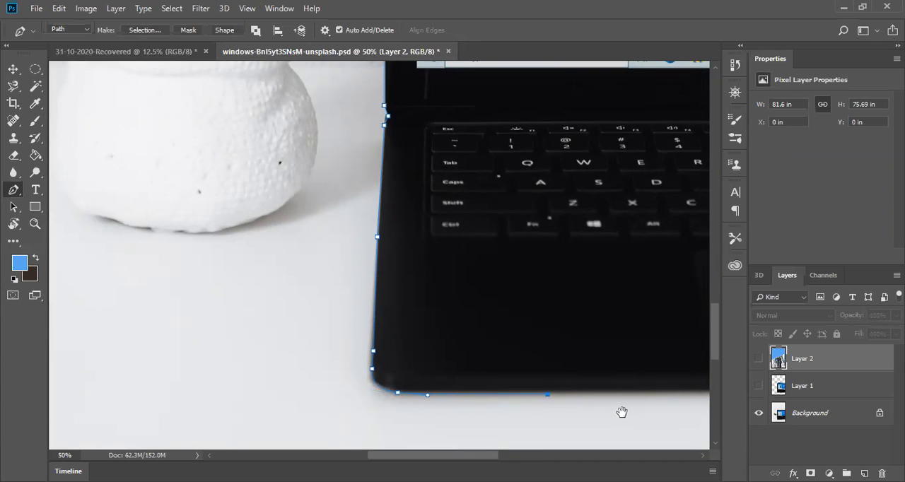
pyautogui.moveTo(622, 413); pyautogui.dragTo(455, 402)
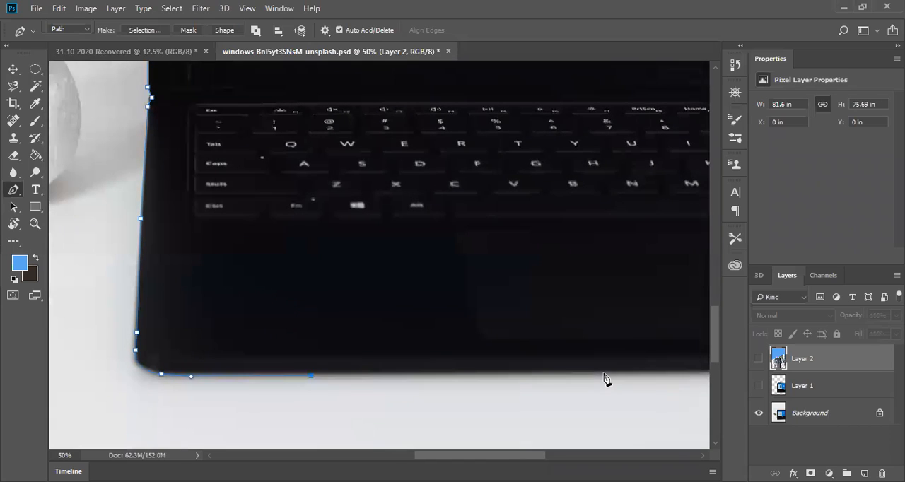
pyautogui.click(605, 373)
pyautogui.moveTo(656, 374); pyautogui.dragTo(413, 369)
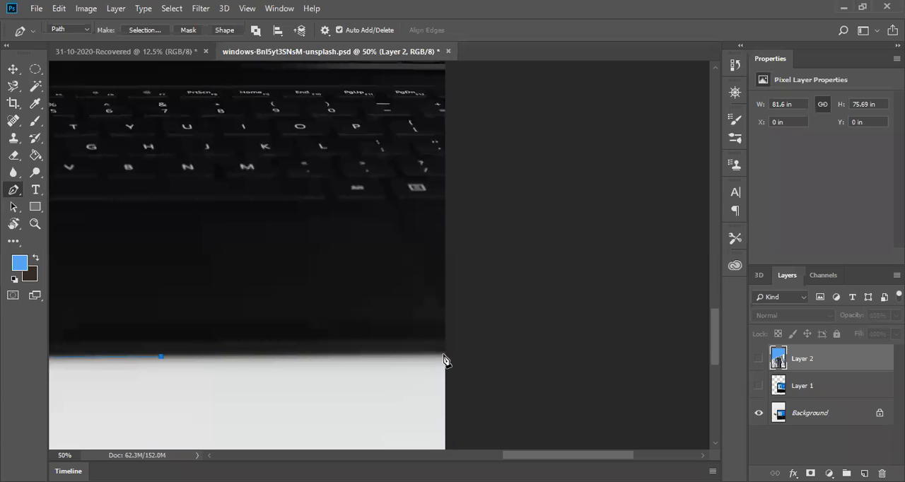
pyautogui.click(445, 354)
# Step: Close the laptop path at its starting anchor where the upper edge meets the photo's right border
pyautogui.moveTo(502, 162); pyautogui.dragTo(500, 263)
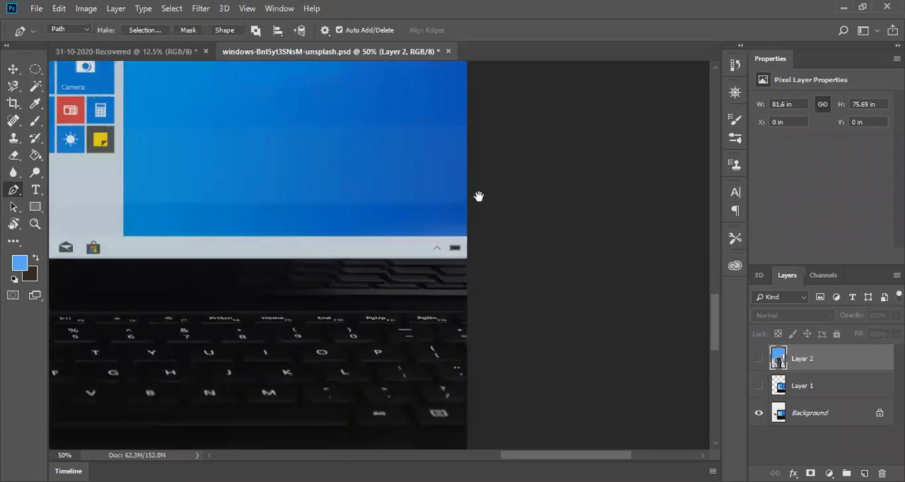
pyautogui.moveTo(505, 154); pyautogui.dragTo(451, 263)
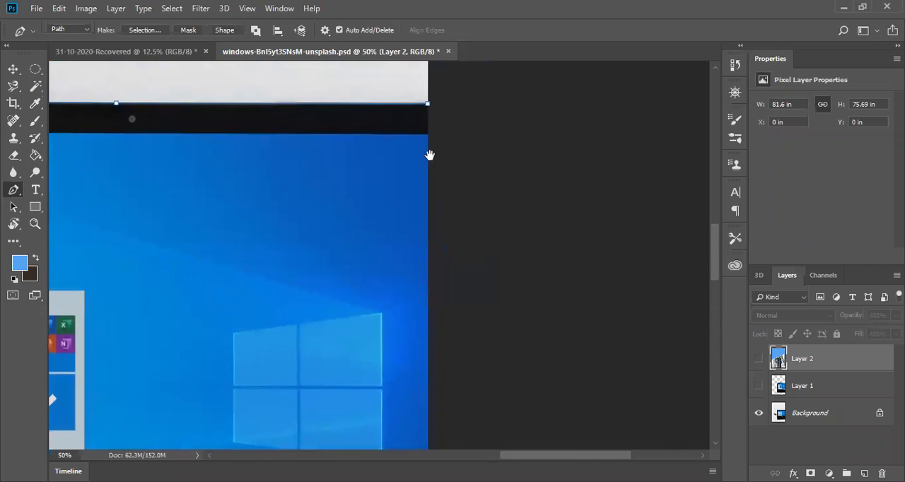
pyautogui.click(428, 105)
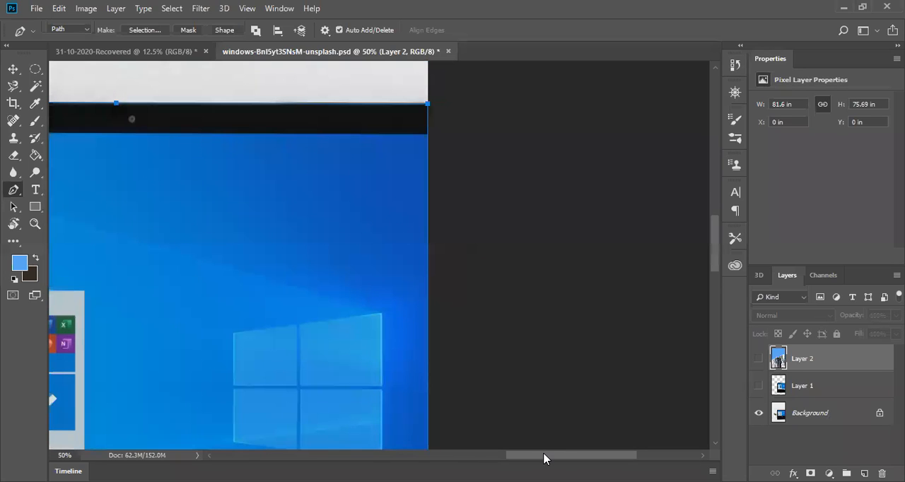
# Step: Convert the closed laptop path into a new anti-aliased selection with a feather radius of 0 pixels
pyautogui.hscroll(-5, 539, 459)
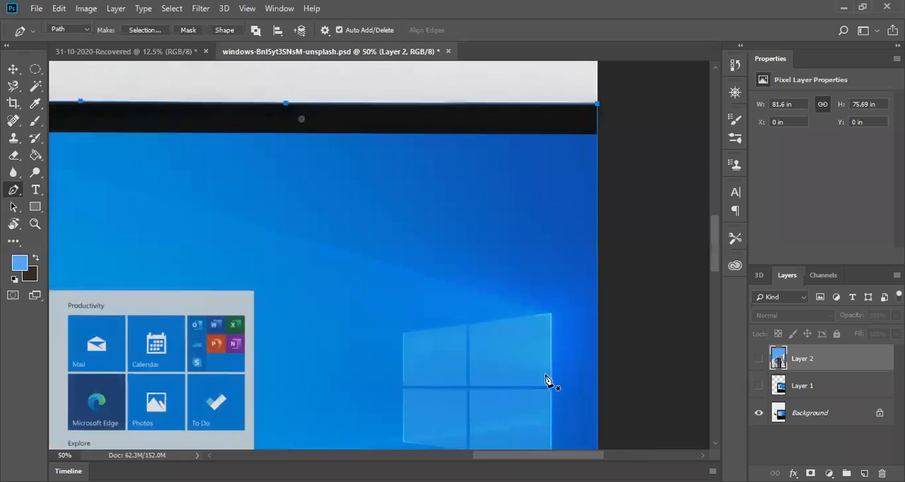
pyautogui.click(713, 447)
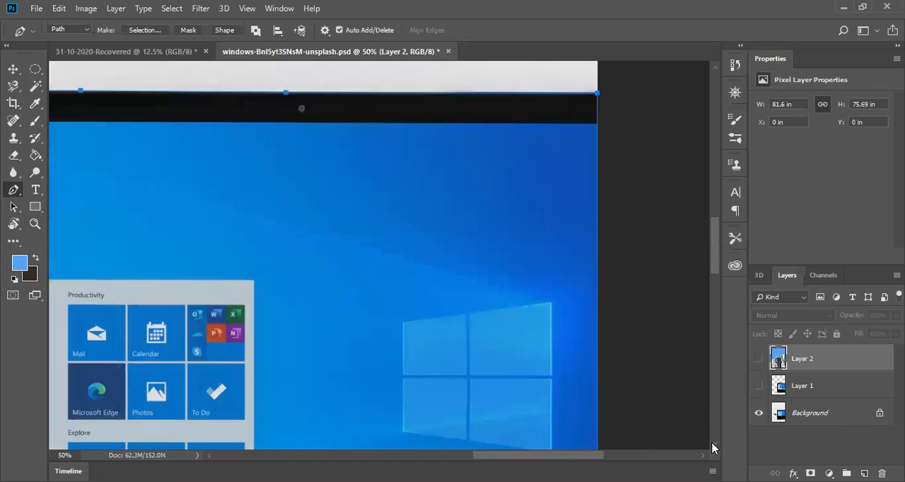
pyautogui.scroll(-5, 713, 447)
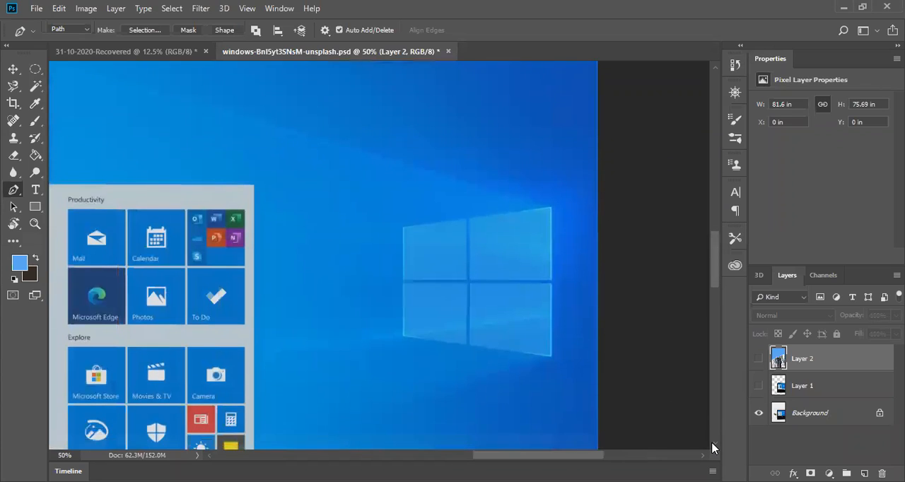
pyautogui.scroll(-2, 713, 447)
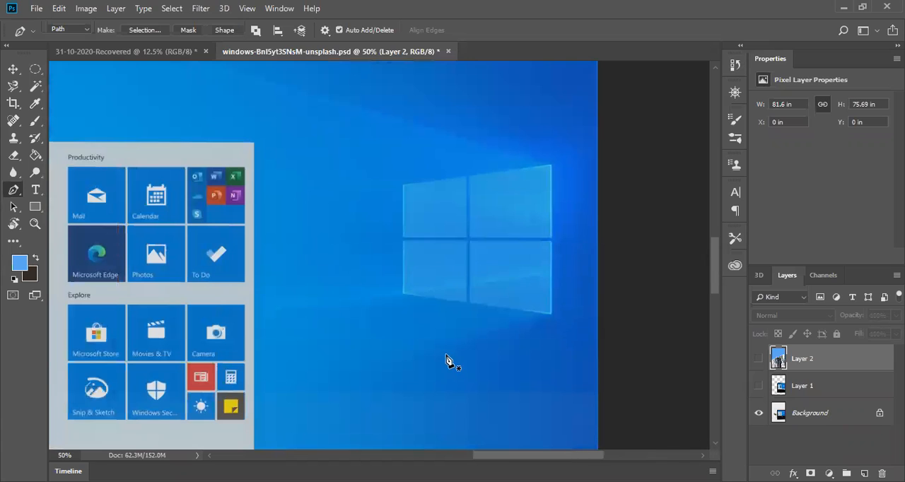
pyautogui.scroll(-10, 447, 361)
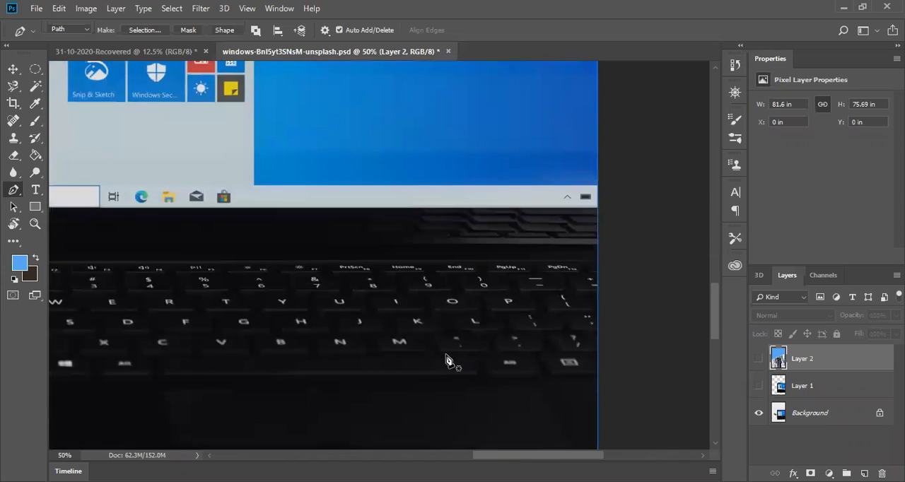
pyautogui.rightClick(416, 218)
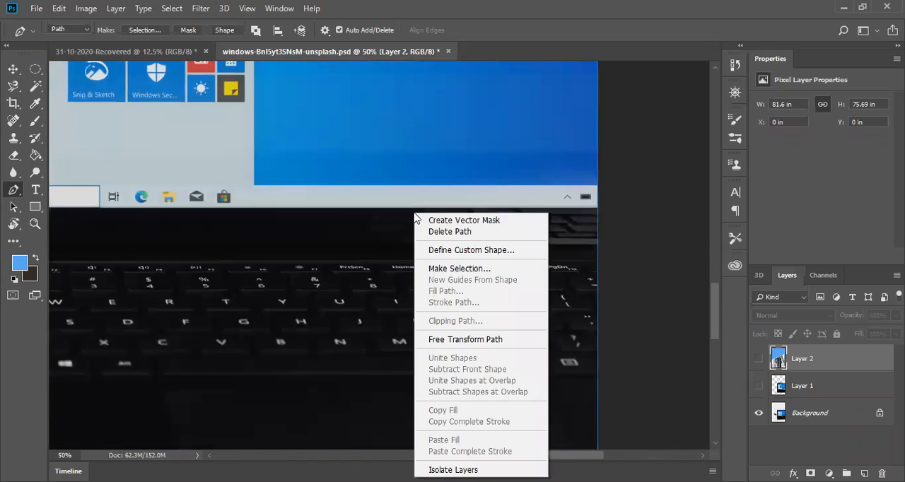
pyautogui.click(445, 275)
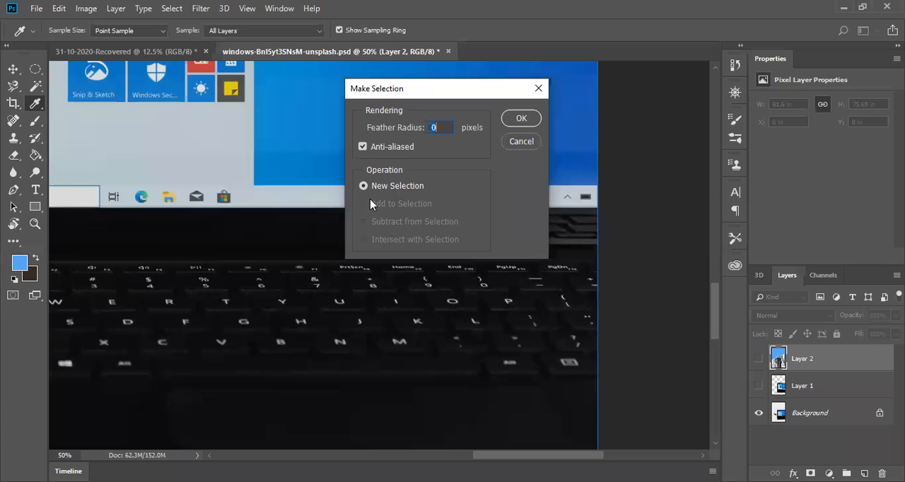
pyautogui.click(517, 124)
pyautogui.scroll(-5, 550, 215)
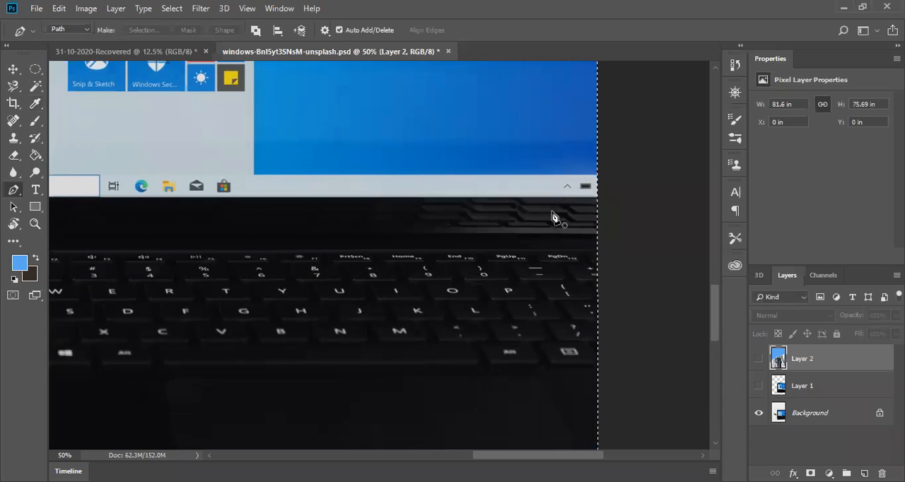
pyautogui.scroll(3, 553, 217)
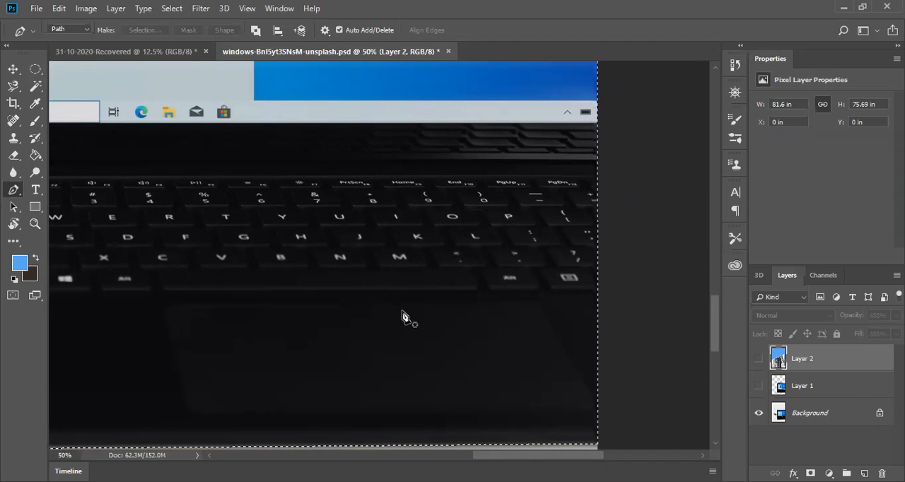
pyautogui.rightClick(407, 264)
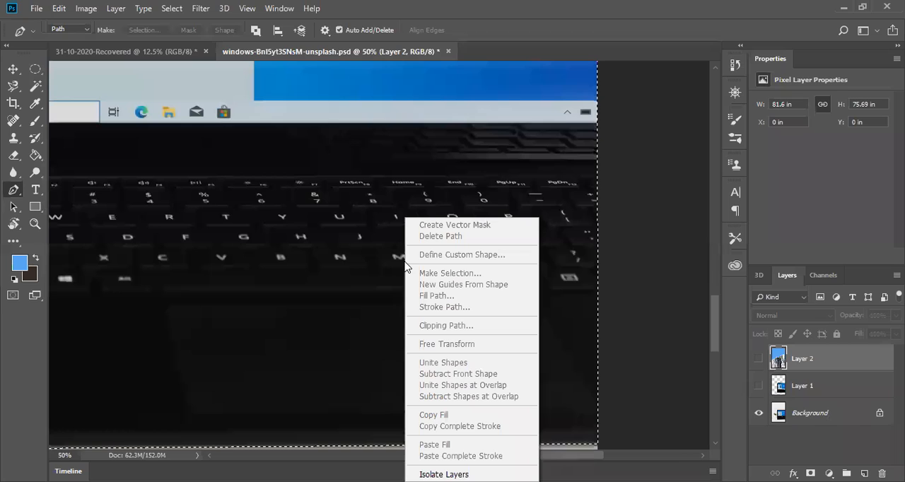
pyautogui.click(584, 200)
pyautogui.rightClick(581, 199)
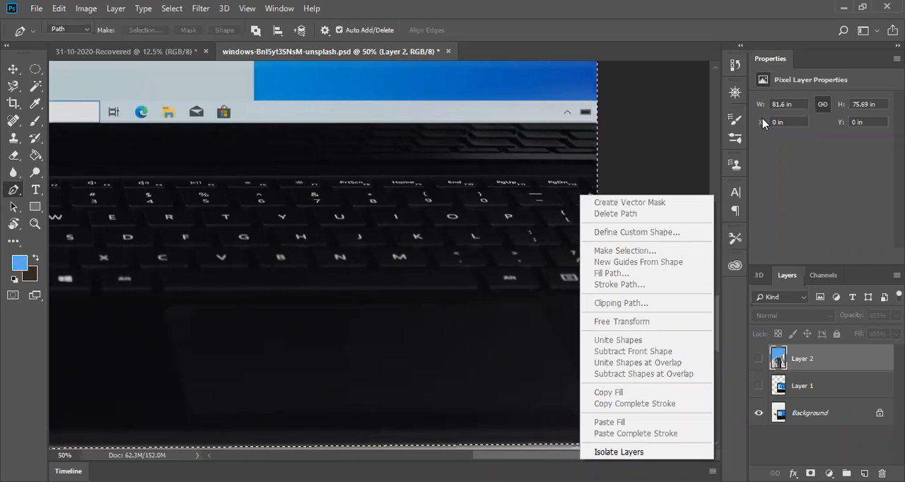
pyautogui.click(687, 102)
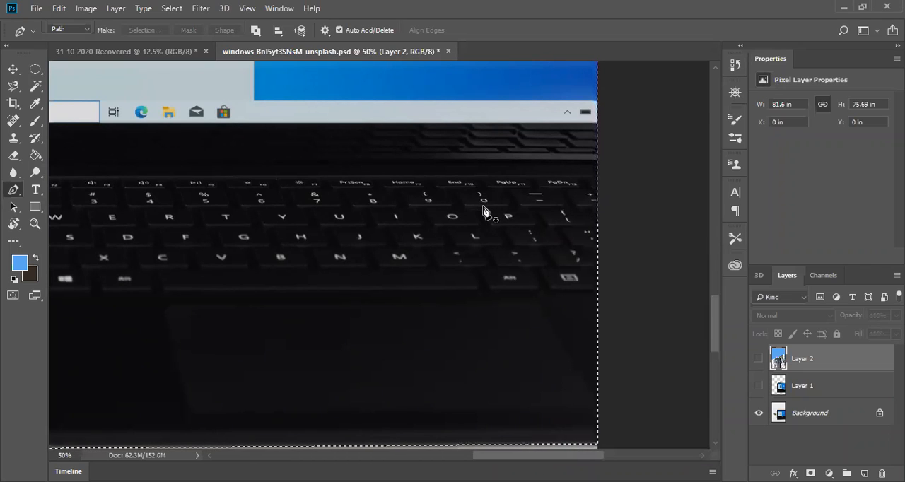
# Step: Put a copy of Layer 2's content within the laptop selection on a new layer
pyautogui.hotkey('ctrl', 'v')
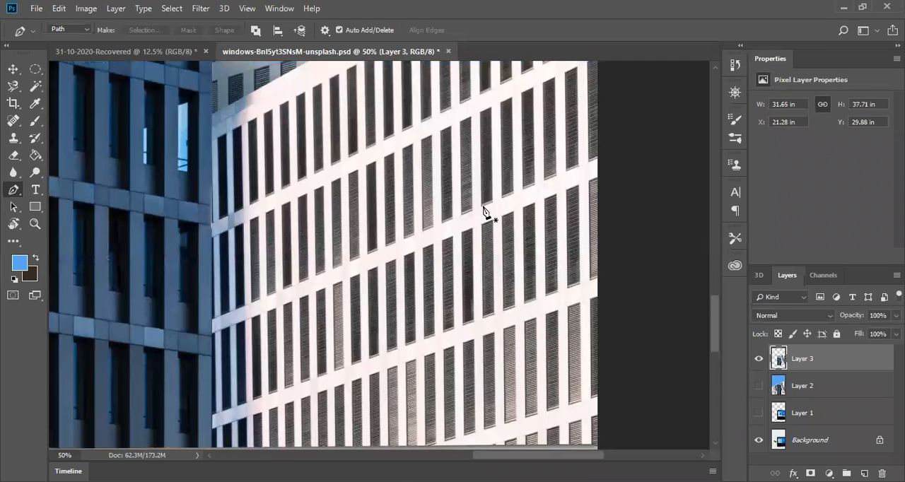
# Step: Isolate the laptop cutout by hiding Layer 3 and the Background and leaving only Layer 1 shown
pyautogui.click(800, 416)
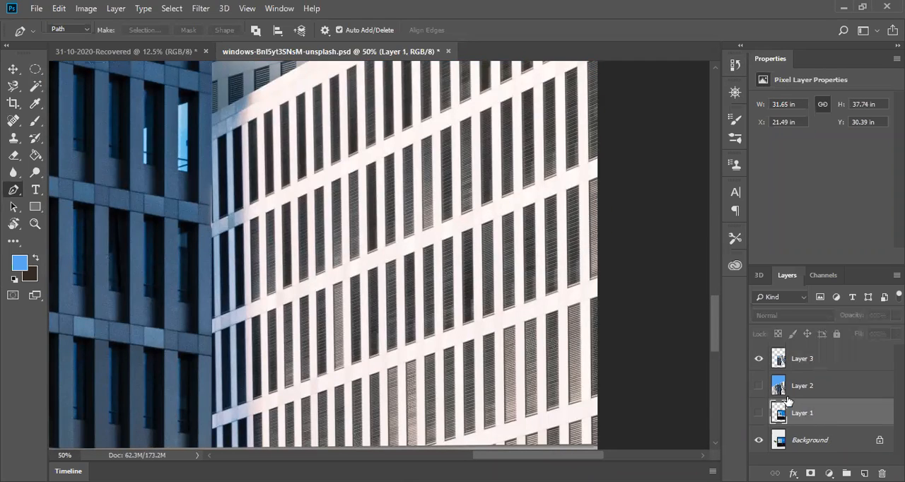
pyautogui.click(757, 360)
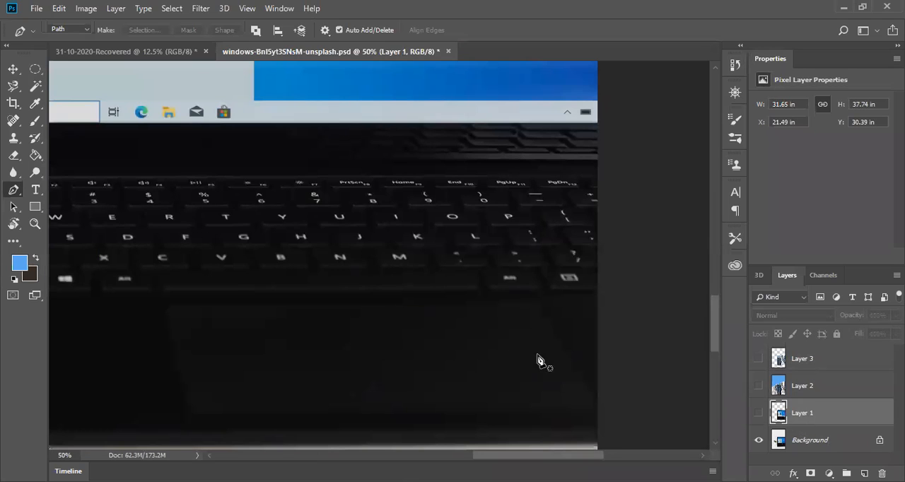
pyautogui.scroll(-3, 481, 335)
pyautogui.scroll(10, 481, 336)
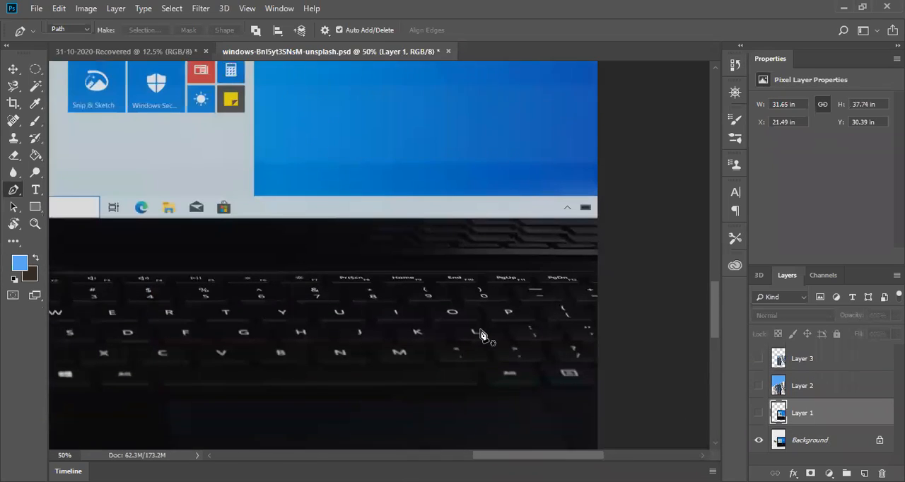
pyautogui.click(760, 415)
pyautogui.click(761, 416)
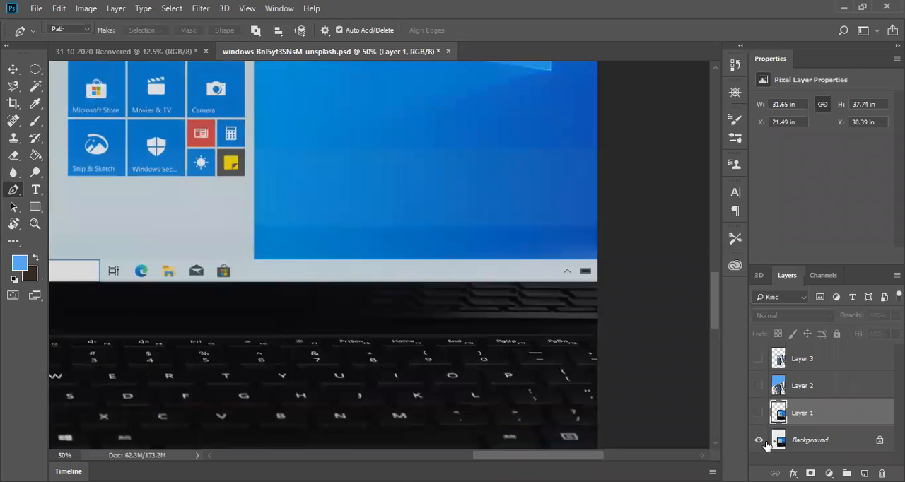
pyautogui.click(760, 440)
pyautogui.click(760, 415)
# Step: Examine the edges of the laptop cutout on Layer 1, from its upper bezel down to the keyboard base
pyautogui.scroll(-11, 514, 333)
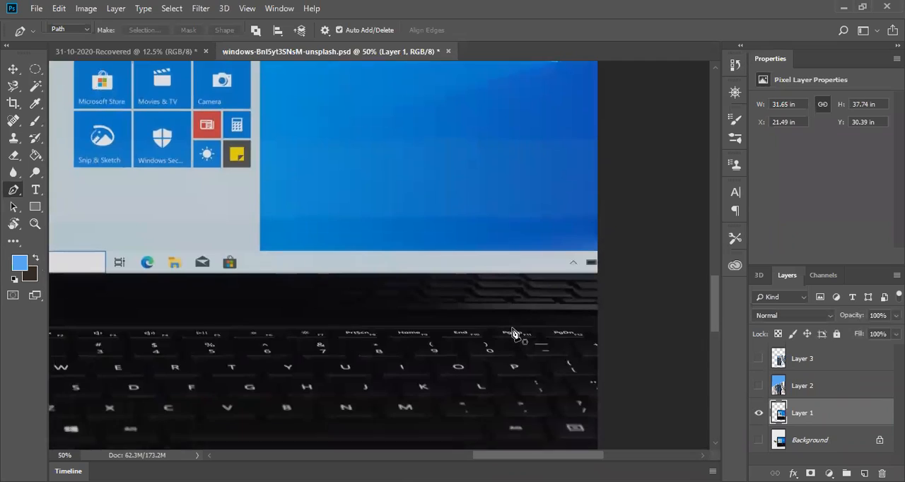
pyautogui.scroll(14, 514, 333)
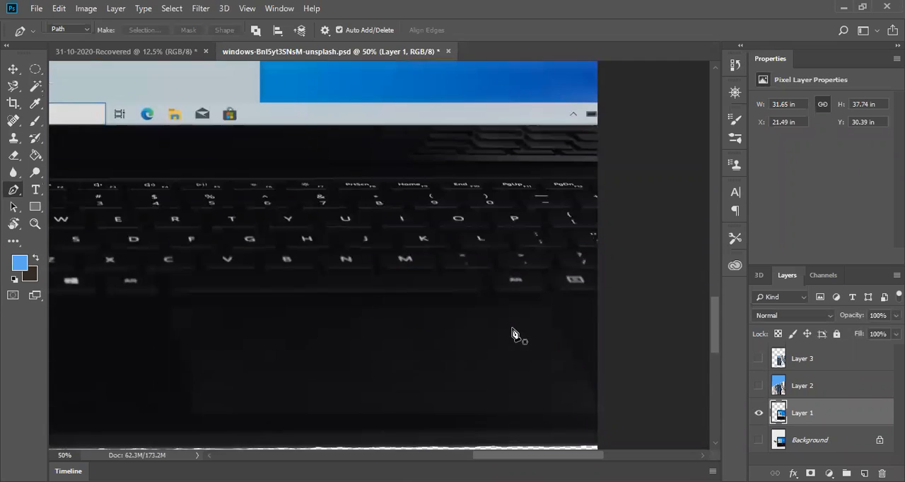
pyautogui.scroll(13, 514, 333)
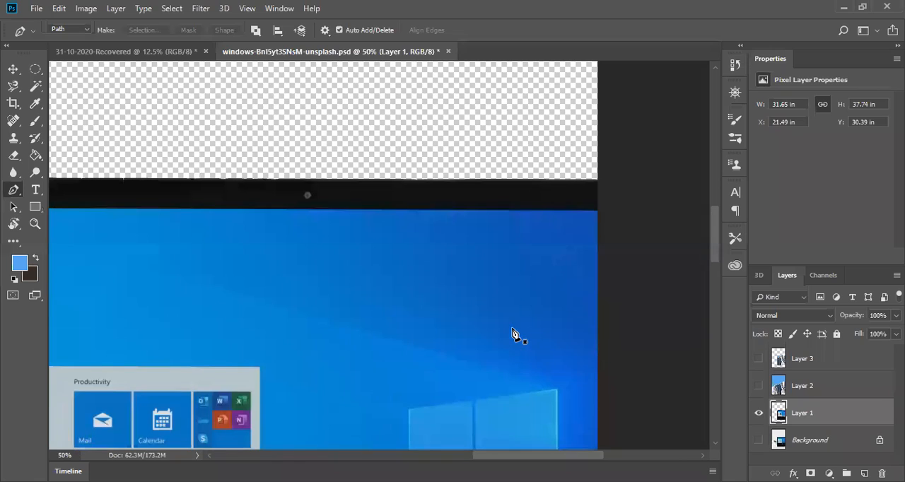
pyautogui.moveTo(542, 455)
pyautogui.mouseDown()
pyautogui.moveTo(396, 456)
pyautogui.moveTo(532, 462)
pyautogui.mouseUp()
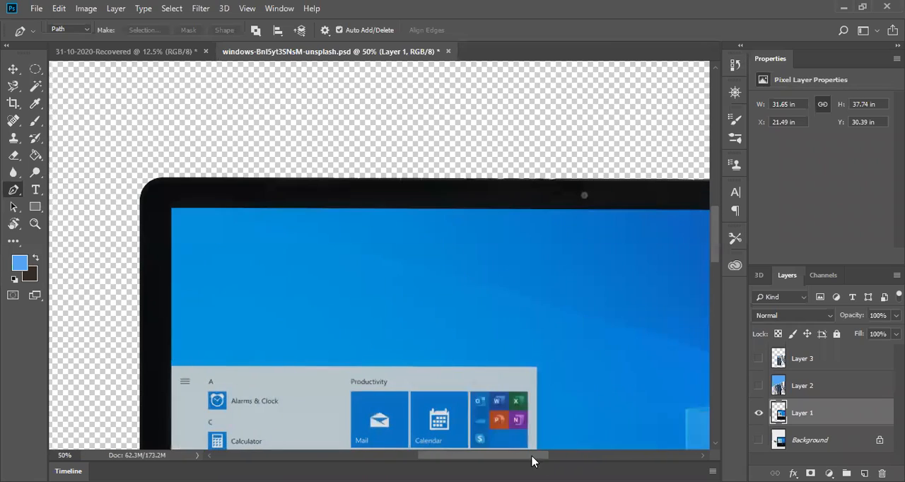
pyautogui.click(716, 444)
pyautogui.moveTo(716, 444); pyautogui.dragTo(718, 448)
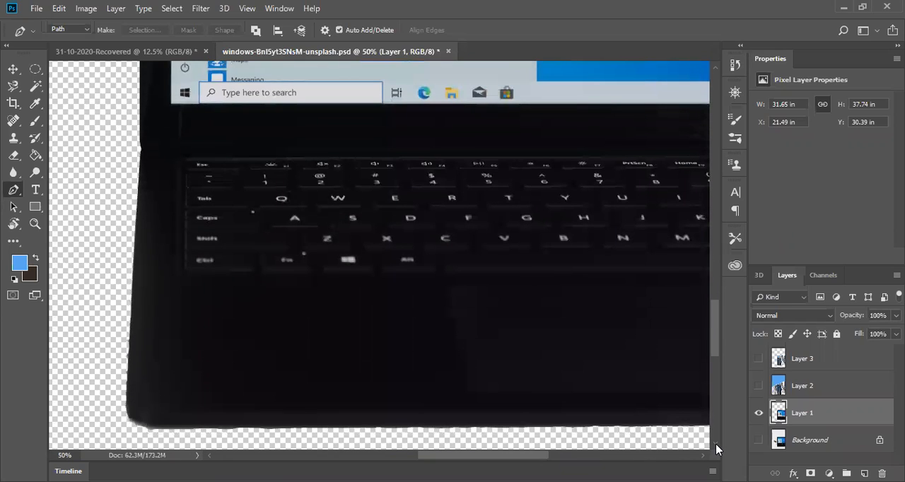
# Step: Make Layer 3 and Layer 2 visible again above Layer 1
pyautogui.click(759, 361)
pyautogui.click(759, 386)
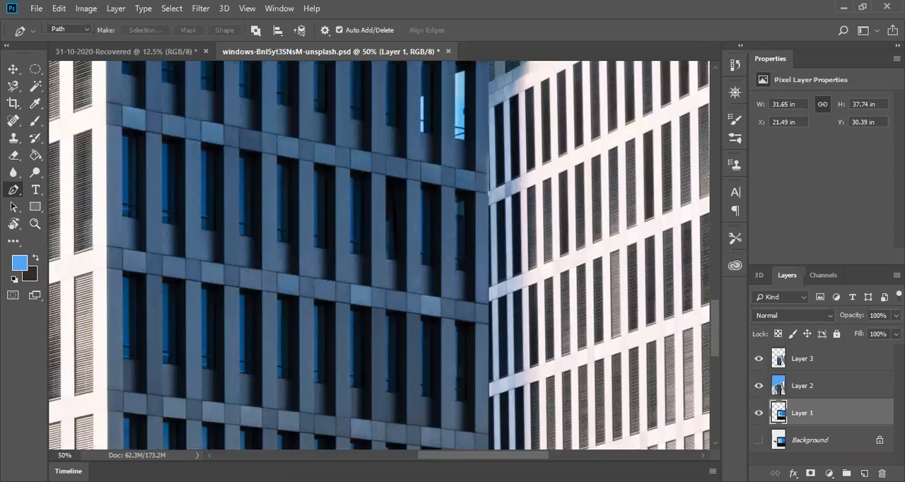
pyautogui.click(801, 440)
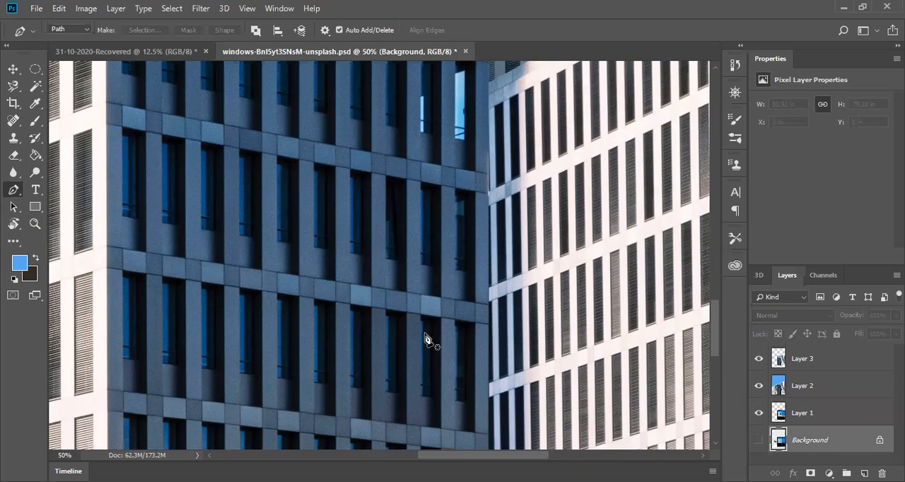
pyautogui.scroll(-3, 385, 336)
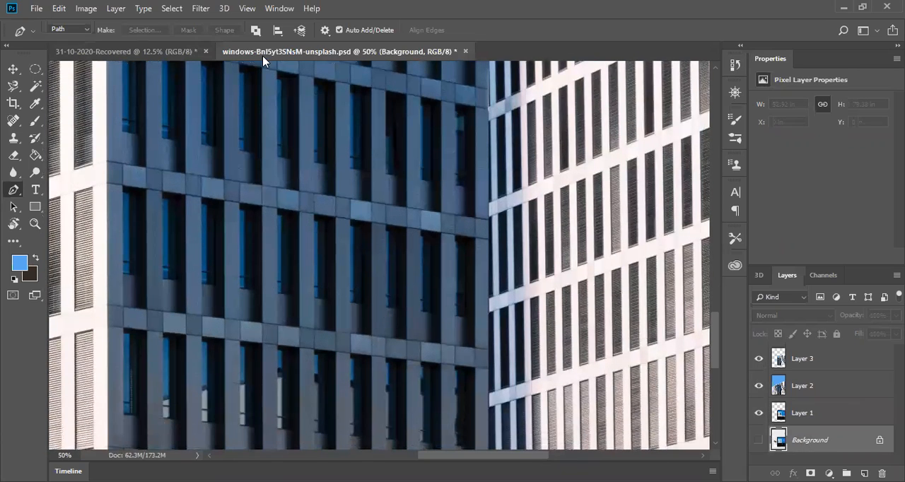
pyautogui.click(124, 52)
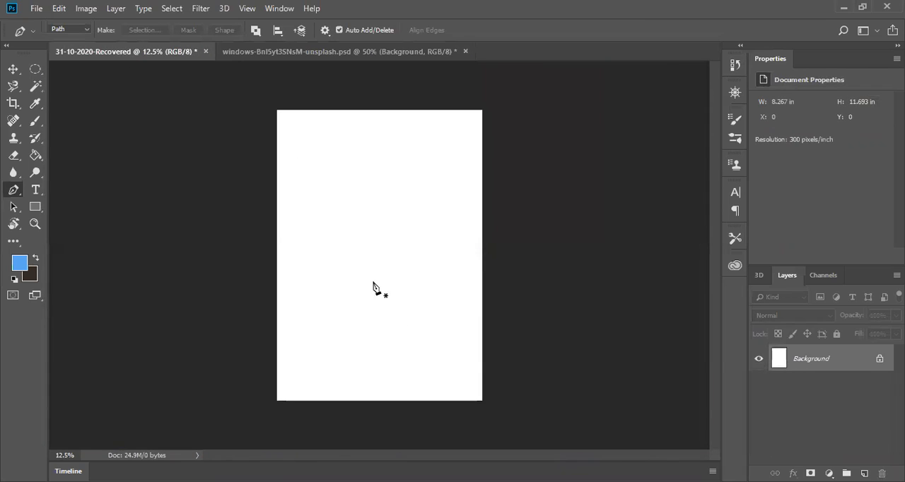
pyautogui.click(254, 59)
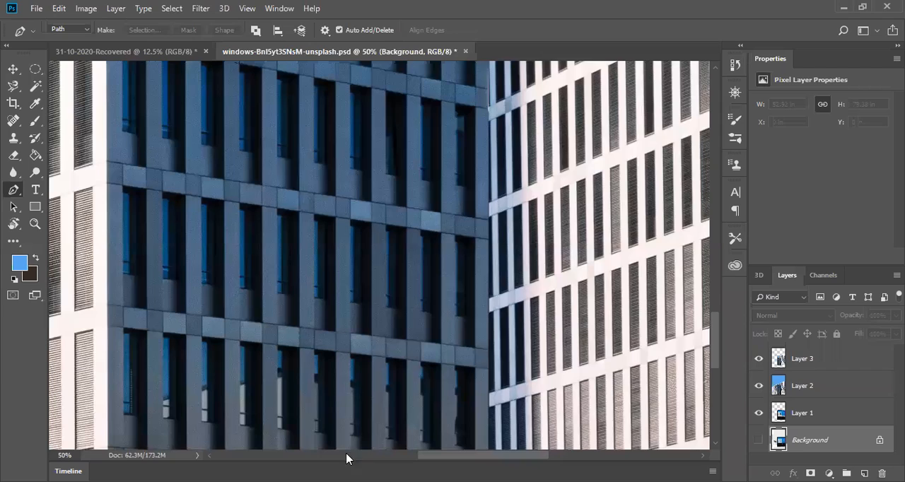
# Step: Delete Layer 3, Layer 1 and Layer 2 so that only the Background photo is left
pyautogui.click(794, 415)
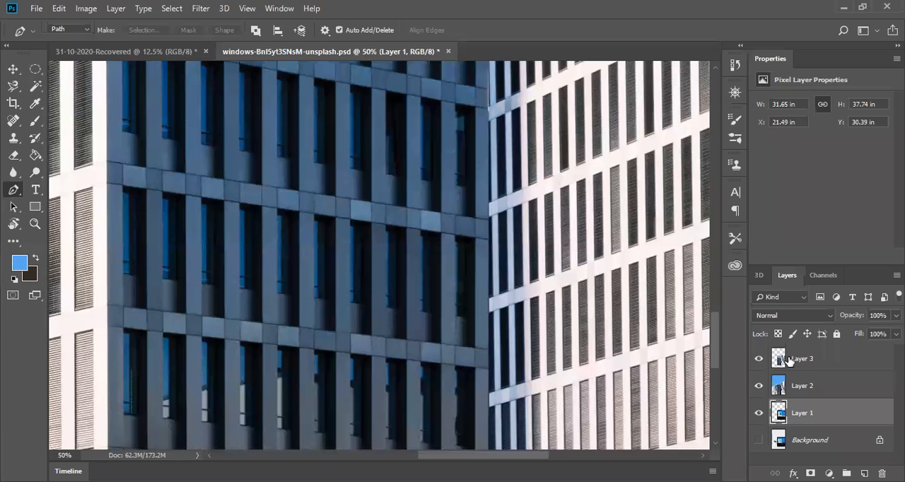
pyautogui.moveTo(797, 362); pyautogui.dragTo(882, 473)
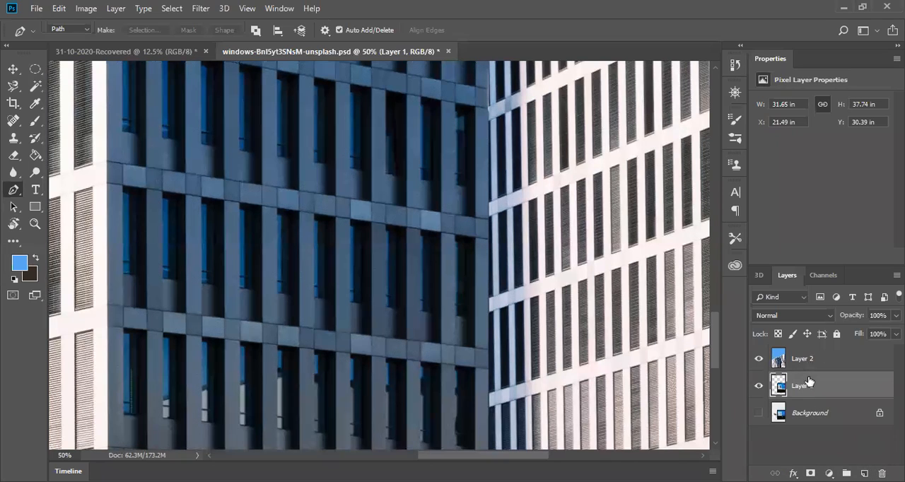
pyautogui.moveTo(810, 386); pyautogui.dragTo(883, 474)
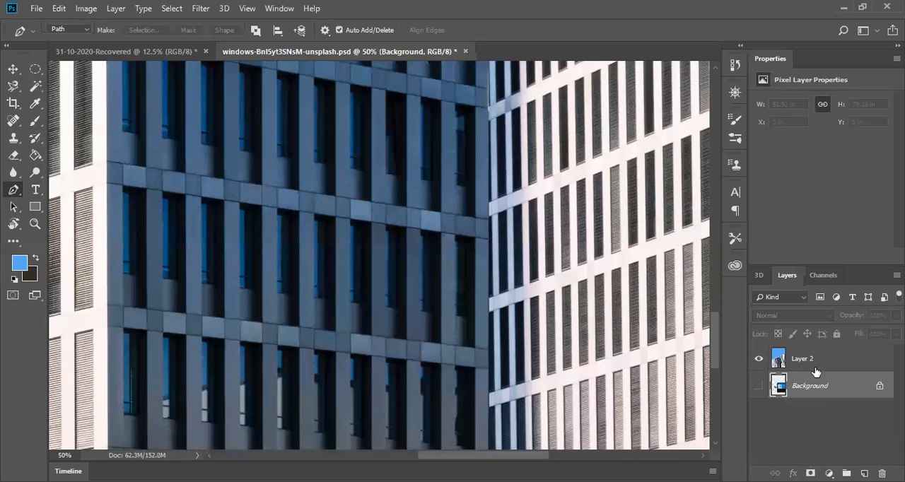
pyautogui.moveTo(814, 362); pyautogui.dragTo(882, 474)
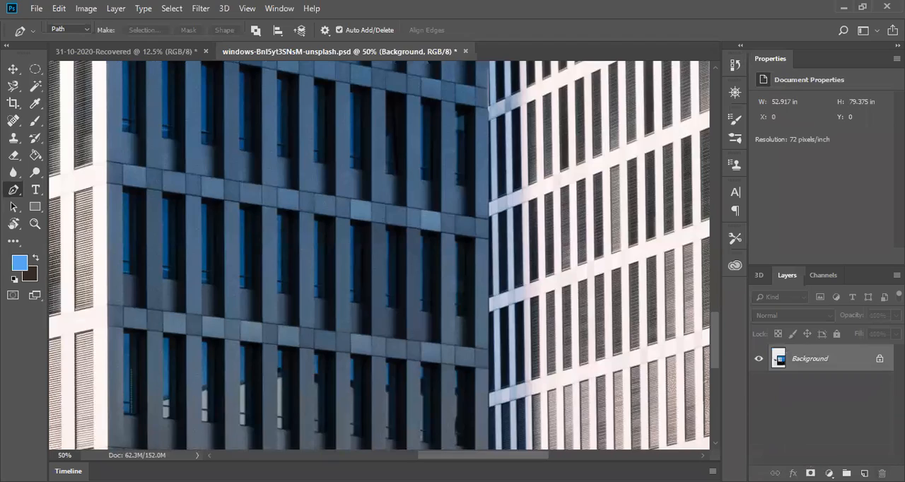
# Step: Switch to the blank 31-10-2020-Recovered document and choose the standard Pen tool
pyautogui.scroll(1, 351, 365)
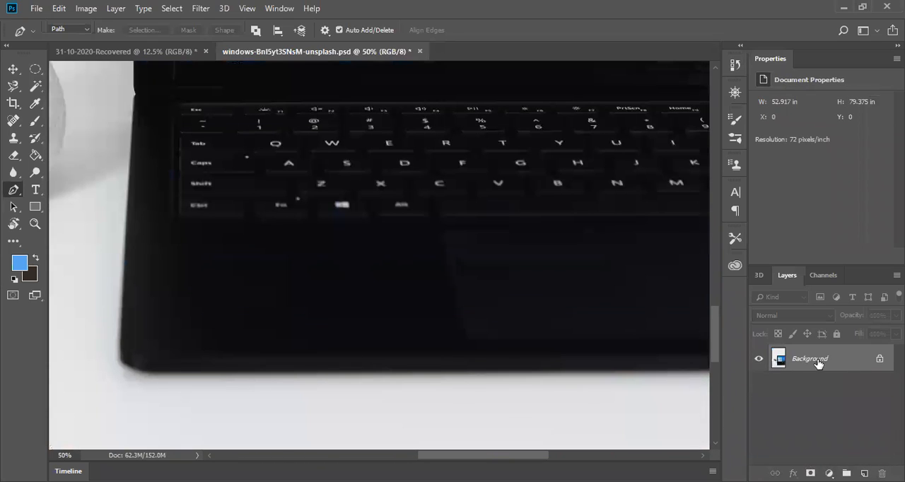
pyautogui.scroll(2, 539, 400)
pyautogui.scroll(10, 540, 400)
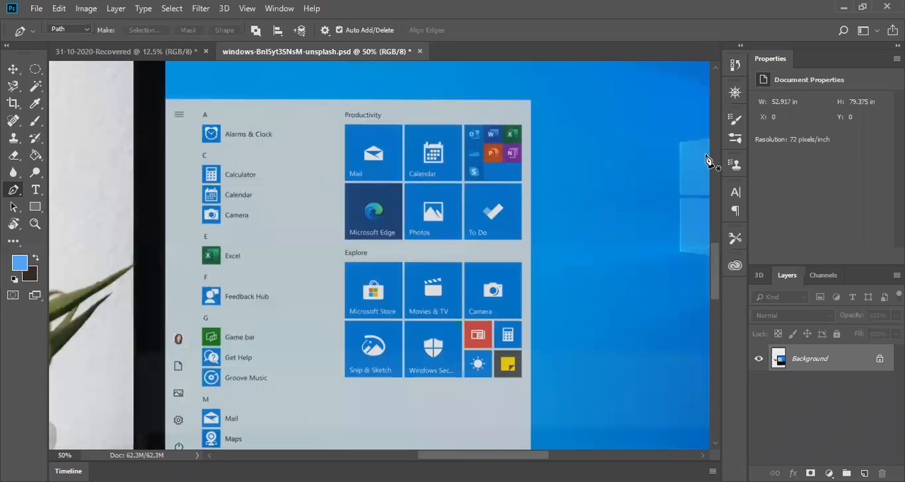
pyautogui.scroll(7, 685, 174)
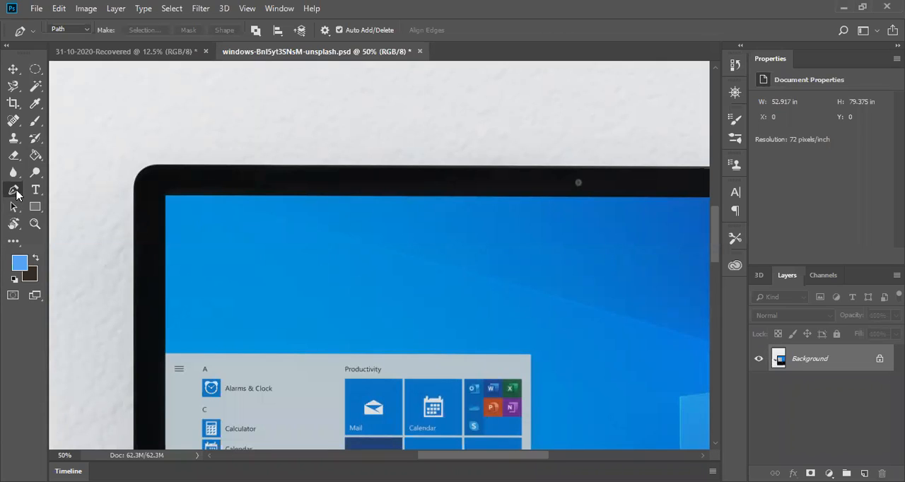
pyautogui.rightClick(14, 191)
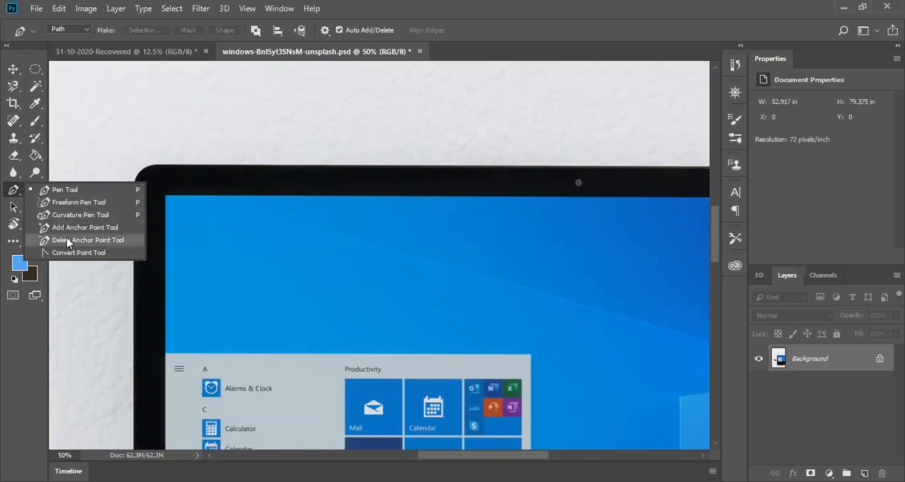
pyautogui.click(104, 52)
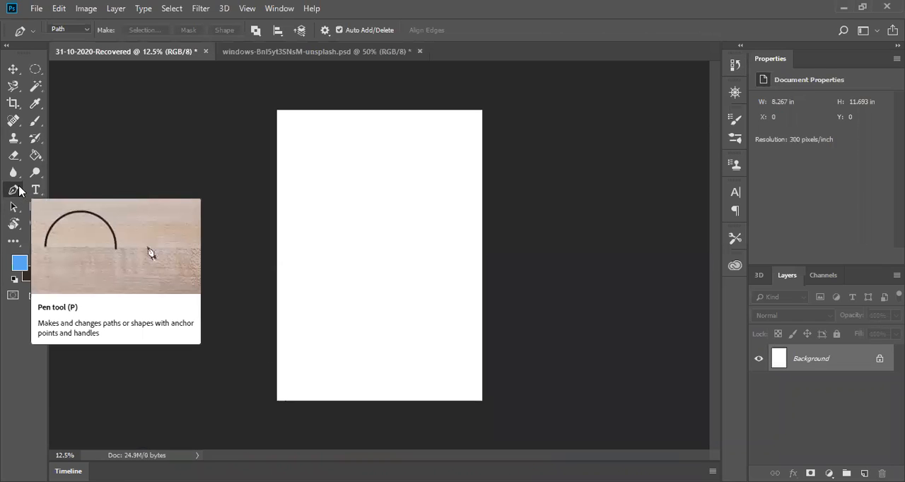
pyautogui.rightClick(15, 191)
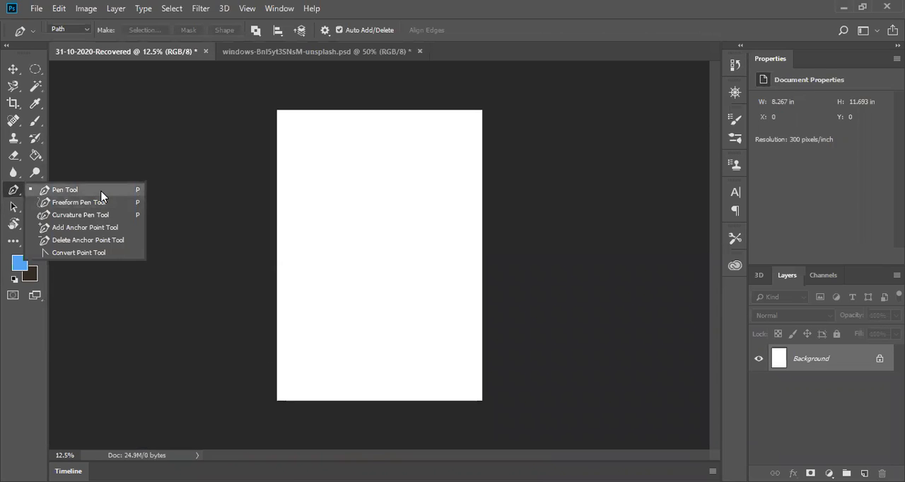
pyautogui.click(101, 196)
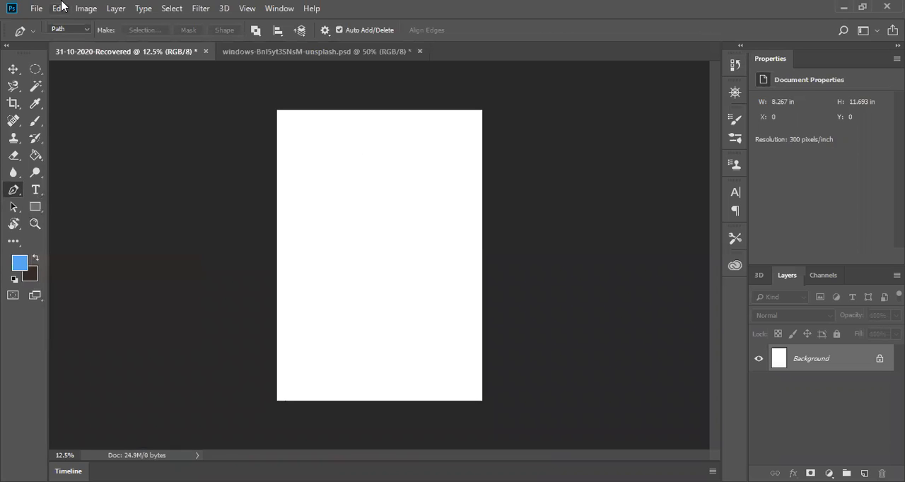
# Step: Switch the Pen tool to Shape mode and back to Path mode
pyautogui.click(88, 33)
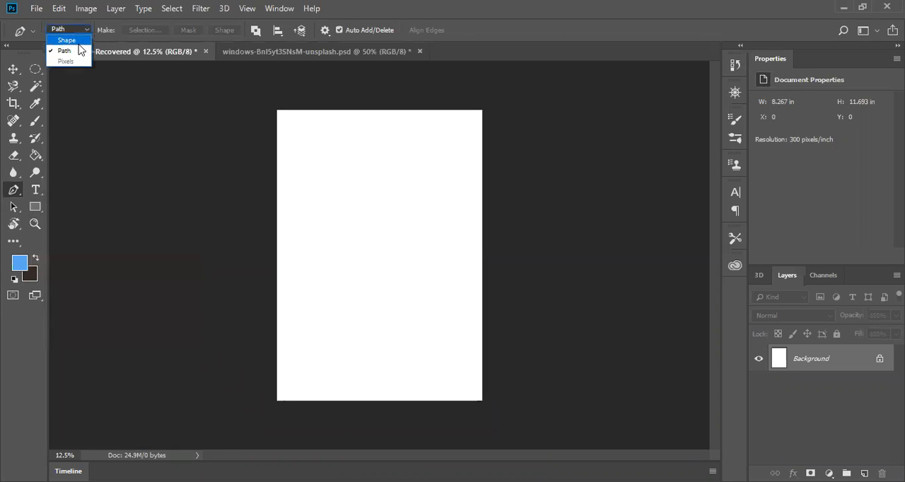
pyautogui.click(78, 47)
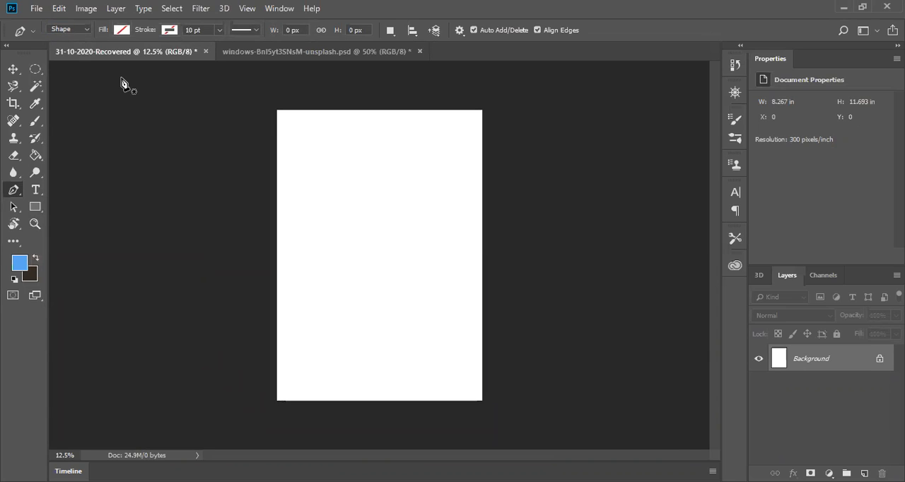
pyautogui.click(86, 29)
pyautogui.click(73, 51)
# Step: Draw a closed four-sided path with straight segments across the upper part of the blank page
pyautogui.click(307, 145)
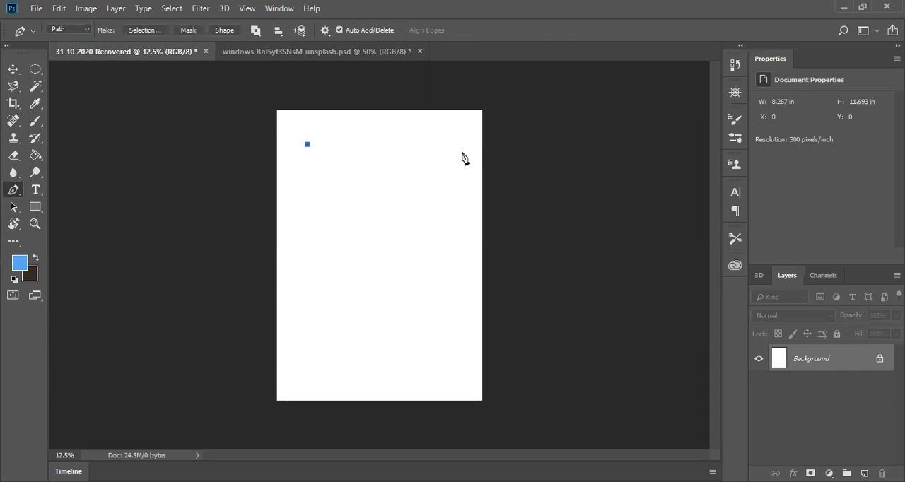
pyautogui.click(443, 142)
pyautogui.click(437, 192)
pyautogui.click(323, 196)
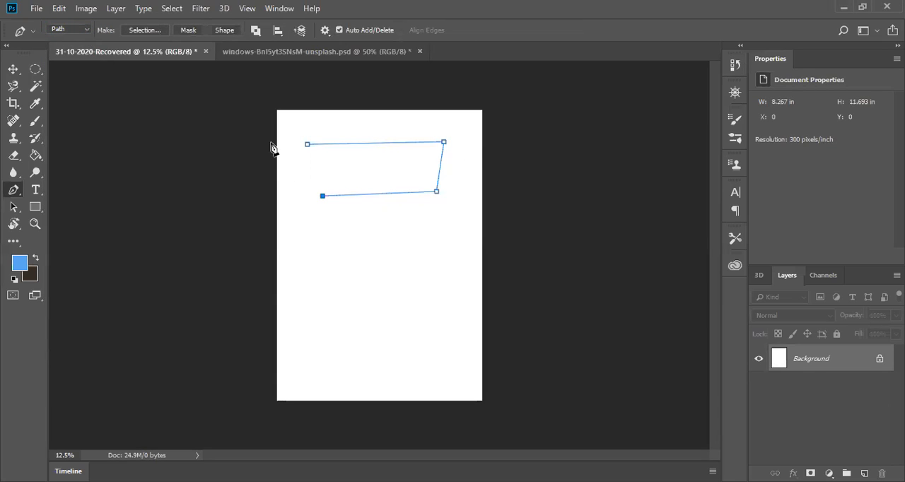
pyautogui.click(307, 145)
pyautogui.click(820, 281)
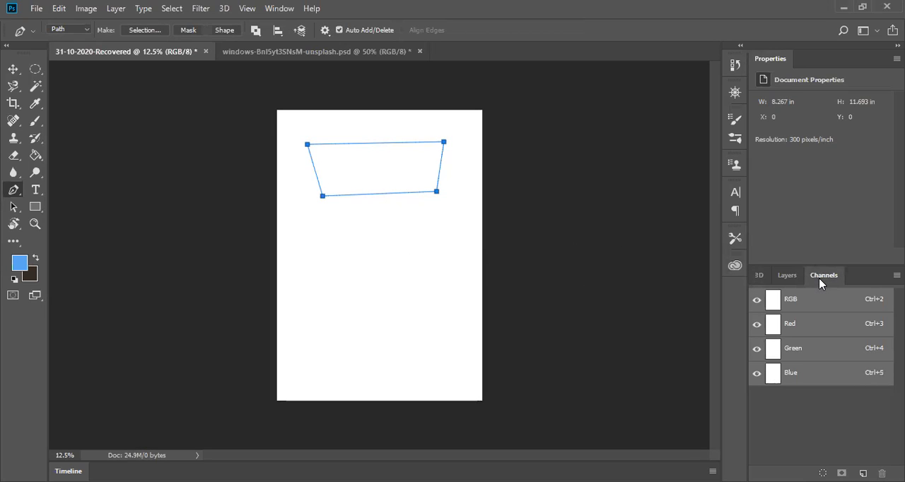
pyautogui.click(789, 276)
pyautogui.click(760, 275)
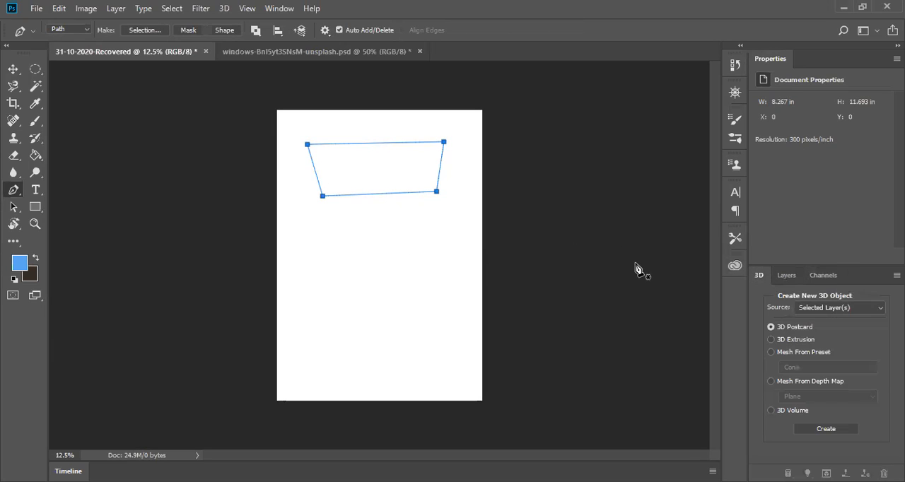
pyautogui.click(786, 275)
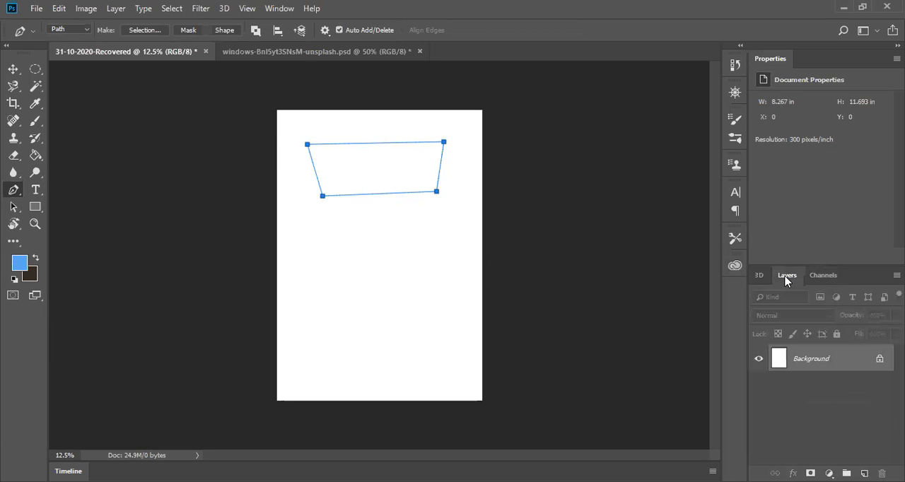
pyautogui.rightClick(384, 176)
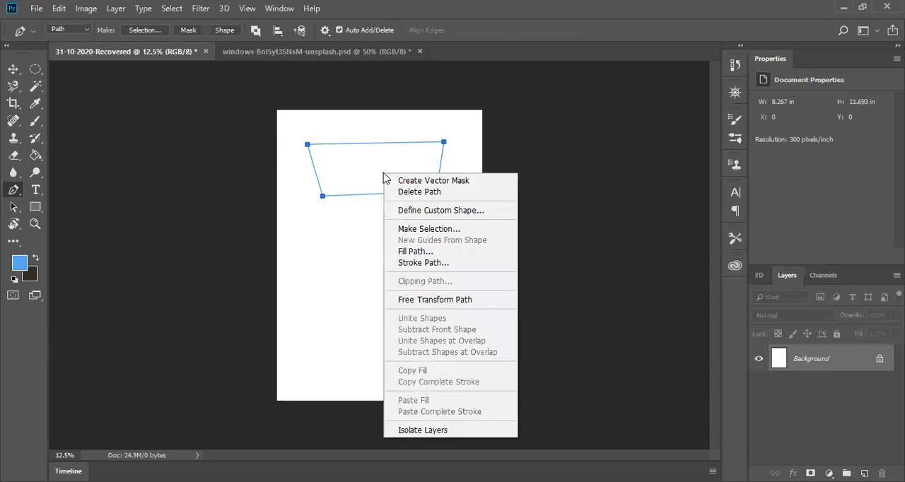
# Step: Display the Paths panel for the document's work path
pyautogui.click(278, 7)
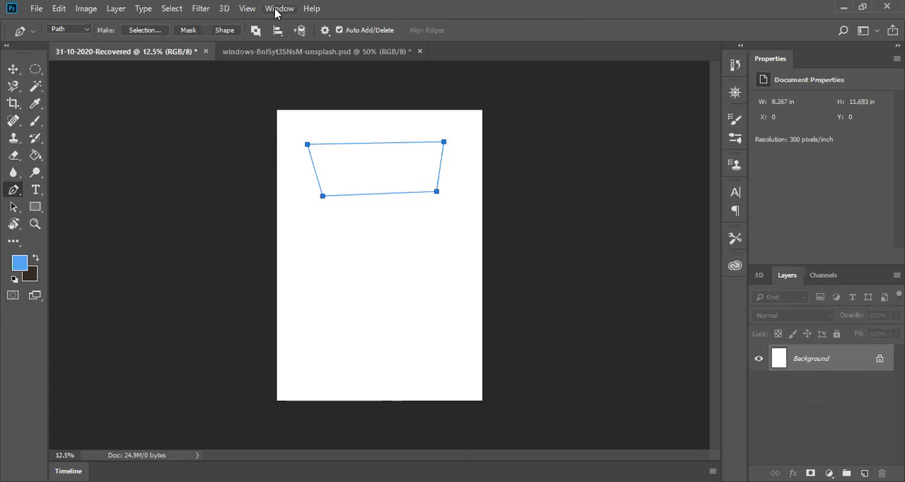
pyautogui.click(276, 10)
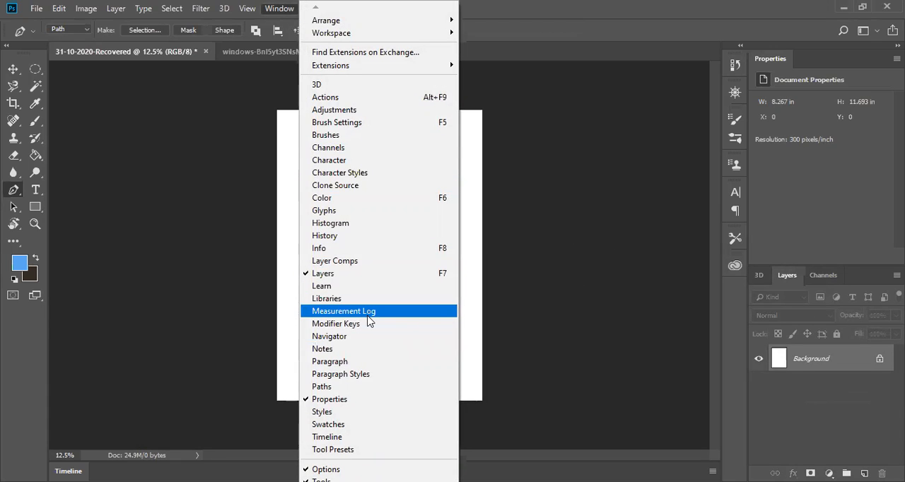
pyautogui.click(324, 387)
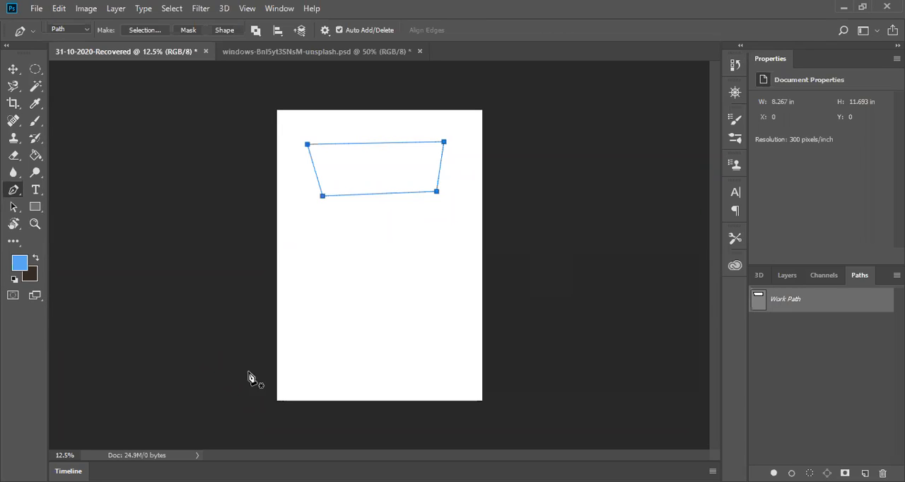
# Step: Draw a second closed four-sided path with straight segments across the middle of the page, below the first one
pyautogui.click(314, 243)
pyautogui.click(446, 248)
pyautogui.click(423, 305)
pyautogui.click(352, 309)
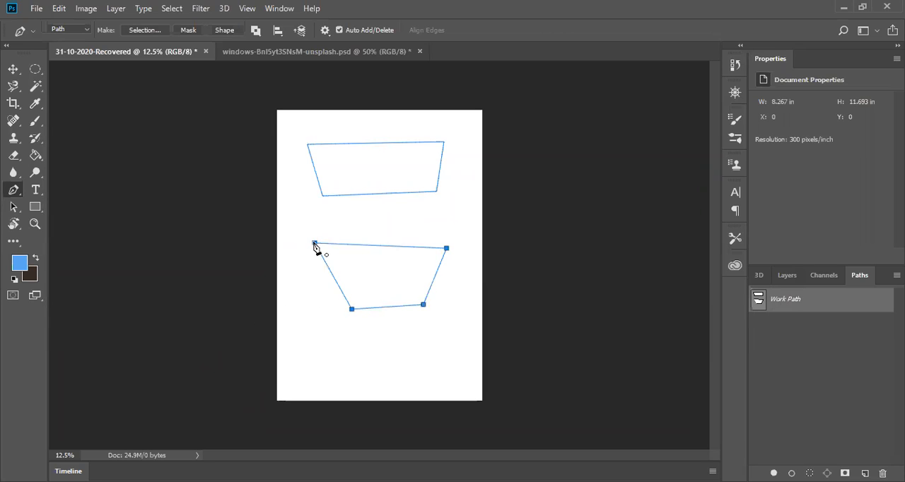
pyautogui.click(315, 244)
# Step: Draw a small closed triangular path near the lower right of the page
pyautogui.click(398, 344)
pyautogui.click(453, 330)
pyautogui.click(432, 377)
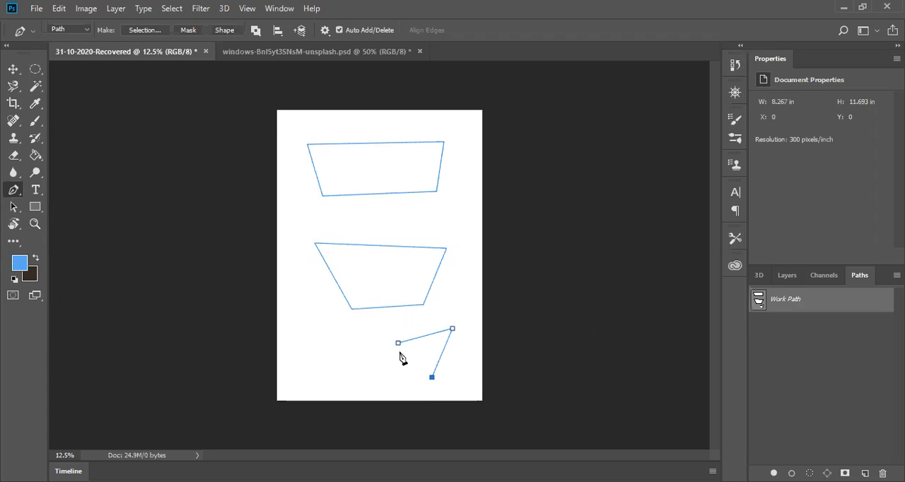
pyautogui.click(398, 343)
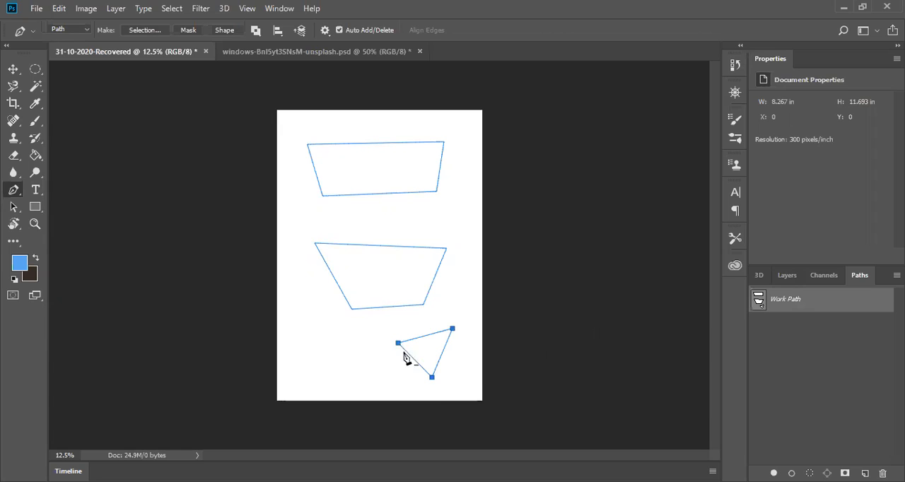
# Step: Delete the work path with all its drawn outlines
pyautogui.rightClick(798, 303)
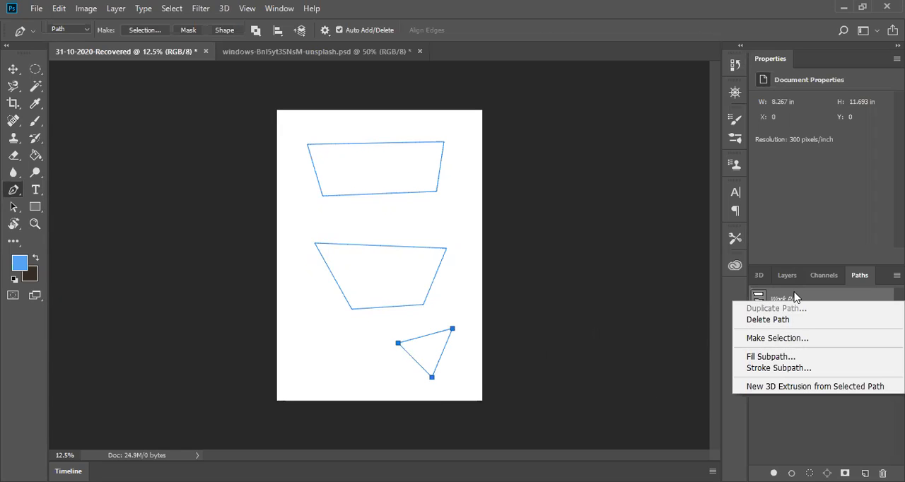
pyautogui.click(747, 324)
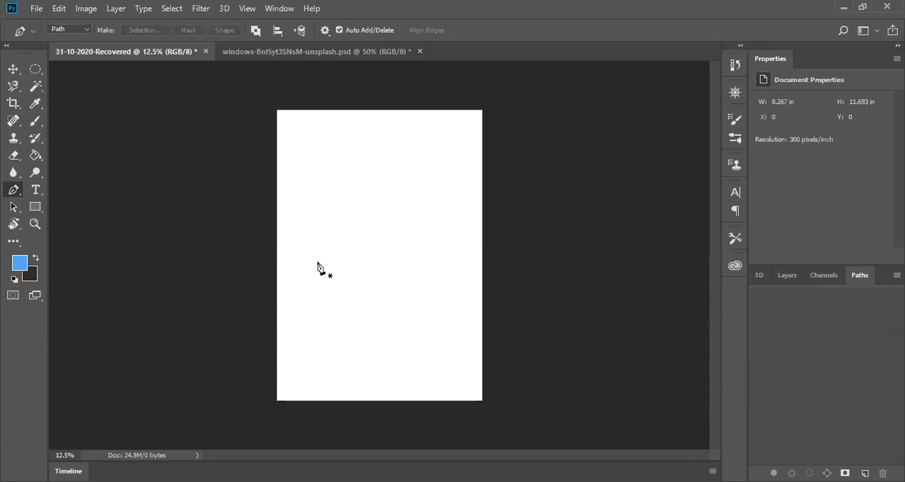
# Step: Draw a slanted closed four-sided path in the upper part of the page with the Pen tool
pyautogui.click(326, 142)
pyautogui.click(433, 175)
pyautogui.click(419, 224)
pyautogui.click(347, 204)
pyautogui.click(325, 141)
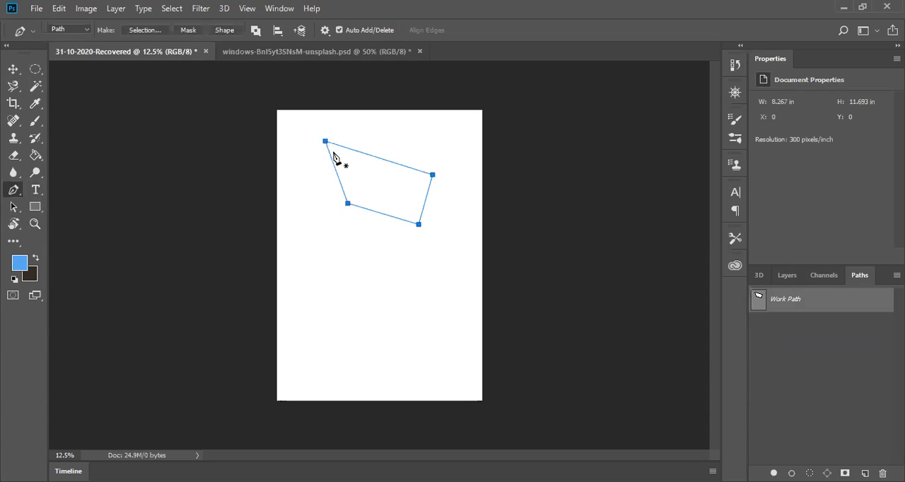
# Step: Fill the path with the custom red #d23737 at Normal mode and 100% opacity
pyautogui.rightClick(332, 153)
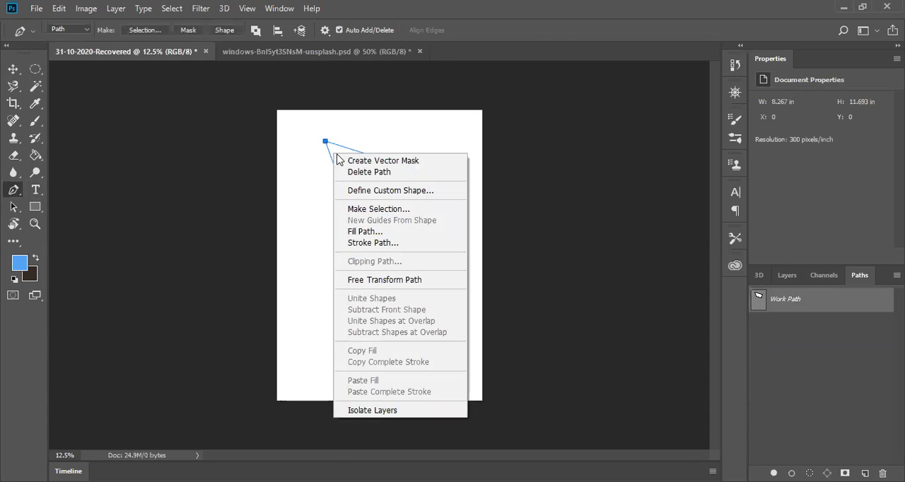
pyautogui.click(373, 233)
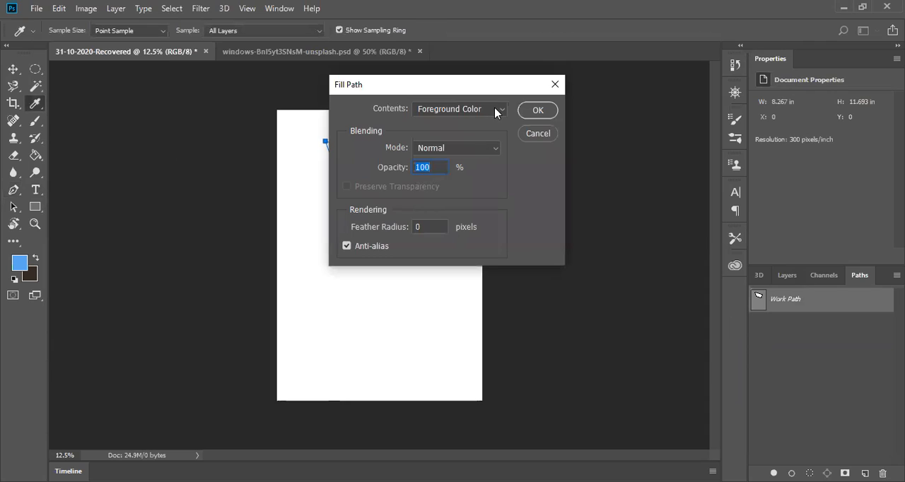
pyautogui.click(499, 111)
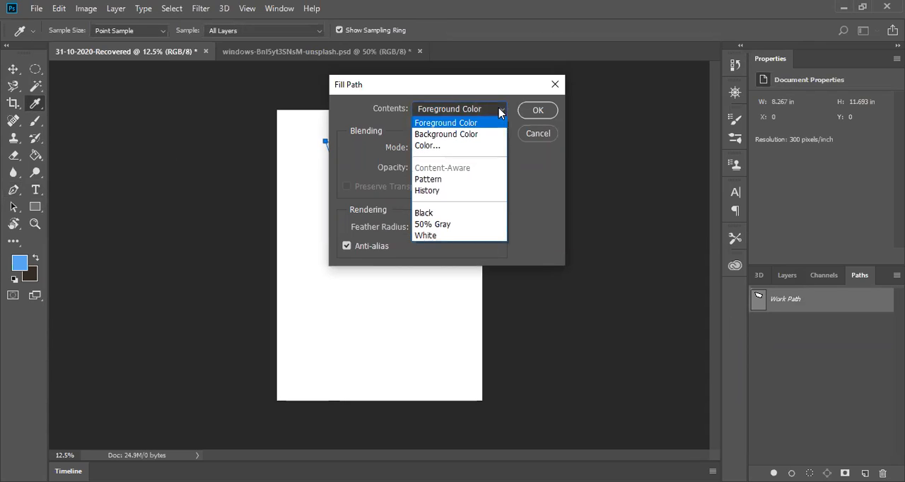
pyautogui.click(448, 147)
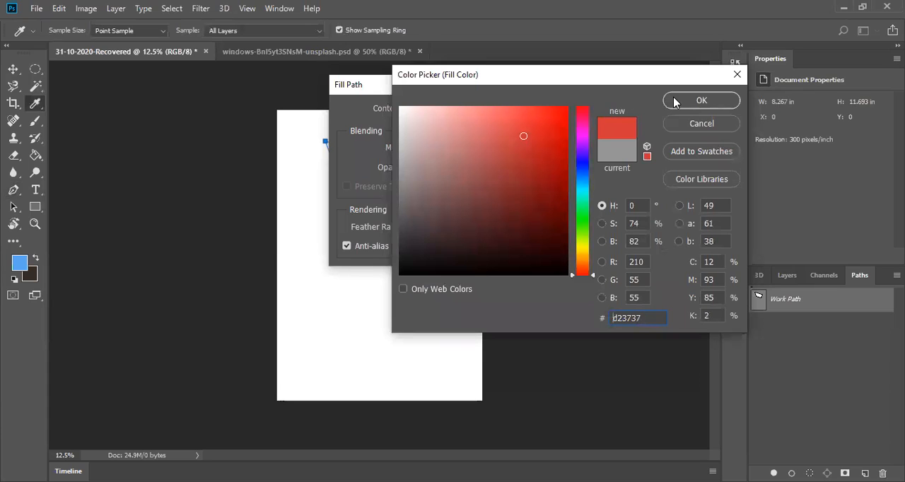
pyautogui.click(677, 101)
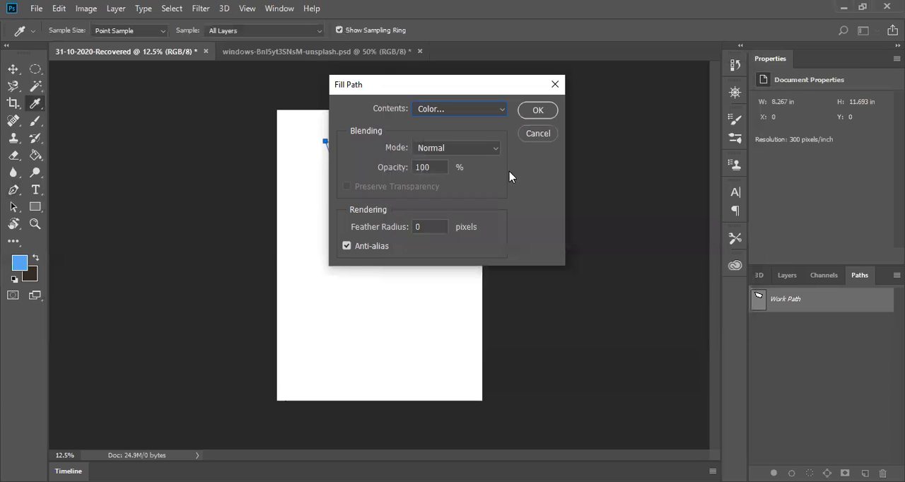
pyautogui.click(538, 111)
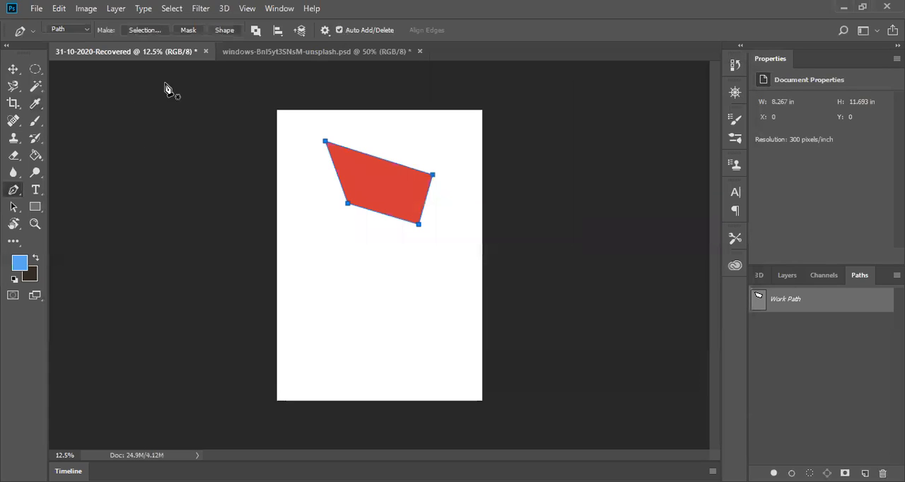
# Step: Show the layers and paint six long blue Brush strokes over the red shape and the area below it
pyautogui.click(787, 276)
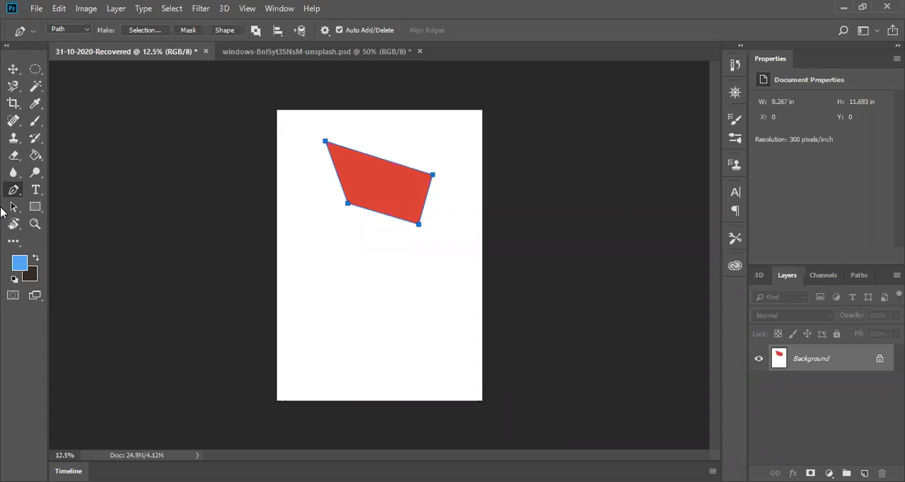
pyautogui.click(32, 123)
pyautogui.moveTo(285, 196); pyautogui.dragTo(328, 283)
pyautogui.moveTo(324, 239); pyautogui.dragTo(363, 308)
pyautogui.moveTo(359, 204)
pyautogui.mouseDown()
pyautogui.moveTo(434, 297)
pyautogui.moveTo(434, 322)
pyautogui.mouseUp()
pyautogui.moveTo(414, 160); pyautogui.dragTo(436, 265)
pyautogui.moveTo(388, 119); pyautogui.dragTo(380, 247)
pyautogui.moveTo(359, 130); pyautogui.dragTo(341, 295)
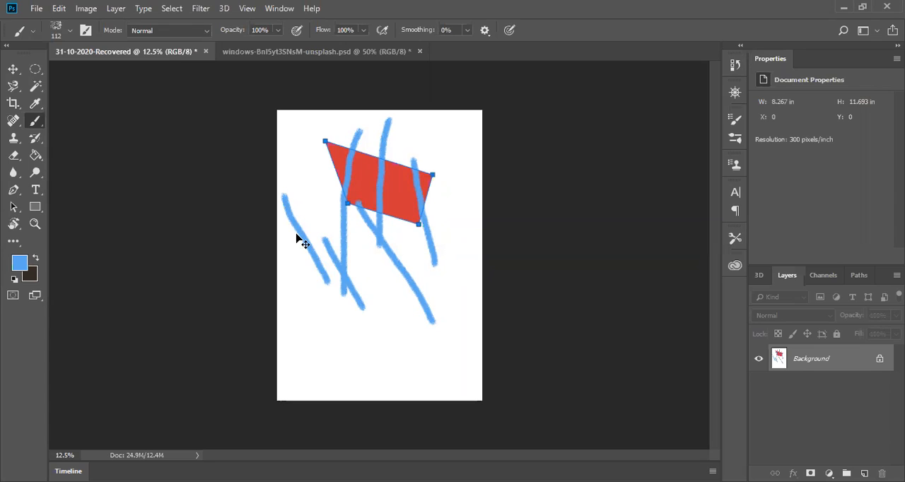
# Step: Undo the blue brush strokes and the red fill, and try to delete the remaining path with the Move tool
pyautogui.hotkey('ctrl', 'z')
pyautogui.hotkey('ctrl', 'z')
pyautogui.hotkey('ctrl', 'z')
pyautogui.hotkey('ctrl', 'z')
pyautogui.hotkey('ctrl', 'z')
pyautogui.hotkey('ctrl', 'z')
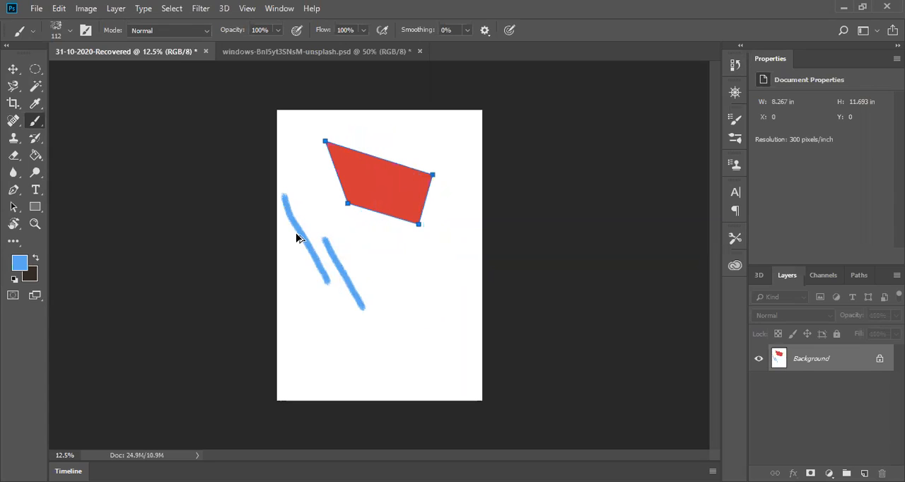
pyautogui.hotkey('ctrl', 'alt', 'z')
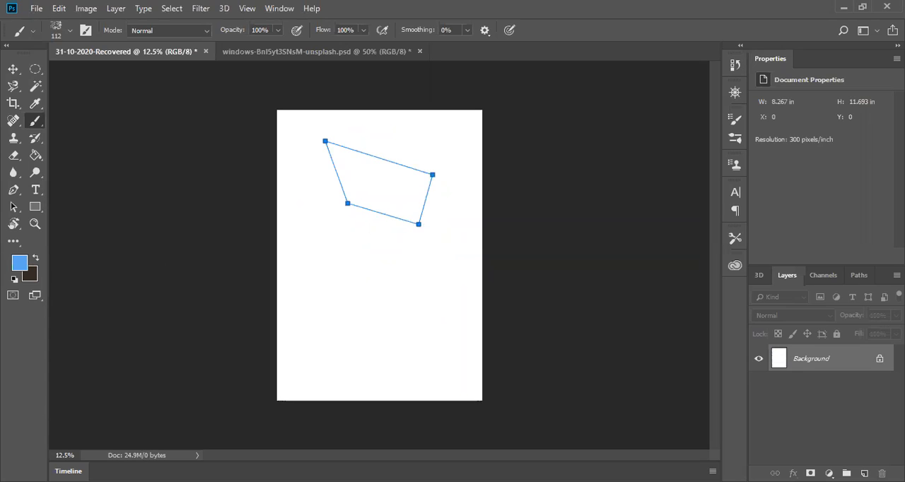
pyautogui.click(12, 70)
pyautogui.press('Delete')
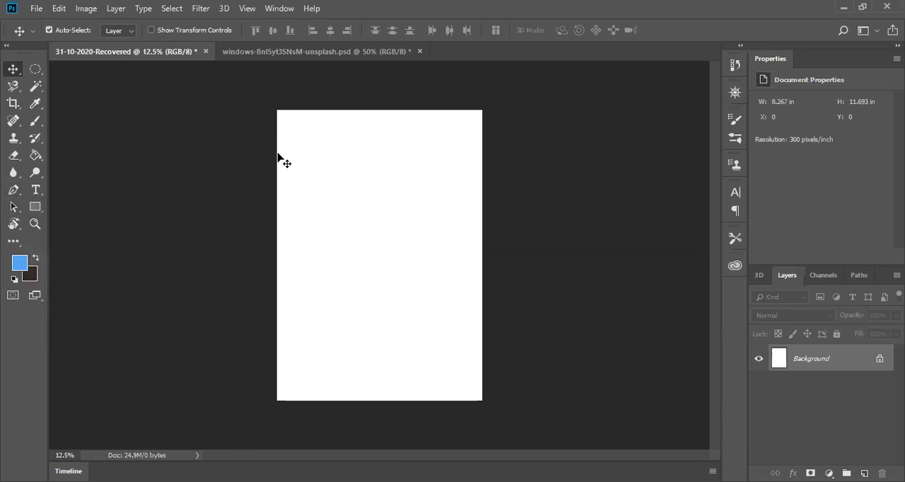
# Step: Draw a tall narrow rectangle in Shape mode, about 200 by 2207 px, along the page's left side
pyautogui.click(33, 207)
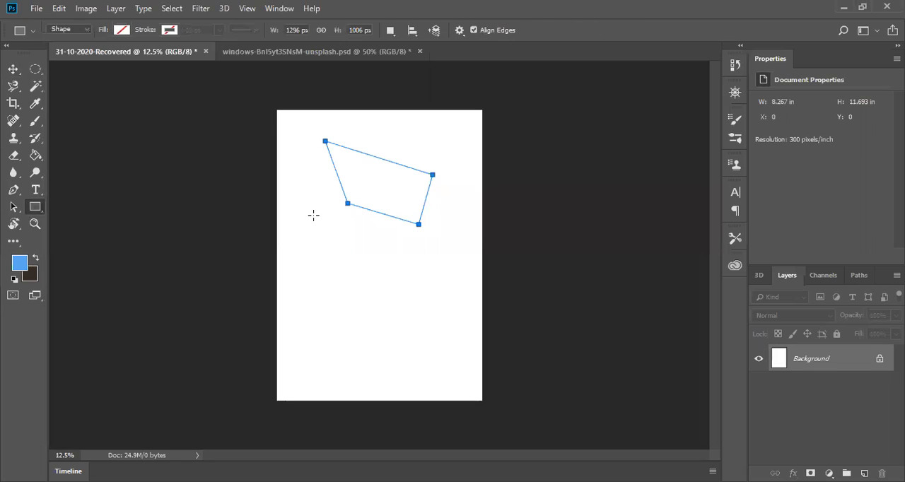
pyautogui.click(68, 29)
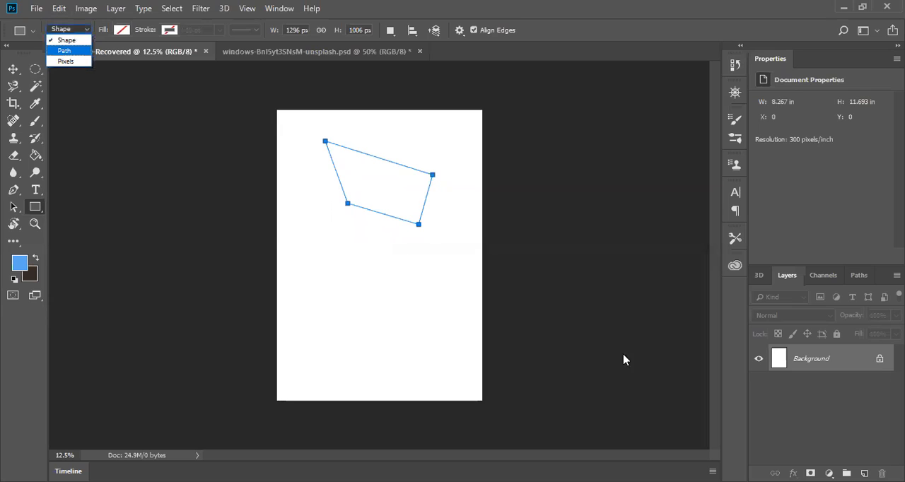
pyautogui.click(305, 242)
pyautogui.moveTo(297, 194); pyautogui.dragTo(314, 377)
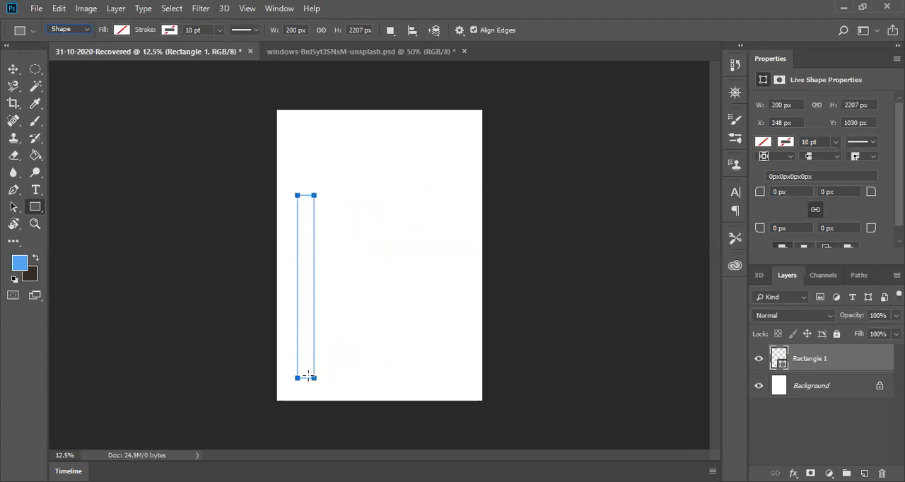
# Step: Undo the narrow rectangle and the four-sided path until the page is empty
pyautogui.hotkey('ctrl', 'z')
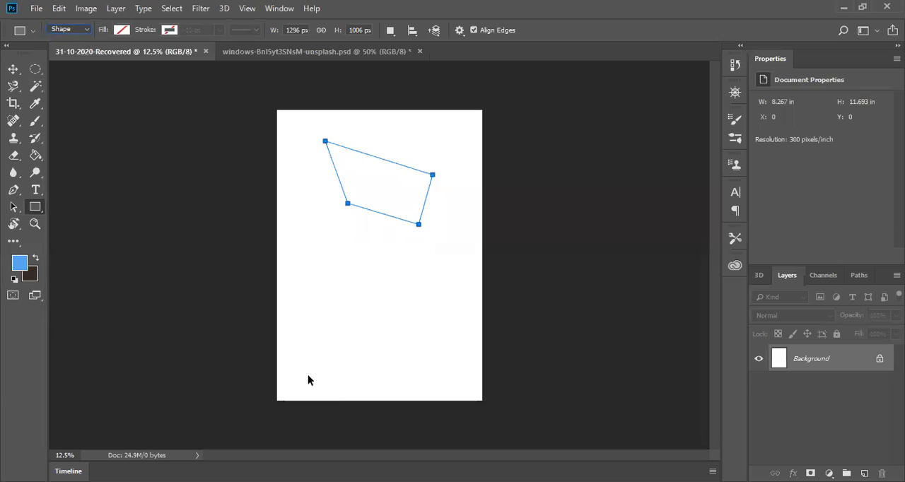
pyautogui.hotkey('ctrl', 'shift', 'z')
pyautogui.hotkey('ctrl', 'z')
pyautogui.hotkey('ctrl', 'z')
pyautogui.hotkey('ctrl', 'z')
pyautogui.hotkey('ctrl', 'z')
pyautogui.hotkey('ctrl', 'z')
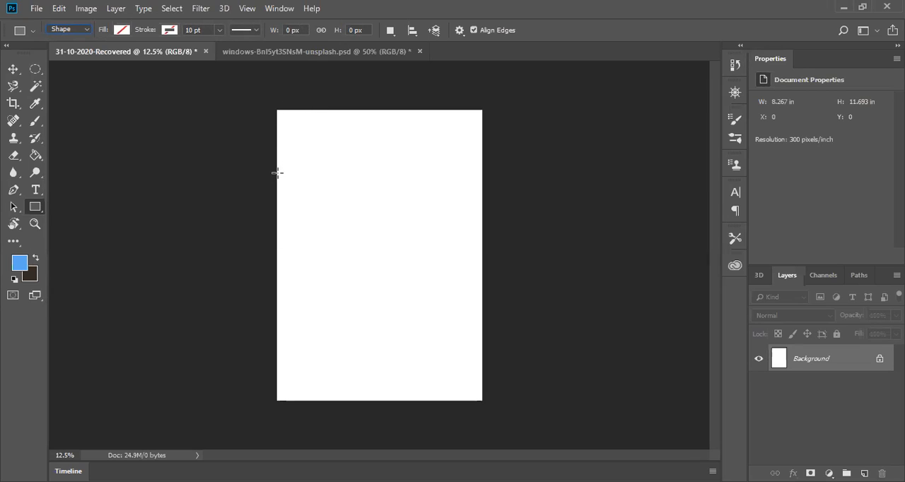
# Step: Draw a rectangle shape about 2504 by 856 px across the top of the page and switch to the Move tool
pyautogui.moveTo(276, 173); pyautogui.dragTo(484, 103)
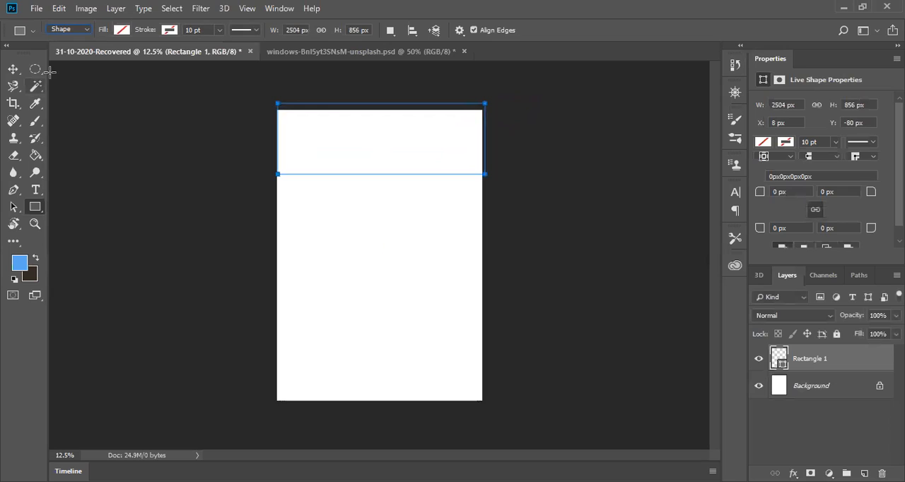
pyautogui.click(484, 163)
pyautogui.click(521, 115)
pyautogui.click(12, 73)
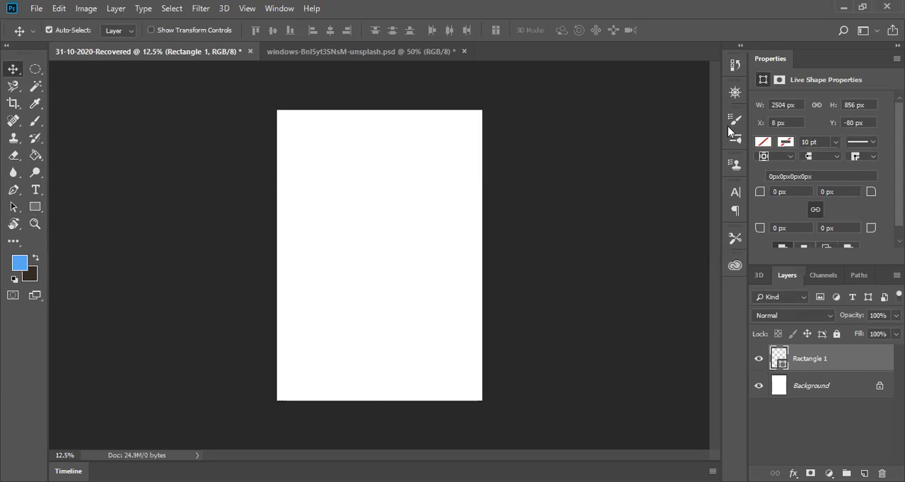
# Step: Fill the rectangle with dark gray and shift it slightly left to cover the page's left edge
pyautogui.click(762, 143)
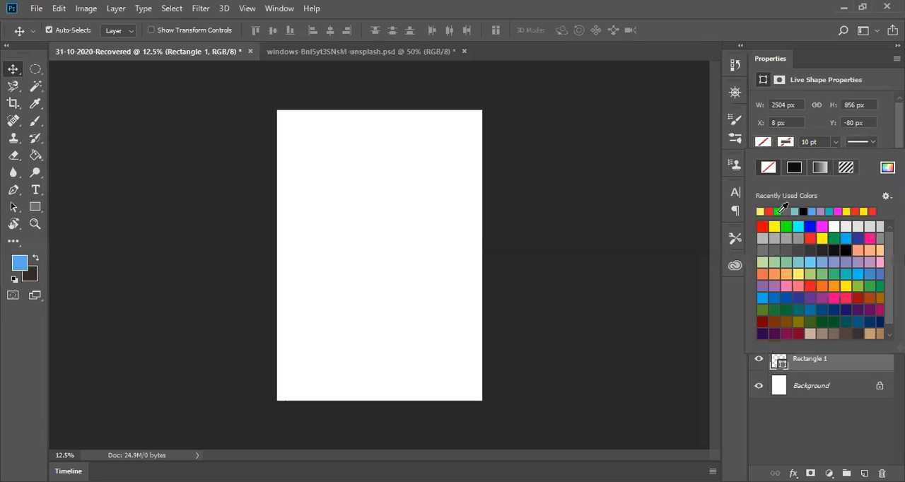
pyautogui.click(786, 250)
pyautogui.click(344, 155)
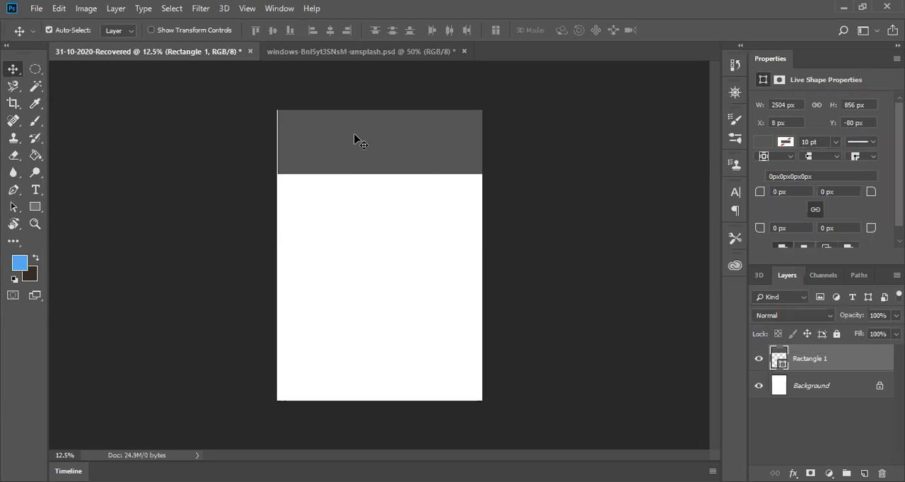
pyautogui.moveTo(354, 138); pyautogui.dragTo(346, 140)
# Step: Use the Pen tool to add an anchor point midway on the rectangle's left edge and remove its lower-right corner point
pyautogui.click(11, 191)
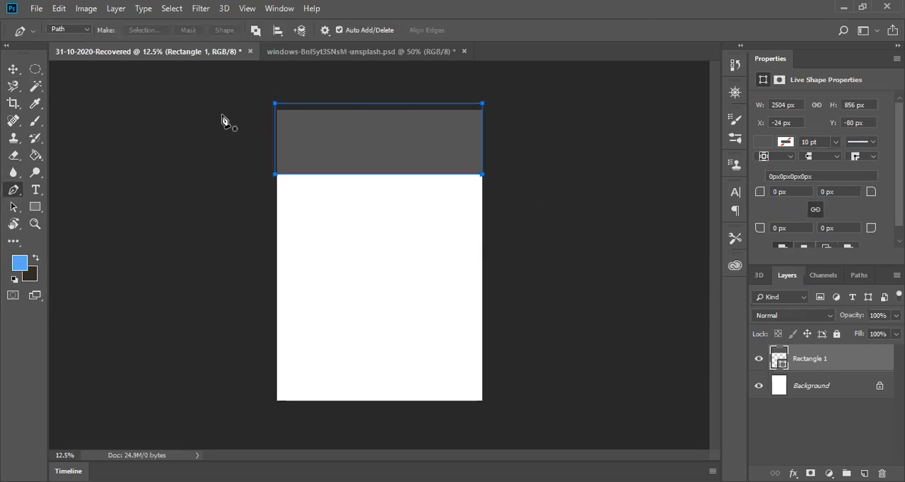
pyautogui.click(275, 138)
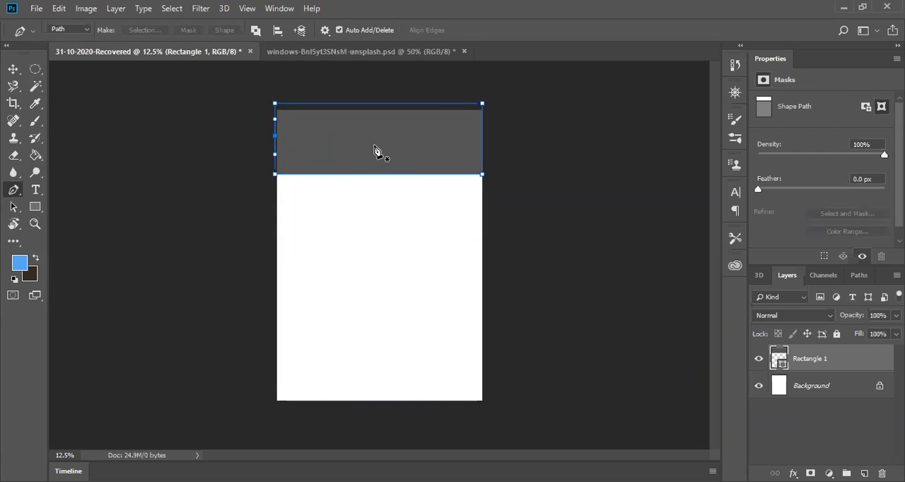
pyautogui.click(482, 176)
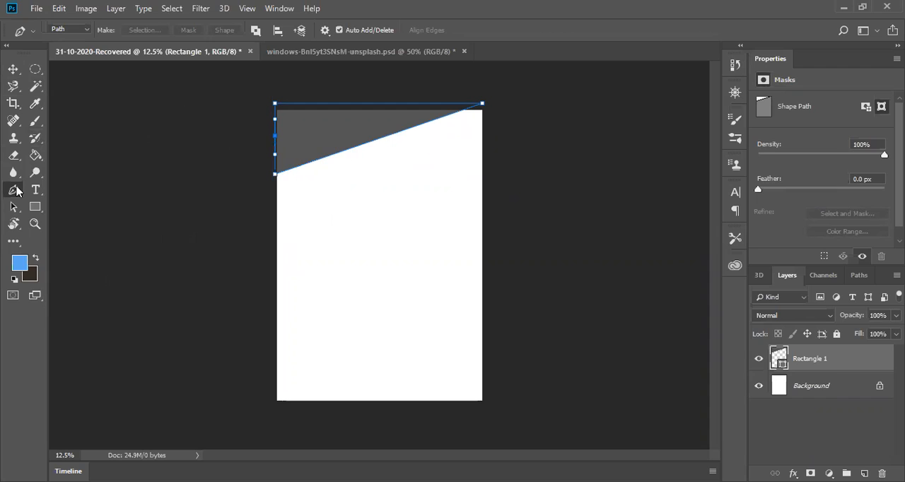
# Step: Start a new path with an anchor point in the empty area left of the page
pyautogui.click(203, 141)
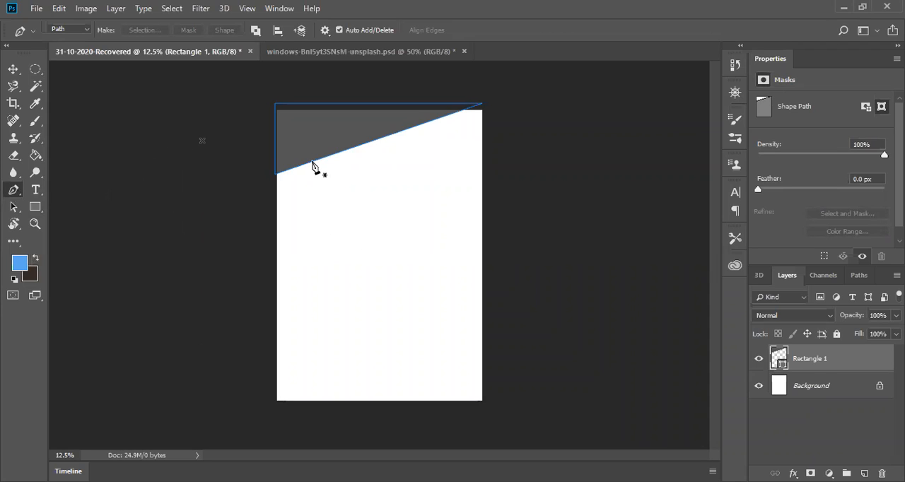
pyautogui.click(312, 162)
pyautogui.moveTo(423, 126); pyautogui.dragTo(458, 60)
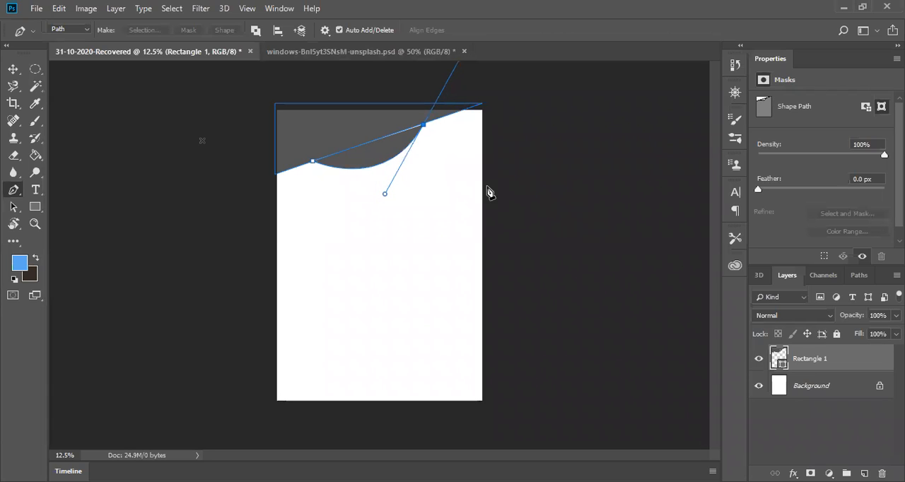
pyautogui.click(538, 197)
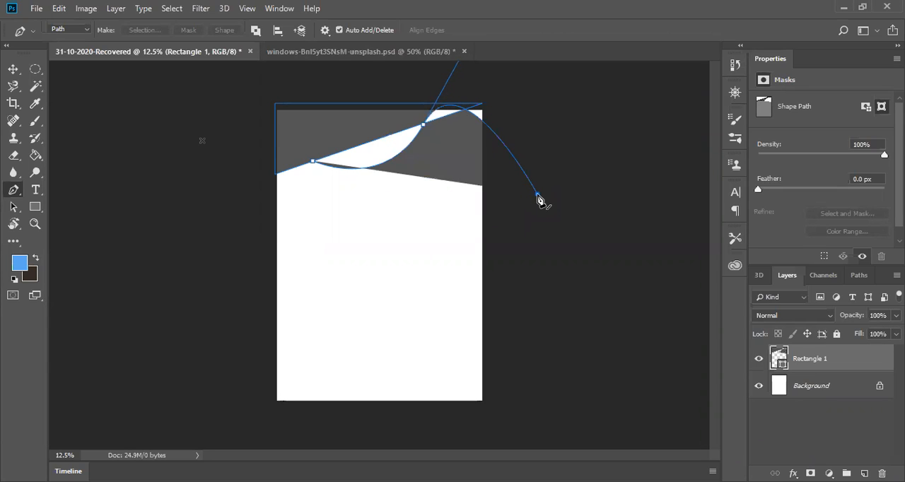
pyautogui.hotkey('ctrl', 'z')
pyautogui.press('Escape')
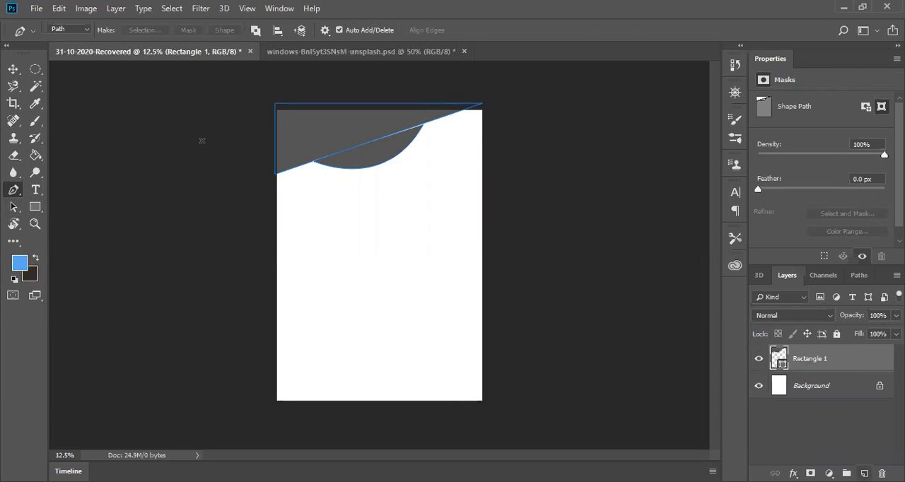
pyautogui.hotkey('ctrl', 'z')
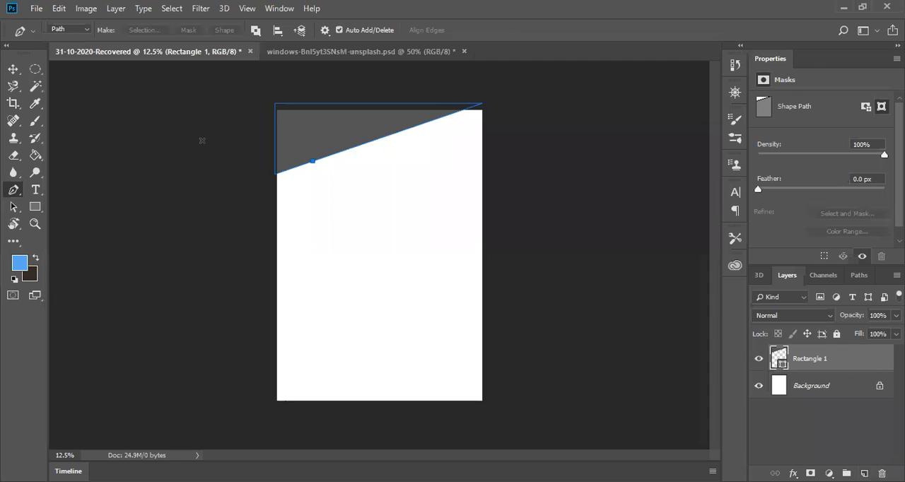
# Step: Add a new layer and draw a closed curved path across the gray shape's slanted edge with the Pen tool
pyautogui.hotkey('ctrl', 'shift', 'alt', 'n')
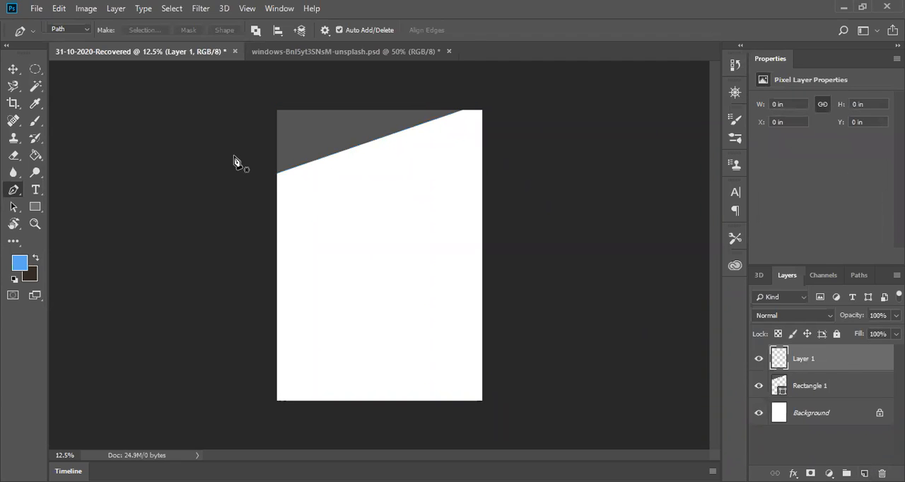
pyautogui.click(334, 152)
pyautogui.moveTo(413, 127); pyautogui.dragTo(440, 83)
pyautogui.click(334, 154)
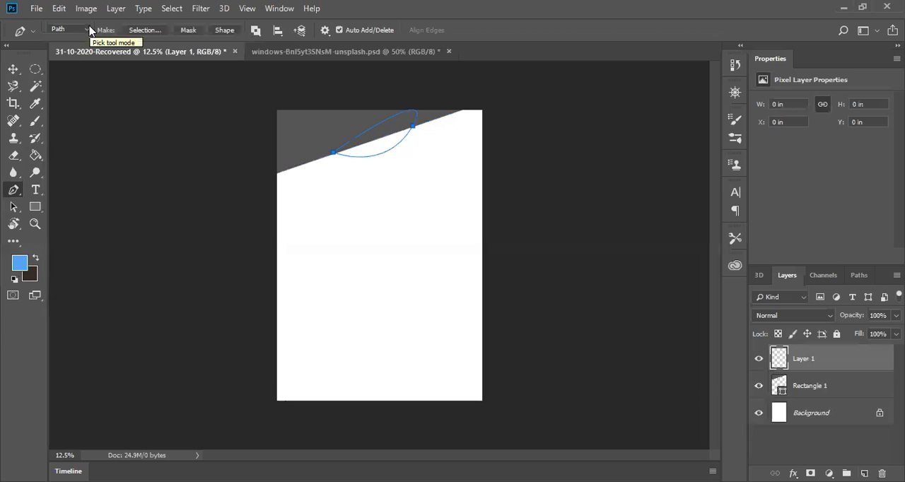
# Step: Set the Pen tool to Shape mode and draw a closed three-point shape about 960 by 612 px with a curved lower side along the slanted edge
pyautogui.click(88, 30)
pyautogui.click(80, 42)
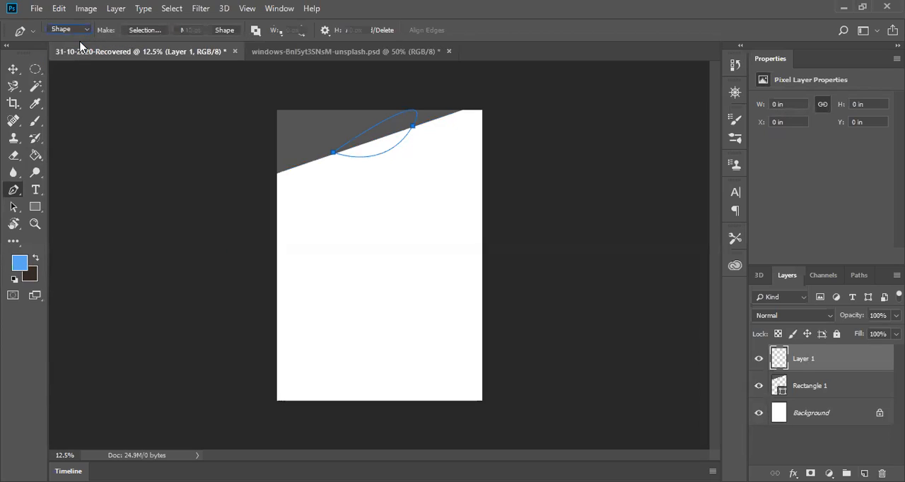
pyautogui.click(334, 156)
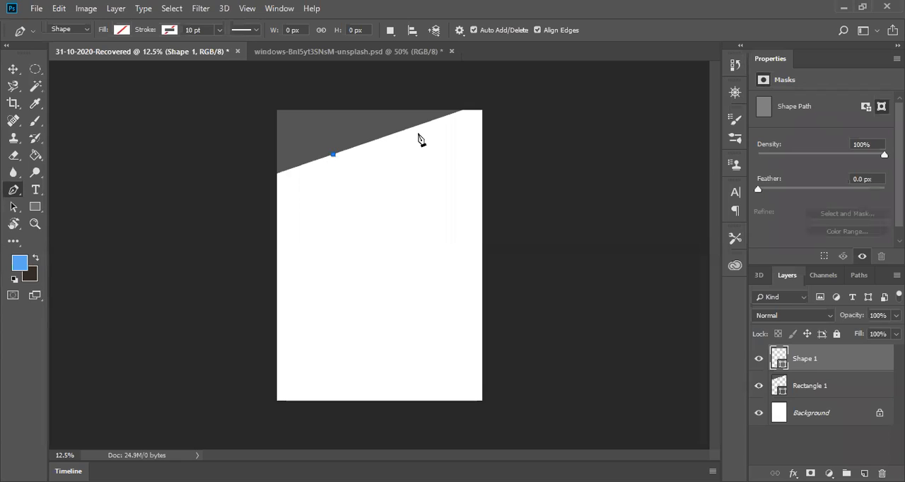
pyautogui.click(413, 128)
pyautogui.click(398, 172)
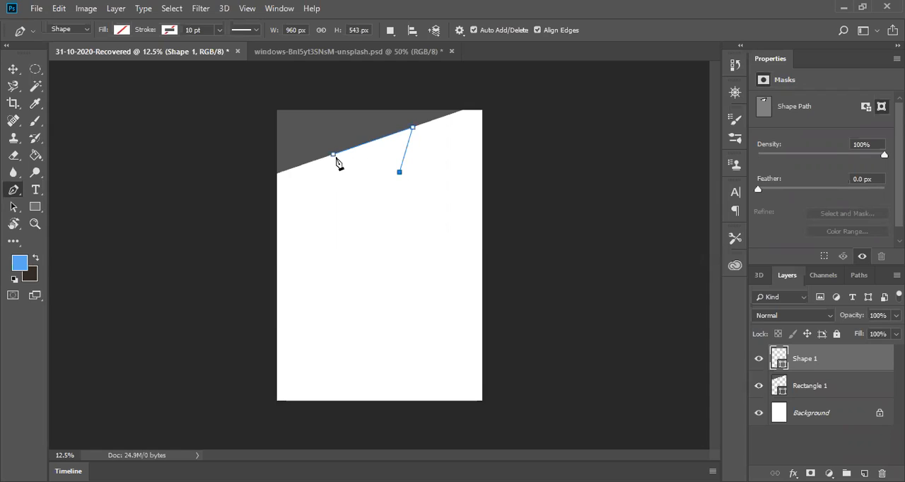
pyautogui.moveTo(334, 155); pyautogui.dragTo(303, 121)
# Step: Try the Convert Point tool on the new shape's lower and left anchor points and return to the Pen tool
pyautogui.rightClick(19, 195)
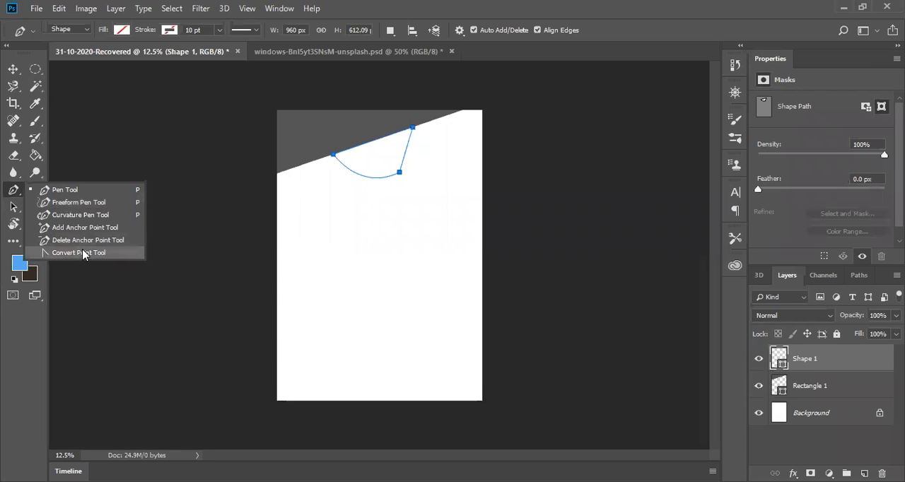
pyautogui.click(84, 252)
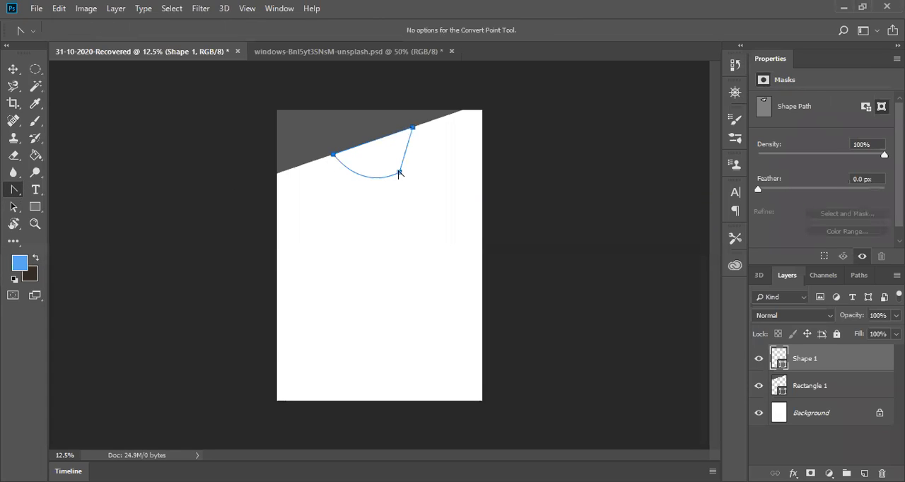
pyautogui.moveTo(400, 173); pyautogui.dragTo(372, 186)
pyautogui.click(400, 173)
pyautogui.click(333, 155)
pyautogui.press('Return')
pyautogui.hotkey('ctrl', 'z')
pyautogui.click(393, 179)
pyautogui.click(393, 178)
pyautogui.rightClick(15, 192)
pyautogui.click(54, 195)
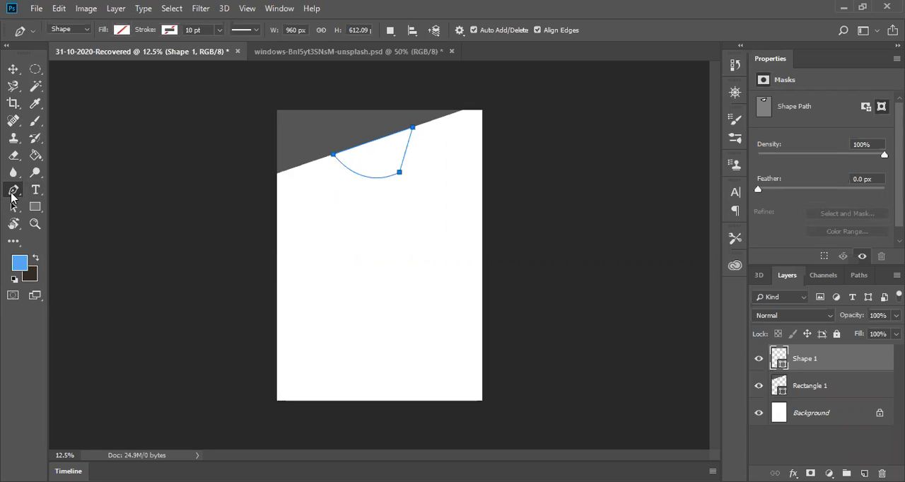
# Step: Convert the left anchor point to a corner, making a straight-sided triangle, and nudge the triangle slightly left
pyautogui.moveTo(11, 198); pyautogui.dragTo(61, 253)
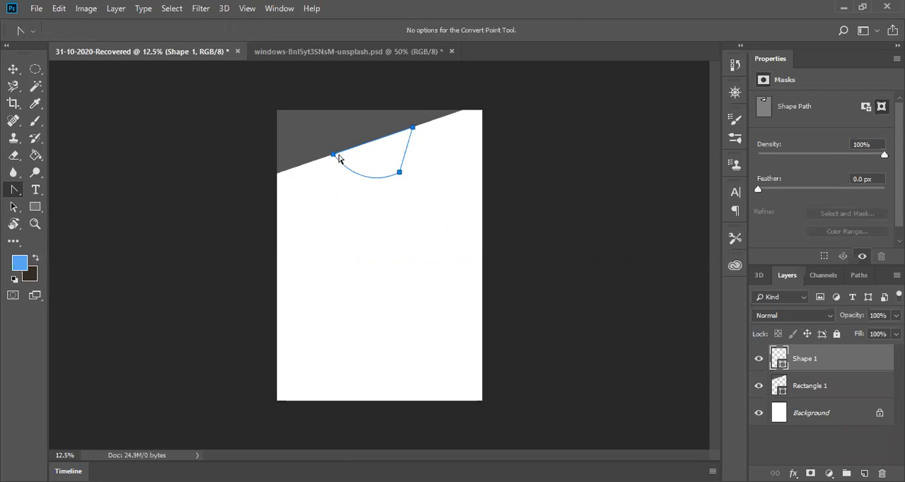
pyautogui.click(333, 155)
pyautogui.moveTo(401, 177)
pyautogui.mouseDown()
pyautogui.moveTo(411, 181)
pyautogui.moveTo(395, 176)
pyautogui.mouseUp()
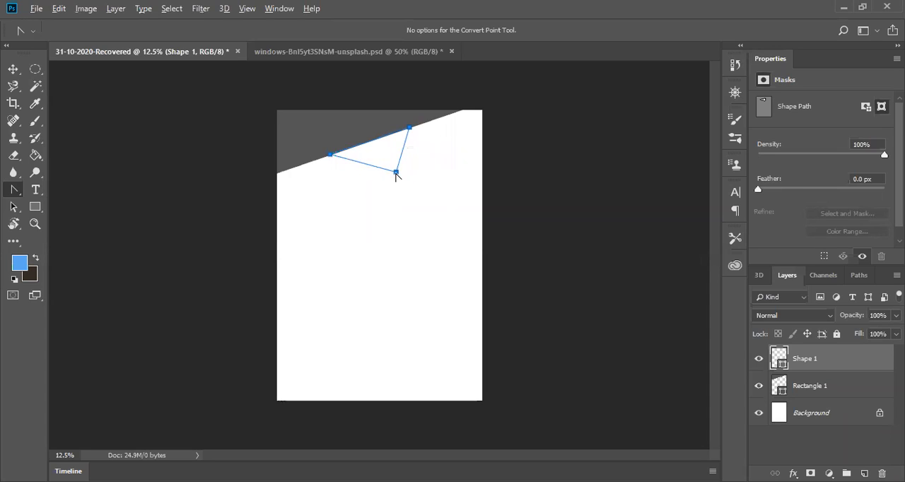
# Step: Pull curve handles from the triangle's lower anchor point to bend its adjoining sides, and deselect the shape with the Move tool
pyautogui.moveTo(410, 174)
pyautogui.mouseDown()
pyautogui.moveTo(406, 196)
pyautogui.moveTo(397, 179)
pyautogui.mouseUp()
pyautogui.moveTo(396, 179); pyautogui.dragTo(396, 133)
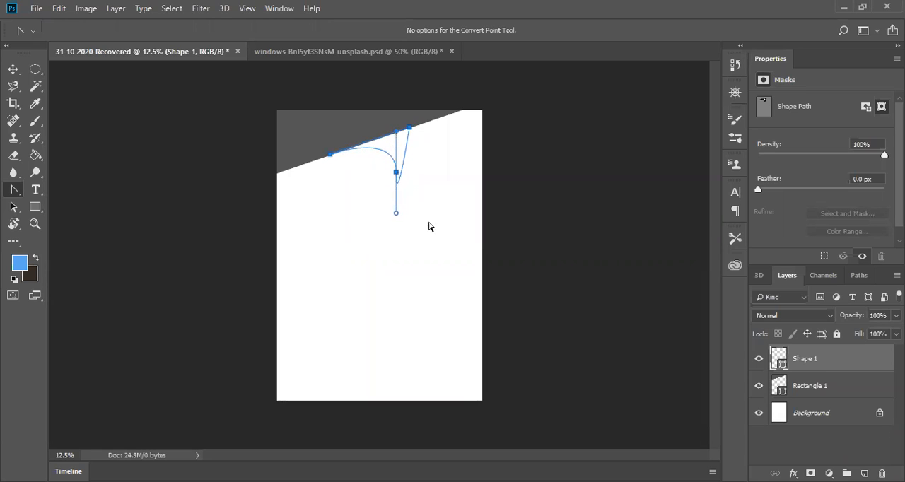
pyautogui.click(10, 72)
pyautogui.click(154, 174)
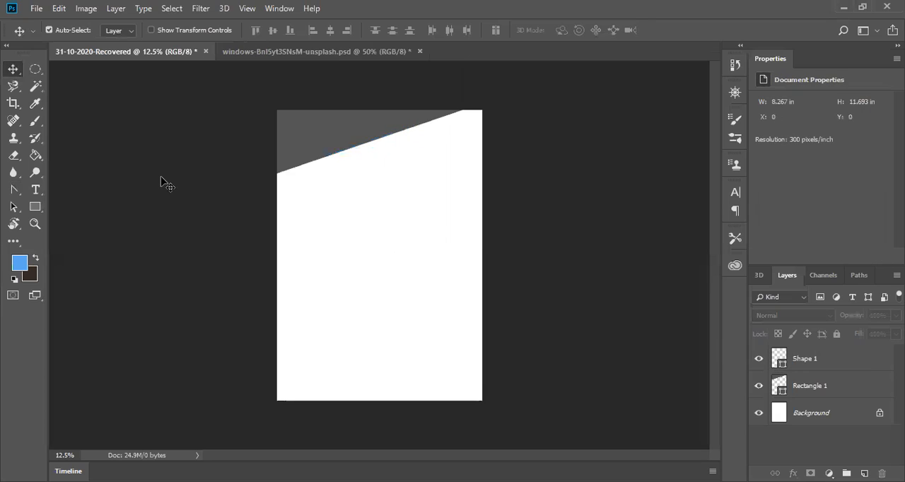
# Step: Select the Shape 1 layer and display the document's edit history
pyautogui.click(797, 361)
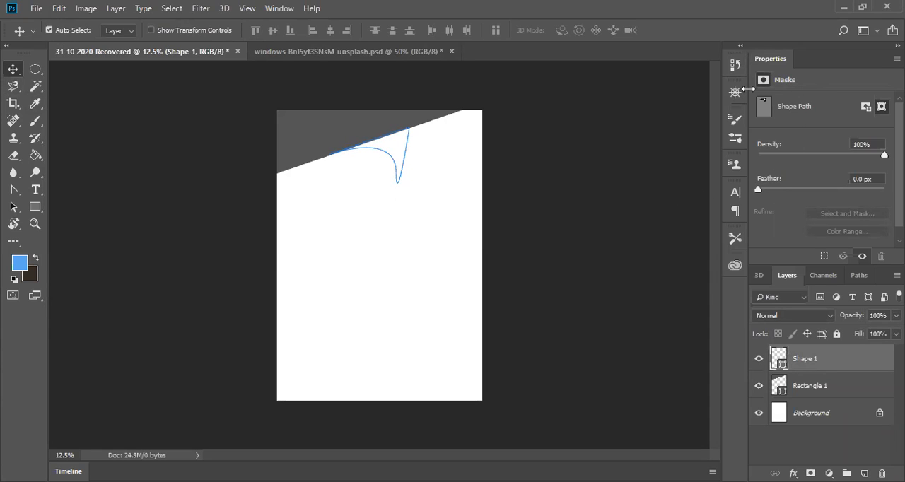
pyautogui.click(735, 65)
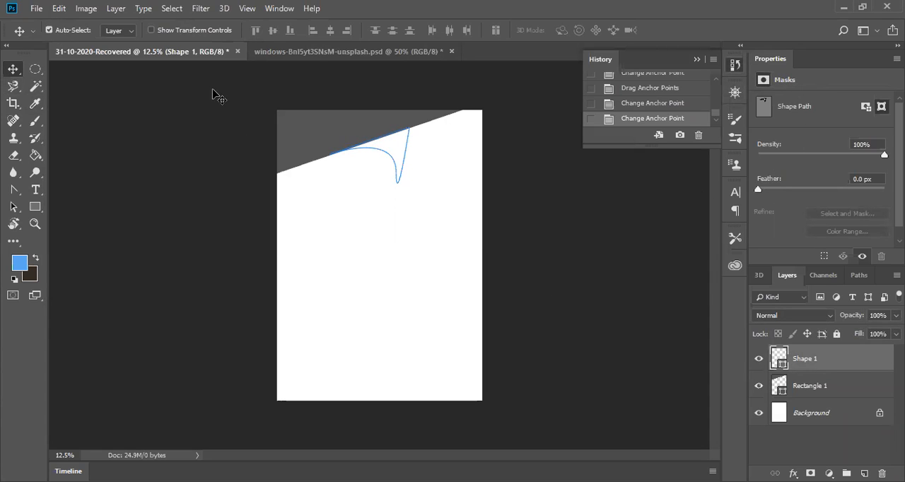
pyautogui.click(112, 8)
pyautogui.click(111, 8)
pyautogui.click(59, 8)
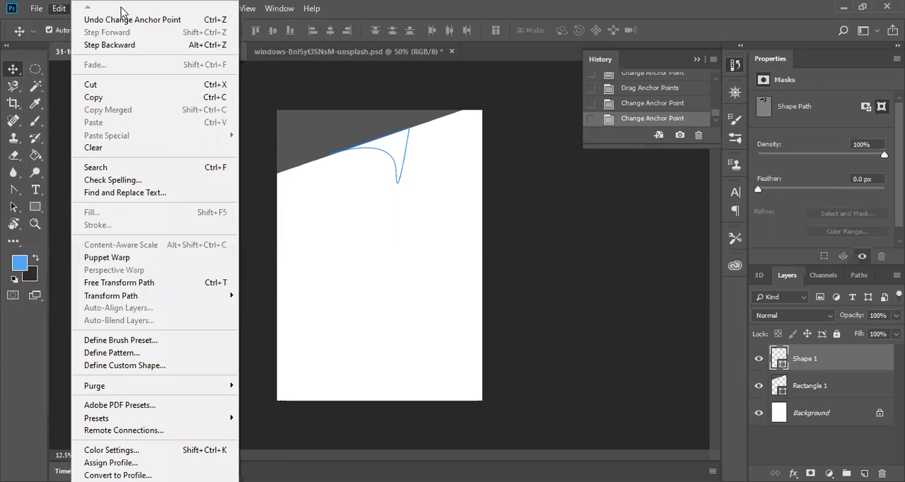
pyautogui.click(275, 89)
pyautogui.click(87, 14)
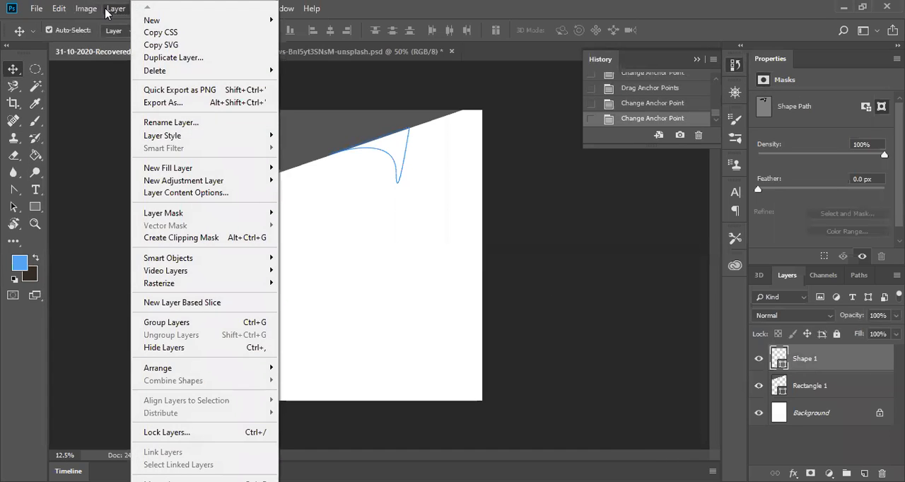
pyautogui.click(111, 98)
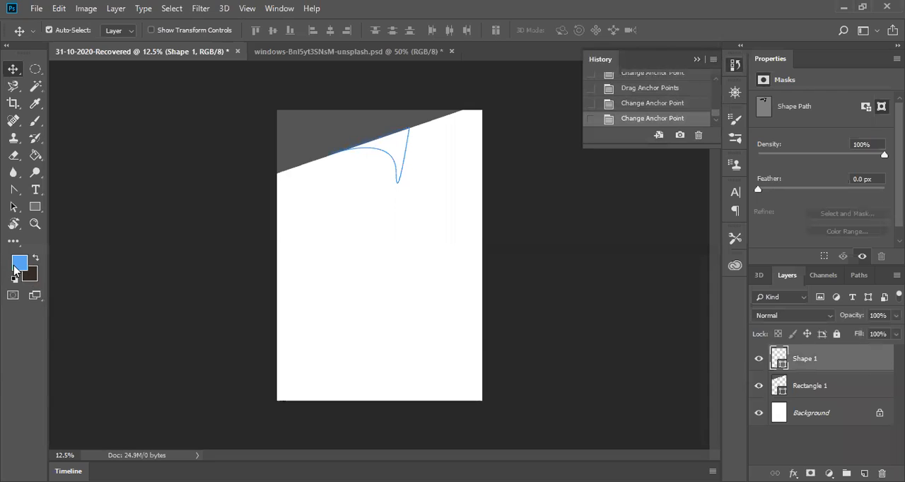
# Step: Set the foreground color to the blue 359af8
pyautogui.click(16, 267)
pyautogui.click(531, 111)
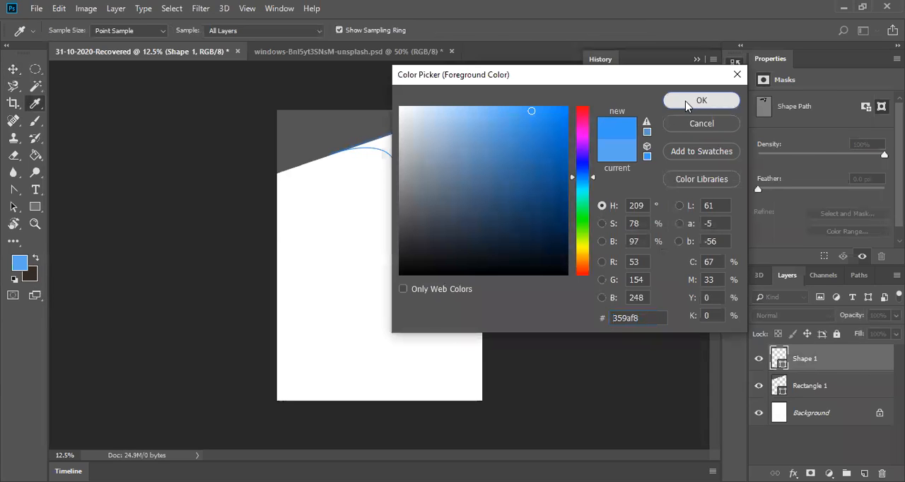
pyautogui.click(686, 101)
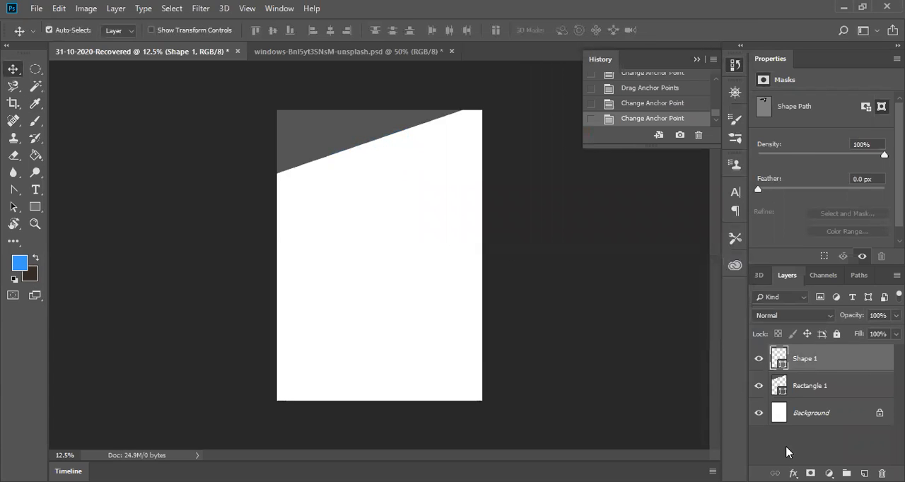
# Step: Reselect the Shape 1 layer, activate the Pen tool and step back through the last two anchor point changes
pyautogui.click(807, 355)
pyautogui.click(15, 191)
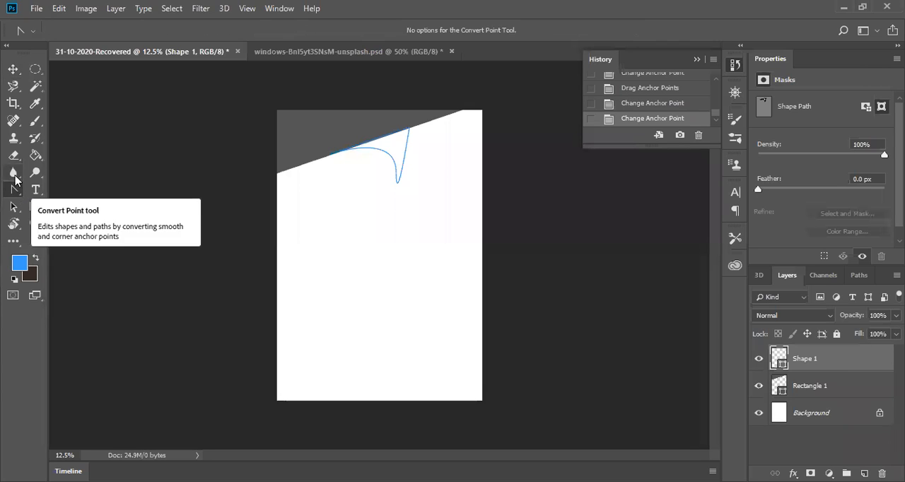
pyautogui.rightClick(14, 191)
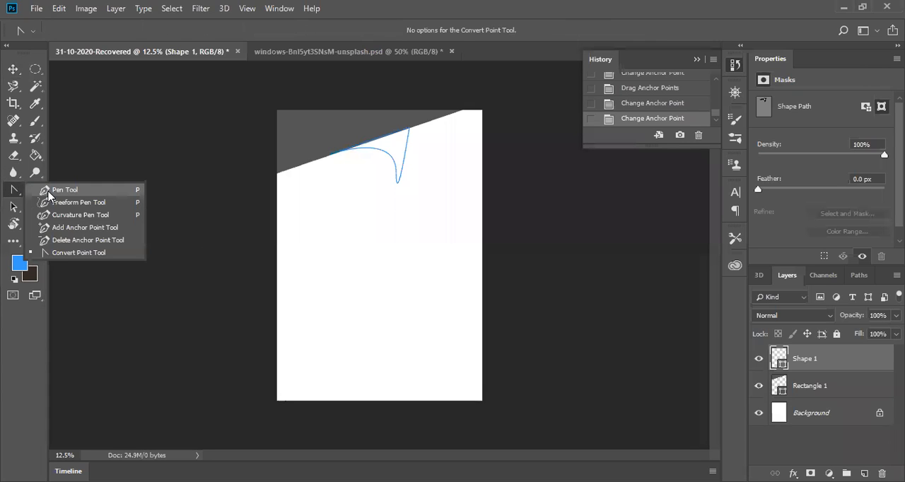
pyautogui.click(70, 188)
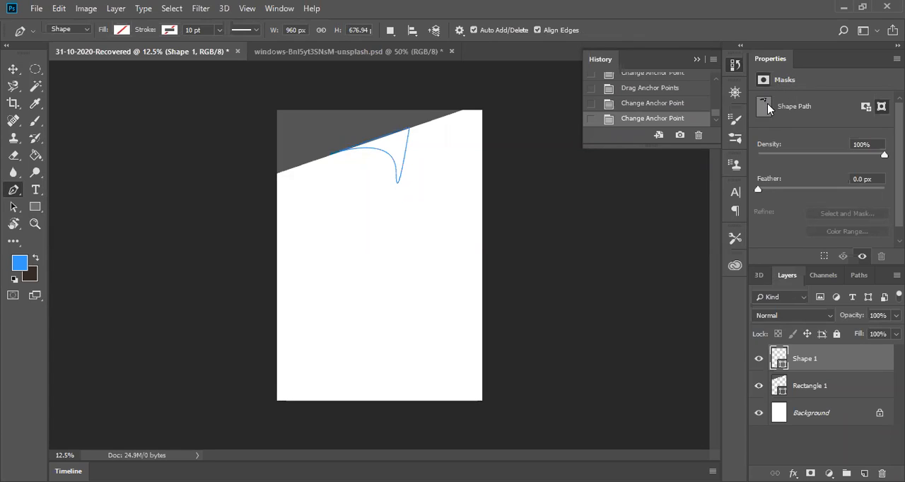
pyautogui.scroll(3, 624, 113)
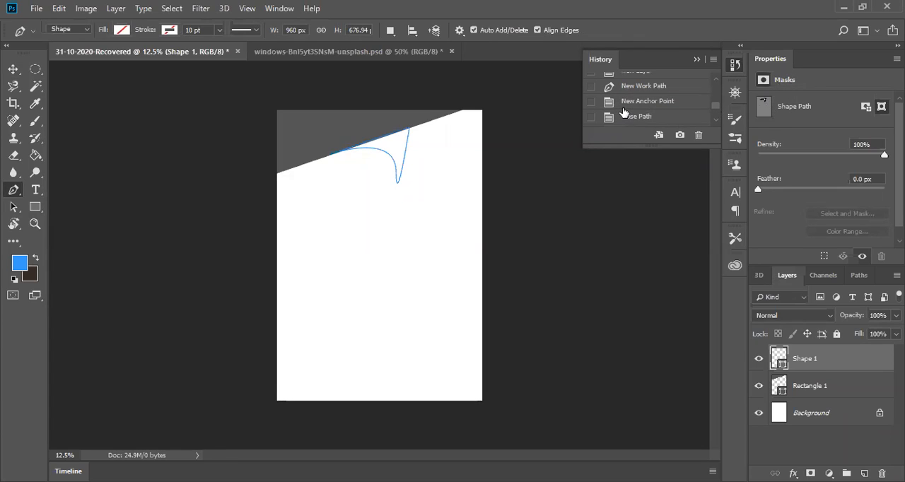
pyautogui.hotkey('ctrl', 'alt', 'z')
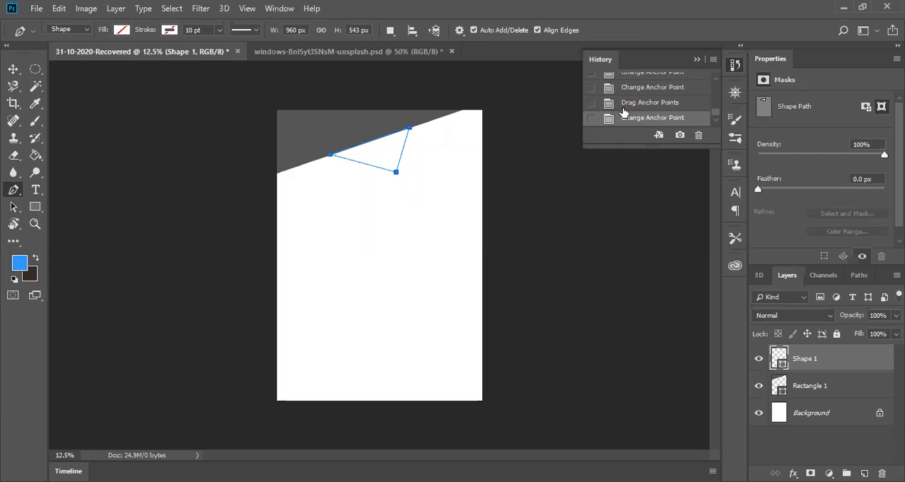
pyautogui.hotkey('ctrl', 'alt', 'z')
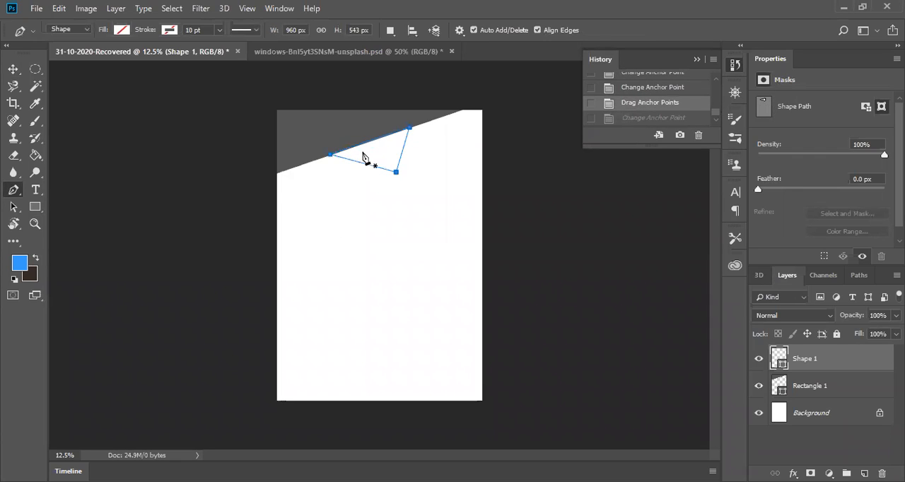
# Step: Fill the triangle with medium gray, switch to the Move tool and close the edit history
pyautogui.click(122, 31)
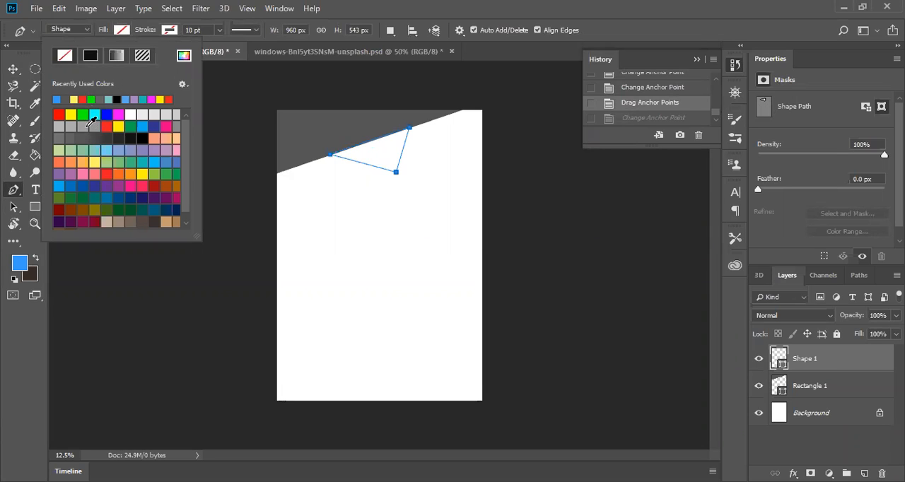
pyautogui.click(84, 126)
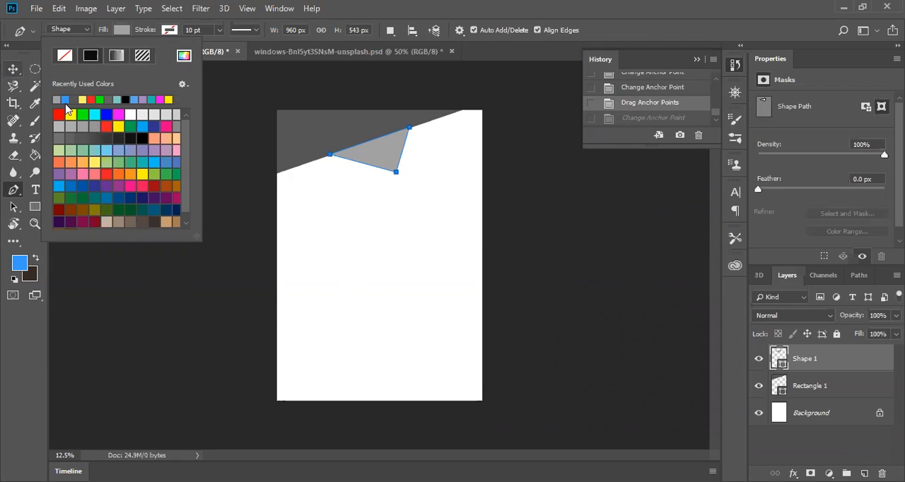
pyautogui.click(13, 69)
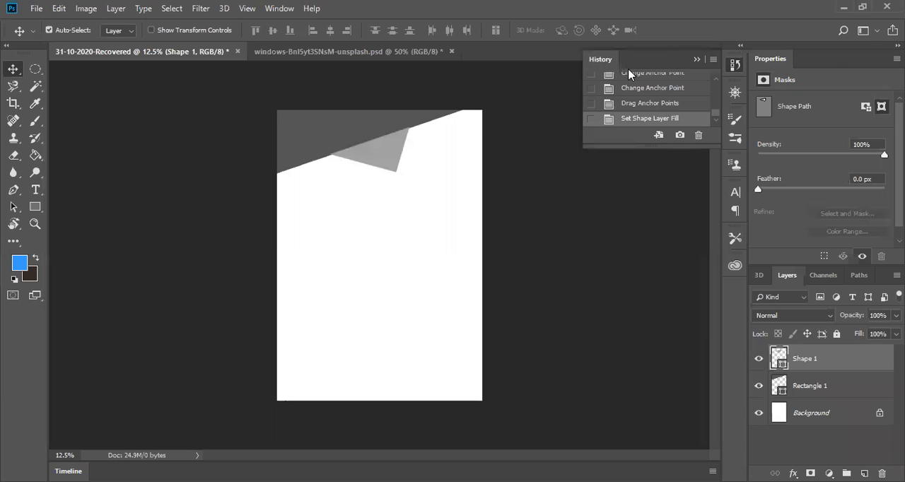
pyautogui.click(696, 61)
# Step: Select the triangle's path, add an empty layer above it and make Shape 1 the active layer again
pyautogui.click(14, 206)
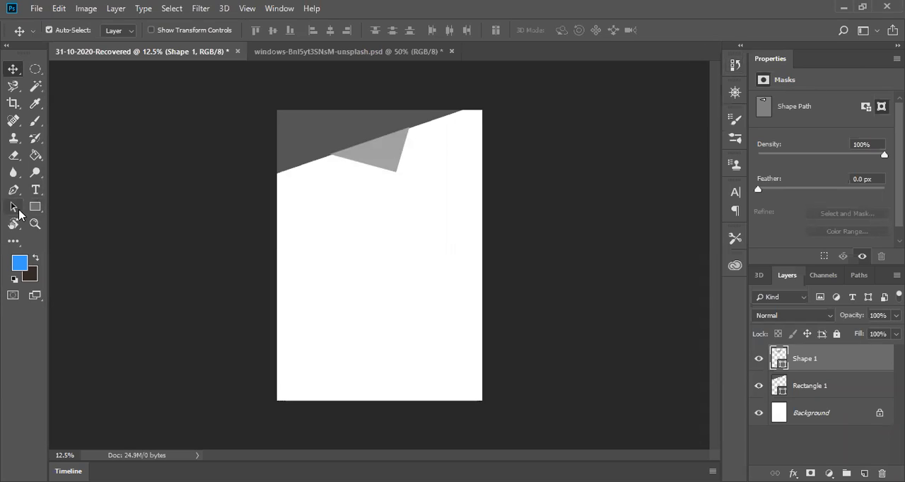
pyautogui.click(382, 159)
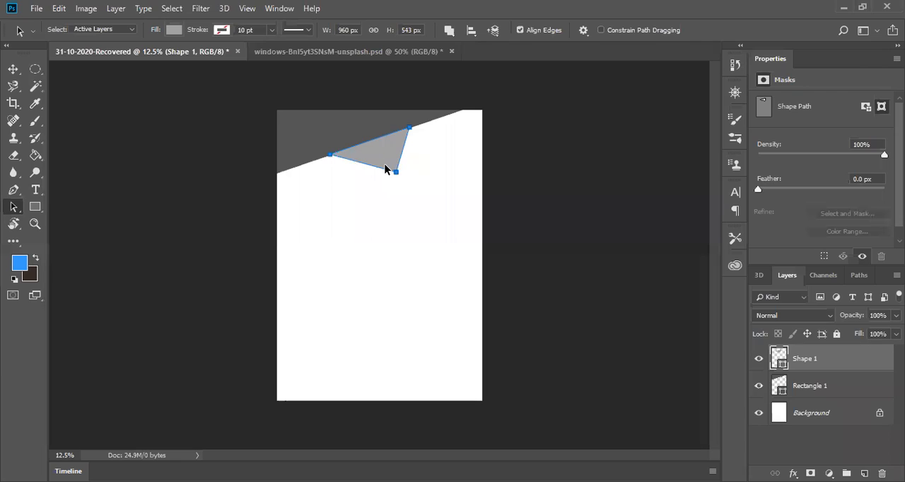
pyautogui.press('ctrl')
pyautogui.click(864, 474)
pyautogui.click(798, 385)
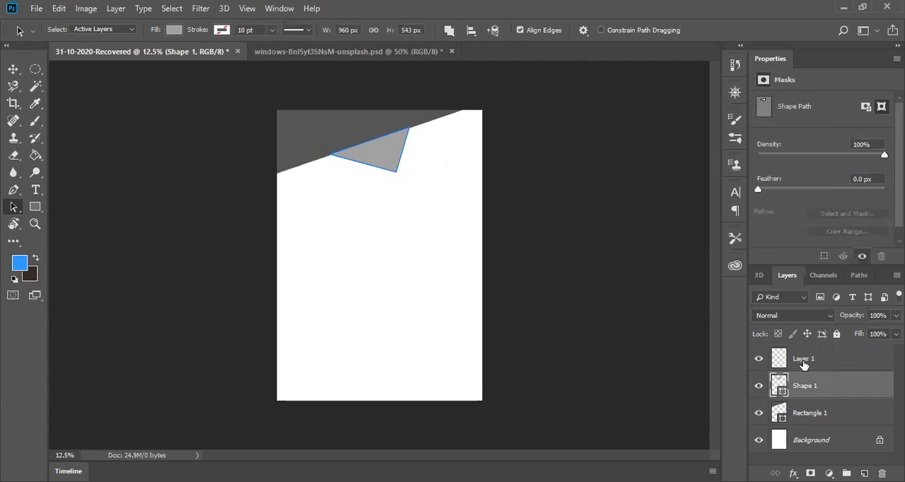
# Step: Paste the copied triangle path into Layer 1 as a vector mask and shift it toward the page's upper-right corner
pyautogui.click(803, 363)
pyautogui.hotkey('ctrl', 'v')
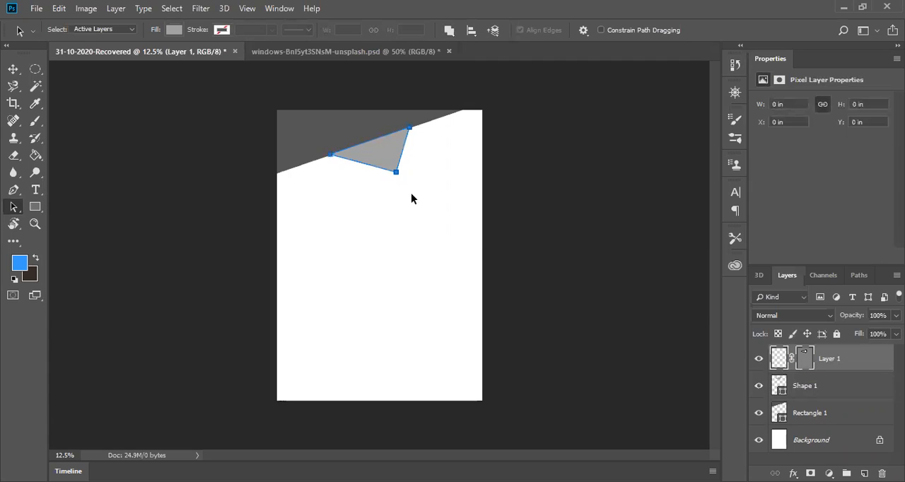
pyautogui.moveTo(379, 151); pyautogui.dragTo(424, 132)
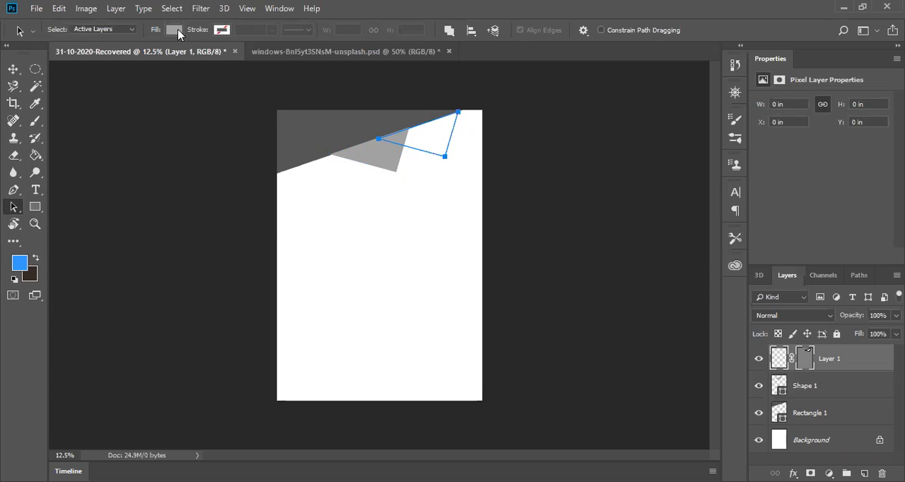
pyautogui.click(265, 274)
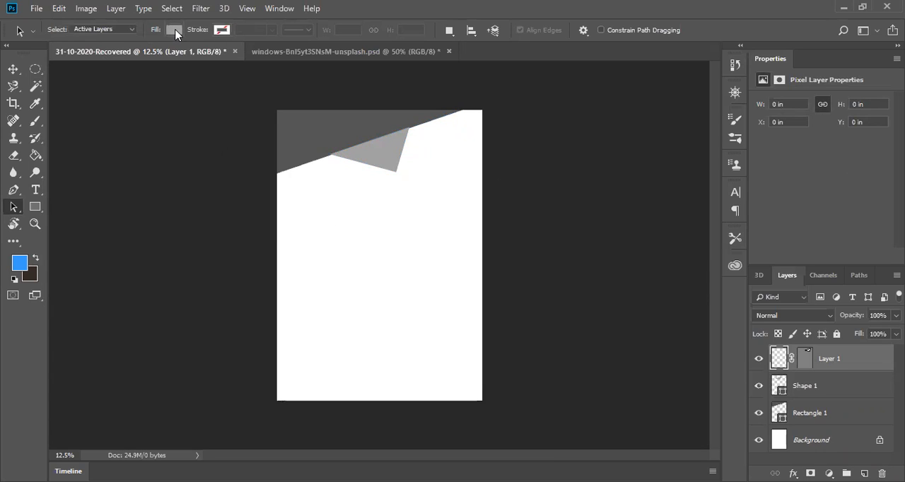
# Step: Hide Layer 1 and delete its vector mask
pyautogui.click(826, 395)
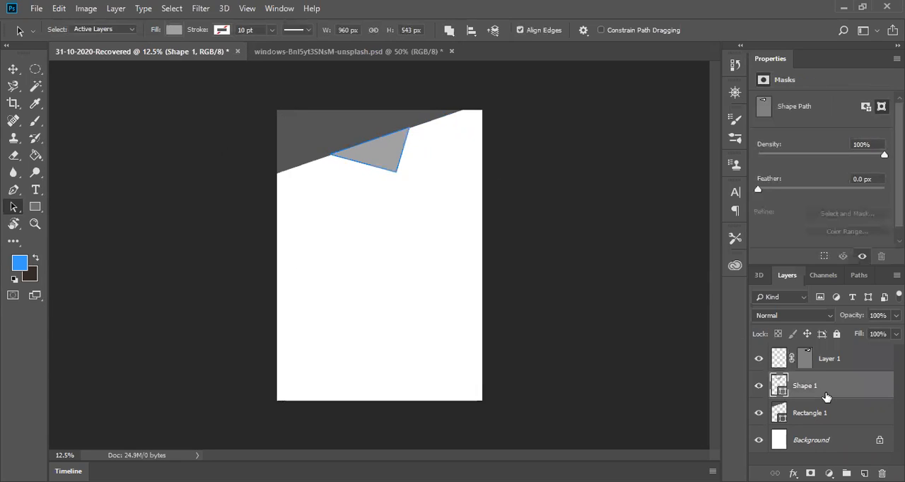
pyautogui.click(823, 366)
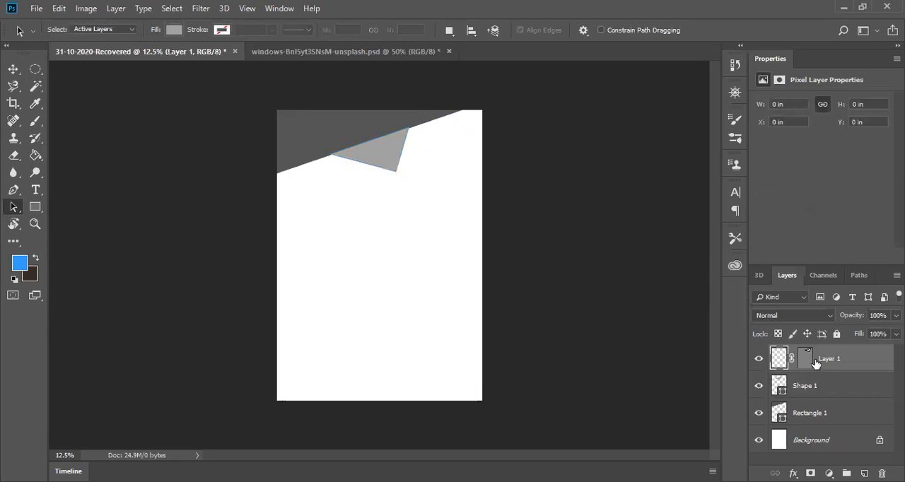
pyautogui.click(799, 388)
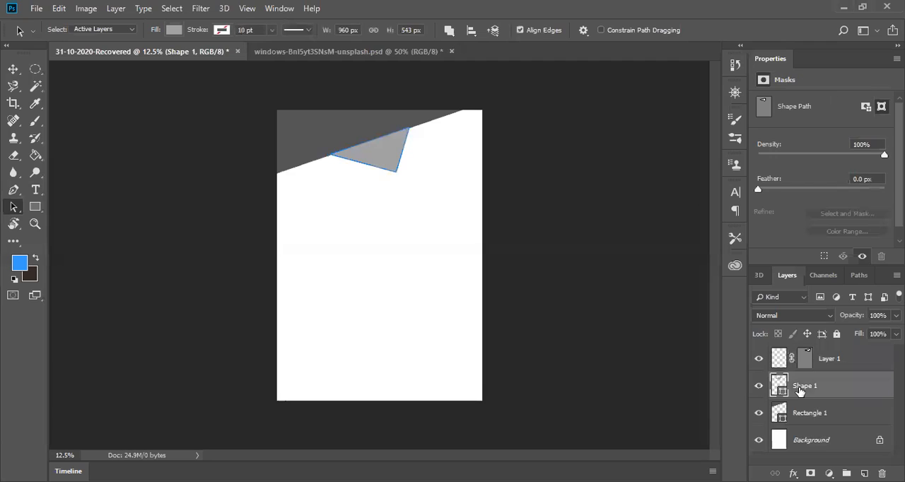
pyautogui.click(803, 364)
pyautogui.click(759, 359)
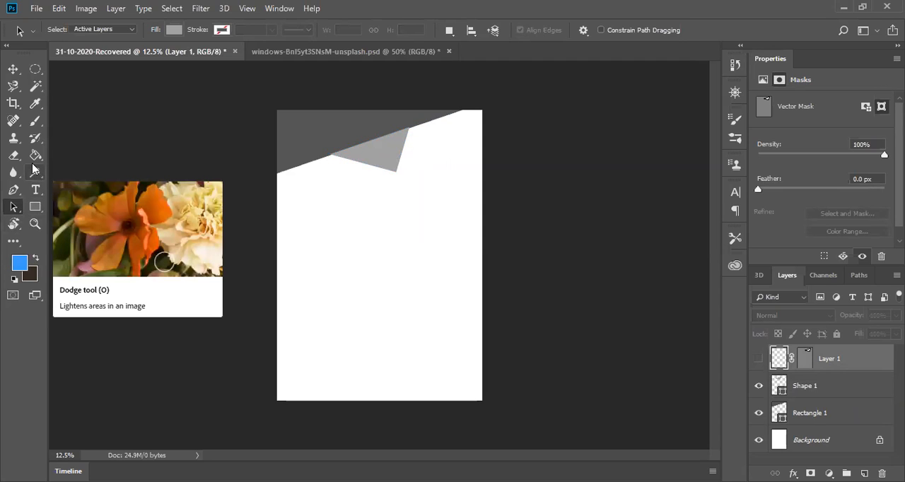
pyautogui.click(882, 473)
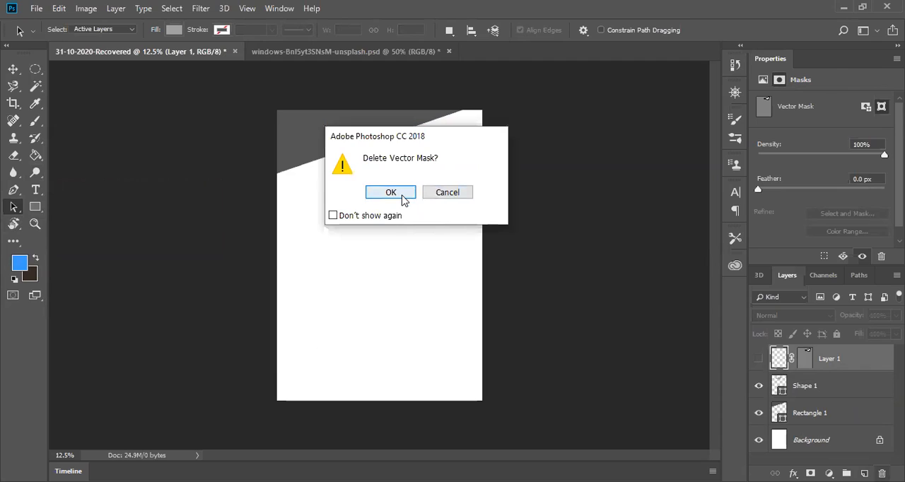
pyautogui.click(390, 193)
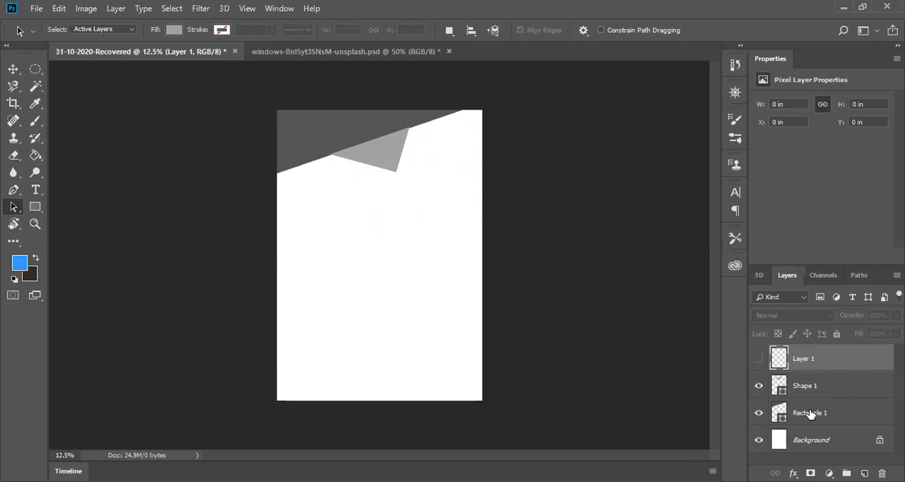
# Step: Reorder the layers so that Rectangle 1 sits directly above Shape 1
pyautogui.moveTo(814, 421); pyautogui.dragTo(815, 380)
pyautogui.click(261, 239)
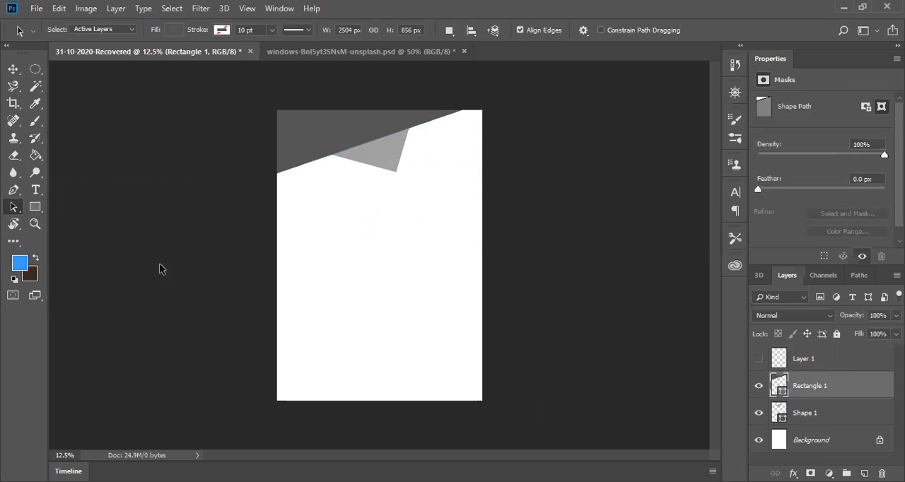
# Step: Try ellipses about 1032 × 800 px over the page's left edge and about 112 × 33 px beside the gray triangle
pyautogui.moveTo(35, 207); pyautogui.dragTo(53, 210)
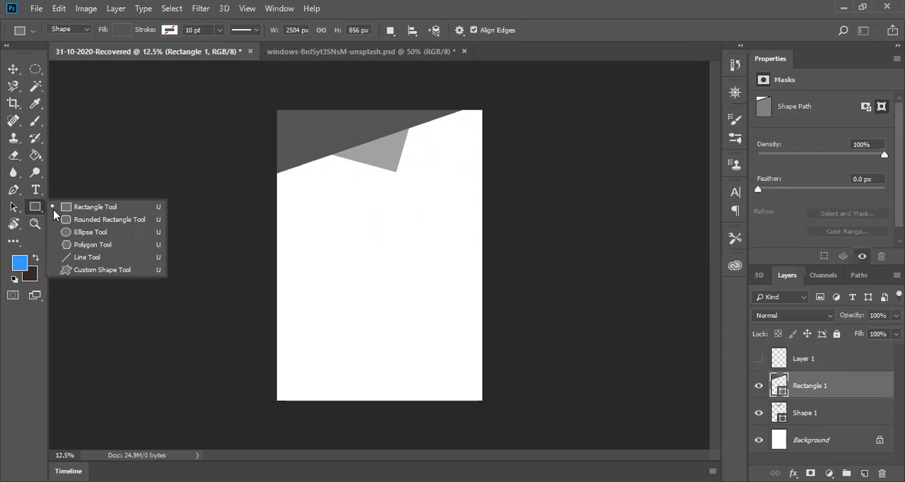
pyautogui.click(82, 232)
pyautogui.moveTo(328, 130); pyautogui.dragTo(243, 193)
pyautogui.moveTo(326, 159); pyautogui.dragTo(337, 161)
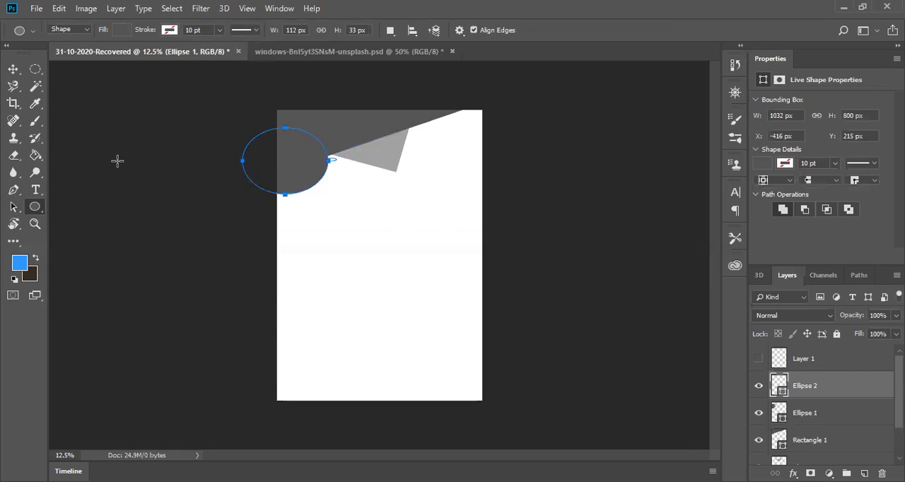
pyautogui.click(237, 173)
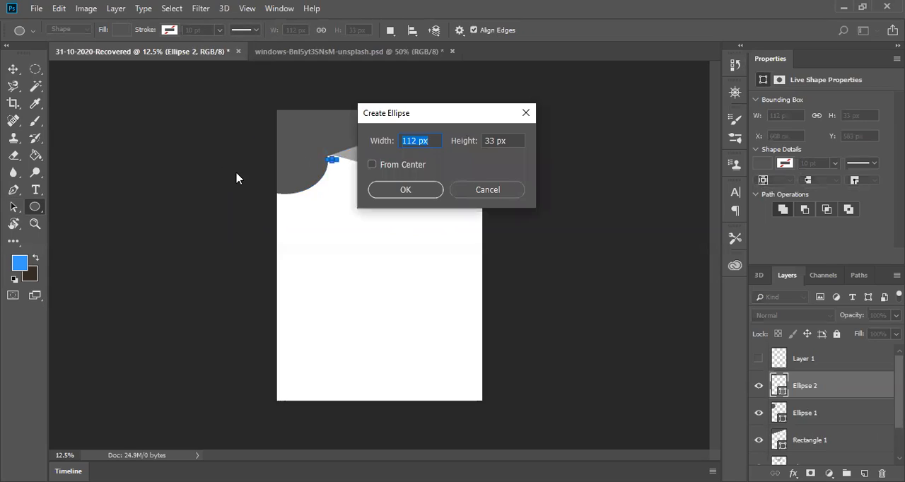
pyautogui.click(524, 113)
# Step: Try an ellipse about 992 × 408 px across the page's upper-right corner
pyautogui.moveTo(407, 126); pyautogui.dragTo(491, 93)
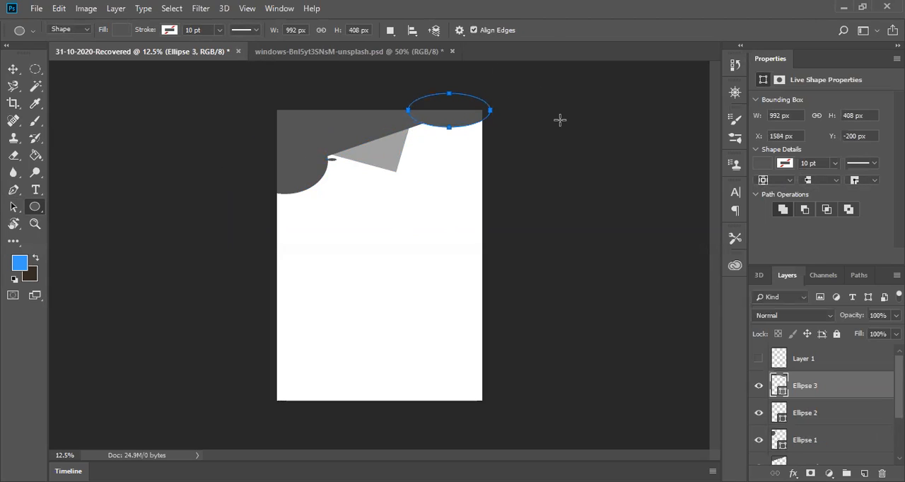
pyautogui.click(560, 120)
pyautogui.click(525, 114)
pyautogui.moveTo(449, 126); pyautogui.dragTo(452, 173)
# Step: Undo all the newly drawn ellipses, back to the Rectangle 1 shape
pyautogui.hotkey('ctrl', 'z')
pyautogui.hotkey('ctrl', 'z')
pyautogui.hotkey('ctrl', 'z')
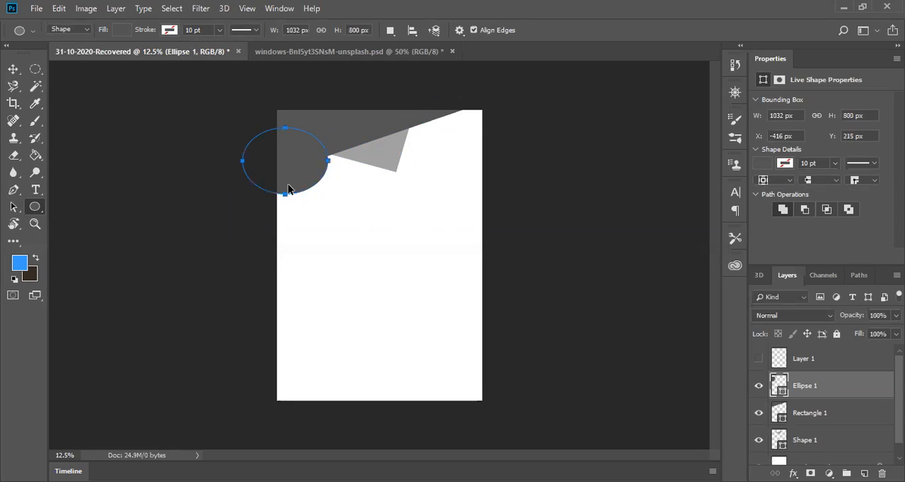
pyautogui.hotkey('ctrl', 'z')
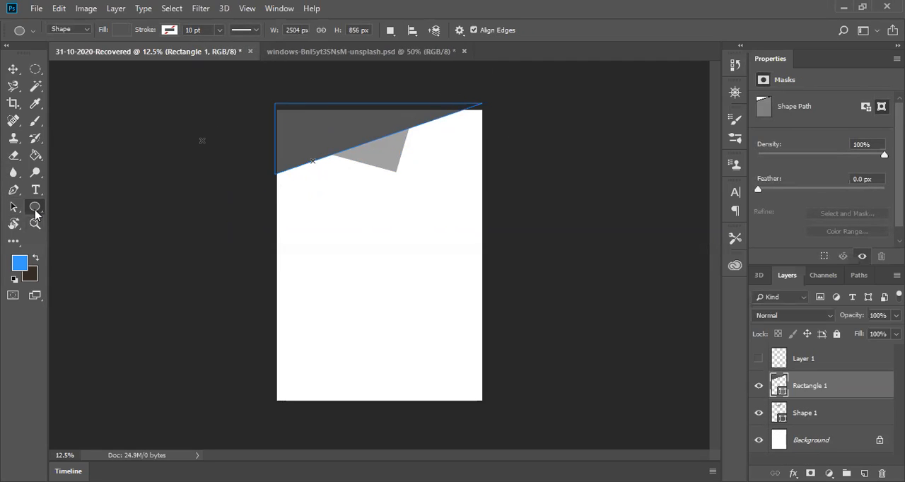
# Step: Fill the Rectangle 1 shape with pastel green and cancel the Create Ellipse dialog
pyautogui.click(121, 31)
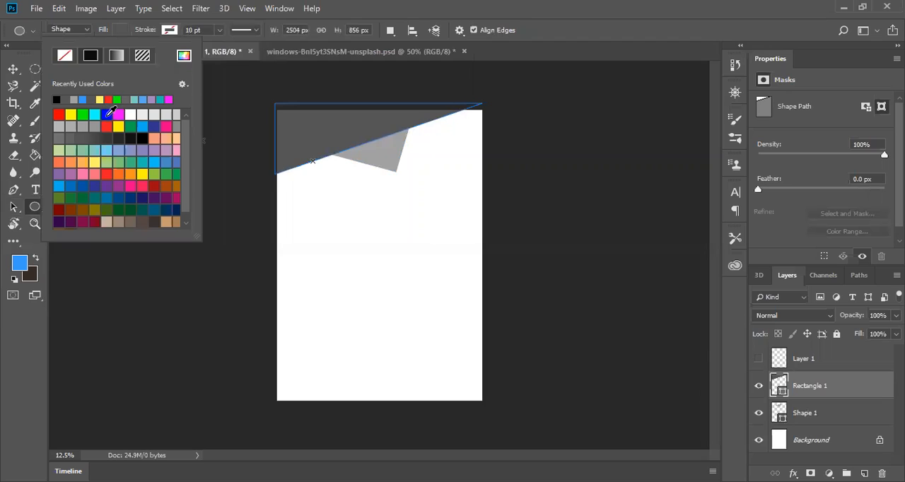
pyautogui.click(83, 150)
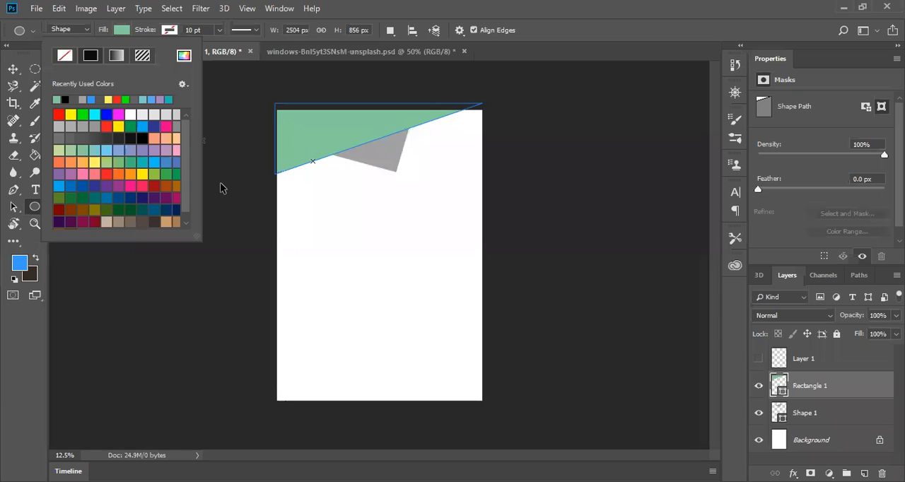
pyautogui.click(247, 208)
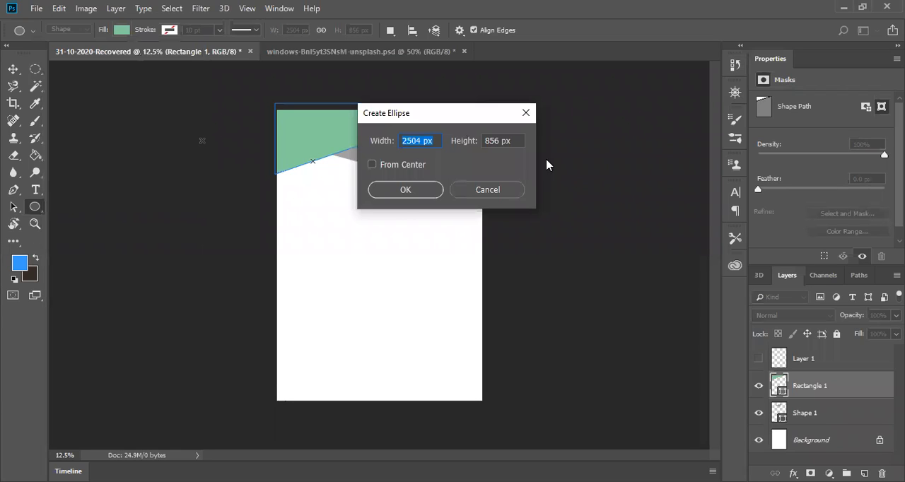
pyautogui.click(527, 113)
# Step: Draw a blue-filled ellipse about 1184 × 377 px above Layer 1, over the green shape
pyautogui.click(804, 361)
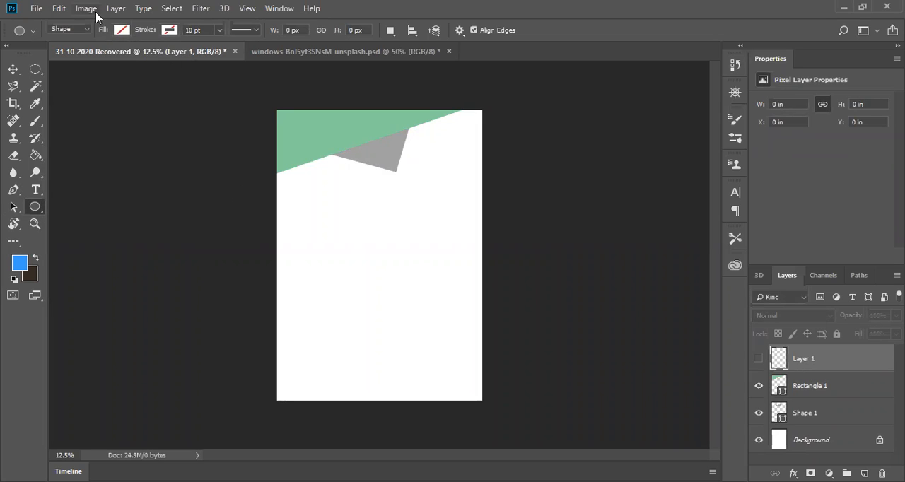
pyautogui.click(121, 31)
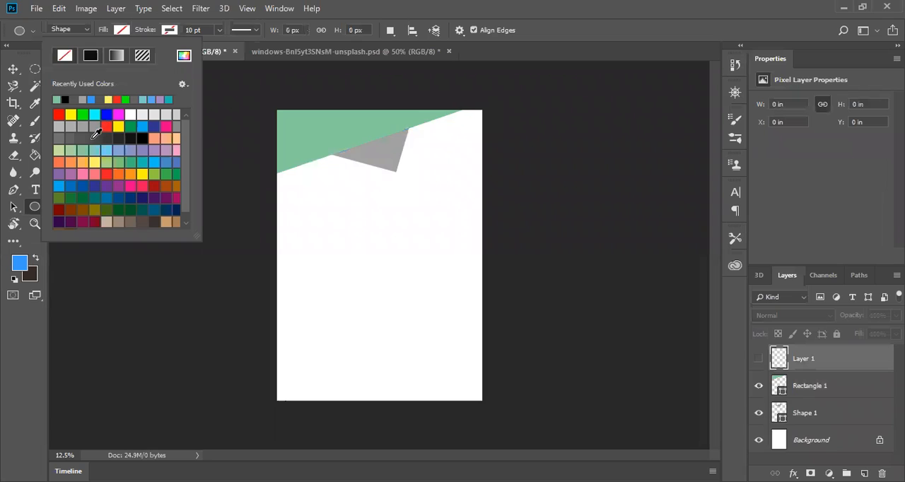
pyautogui.click(142, 125)
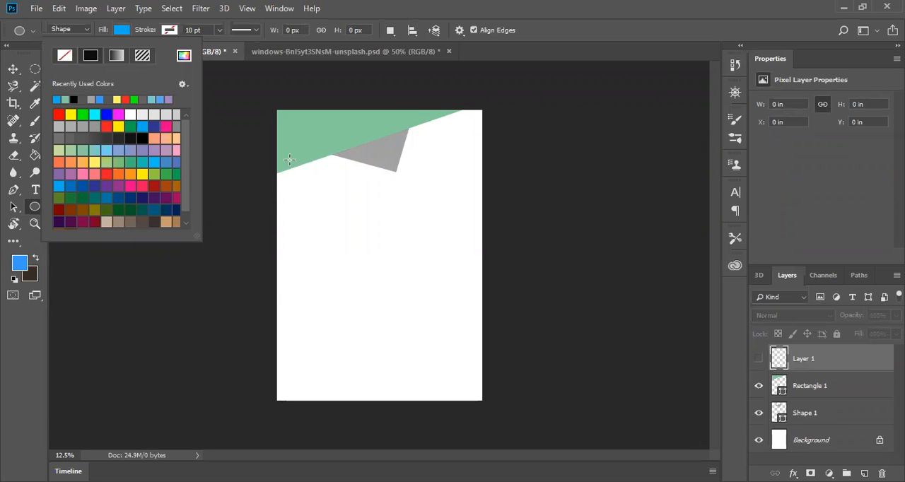
pyautogui.moveTo(290, 160); pyautogui.dragTo(386, 129)
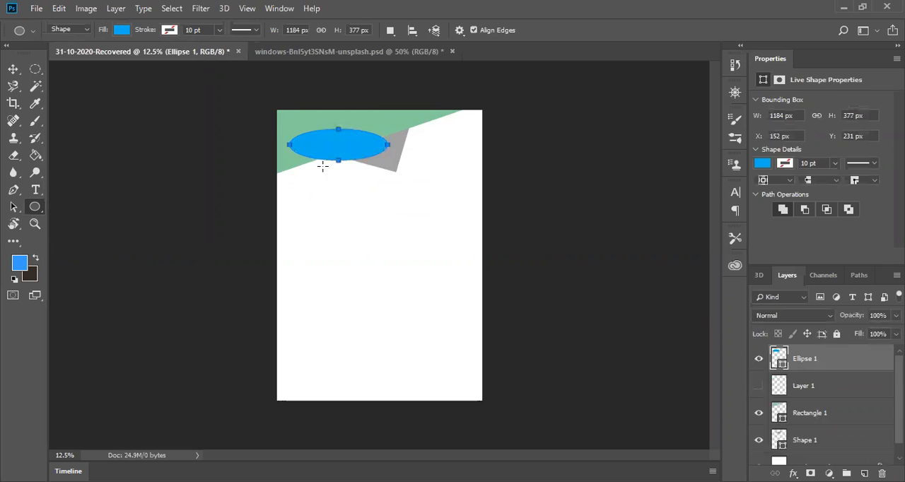
# Step: Move the blue ellipse down to the green shape's lower-left corner so it overlaps the page's left edge, then deselect it
pyautogui.click(12, 69)
pyautogui.moveTo(345, 145); pyautogui.dragTo(308, 155)
pyautogui.click(177, 189)
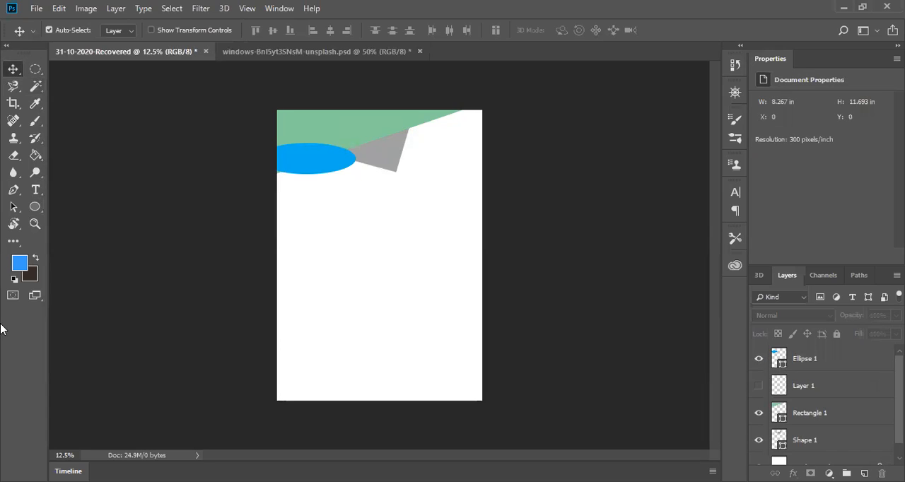
# Step: Draw a three-sided polygon about 1670 × 1811 px across the page's top edge with the Polygon tool
pyautogui.click(35, 206)
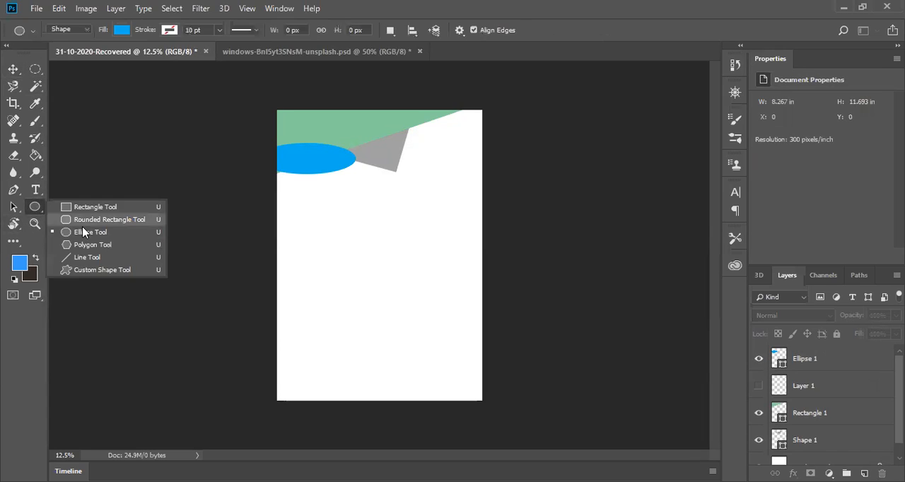
pyautogui.click(92, 244)
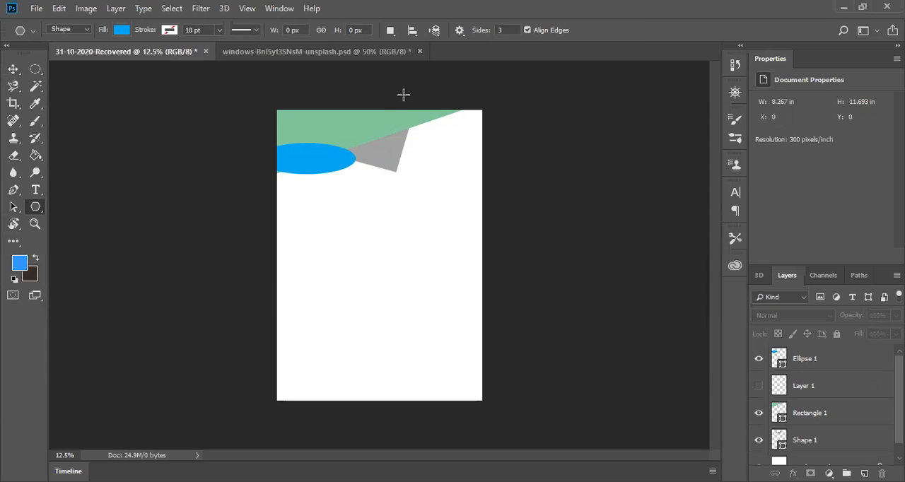
pyautogui.moveTo(403, 94); pyautogui.dragTo(456, 165)
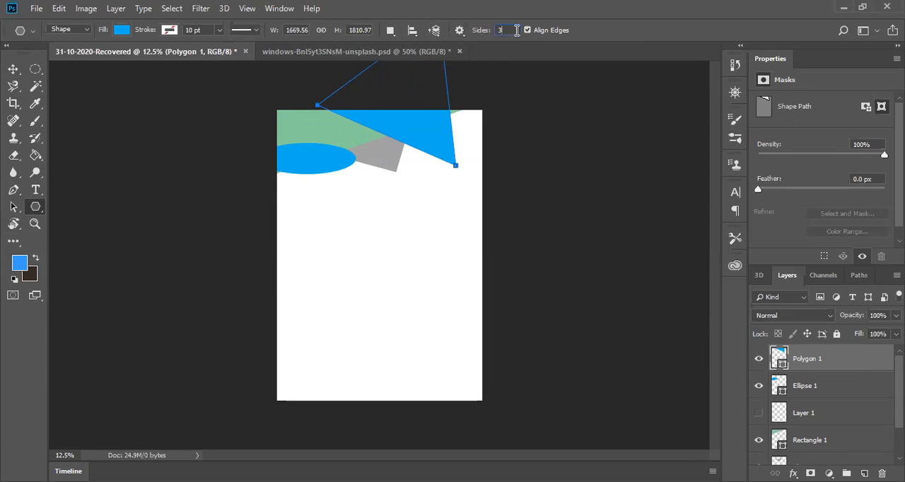
# Step: Set the polygon sides to 5 and replace the triangle with a pentagon about 1323 × 1263 px over the top edge
pyautogui.write('5')
pyautogui.hotkey('ctrl', 'z')
pyautogui.moveTo(408, 101); pyautogui.dragTo(463, 118)
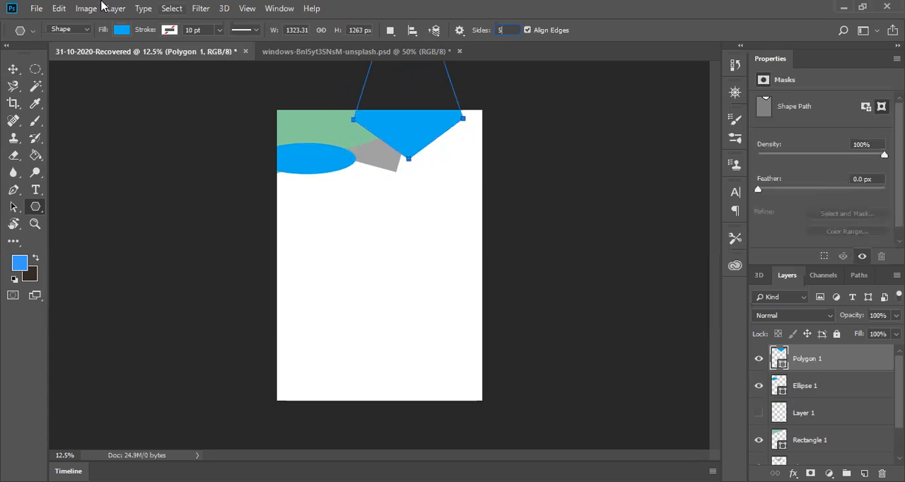
# Step: Fill the pentagon with light yellow-green
pyautogui.click(122, 30)
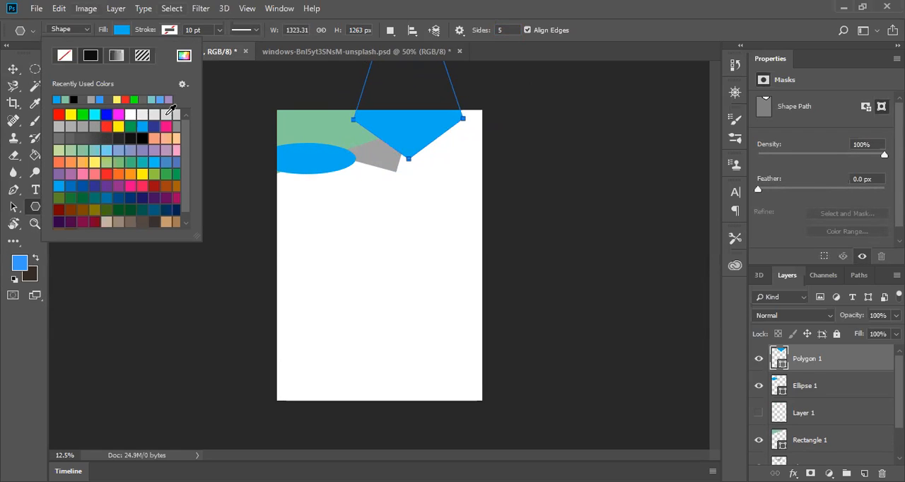
pyautogui.click(108, 163)
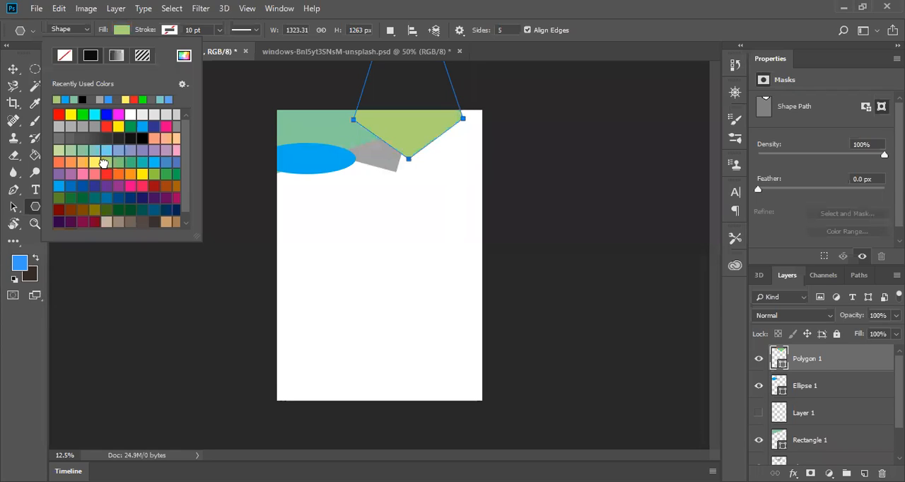
pyautogui.click(211, 174)
pyautogui.press('Escape')
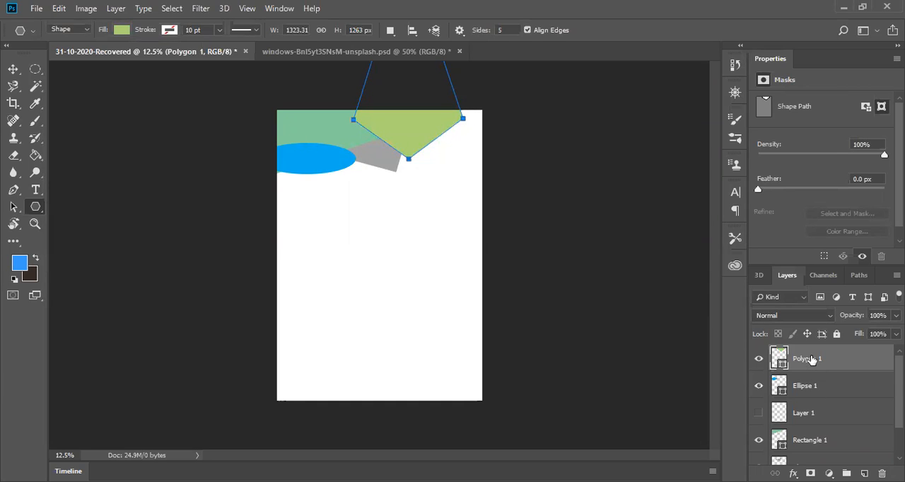
# Step: Move the Polygon 1 layer directly below Rectangle 1 and switch to the Move tool
pyautogui.moveTo(812, 360); pyautogui.dragTo(819, 443)
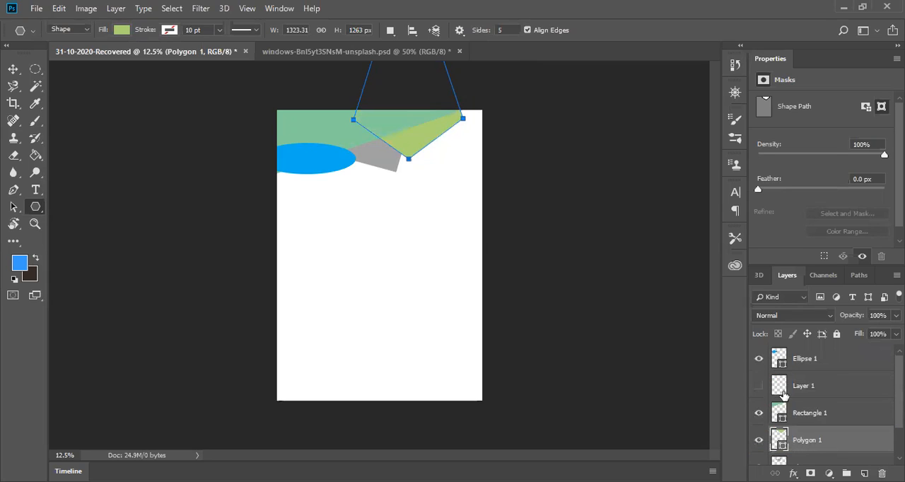
pyautogui.click(539, 205)
pyautogui.click(524, 81)
pyautogui.press('v')
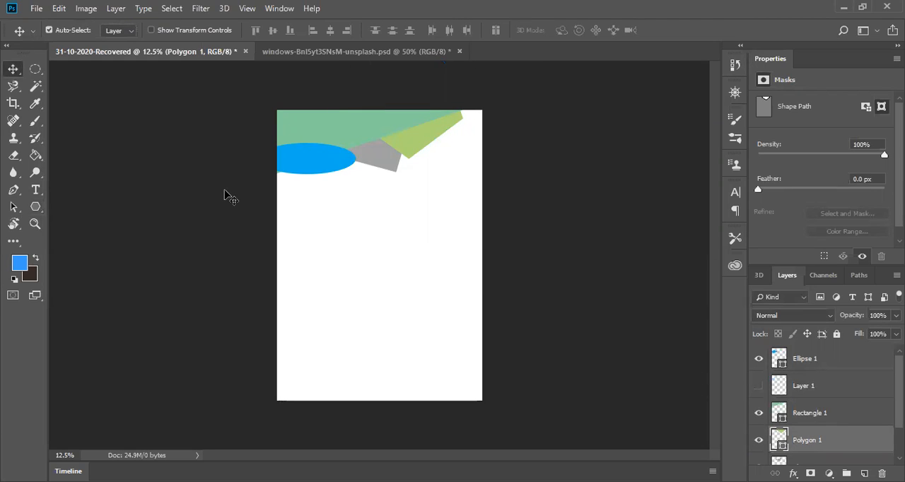
# Step: Reorder the layers so that Rectangle 1 is topmost and the blue Ellipse 1 lies below Layer 1
pyautogui.click(33, 191)
pyautogui.click(328, 163)
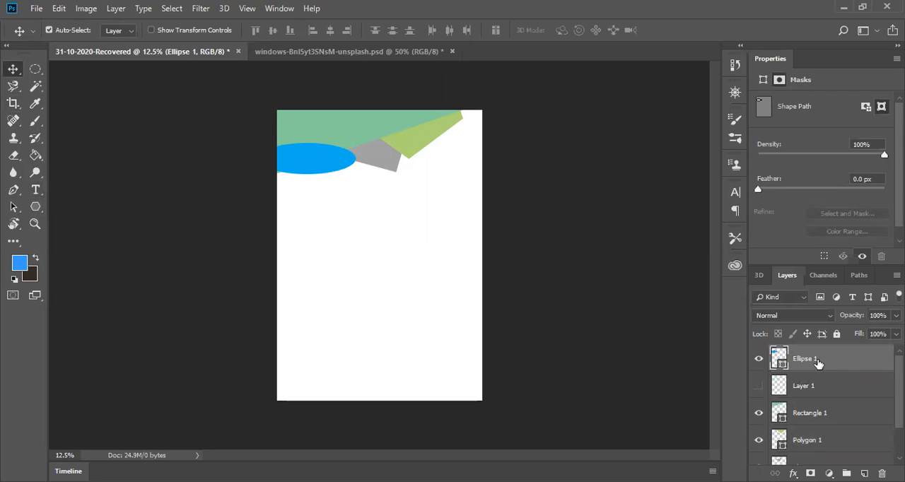
pyautogui.moveTo(805, 426)
pyautogui.mouseDown()
pyautogui.moveTo(803, 354)
pyautogui.moveTo(818, 423)
pyautogui.mouseUp()
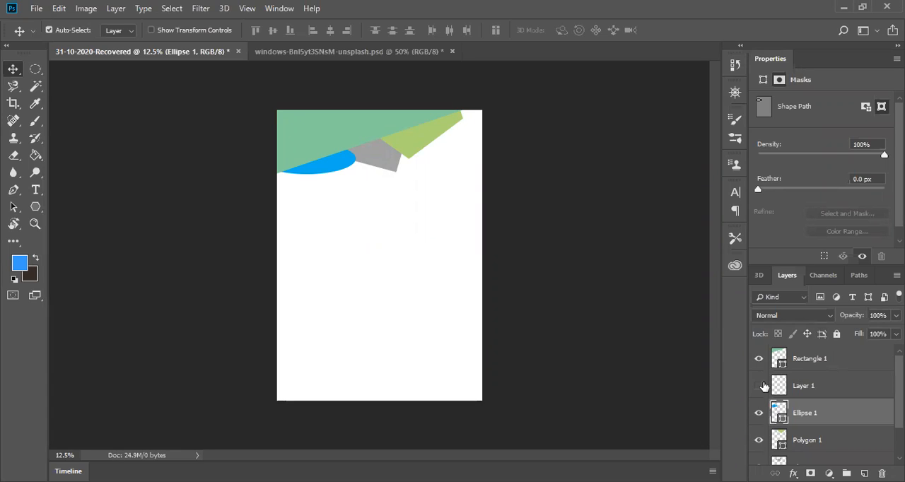
# Step: Move the hidden Layer 1 below Shape 1 so that it sits directly above the Background
pyautogui.scroll(-2, 762, 363)
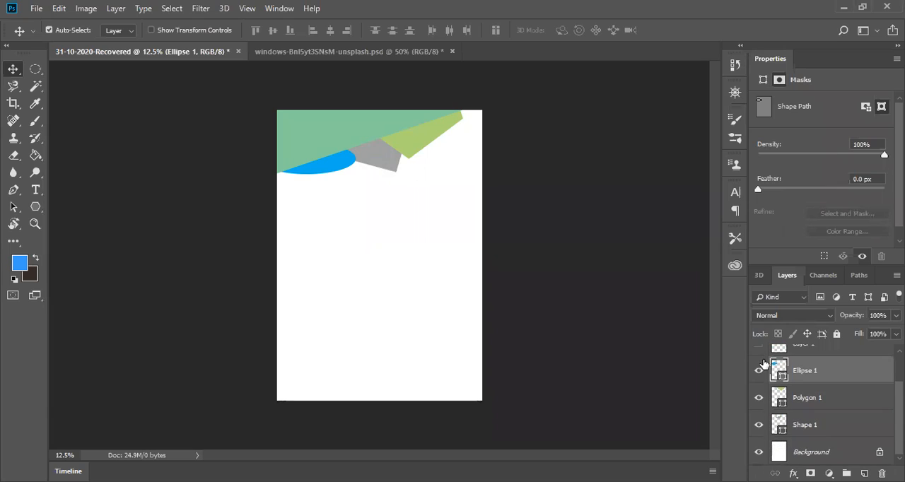
pyautogui.scroll(2, 764, 364)
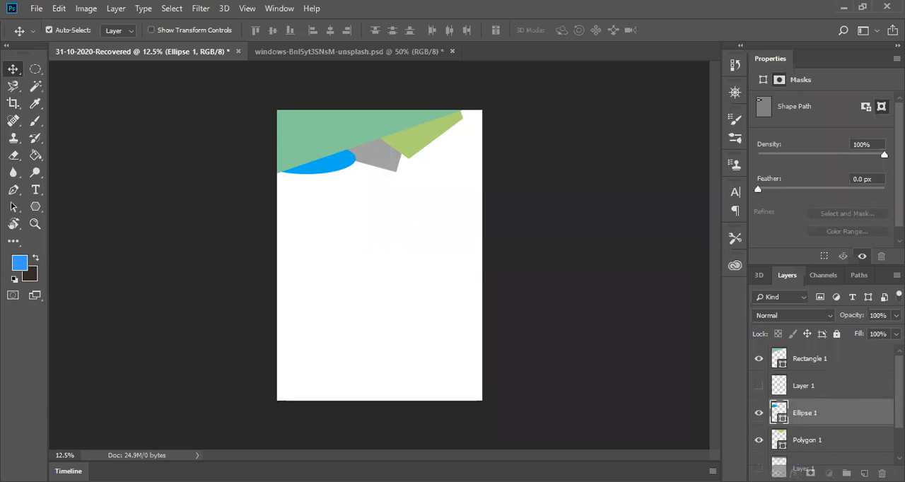
pyautogui.click(783, 459)
pyautogui.scroll(-2, 784, 456)
pyautogui.moveTo(813, 401); pyautogui.dragTo(810, 435)
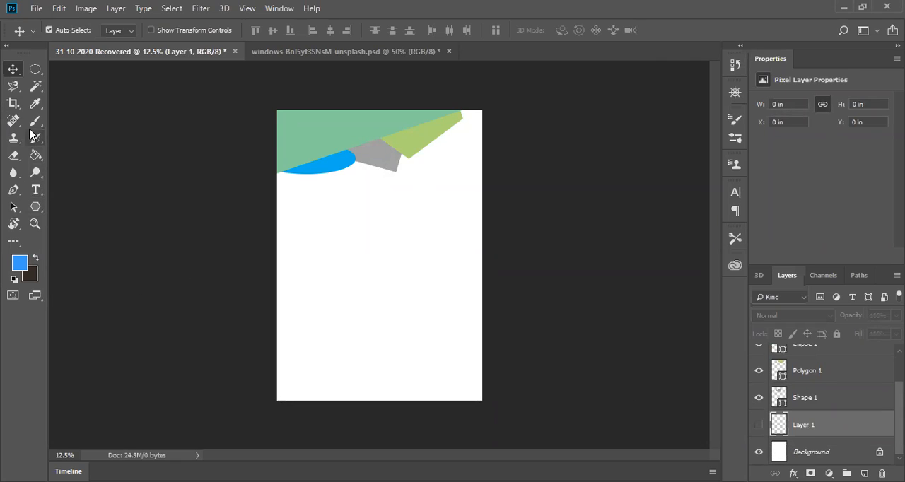
# Step: Make Layer 1 visible and flood it with the blue foreground color using the Paint Bucket
pyautogui.click(35, 155)
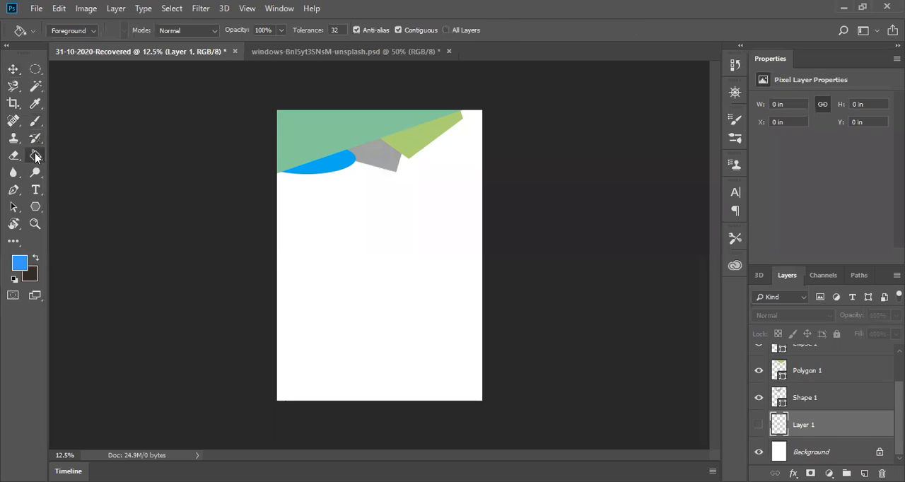
pyautogui.click(379, 318)
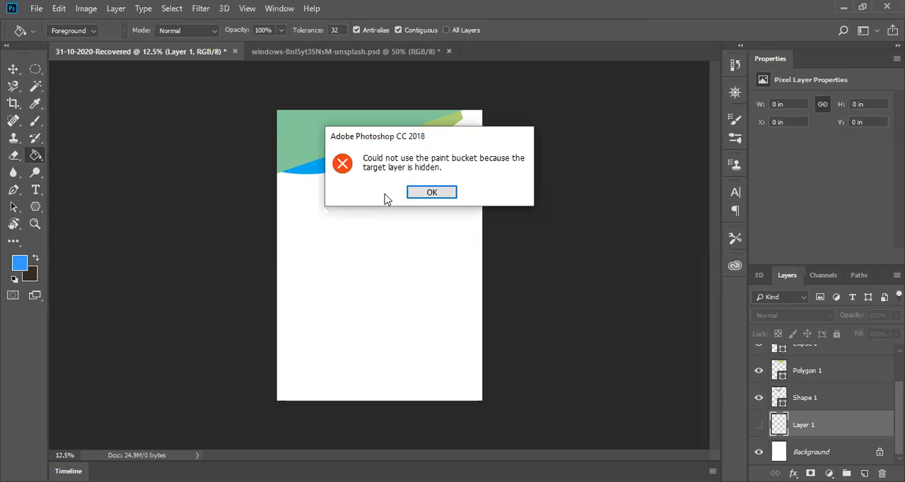
pyautogui.click(432, 193)
pyautogui.click(759, 425)
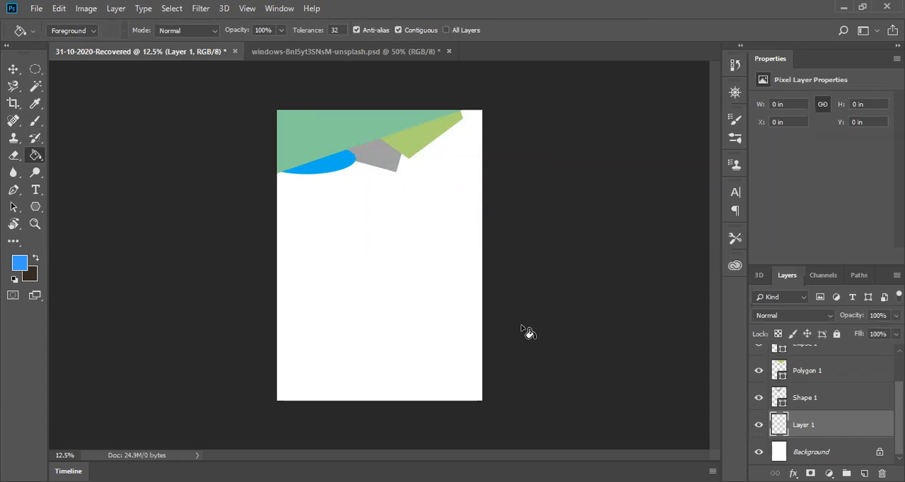
pyautogui.click(336, 261)
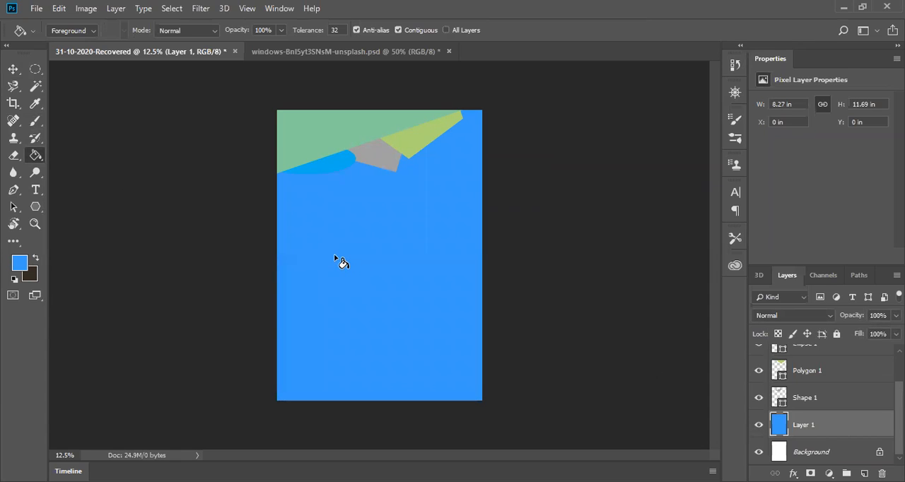
# Step: Change the foreground color to light blue #afcce8 and refill Layer 1 with it
pyautogui.click(20, 264)
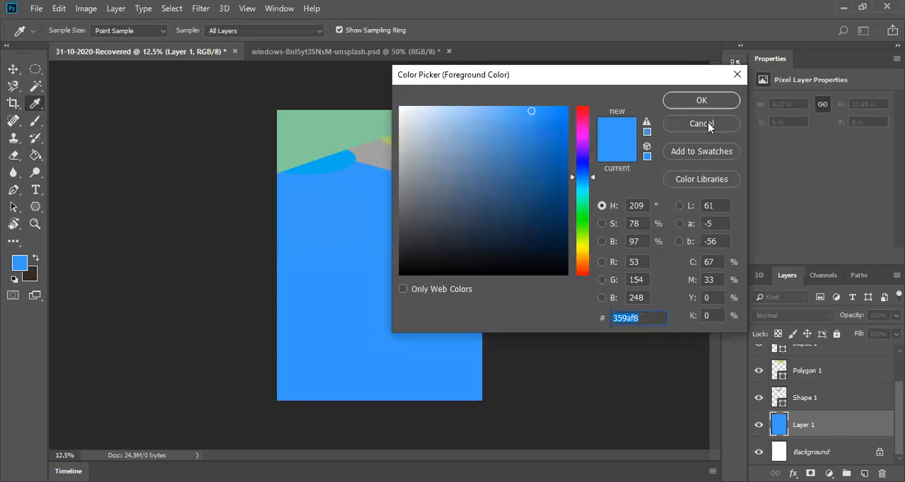
pyautogui.moveTo(463, 114); pyautogui.dragTo(441, 121)
pyautogui.click(701, 100)
pyautogui.click(379, 251)
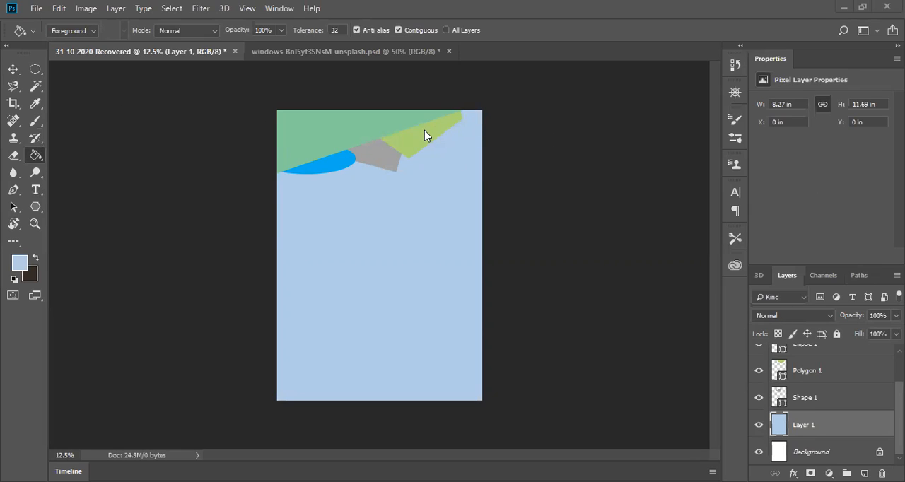
# Step: Try a nine-sided polygon about 768 × 763 px in the middle of the page and undo it
pyautogui.click(31, 210)
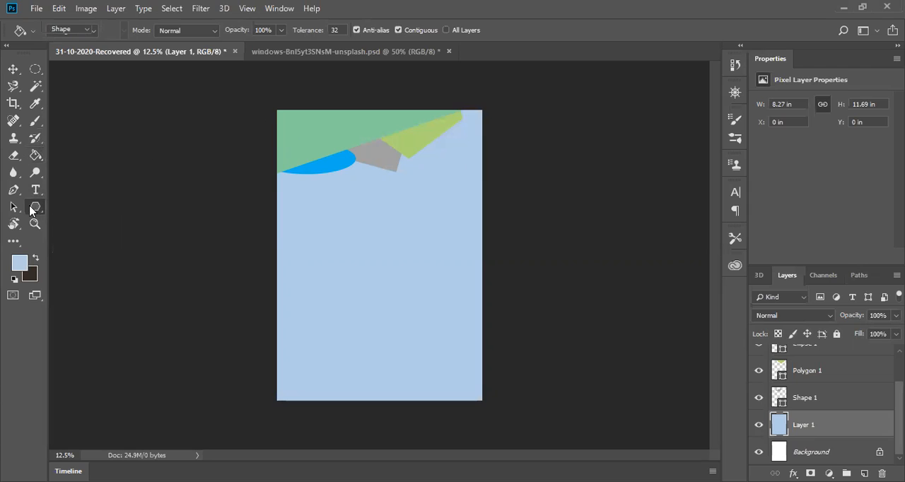
pyautogui.moveTo(30, 210); pyautogui.dragTo(68, 231)
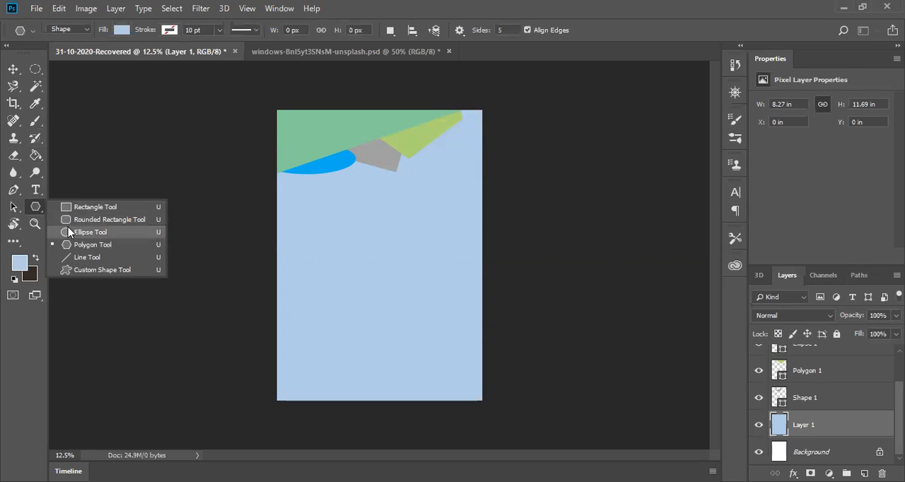
pyautogui.click(75, 246)
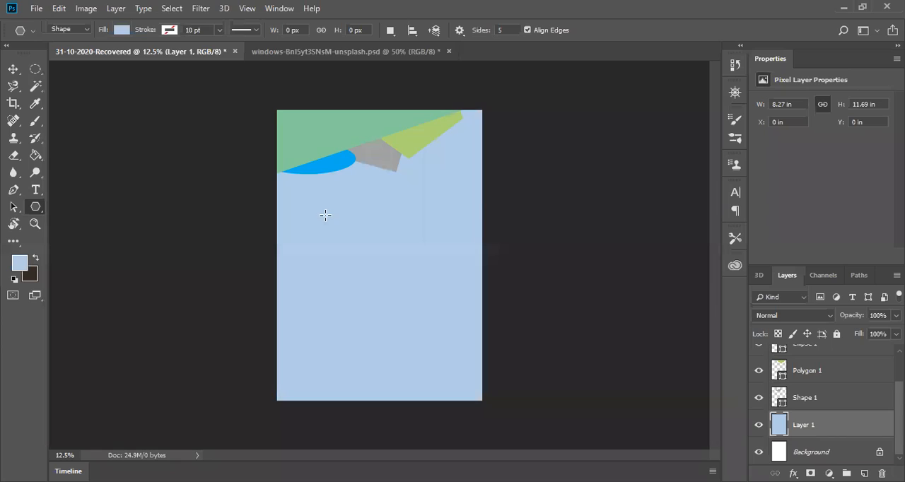
pyautogui.click(506, 27)
pyautogui.press('BackSpace')
pyautogui.moveTo(375, 242); pyautogui.dragTo(385, 270)
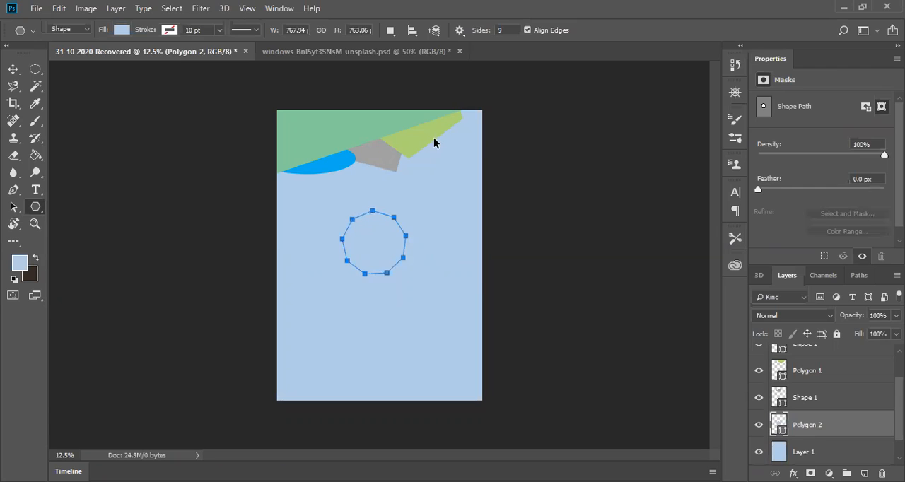
pyautogui.hotkey('ctrl', 'z')
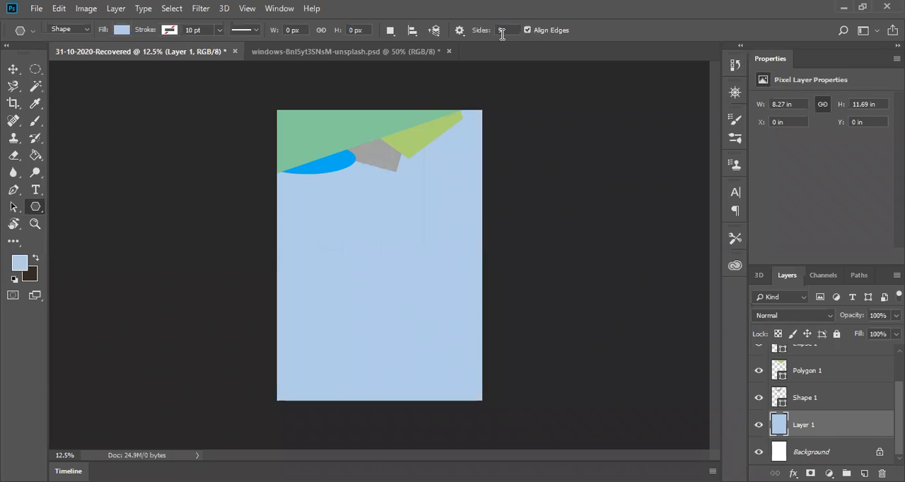
# Step: Set the polygon sides to 8 and draw an octagon about 767 × 767 px below the blue ellipse
pyautogui.write('8')
pyautogui.click(385, 228)
pyautogui.click(526, 79)
pyautogui.moveTo(335, 217); pyautogui.dragTo(350, 250)
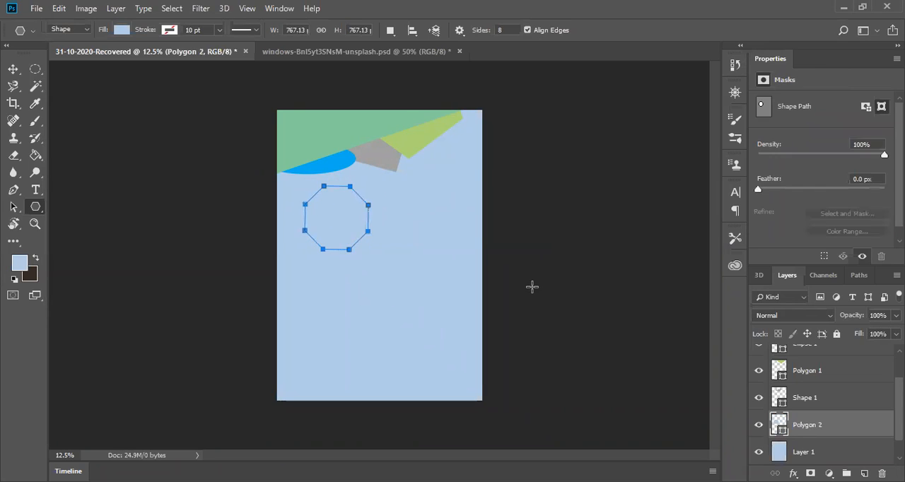
# Step: Fill the octagon with light orange
pyautogui.click(121, 30)
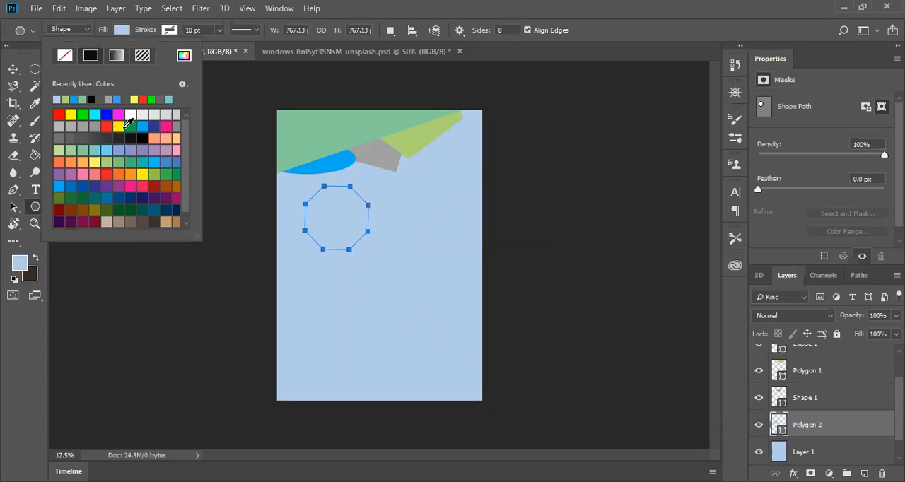
pyautogui.click(132, 175)
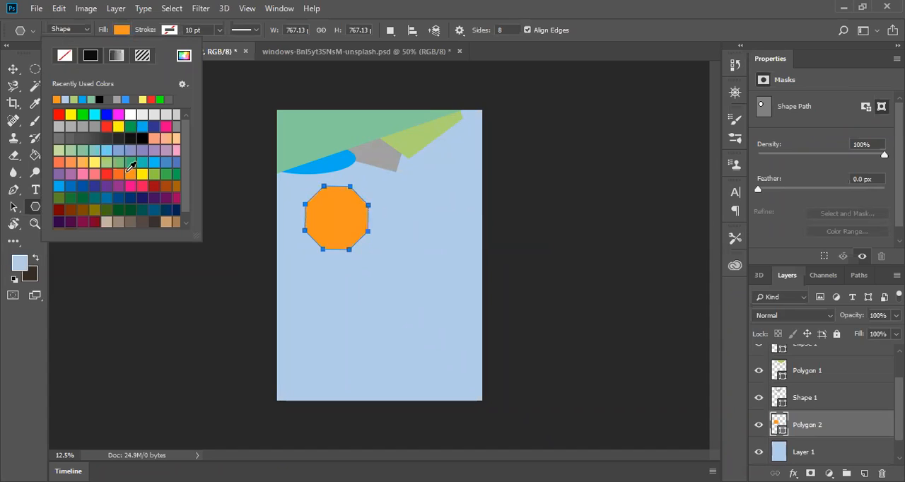
pyautogui.click(85, 161)
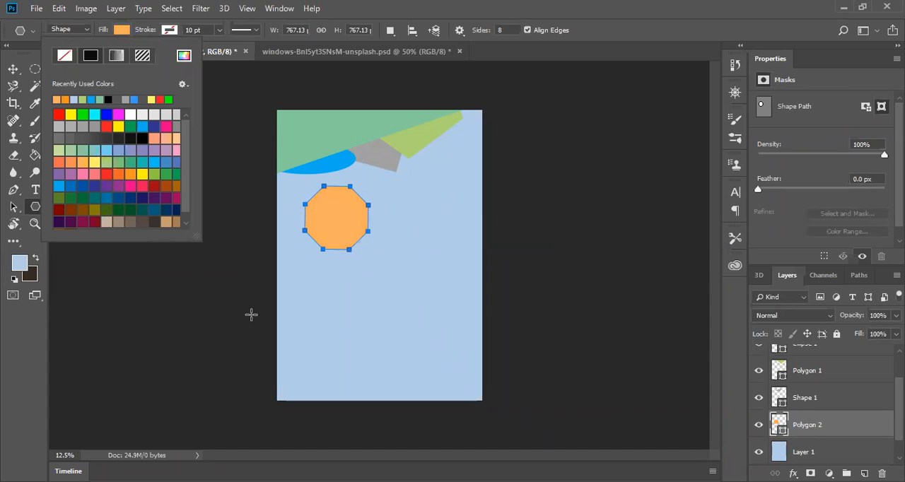
# Step: Move the octagon into the page's upper-right corner so that it overlaps the top edge
pyautogui.click(13, 69)
pyautogui.click(312, 256)
pyautogui.moveTo(324, 240); pyautogui.dragTo(443, 147)
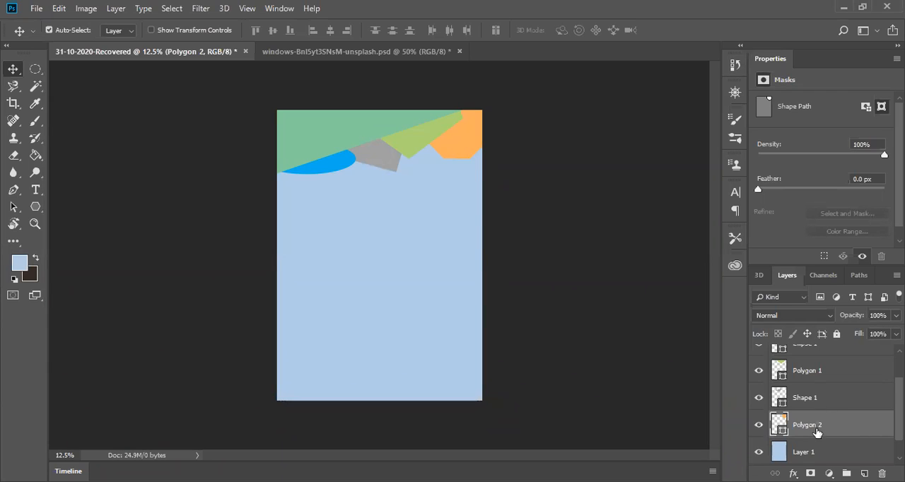
# Step: Try the Polygon 2 layer above Polygon 1 and return it to its place below Shape 1
pyautogui.moveTo(817, 434); pyautogui.dragTo(813, 371)
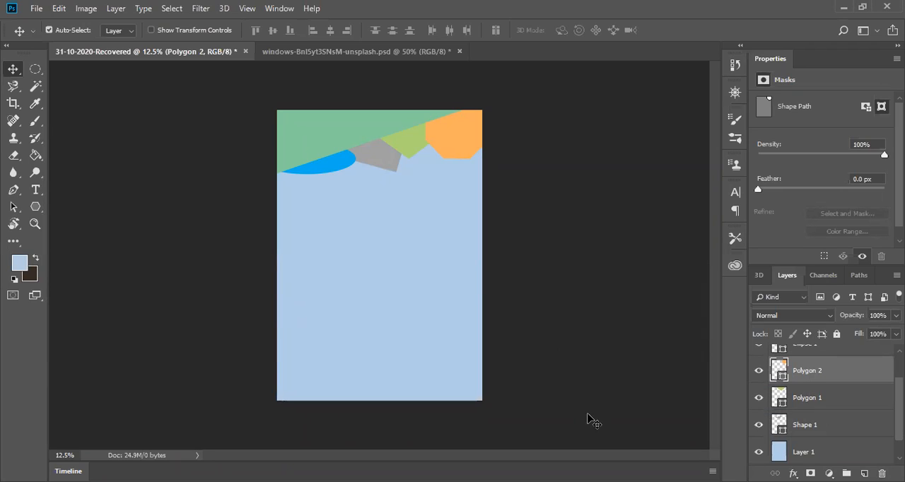
pyautogui.moveTo(815, 371); pyautogui.dragTo(817, 441)
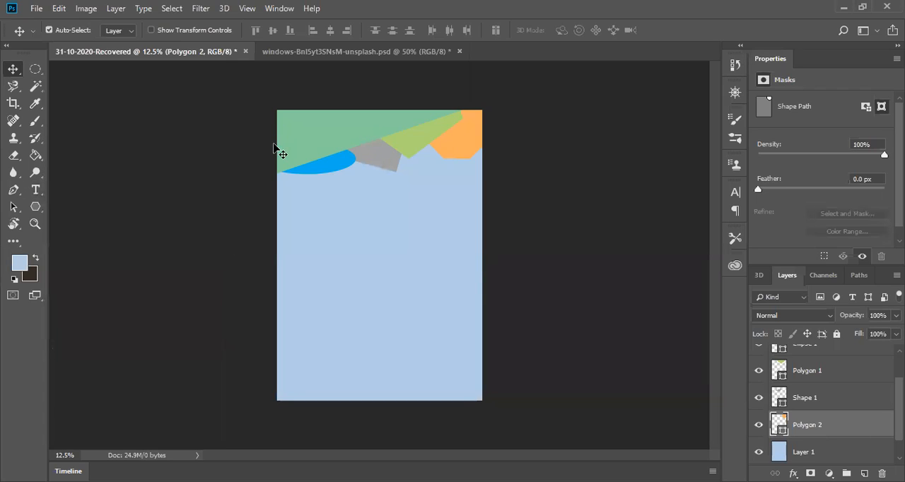
pyautogui.click(35, 189)
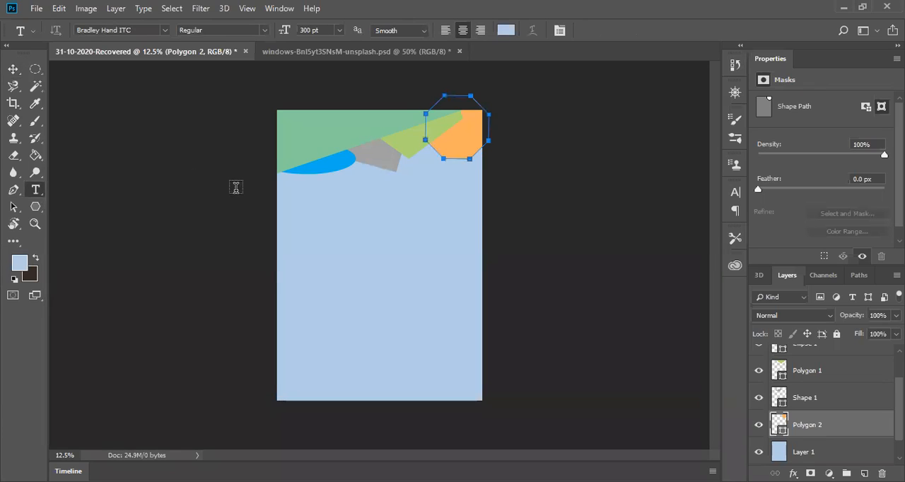
pyautogui.click(288, 117)
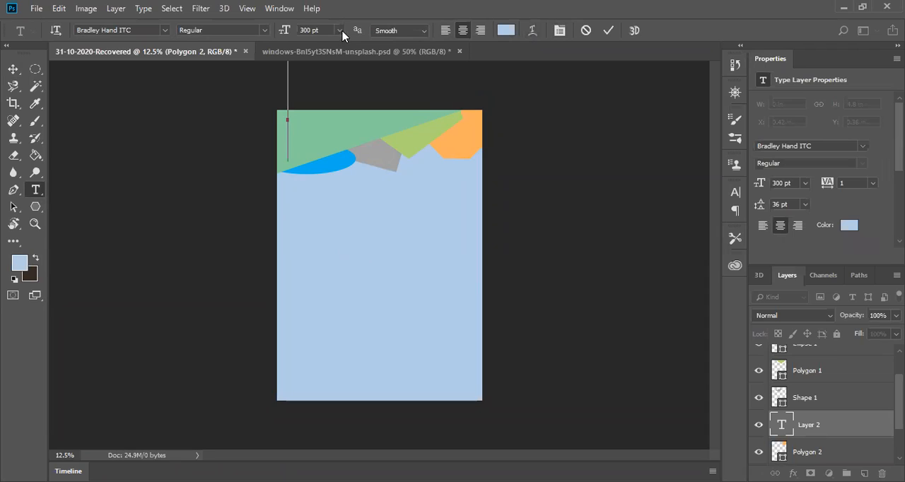
pyautogui.click(309, 31)
pyautogui.write('3')
pyautogui.press('Return')
pyautogui.click(55, 30)
pyautogui.click(507, 31)
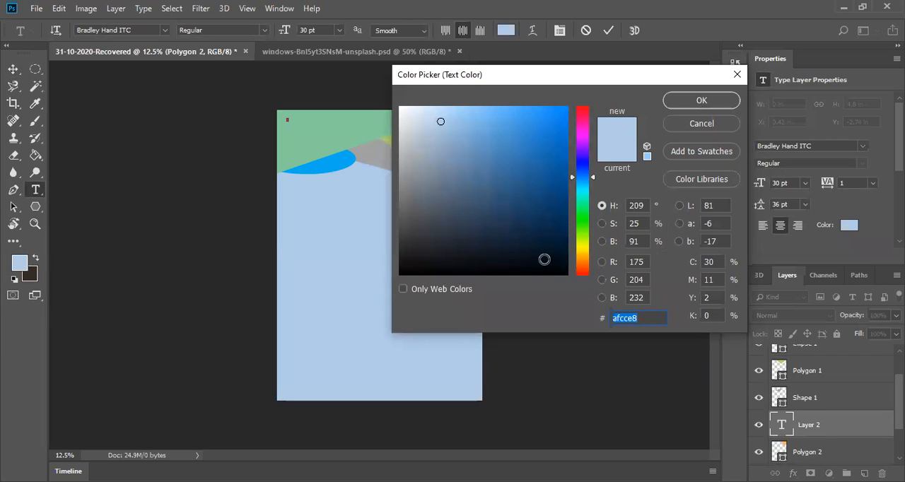
pyautogui.click(544, 259)
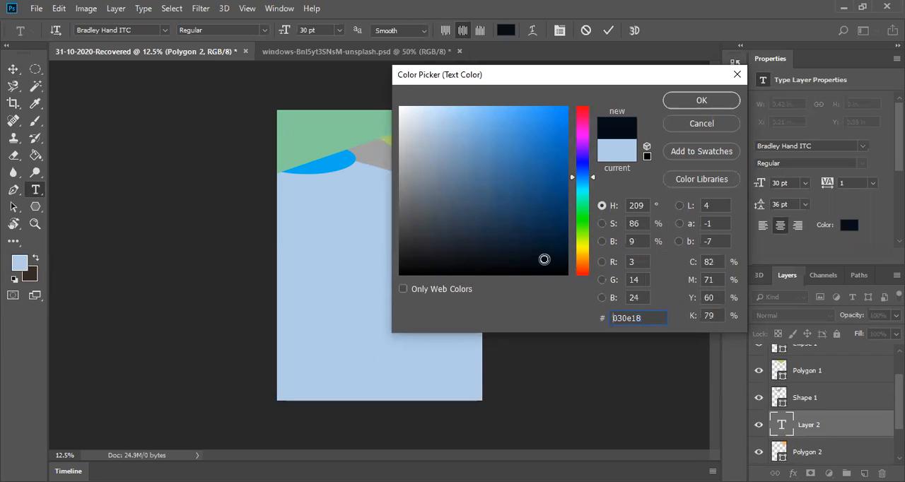
pyautogui.click(695, 102)
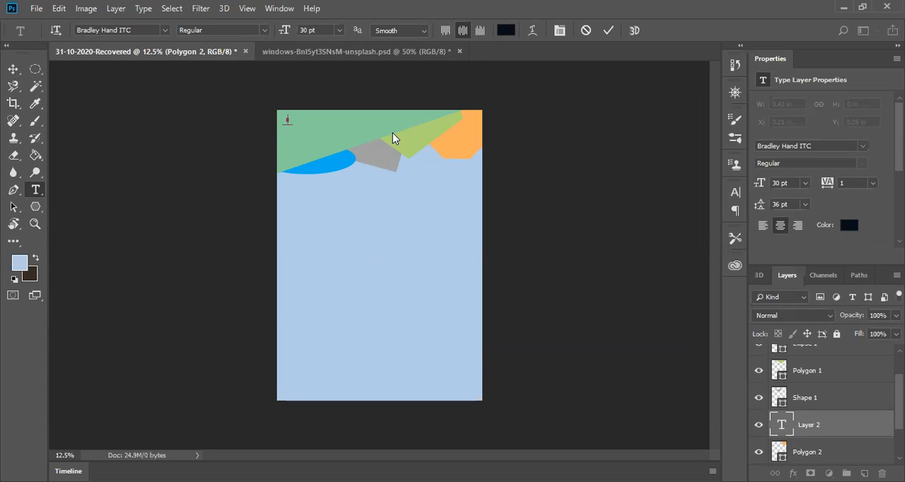
pyautogui.click(586, 30)
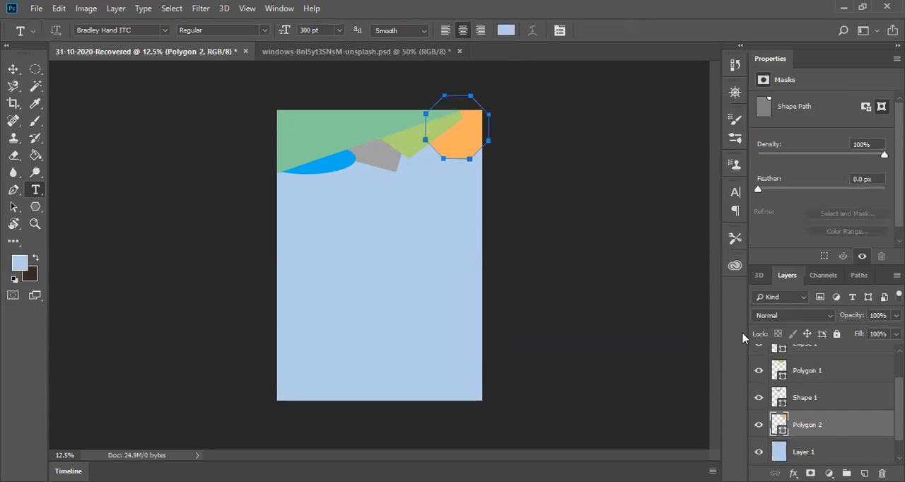
pyautogui.scroll(2, 827, 396)
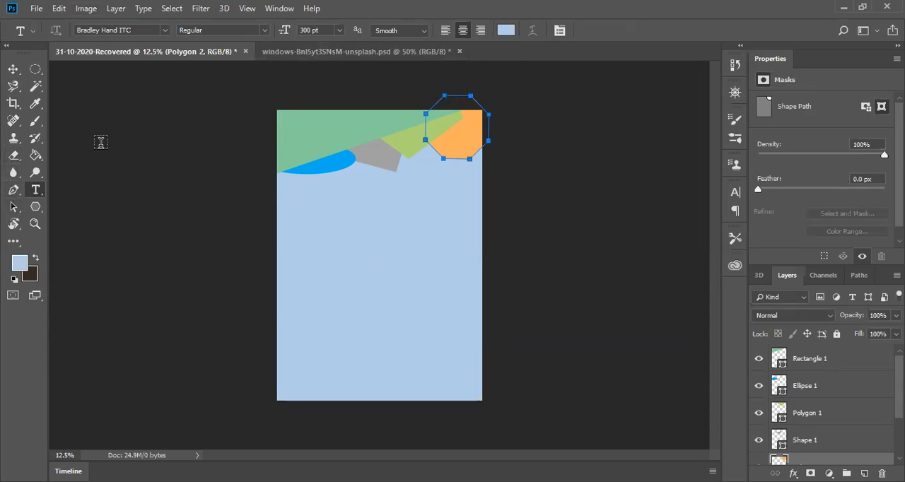
pyautogui.click(13, 68)
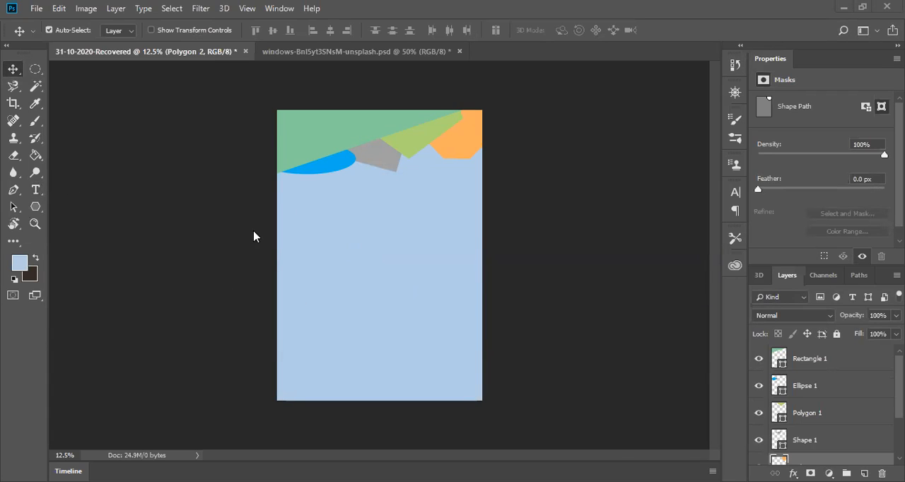
# Step: Set the polygon sides to 3 and draw a triangle about 664 × 645 px at the page's left edge, below the ellipse
pyautogui.click(36, 211)
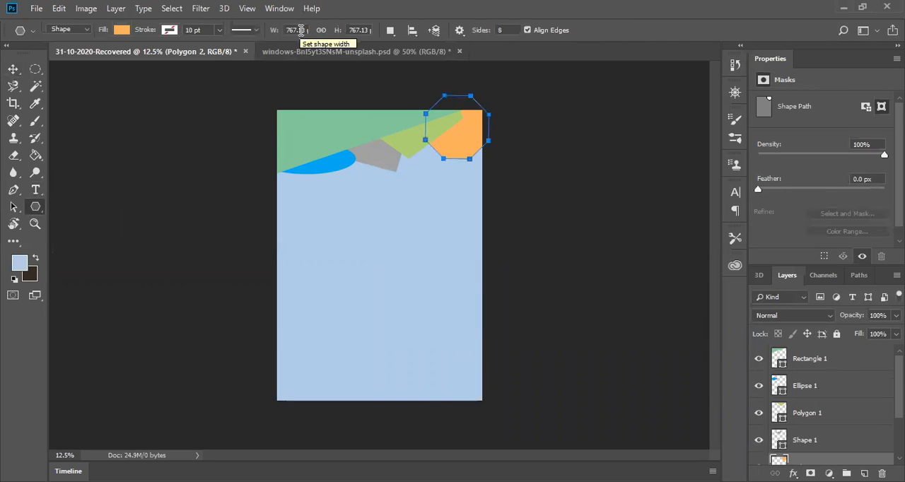
pyautogui.click(487, 31)
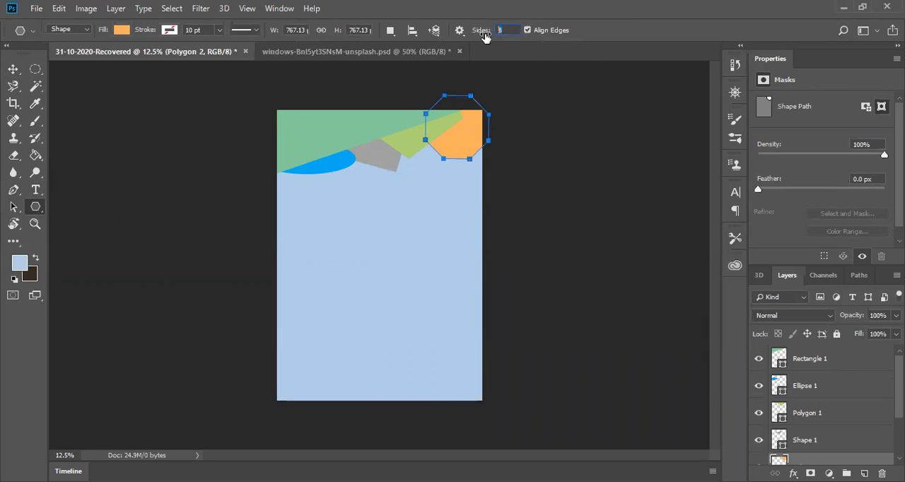
pyautogui.write('3')
pyautogui.moveTo(302, 226); pyautogui.dragTo(295, 253)
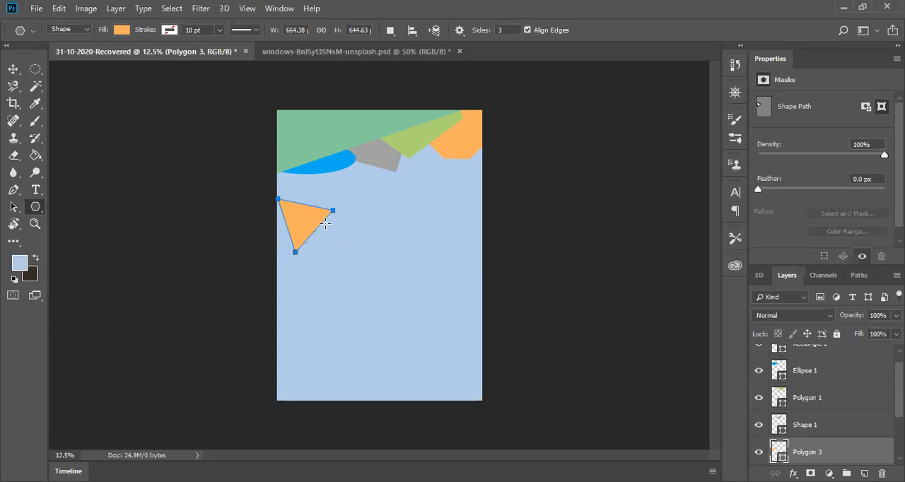
# Step: Draw a larger triangle about 1675 × 1714 px overlapping the small one and fill it with muted green
pyautogui.moveTo(354, 217); pyautogui.dragTo(330, 297)
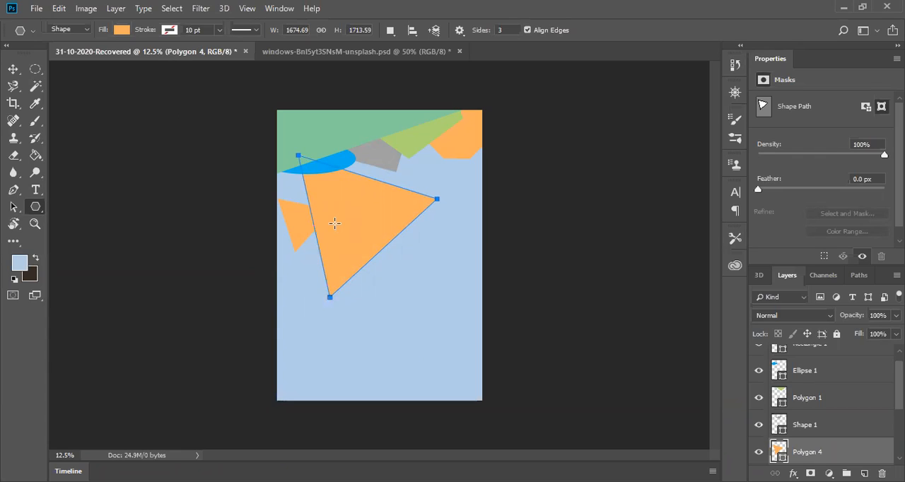
pyautogui.click(122, 29)
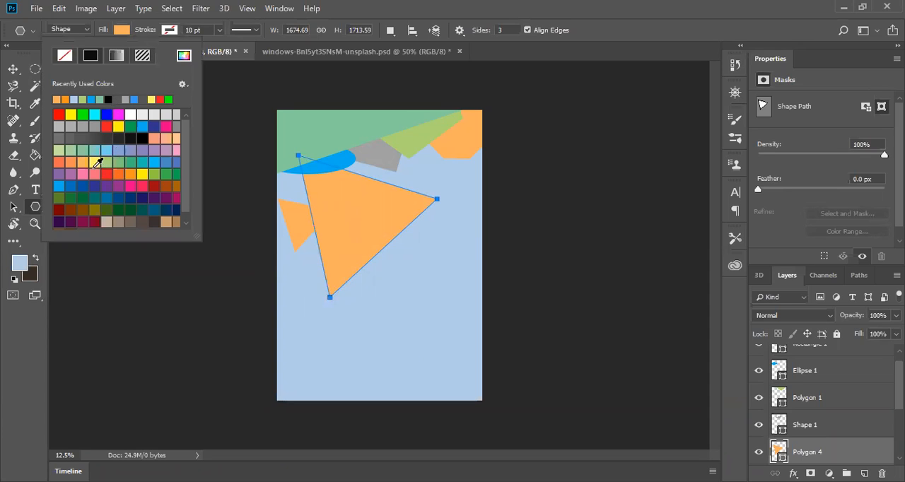
pyautogui.click(85, 147)
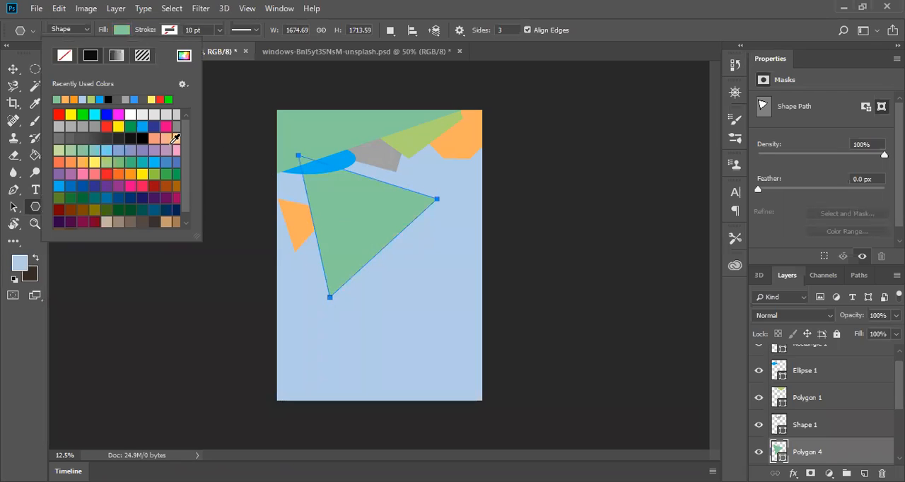
# Step: Fill the large triangle with olive green and draw a blue triangle about 2270 × 2271 px overlapping the page's lower-left edge
pyautogui.click(60, 198)
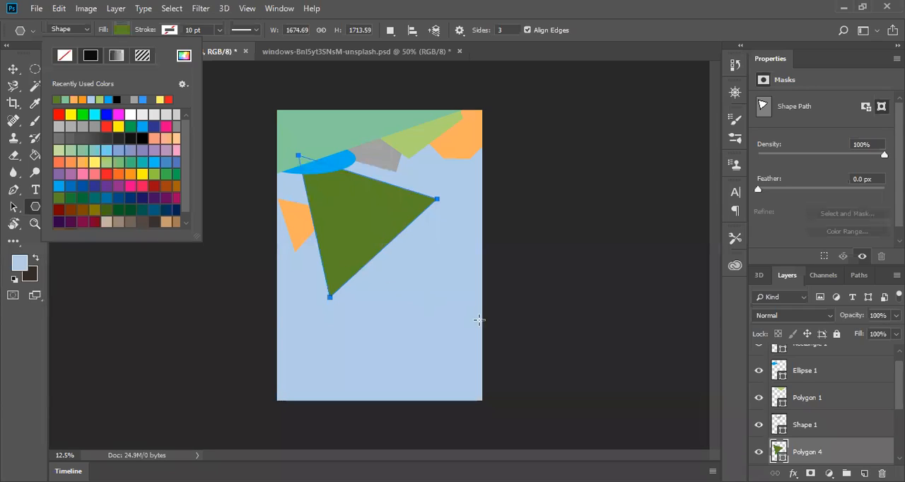
pyautogui.moveTo(273, 327); pyautogui.dragTo(244, 435)
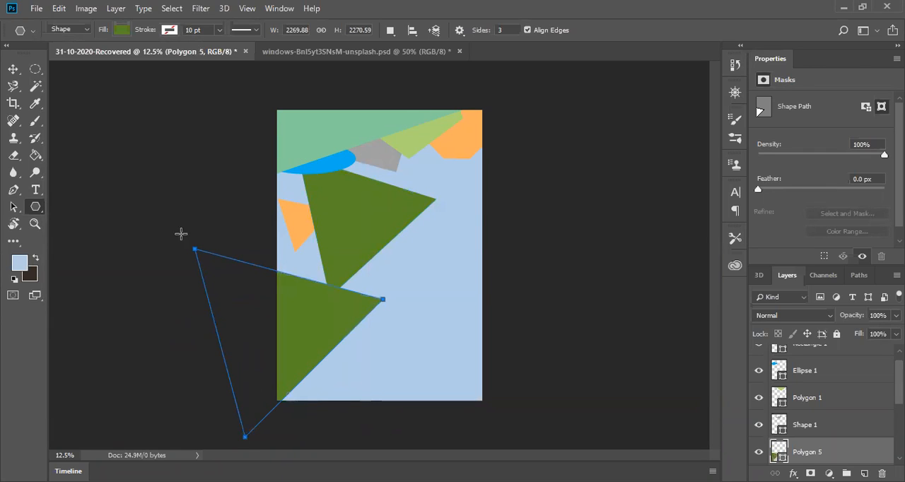
pyautogui.click(122, 30)
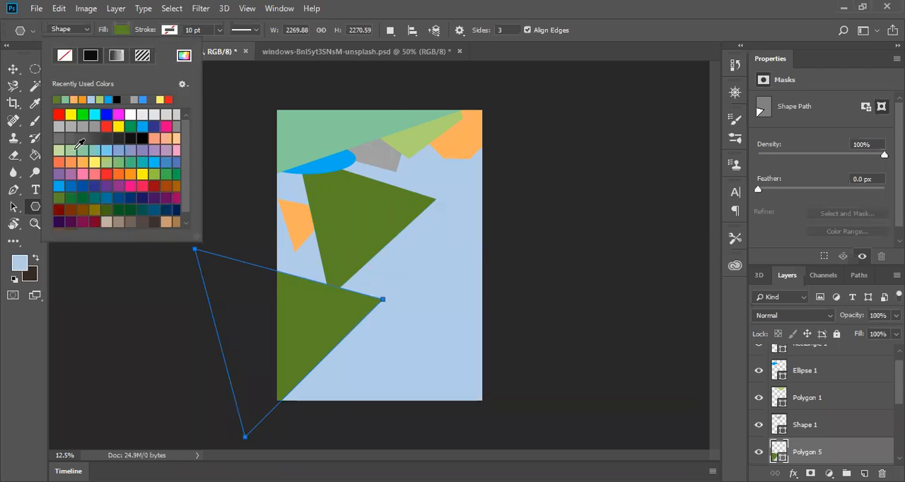
pyautogui.click(96, 188)
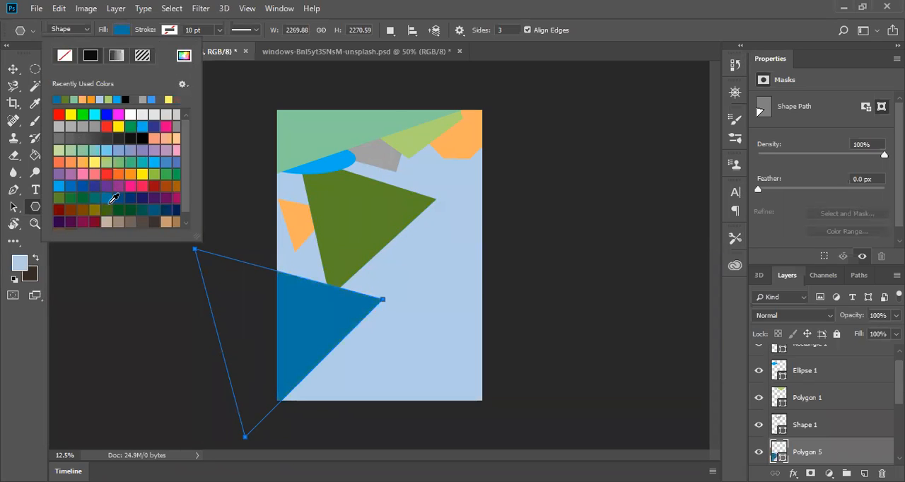
# Step: Draw a rectangle about 2536 × 800 px at the page's lower edge and move it to span the full page width
pyautogui.click(34, 212)
pyautogui.rightClick(35, 208)
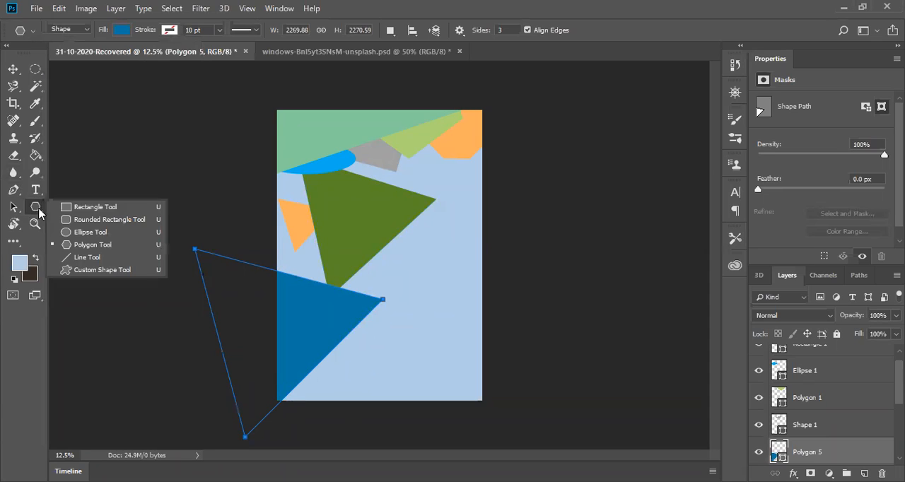
pyautogui.click(71, 209)
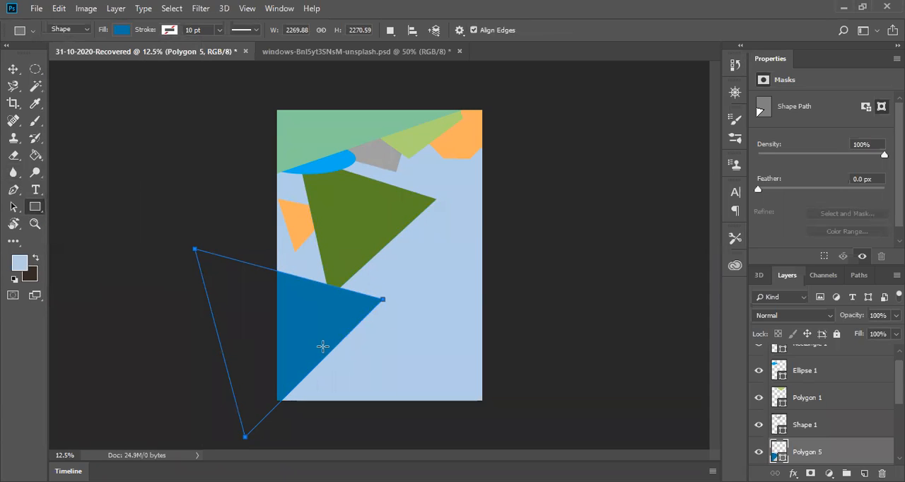
pyautogui.moveTo(297, 344); pyautogui.dragTo(508, 410)
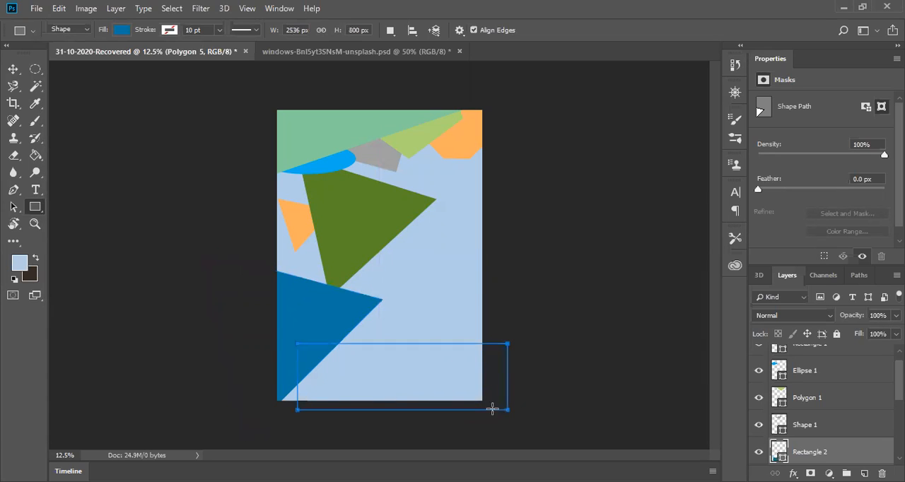
pyautogui.click(13, 70)
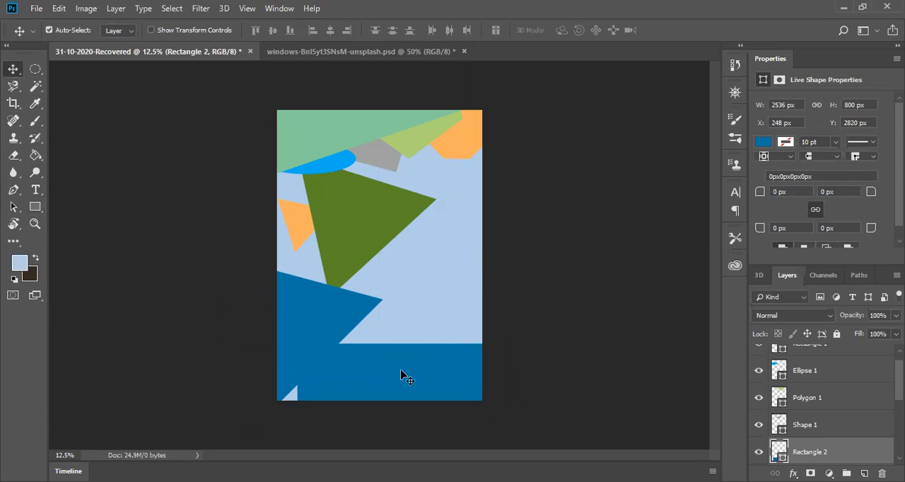
pyautogui.moveTo(401, 375); pyautogui.dragTo(375, 377)
pyautogui.rightClick(381, 365)
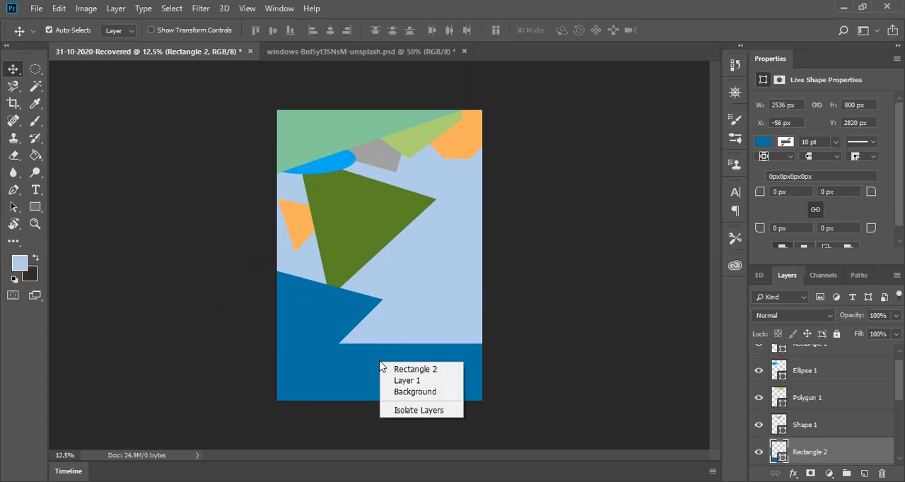
# Step: Set the fill of the wide rectangle at the page's lower edge to the custom dark green 033b0a
pyautogui.click(760, 148)
pyautogui.click(763, 143)
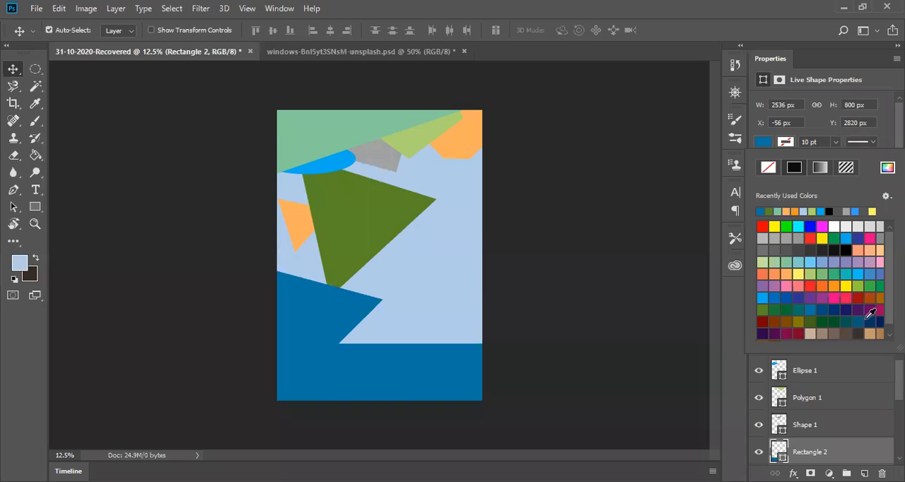
pyautogui.scroll(-1, 870, 314)
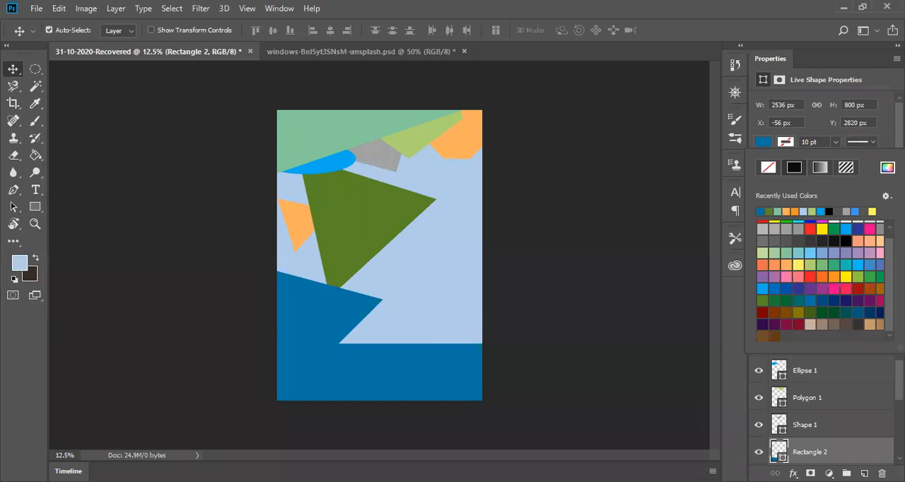
pyautogui.click(888, 168)
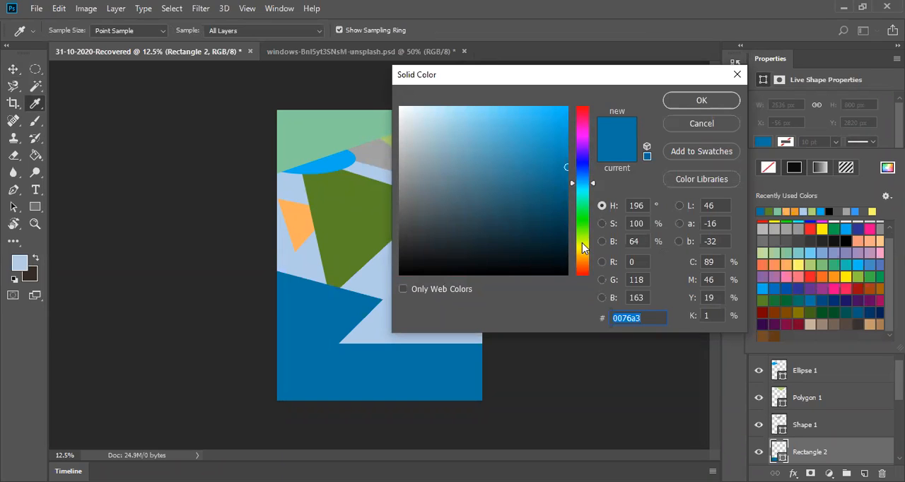
pyautogui.moveTo(579, 234); pyautogui.dragTo(584, 215)
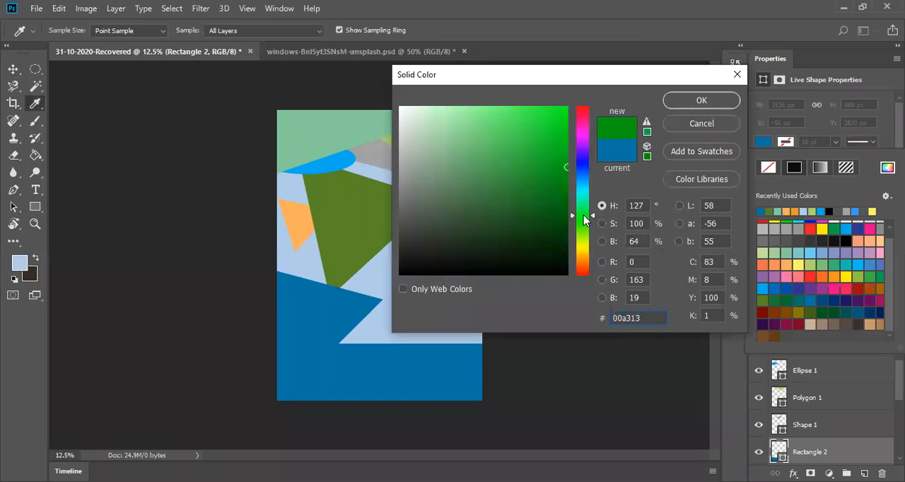
pyautogui.click(558, 236)
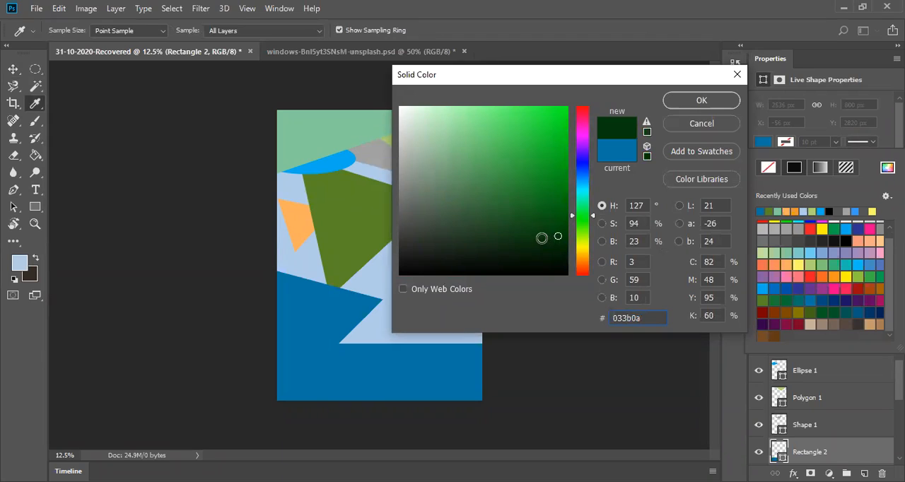
pyautogui.click(683, 103)
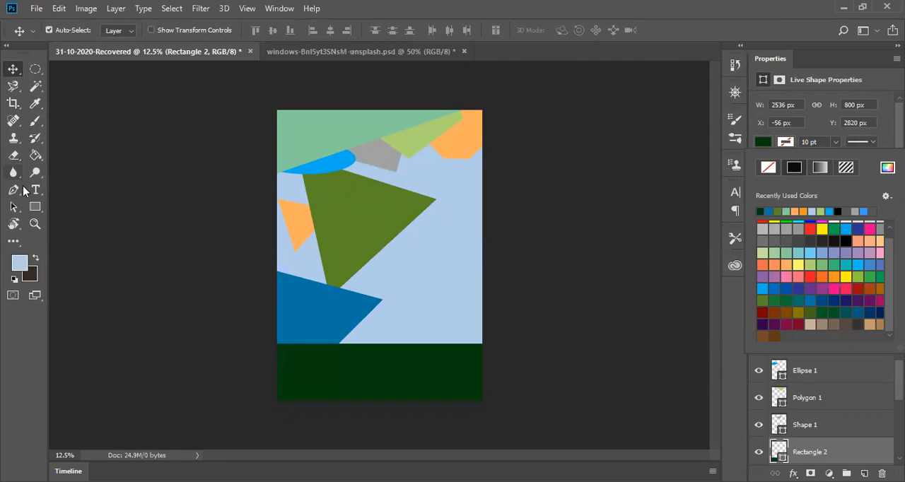
# Step: Draw a rectangle about 912 × 1479 px at the page's right edge, above the dark green band, and fill it with yellow dbe271
pyautogui.click(33, 209)
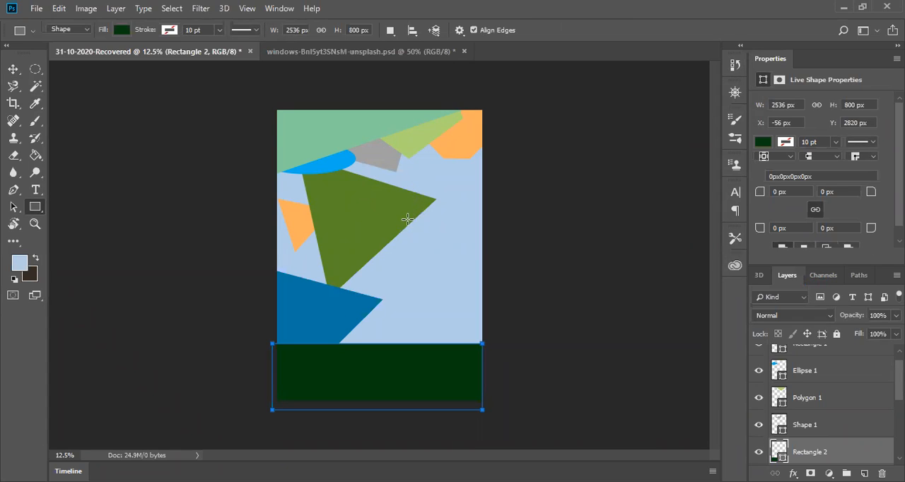
pyautogui.moveTo(408, 221)
pyautogui.mouseDown()
pyautogui.moveTo(432, 300)
pyautogui.moveTo(450, 304)
pyautogui.moveTo(483, 343)
pyautogui.mouseUp()
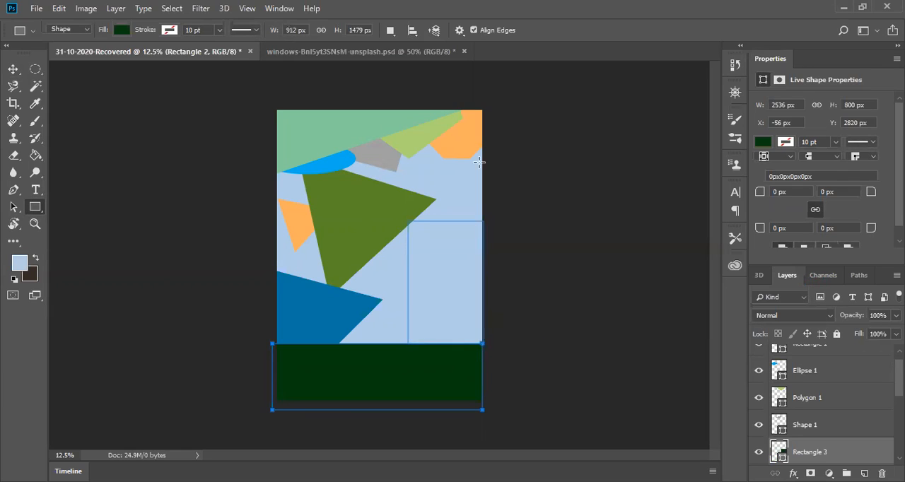
pyautogui.click(763, 142)
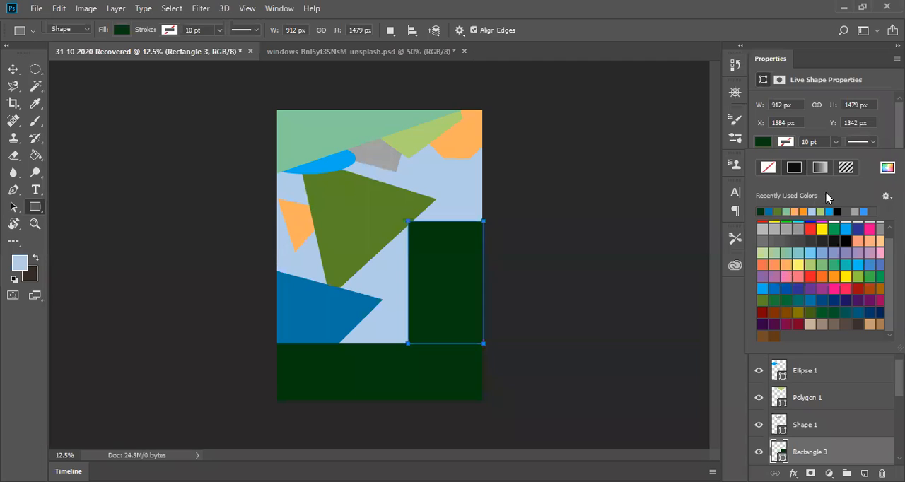
pyautogui.click(888, 167)
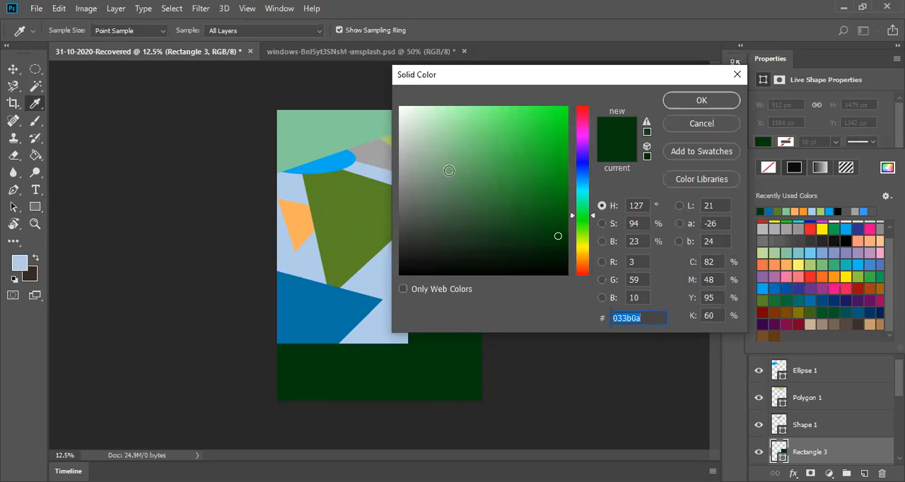
pyautogui.click(580, 240)
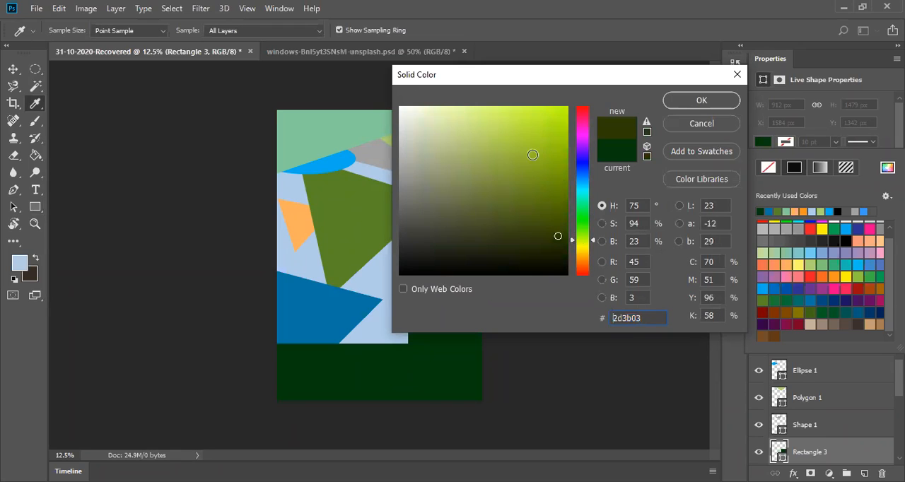
pyautogui.click(578, 246)
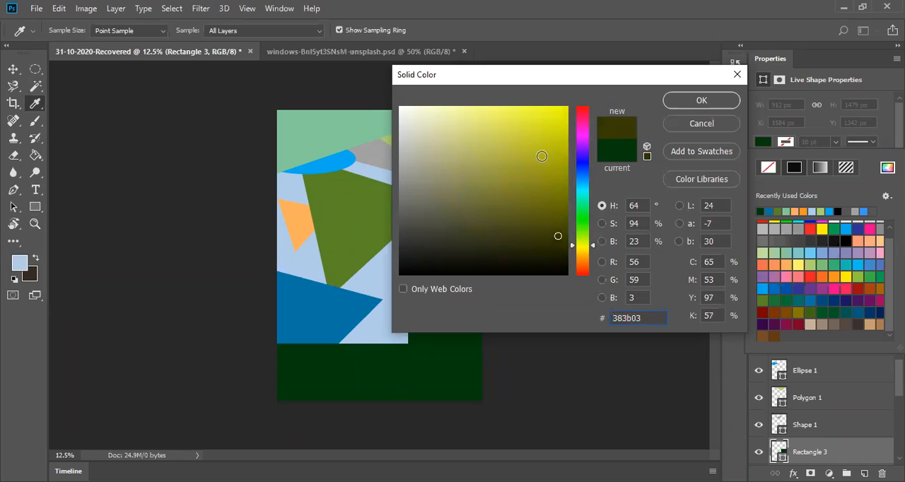
pyautogui.click(541, 153)
pyautogui.click(511, 141)
pyautogui.click(487, 128)
pyautogui.click(484, 126)
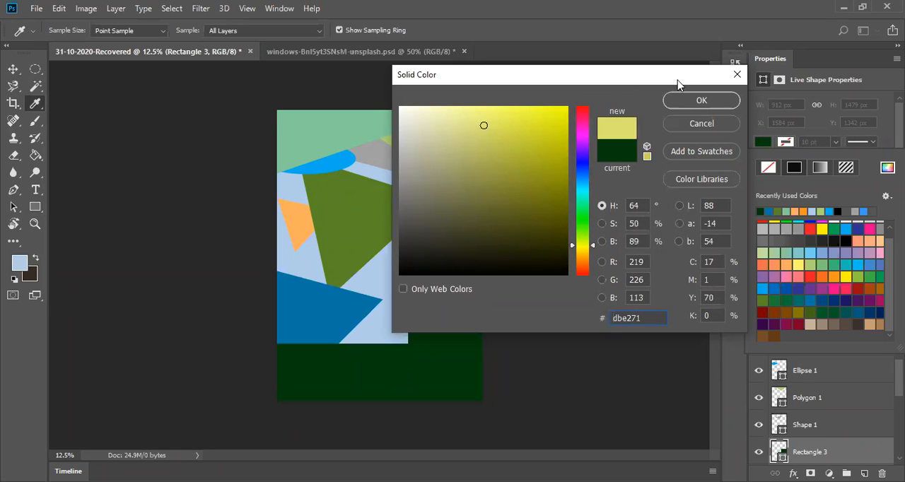
pyautogui.click(684, 99)
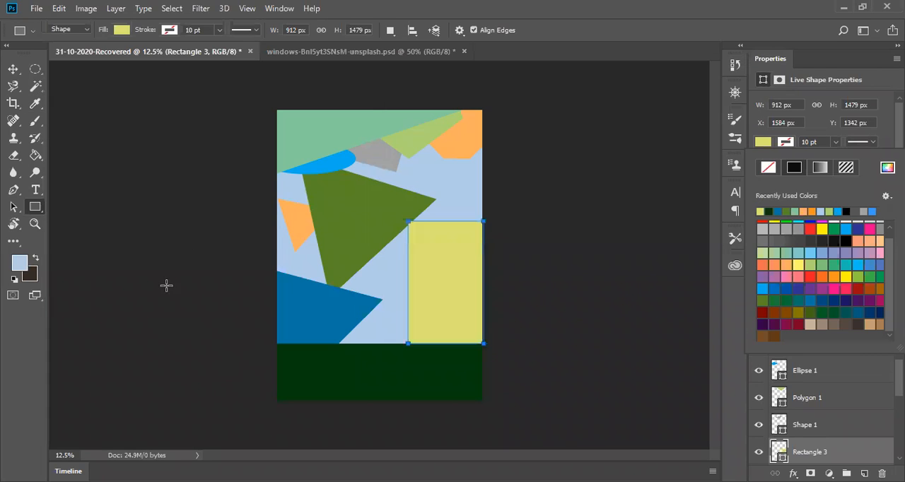
# Step: Save the design as the Photoshop file 31-10-2020 in the Downloads folder, with Maximize Compatibility on
pyautogui.click(13, 71)
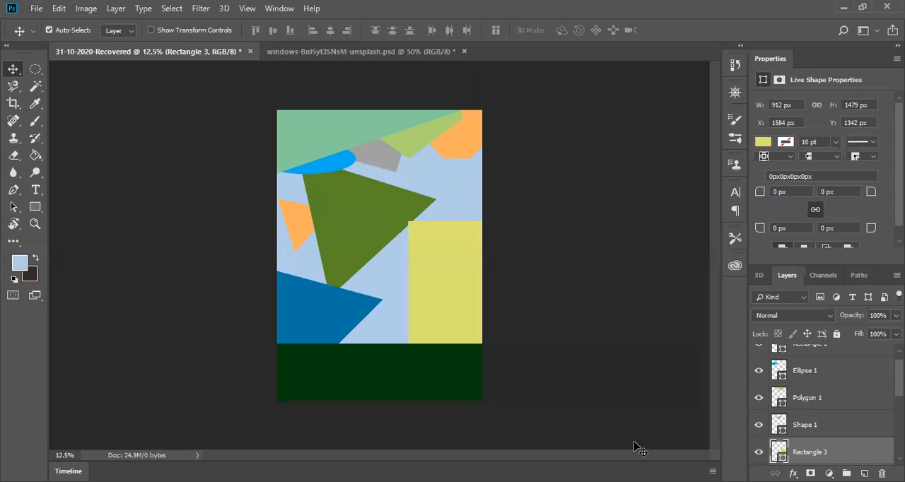
pyautogui.scroll(1, 795, 418)
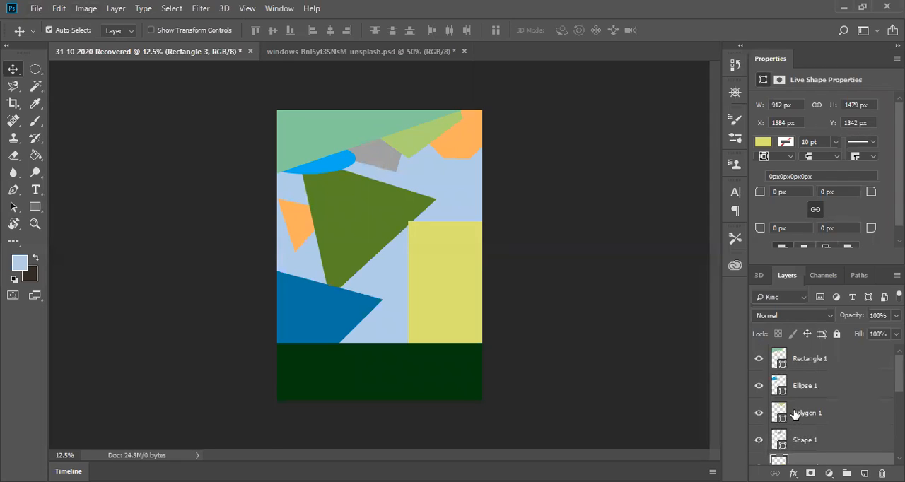
pyautogui.scroll(-3, 794, 351)
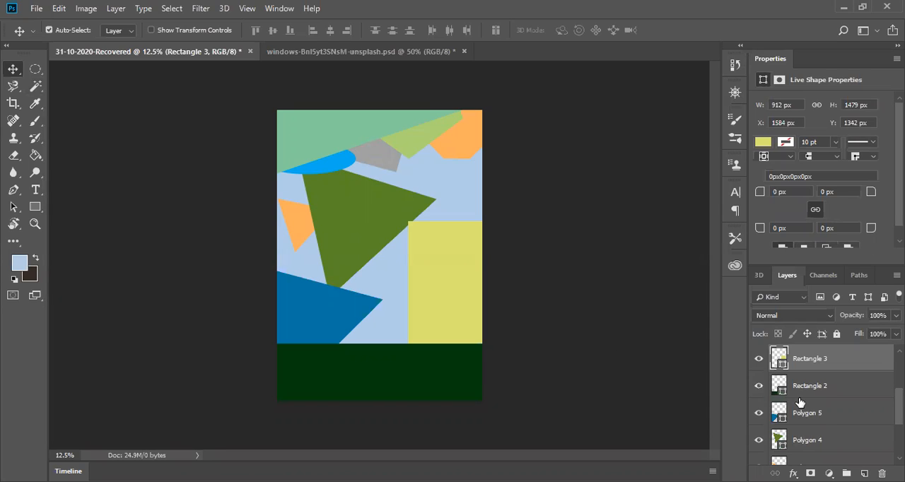
pyautogui.hotkey('ctrl', 'shift', 's')
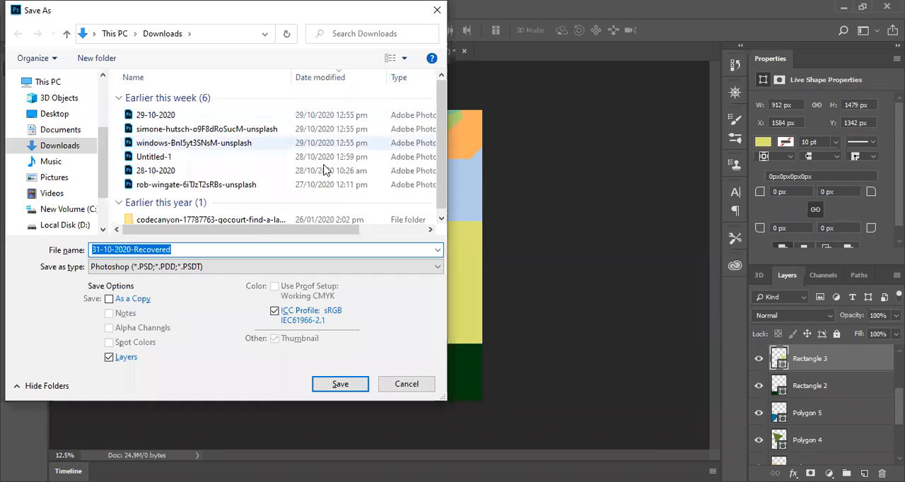
pyautogui.click(238, 249)
pyautogui.press('BackSpace')
pyautogui.press('BackSpace')
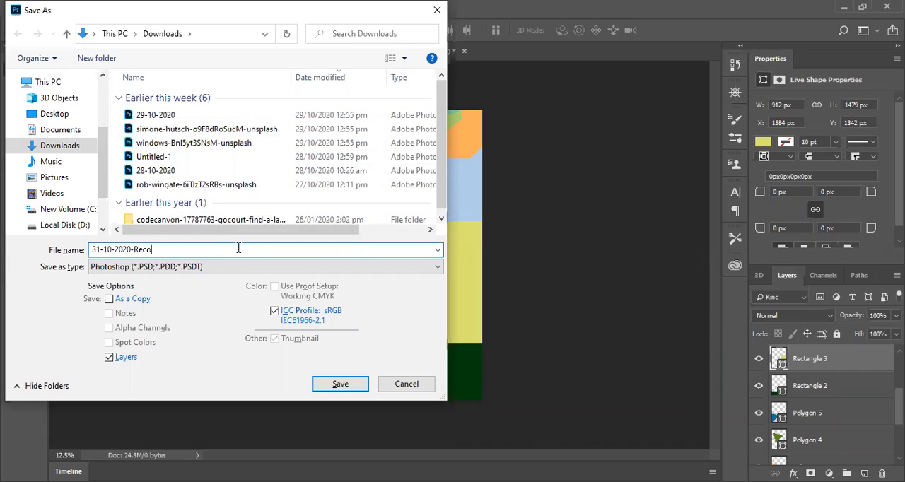
pyautogui.click(336, 388)
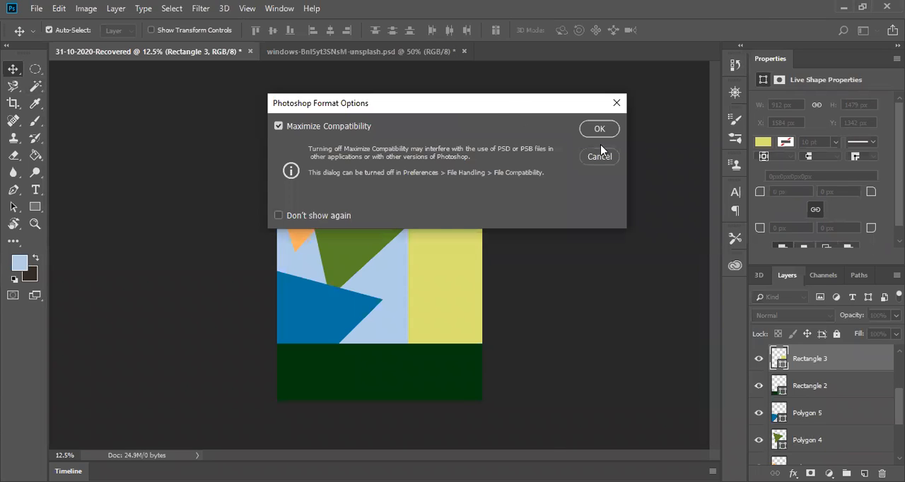
pyautogui.click(600, 131)
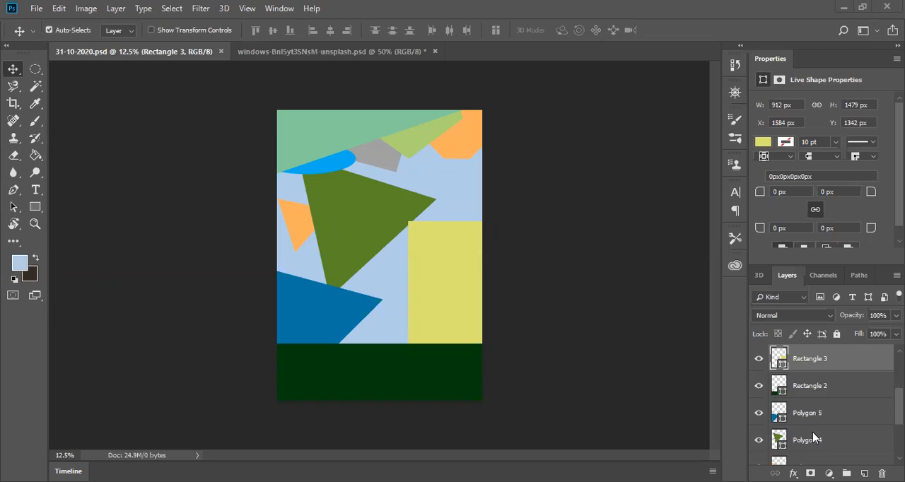
# Step: Examine the stacking of the shape layers, selecting them in turn from Polygon 2 up to Polygon 5
pyautogui.scroll(-3, 811, 358)
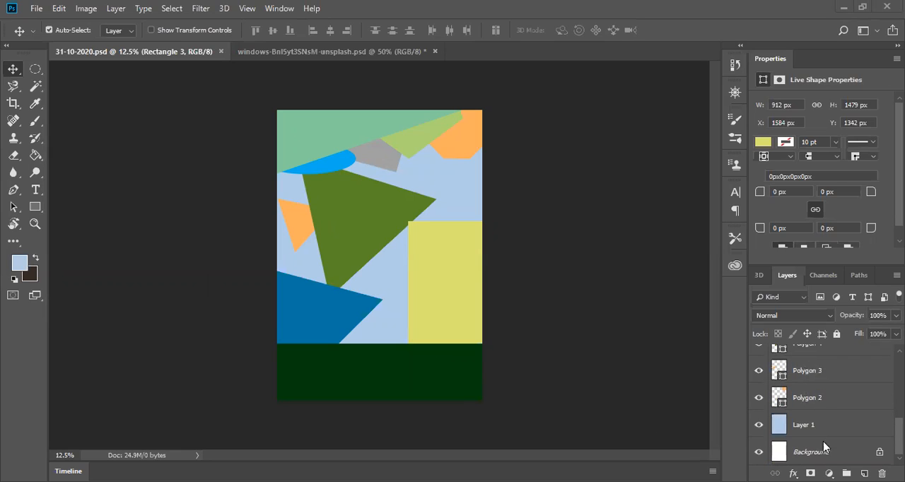
pyautogui.click(811, 402)
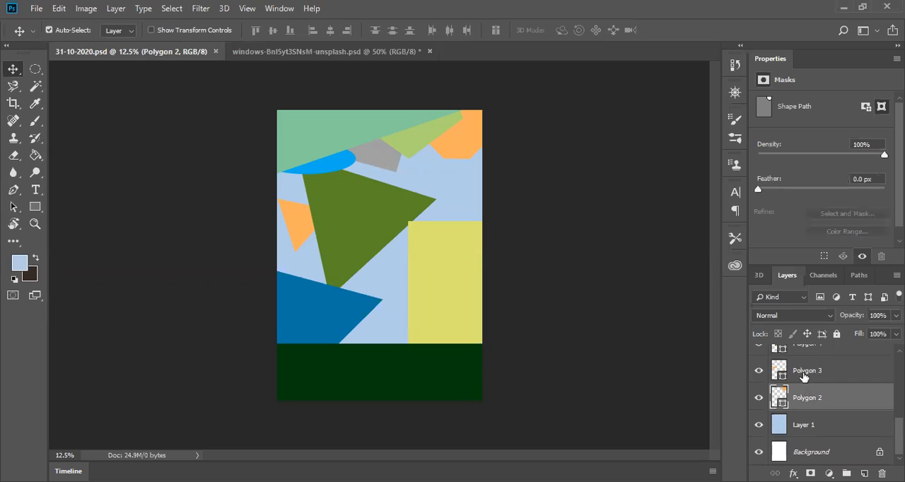
pyautogui.click(804, 376)
pyautogui.scroll(1, 804, 376)
pyautogui.click(803, 376)
pyautogui.scroll(1, 804, 376)
pyautogui.click(804, 377)
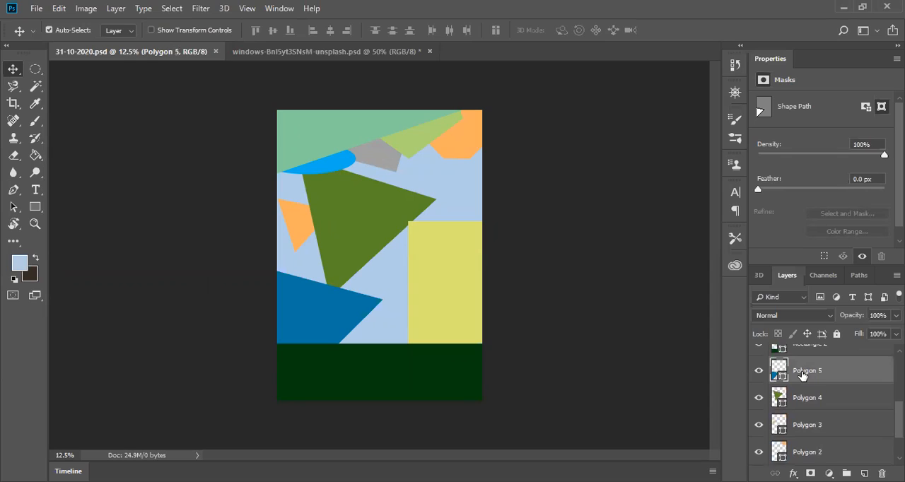
pyautogui.scroll(2, 803, 375)
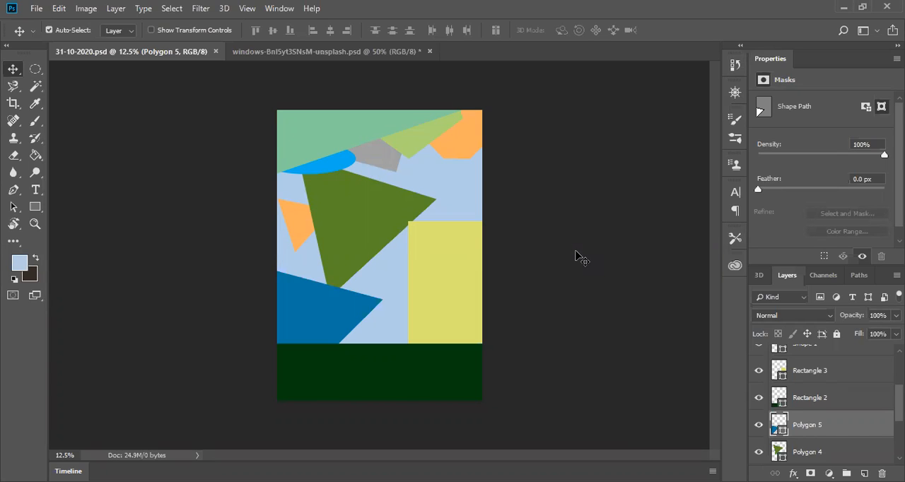
pyautogui.click(13, 210)
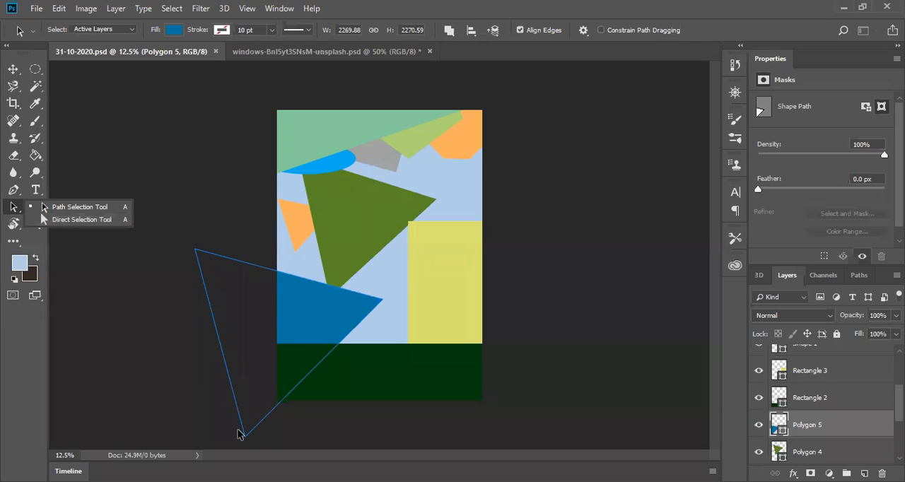
pyautogui.click(194, 368)
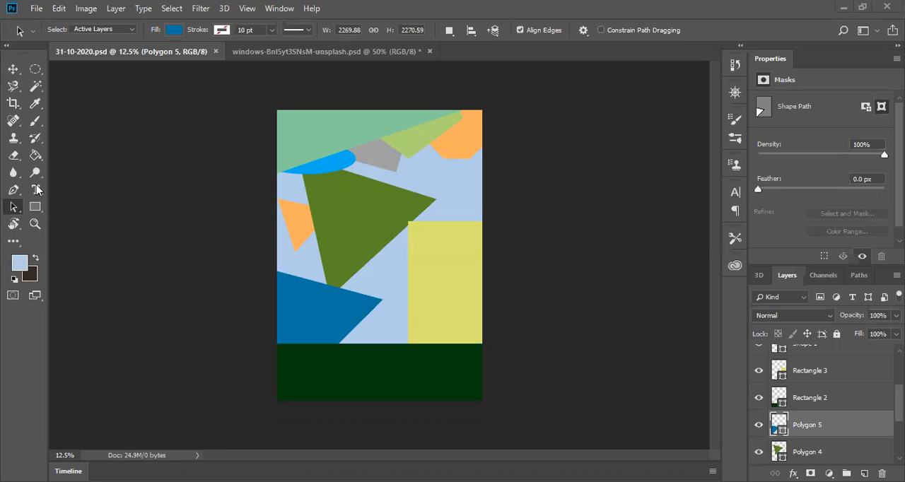
# Step: Start a text line on the light green shape in the page's upper corner and set the font size to 24 pt
pyautogui.press('z')
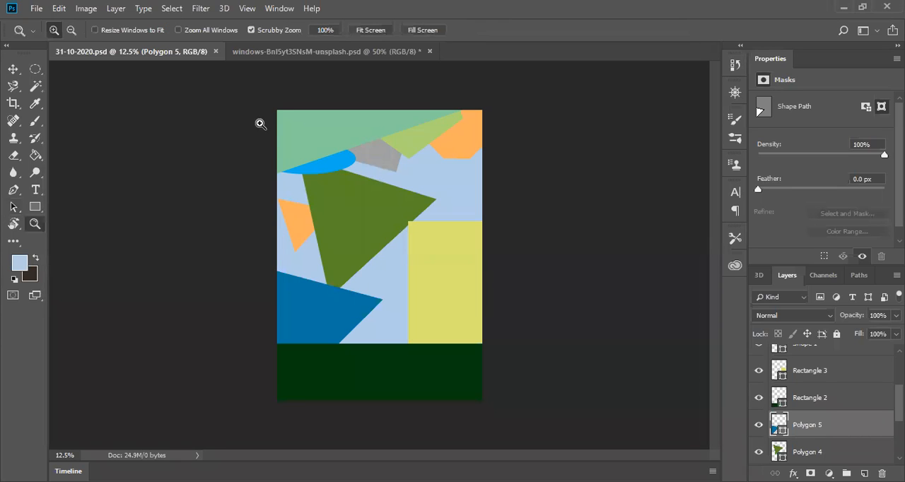
pyautogui.click(306, 132)
pyautogui.click(300, 108)
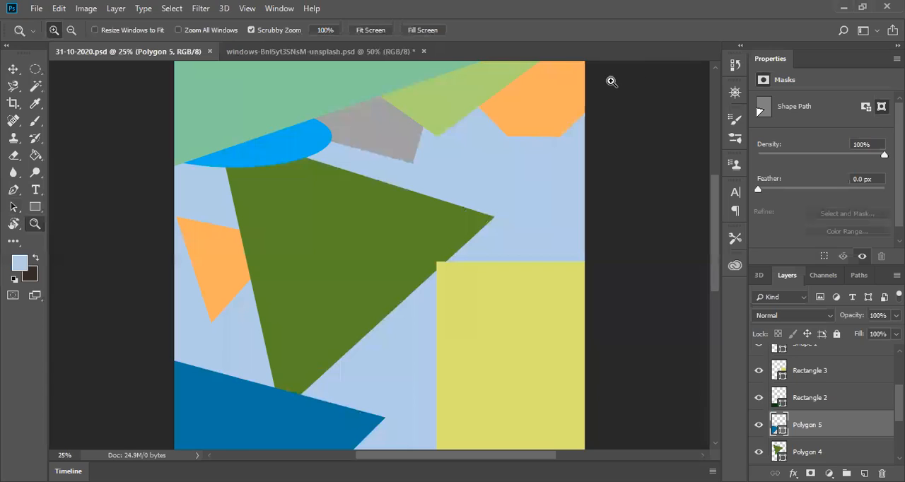
pyautogui.moveTo(269, 77); pyautogui.dragTo(276, 148)
pyautogui.moveTo(264, 115); pyautogui.dragTo(268, 173)
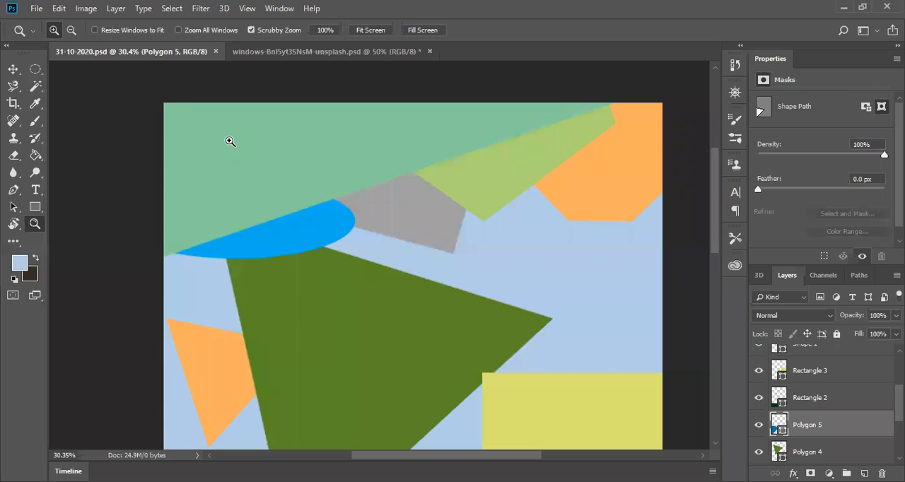
pyautogui.moveTo(237, 187); pyautogui.dragTo(235, 205)
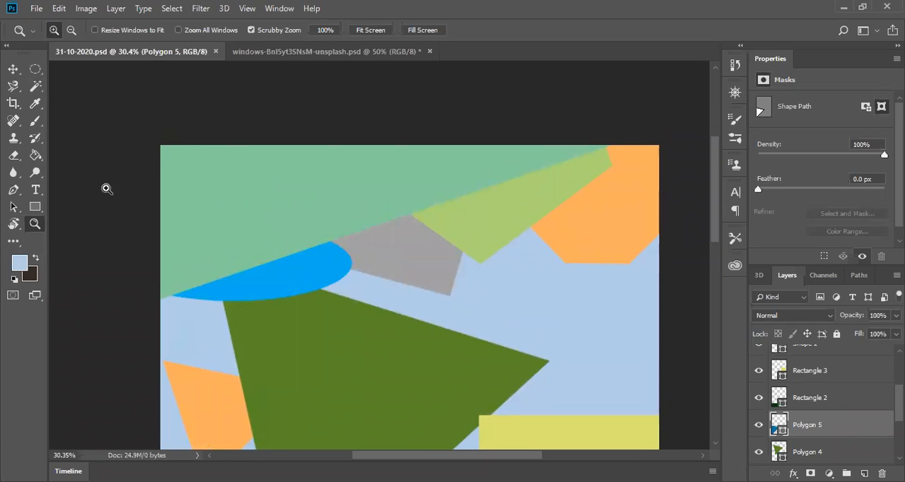
pyautogui.click(35, 190)
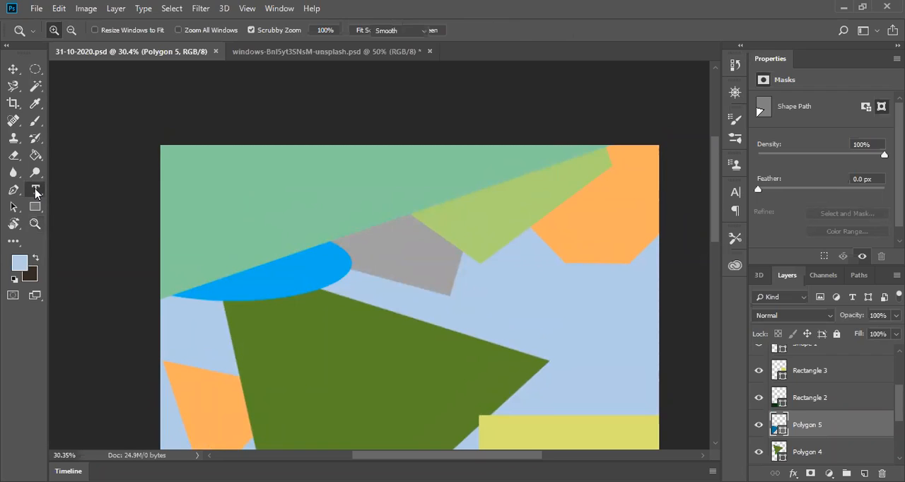
pyautogui.click(183, 172)
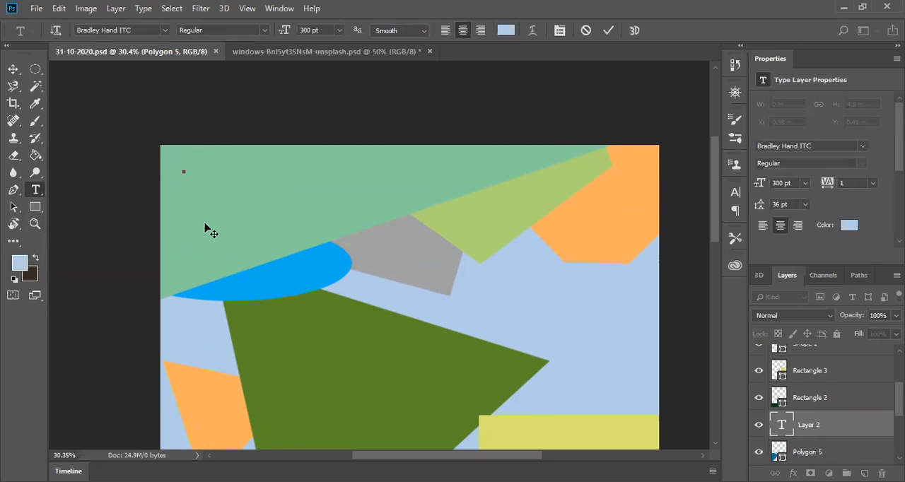
pyautogui.click(339, 31)
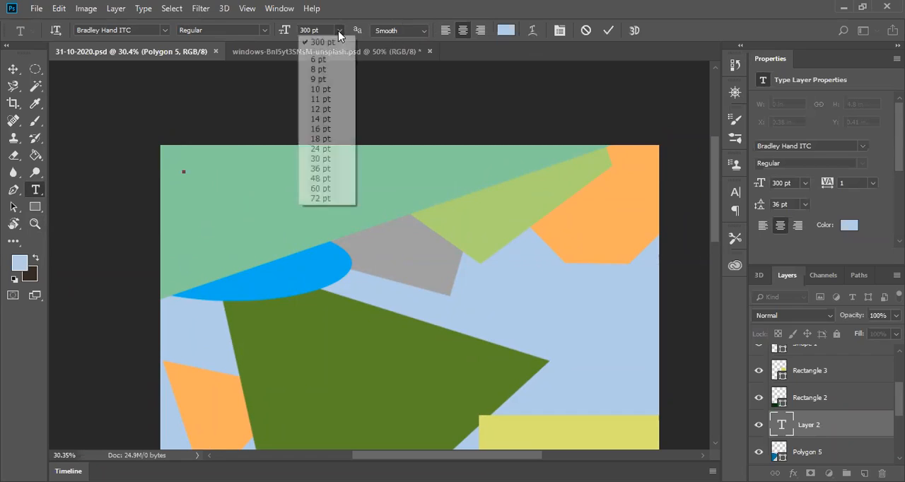
pyautogui.click(319, 129)
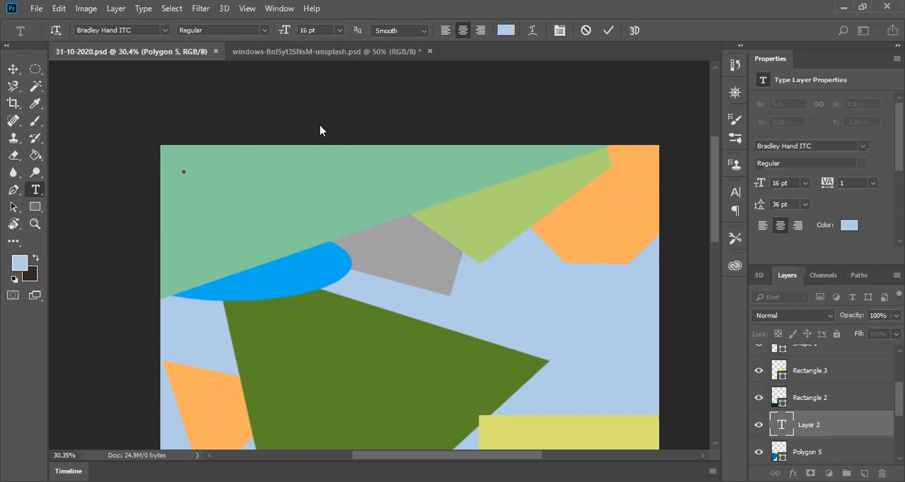
pyautogui.click(339, 31)
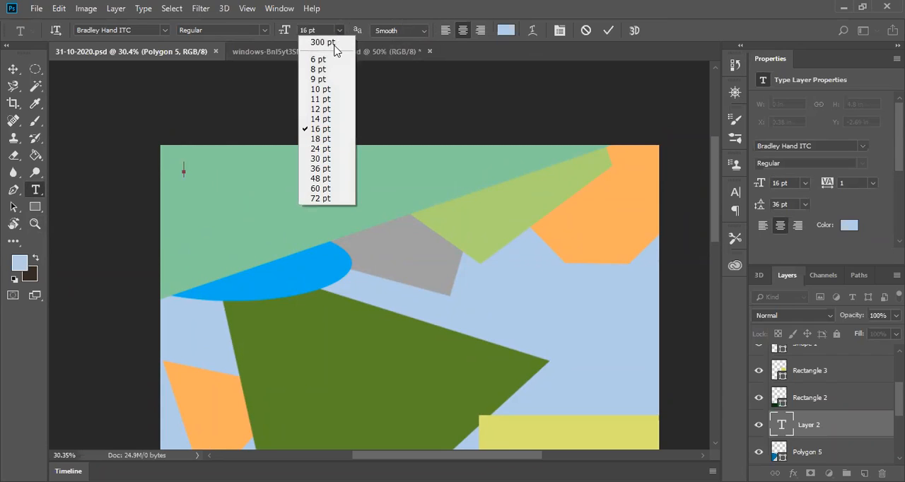
pyautogui.click(316, 149)
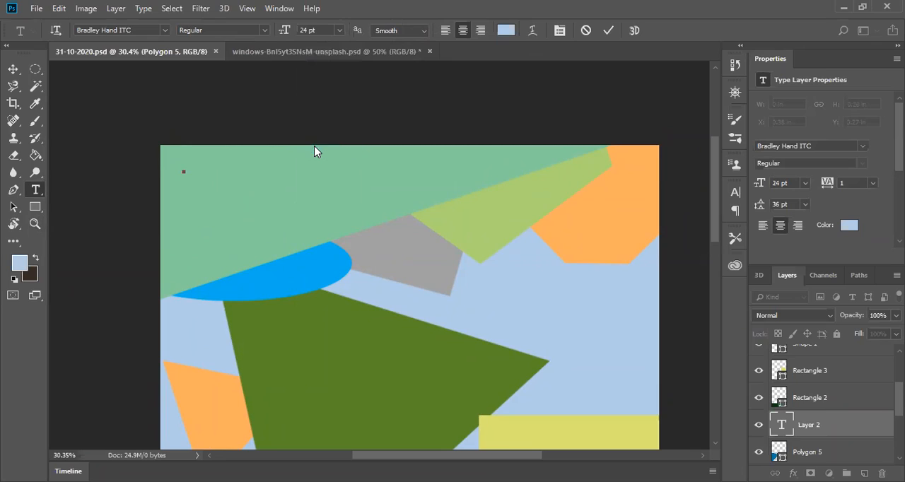
# Step: Set the text color to the near-black 030b12
pyautogui.click(504, 31)
pyautogui.click(540, 264)
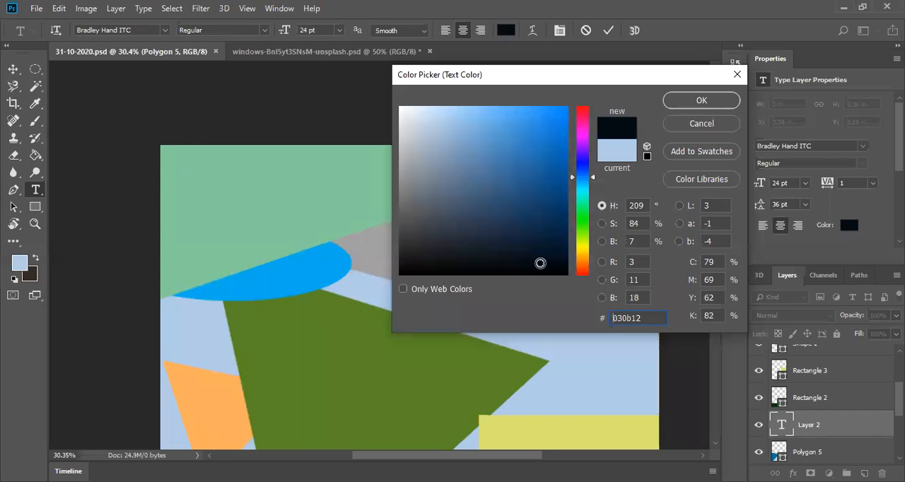
pyautogui.click(698, 102)
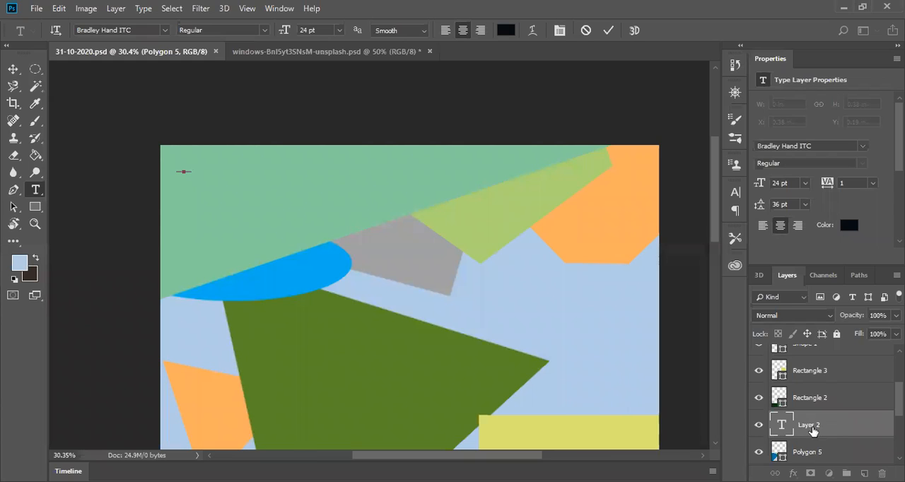
# Step: Enter two separate letter G texts on the light green shape and move their layers up the stack to above Rectangle 1
pyautogui.moveTo(813, 431); pyautogui.dragTo(814, 377)
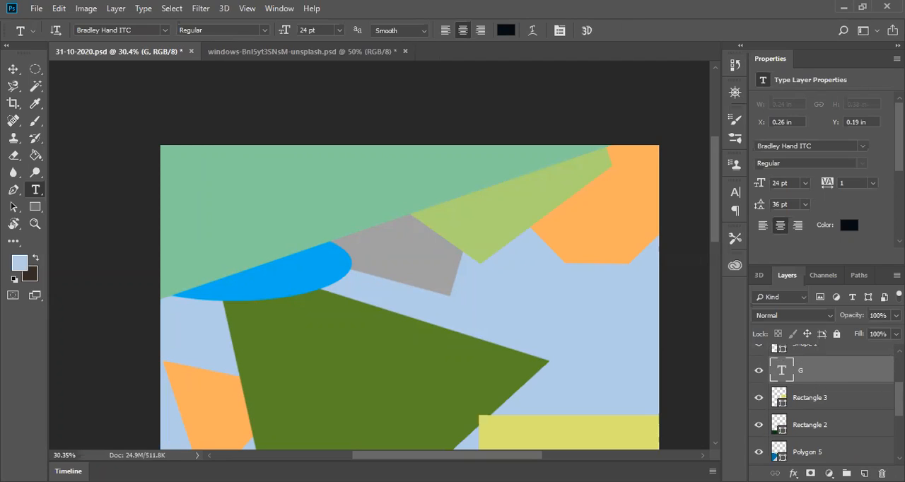
pyautogui.scroll(2, 833, 419)
pyautogui.moveTo(828, 429); pyautogui.dragTo(829, 338)
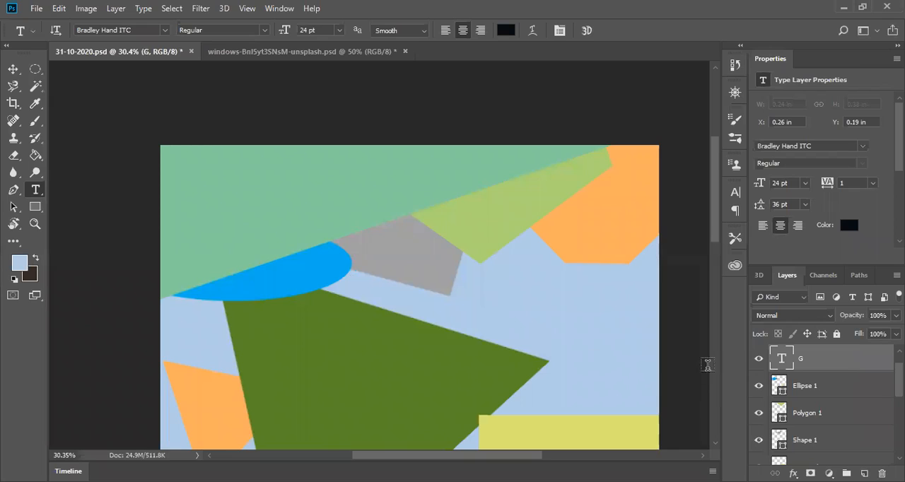
pyautogui.click(209, 175)
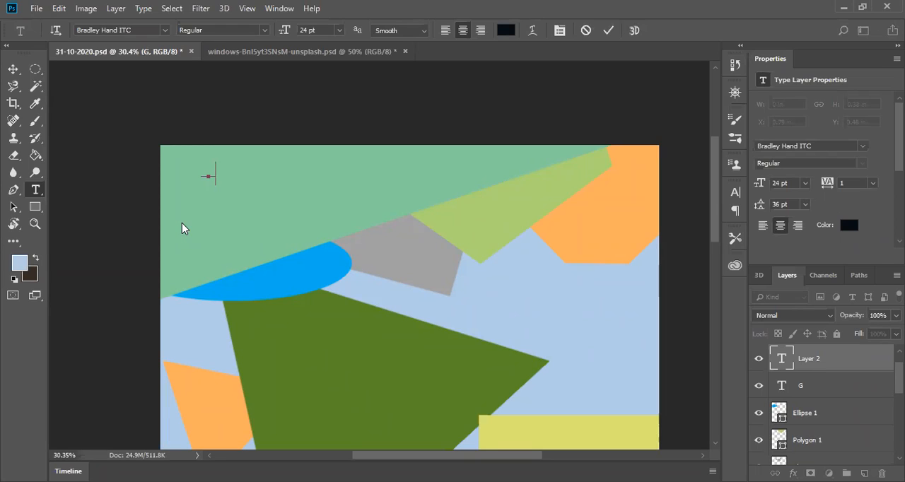
pyautogui.scroll(1, 874, 409)
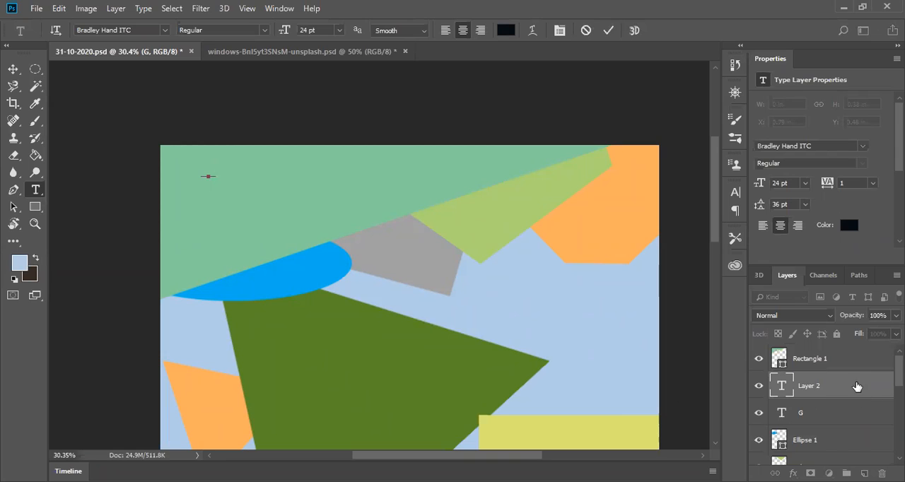
pyautogui.moveTo(817, 391); pyautogui.dragTo(816, 364)
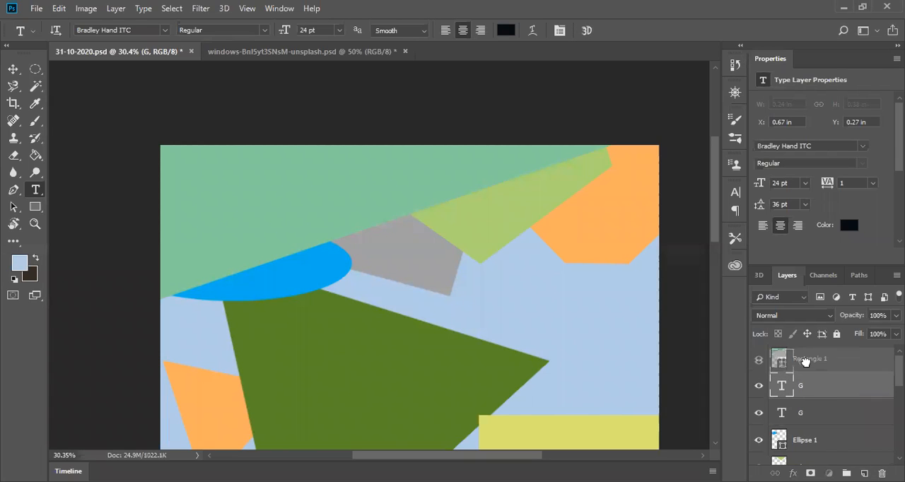
pyautogui.moveTo(801, 364); pyautogui.dragTo(813, 425)
# Step: Delete both G text layers
pyautogui.click(805, 362)
pyautogui.press('Delete')
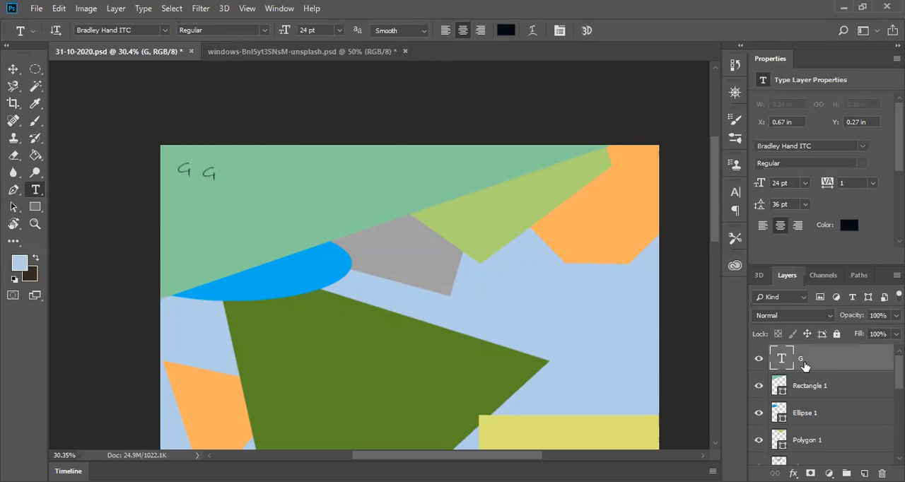
pyautogui.press('Delete')
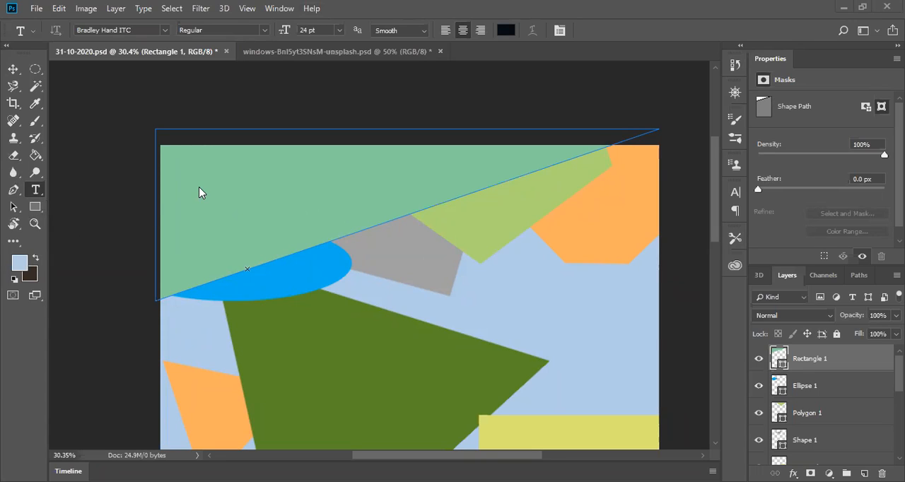
pyautogui.hotkey('ctrl', 't')
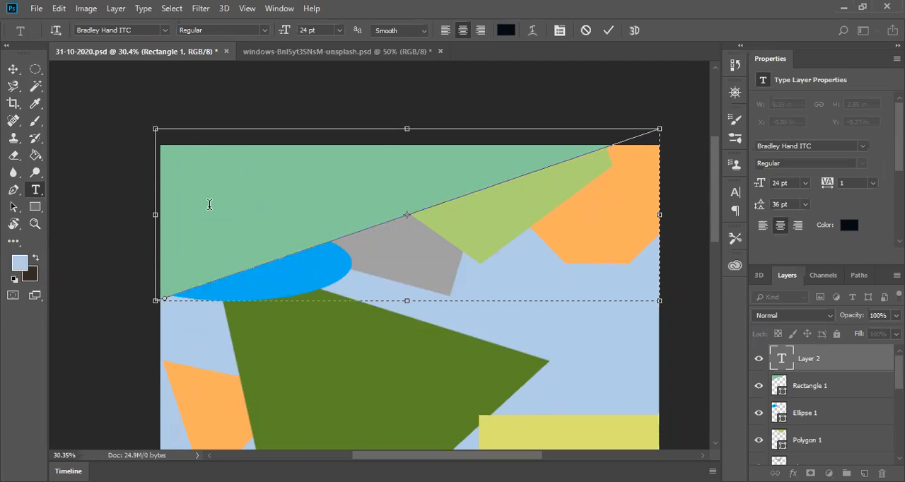
pyautogui.click(806, 362)
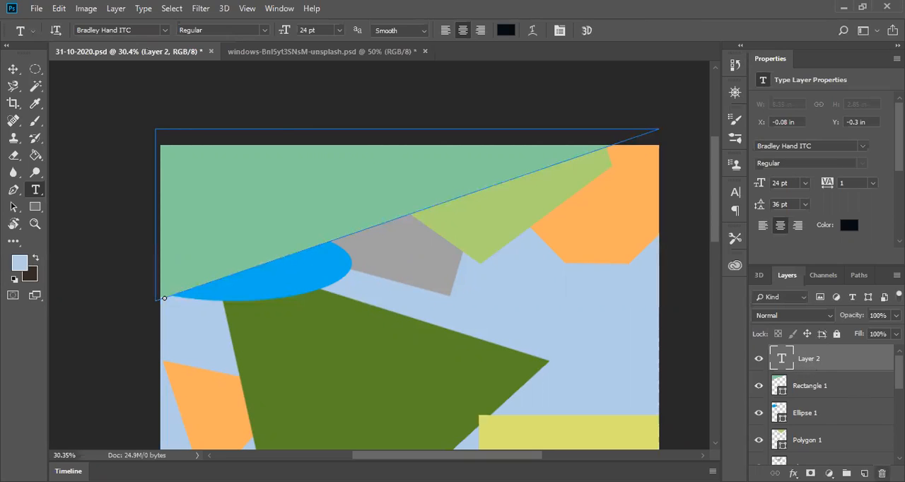
pyautogui.click(882, 474)
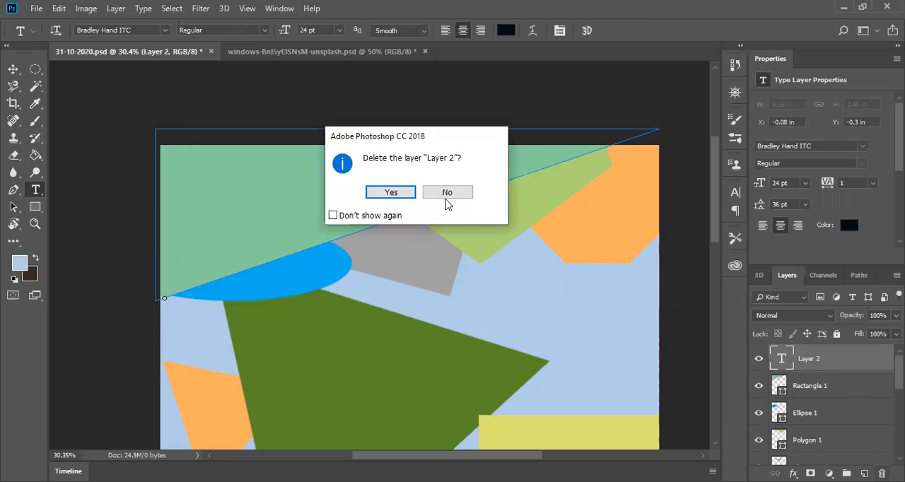
pyautogui.click(391, 193)
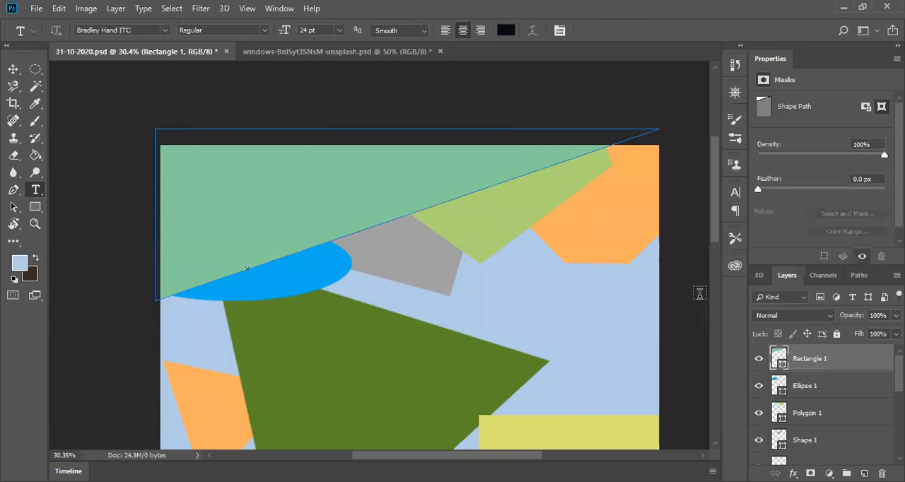
# Step: Switch the Type tool to left alignment in a new text inside the light green shape, and delete the empty text layer
pyautogui.click(182, 185)
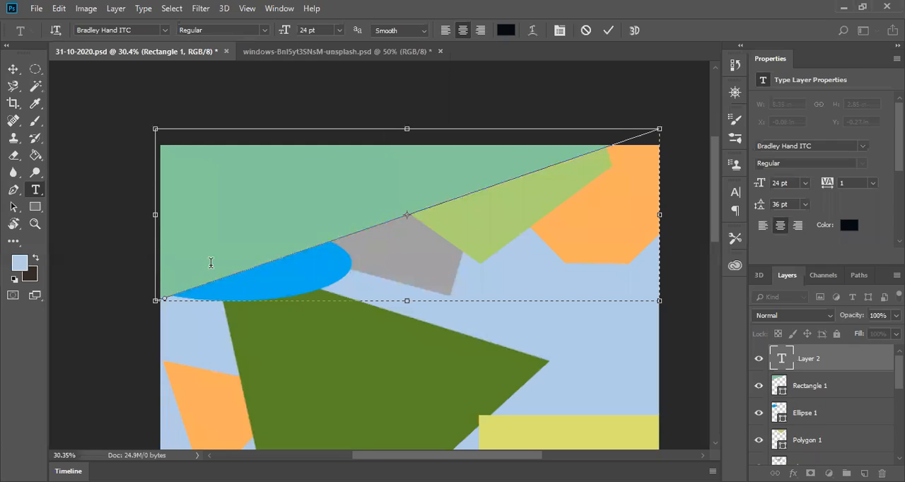
pyautogui.click(444, 31)
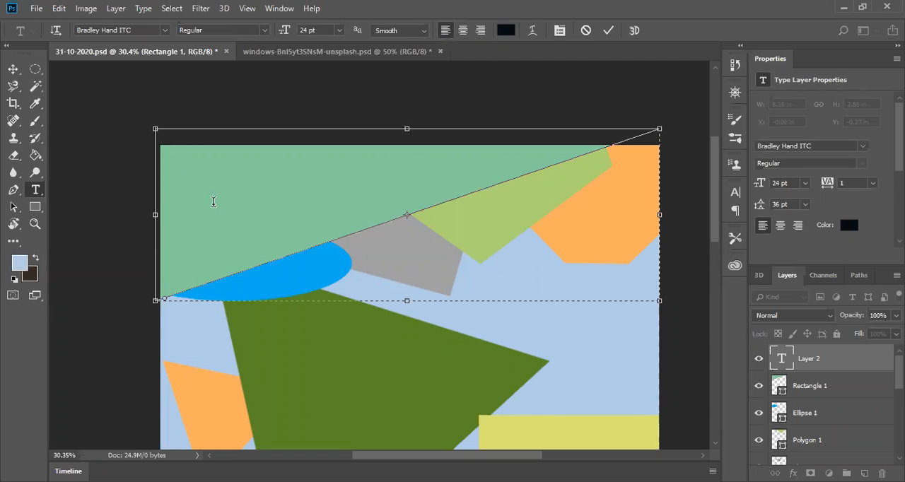
pyautogui.click(813, 360)
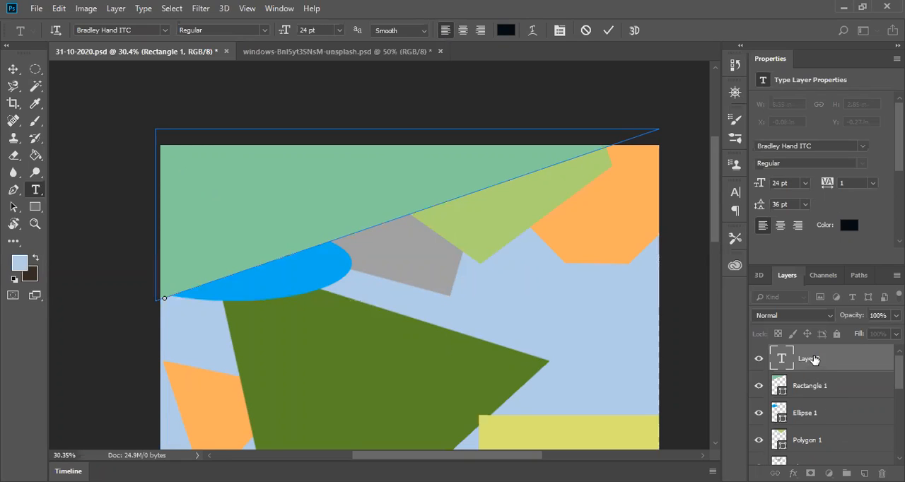
pyautogui.press('Delete')
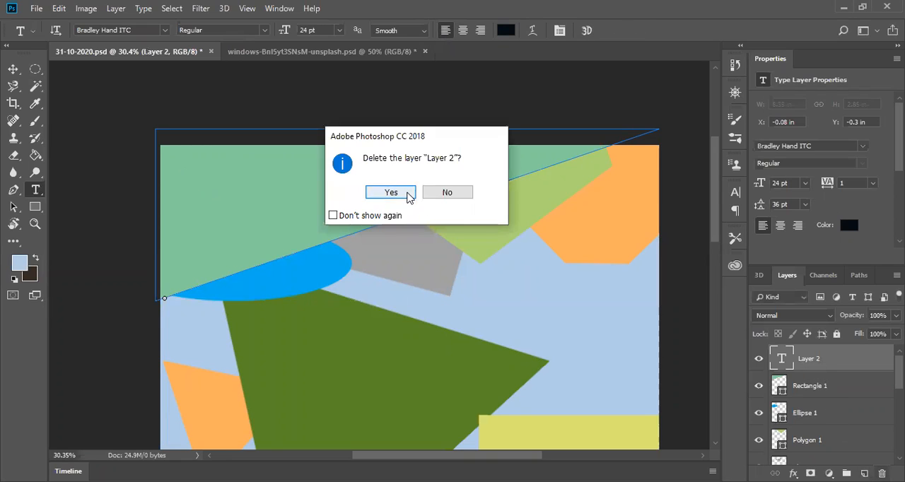
pyautogui.click(409, 196)
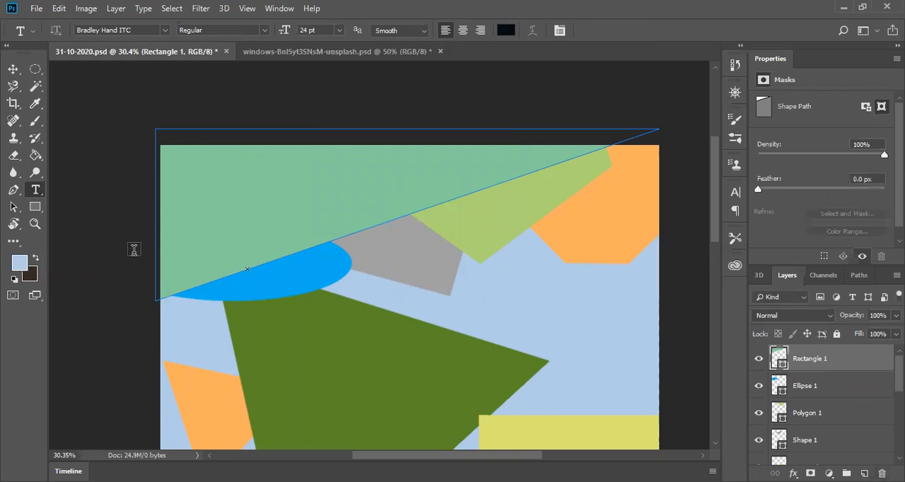
pyautogui.click(13, 69)
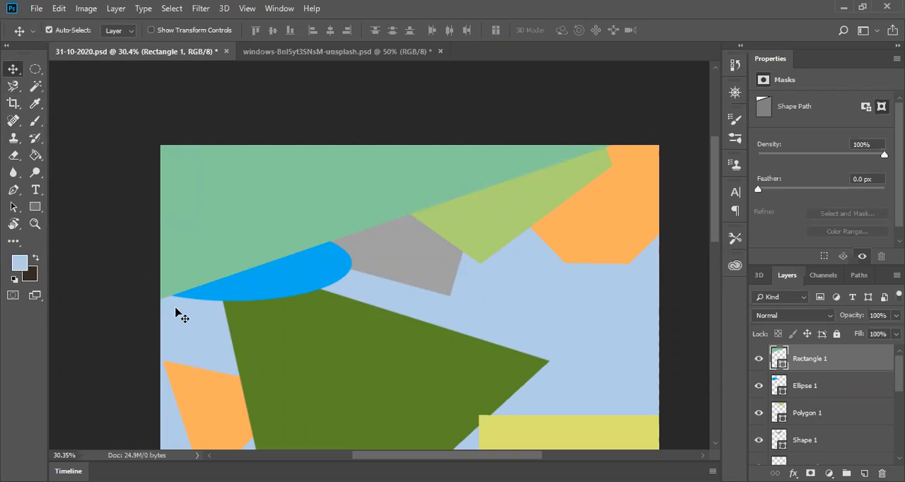
pyautogui.click(35, 190)
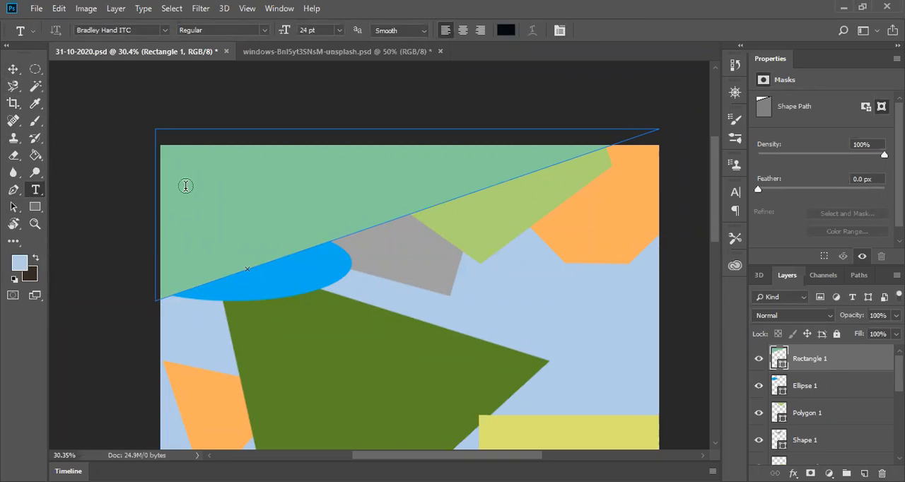
pyautogui.click(186, 184)
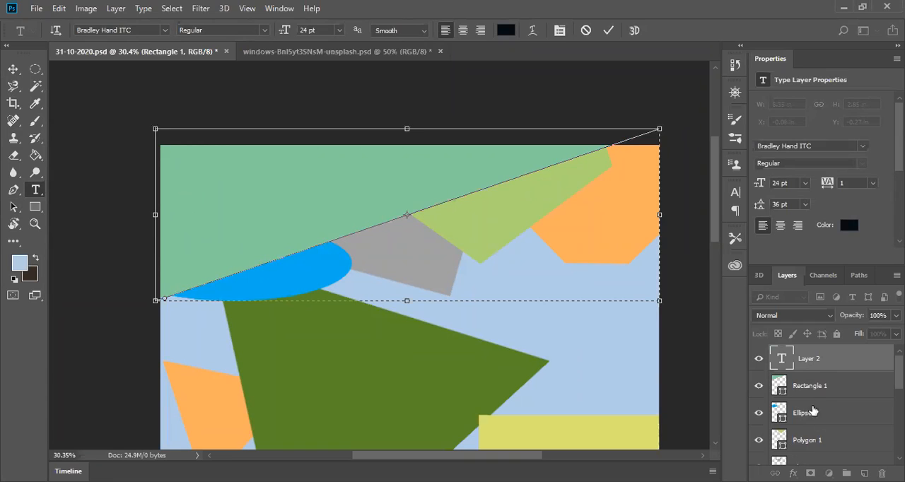
pyautogui.click(831, 365)
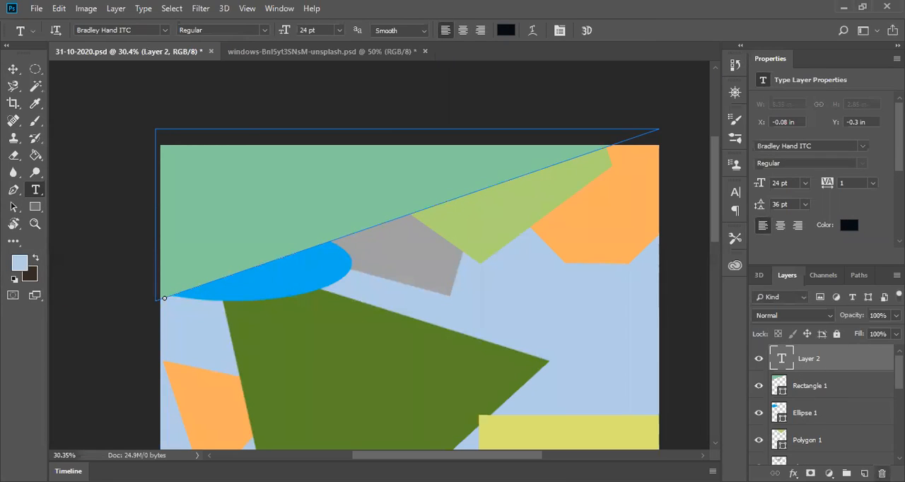
pyautogui.click(882, 474)
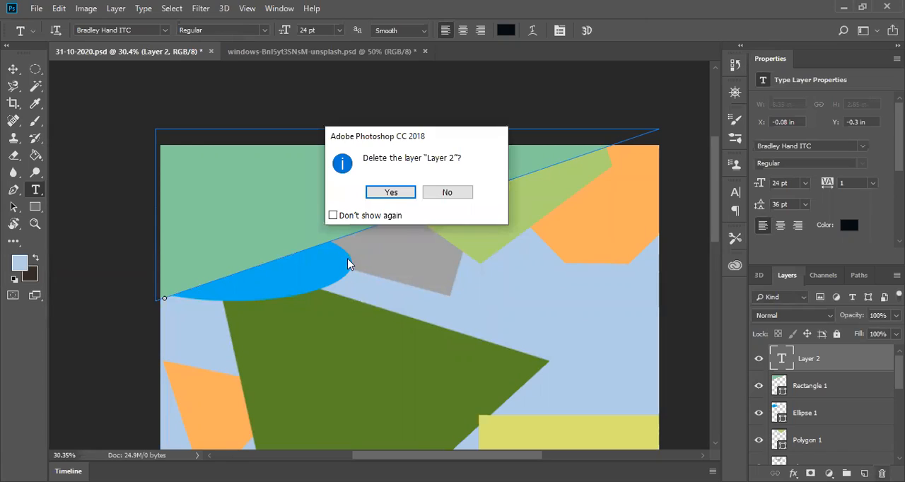
pyautogui.click(391, 192)
# Step: Add a new empty layer above Rectangle 1 and start a text near the upper-left corner of the light green shape
pyautogui.click(864, 473)
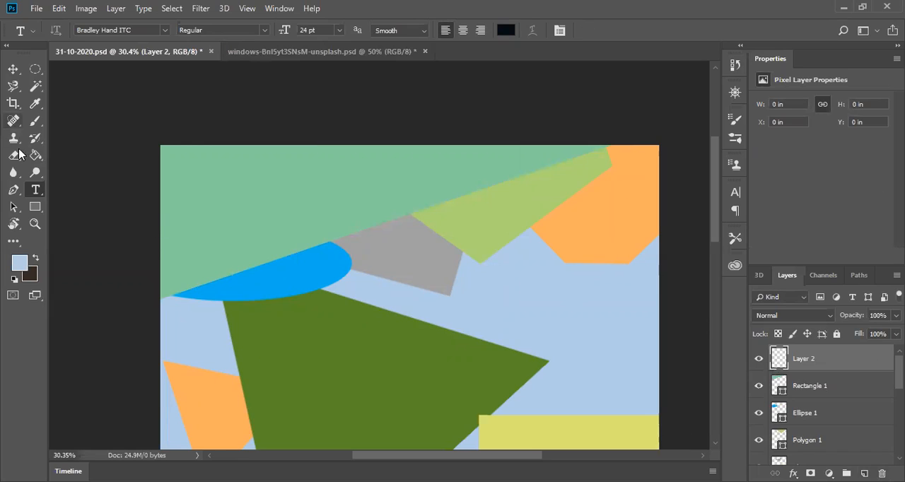
pyautogui.click(183, 183)
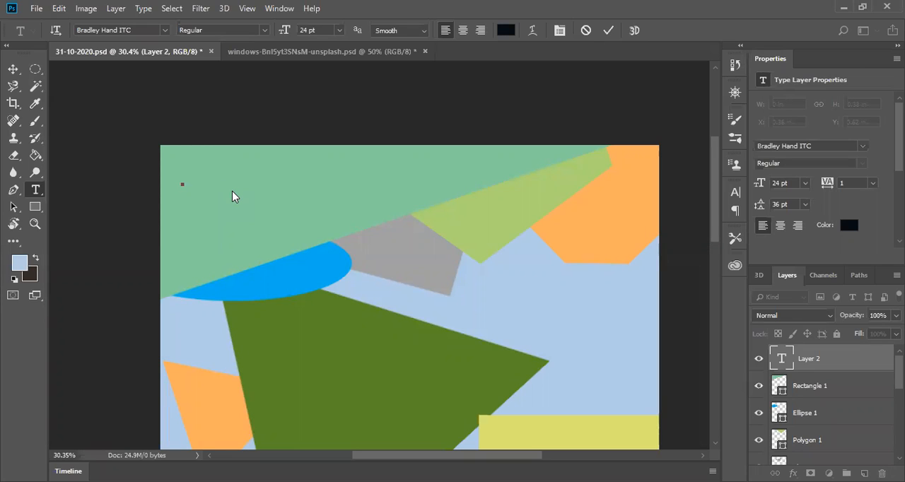
# Step: Try the Blackoak Std font on the new text with a test letter G
pyautogui.click(165, 31)
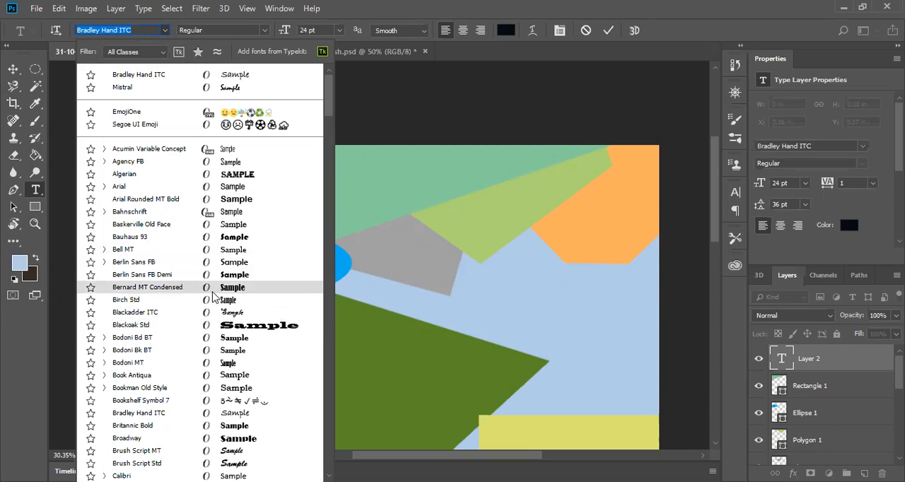
pyautogui.click(262, 328)
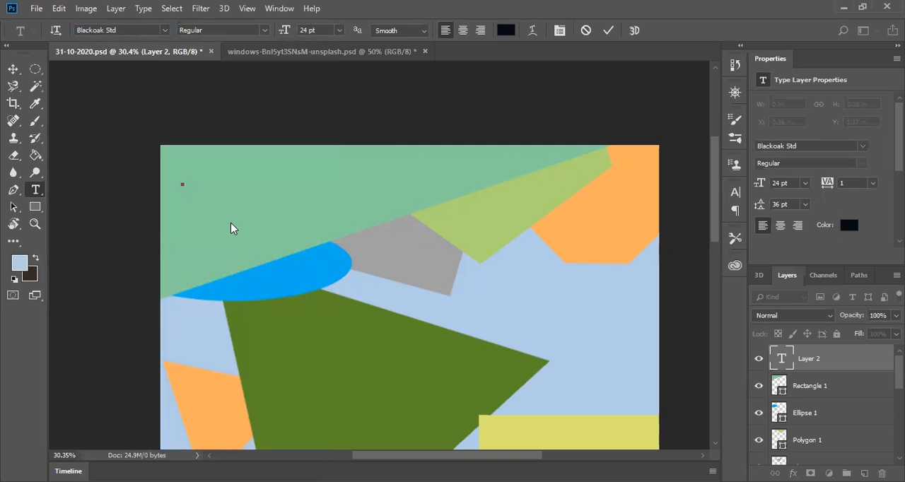
pyautogui.write('G')
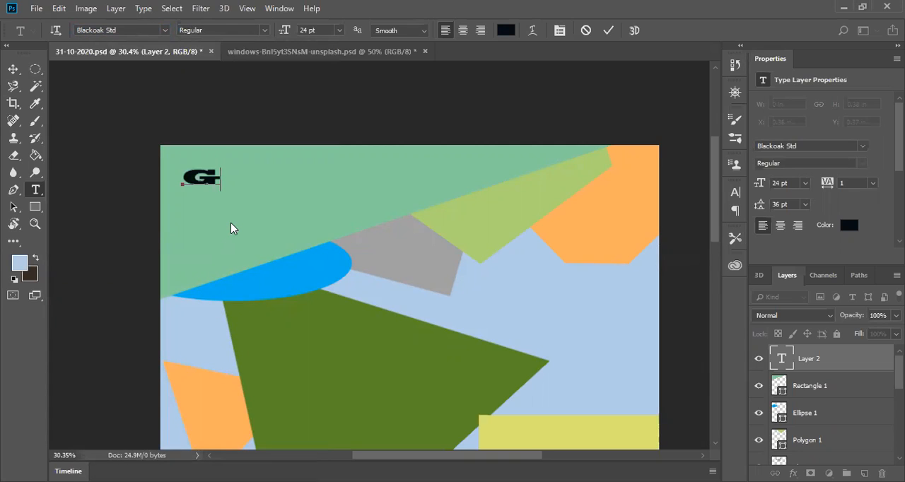
pyautogui.press('BackSpace')
# Step: Set the new text's font to Times New Roman Bold
pyautogui.click(164, 31)
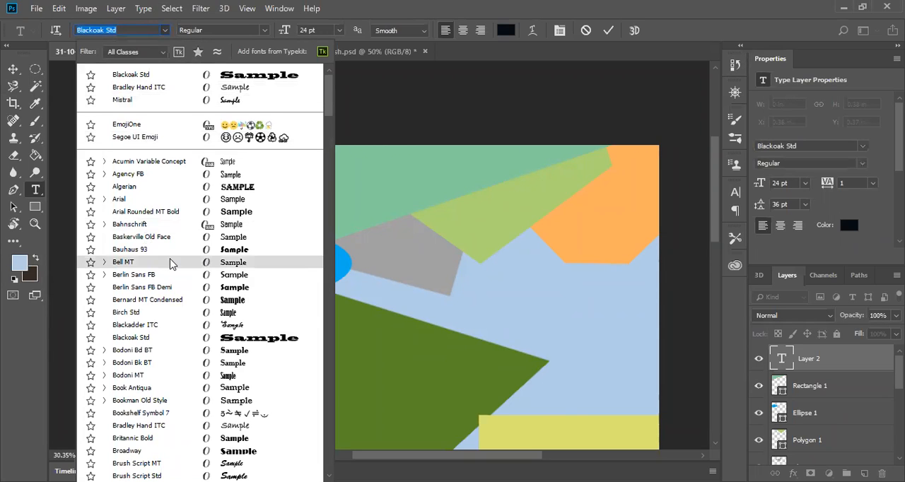
pyautogui.scroll(-5, 125, 315)
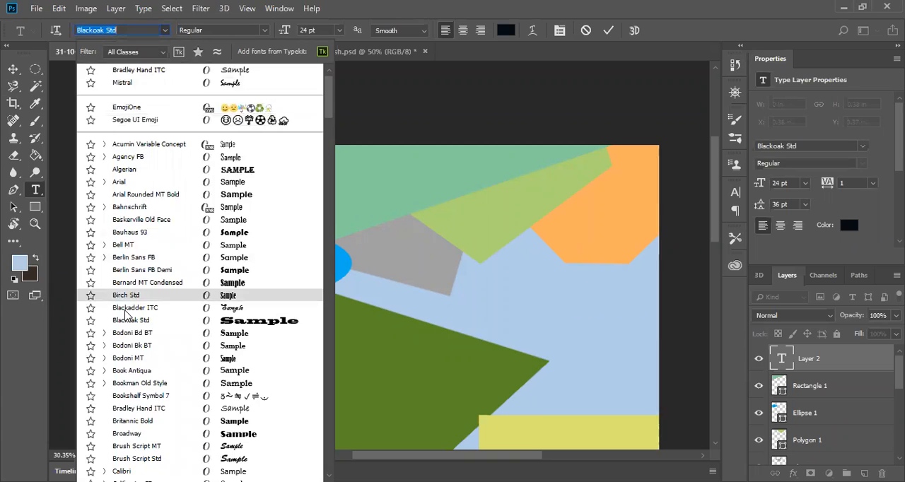
pyautogui.scroll(-3, 125, 316)
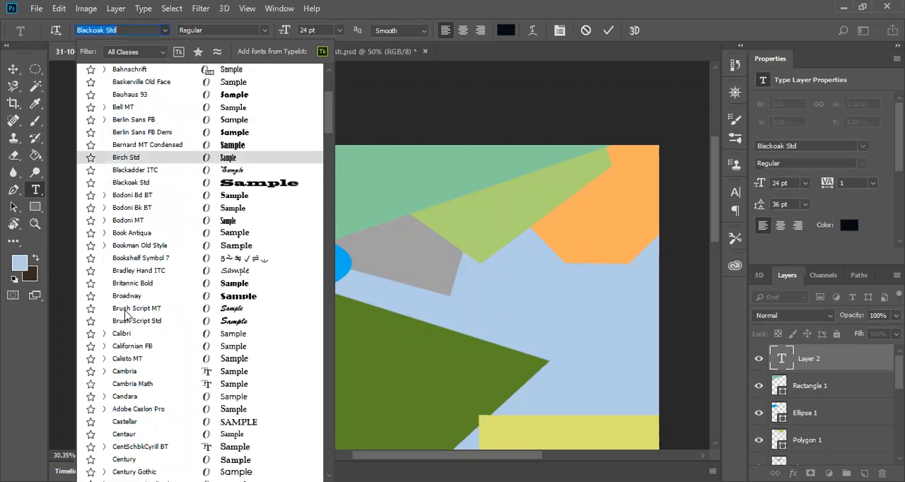
pyautogui.scroll(-4, 119, 245)
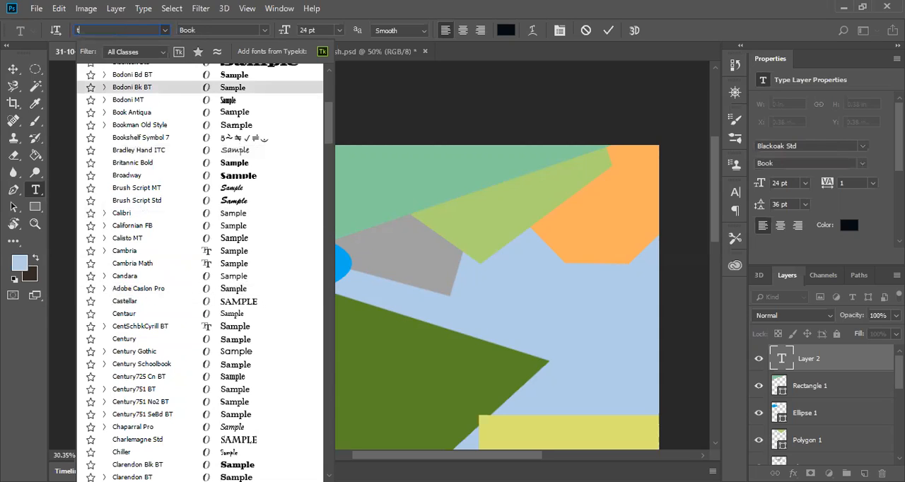
pyautogui.write('i')
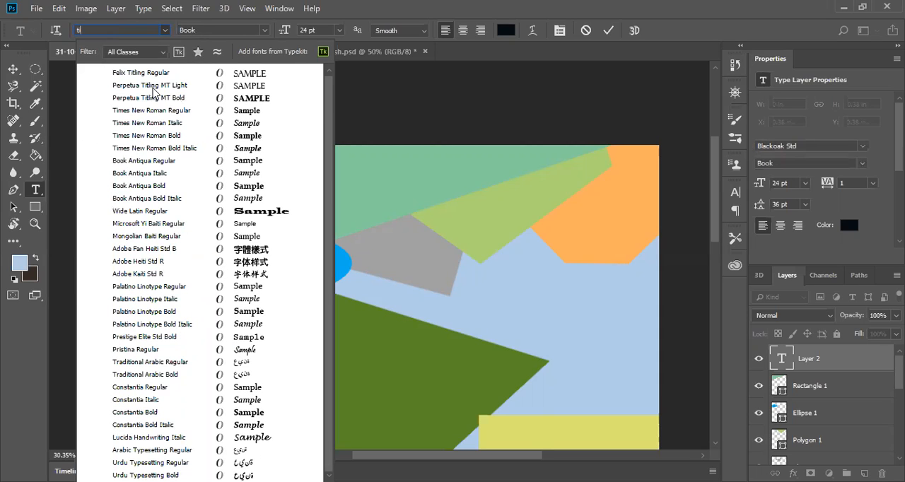
pyautogui.write('me')
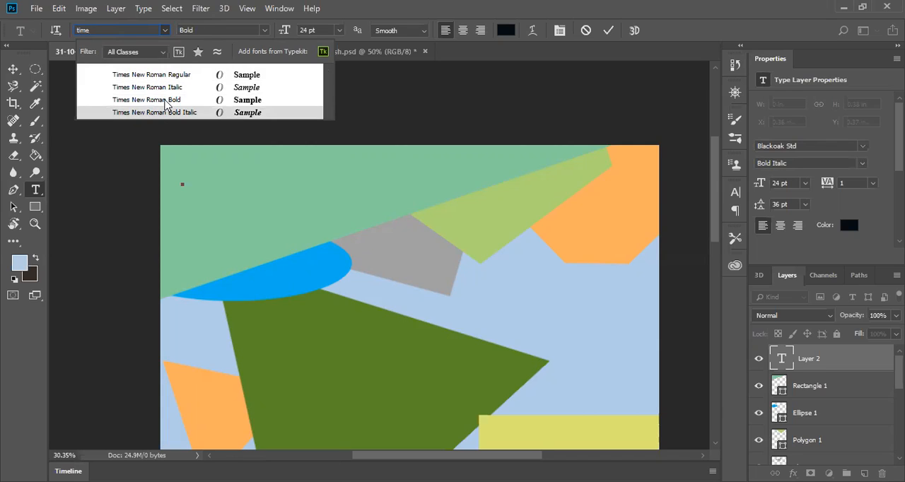
pyautogui.click(165, 101)
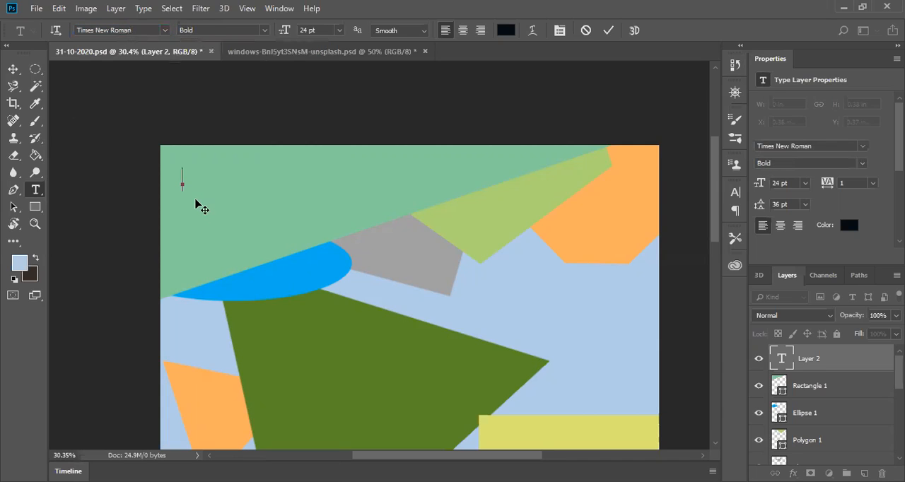
# Step: Enter the heading "Govt Vocational Training Institute" on the light green shape and commit it
pyautogui.write('Govt Technical')
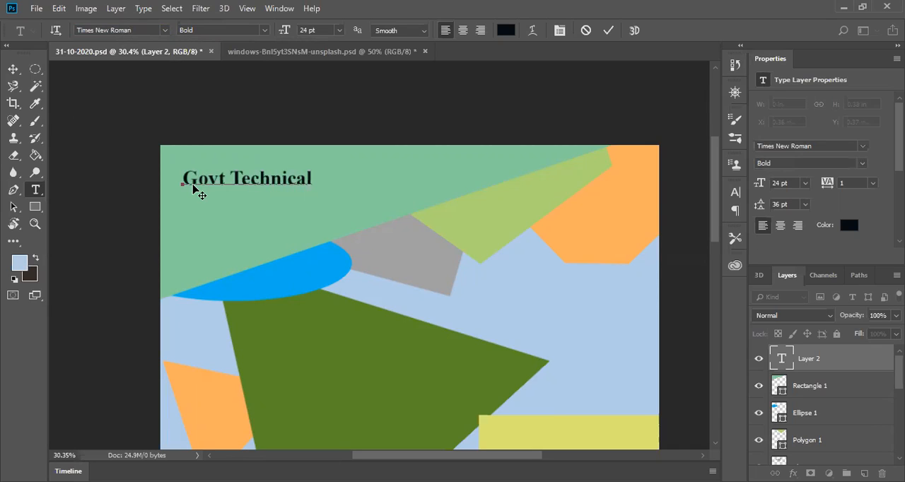
pyautogui.press('BackSpace')
pyautogui.press('BackSpace')
pyautogui.press('BackSpace')
pyautogui.press('BackSpace')
pyautogui.press('BackSpace')
pyautogui.press('BackSpace')
pyautogui.press('BackSpace')
pyautogui.press('BackSpace')
pyautogui.press('BackSpace')
pyautogui.press('BackSpace')
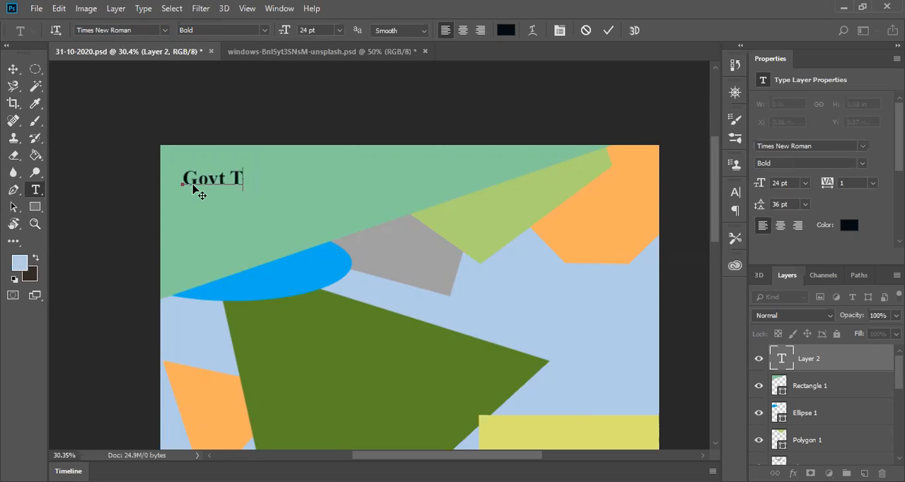
pyautogui.write('Vocational')
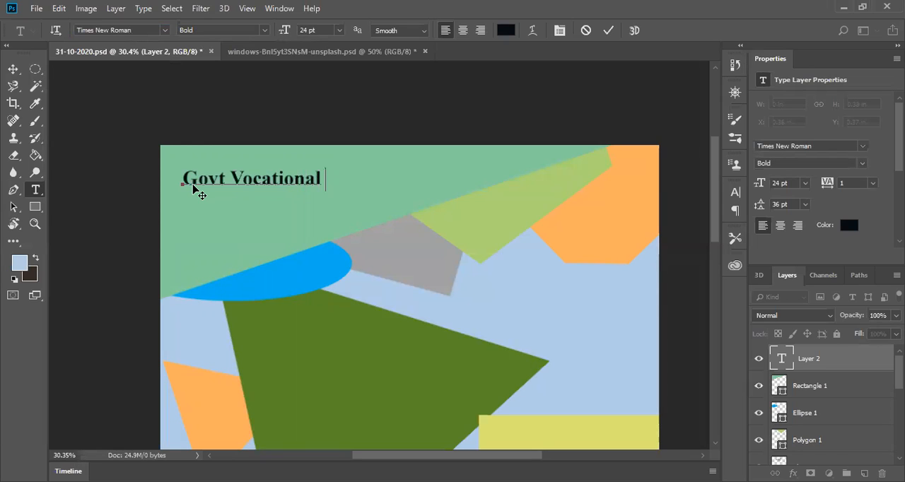
pyautogui.write(' Trainin')
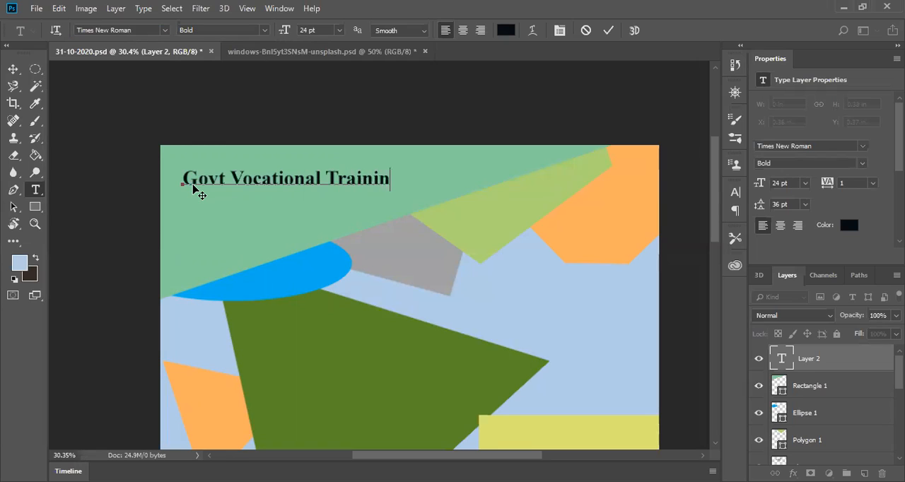
pyautogui.write('g Inst')
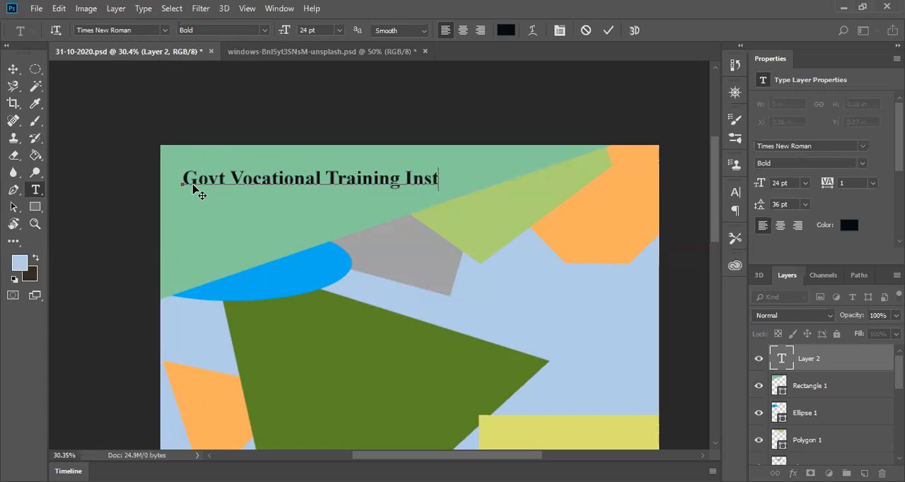
pyautogui.write('iti')
pyautogui.press('BackSpace')
pyautogui.press('BackSpace')
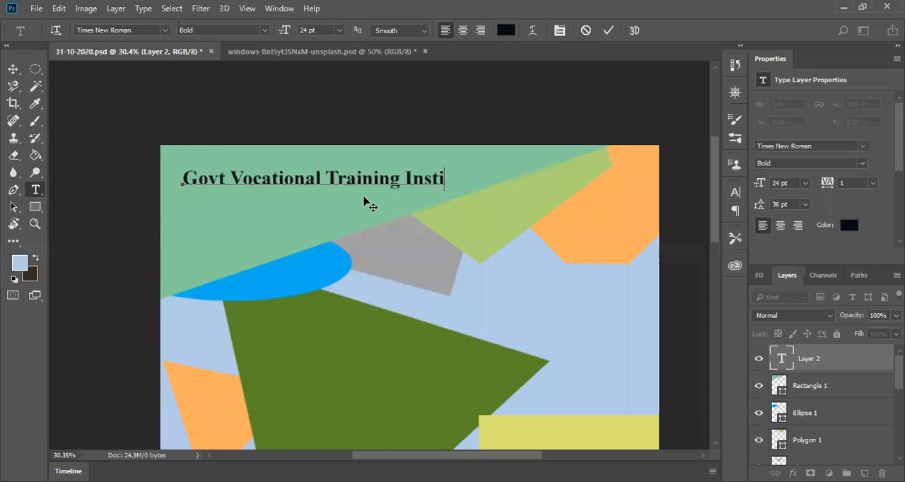
pyautogui.write('tute')
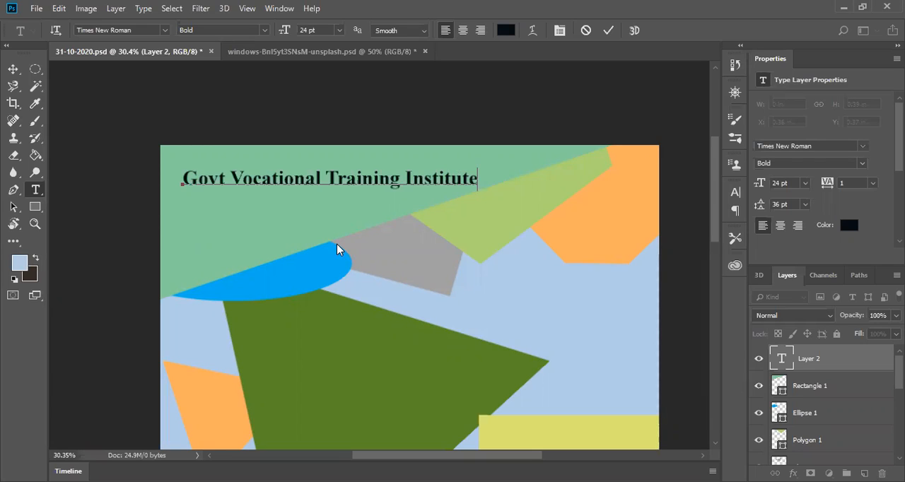
pyautogui.click(605, 31)
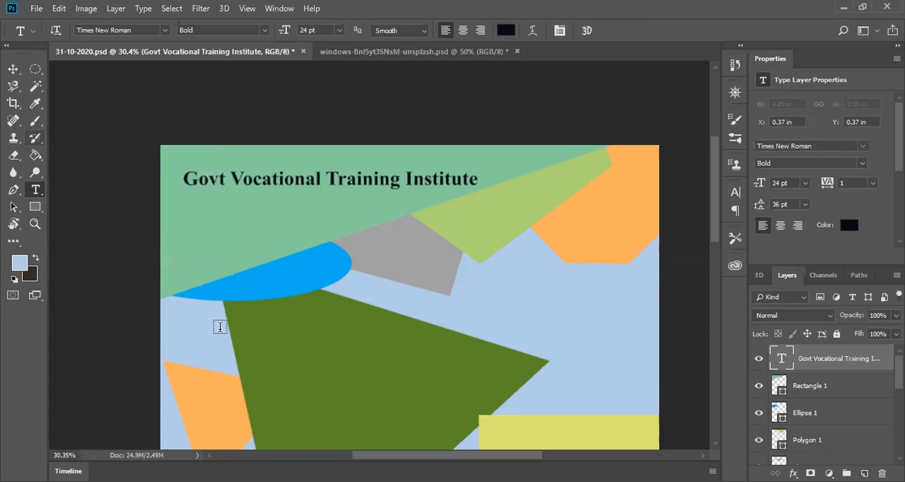
# Step: Start a second text just below the heading's first letter and set its size to 16 pt
pyautogui.click(186, 207)
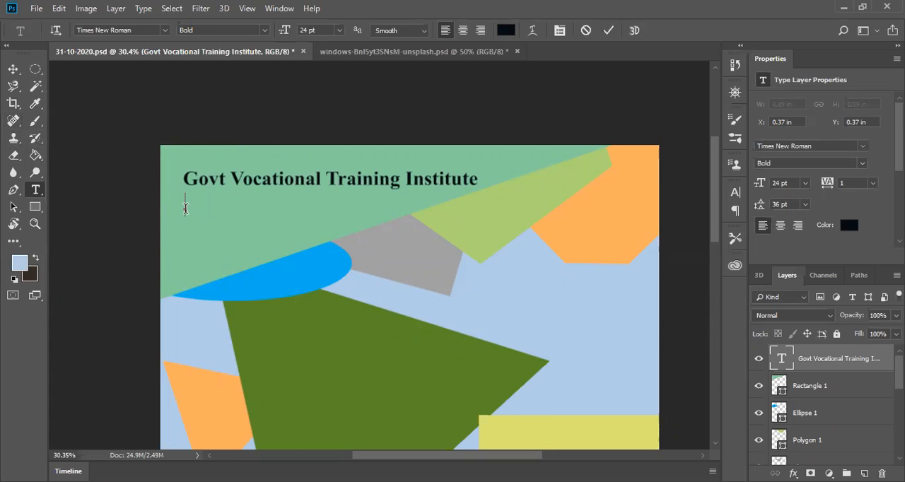
pyautogui.click(339, 31)
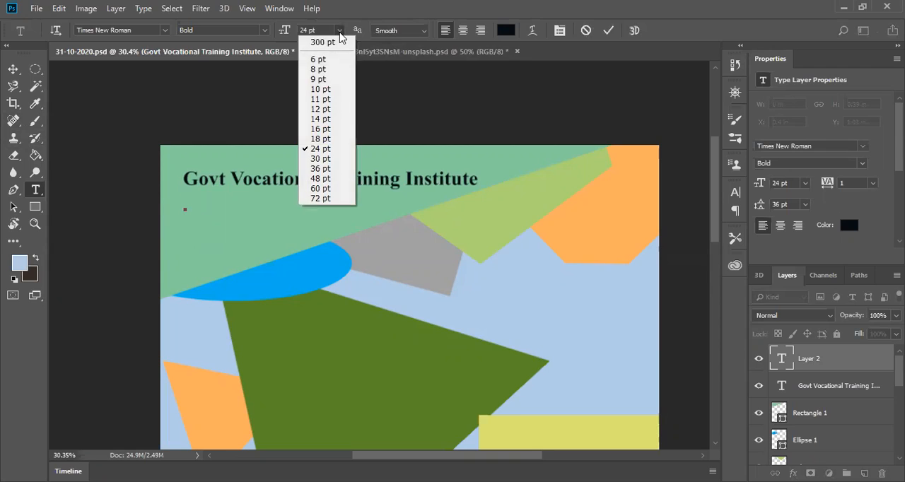
pyautogui.click(321, 130)
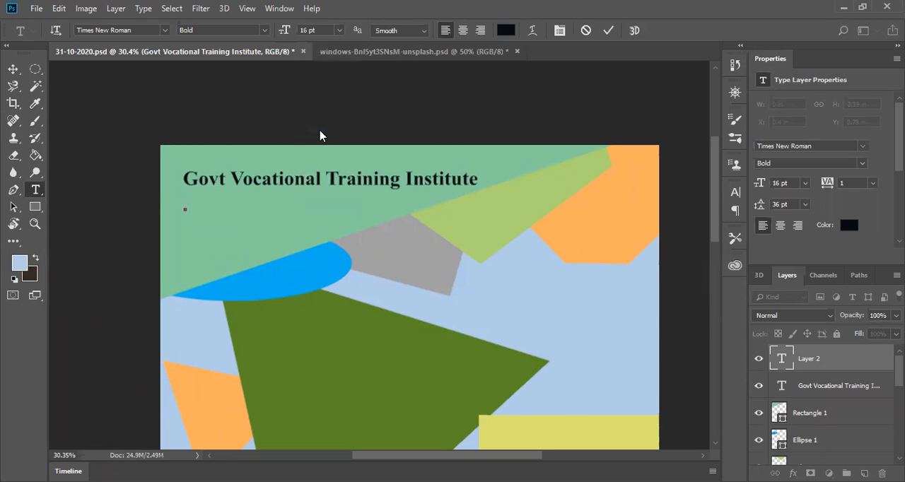
# Step: Try the dark blue 0e2785 as the second text's color with a test letter Q
pyautogui.click(505, 32)
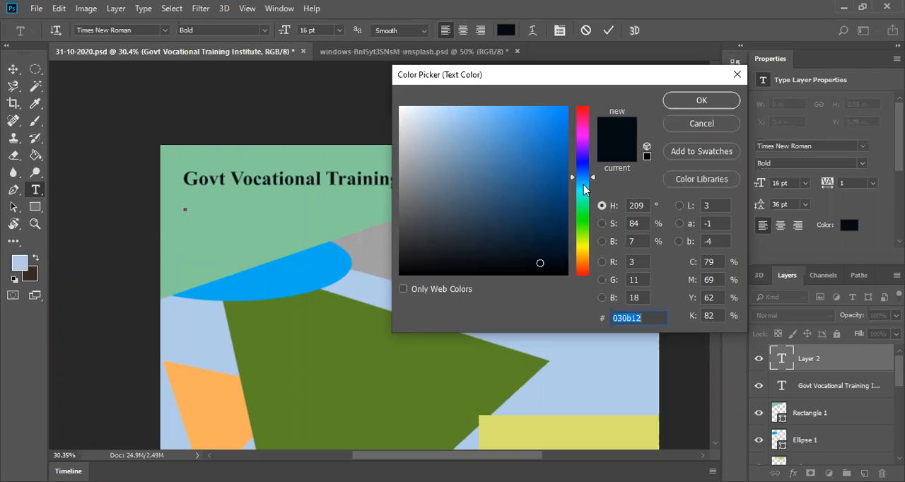
pyautogui.moveTo(583, 183); pyautogui.dragTo(582, 169)
pyautogui.click(551, 187)
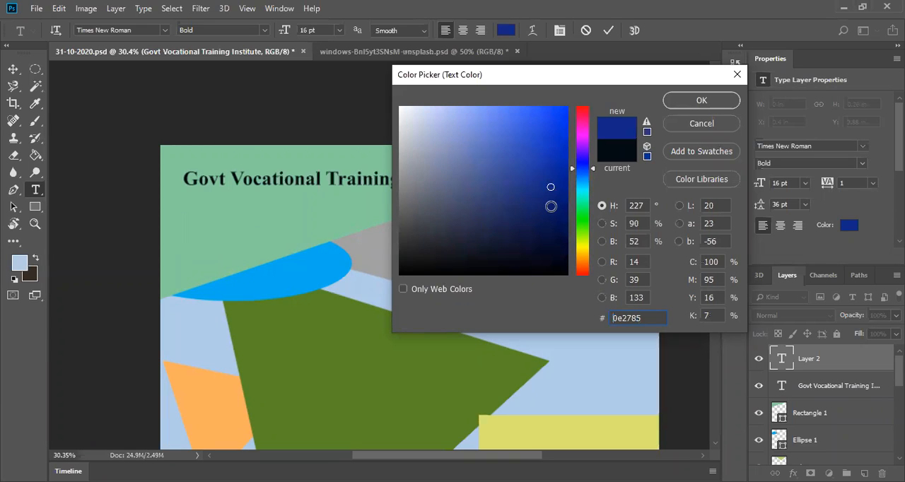
pyautogui.click(685, 102)
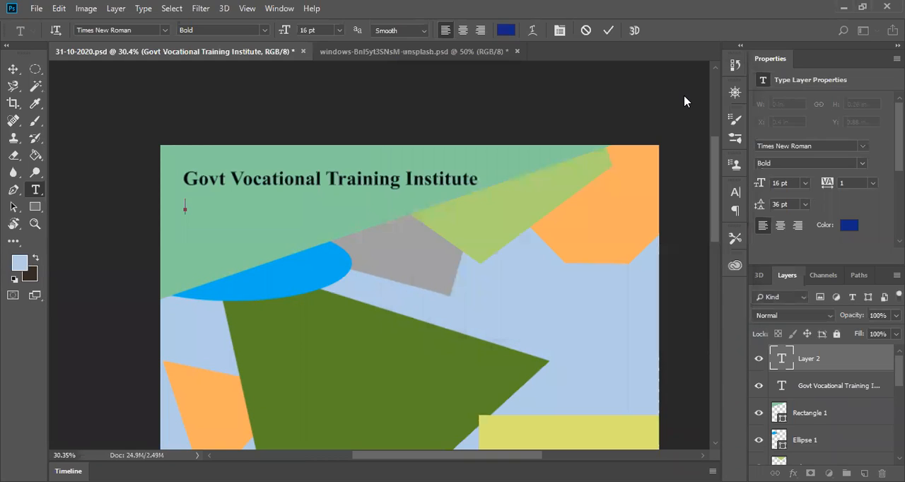
pyautogui.write('Q')
pyautogui.press('BackSpace')
# Step: Set the second text's color to the dark green 054003
pyautogui.click(499, 31)
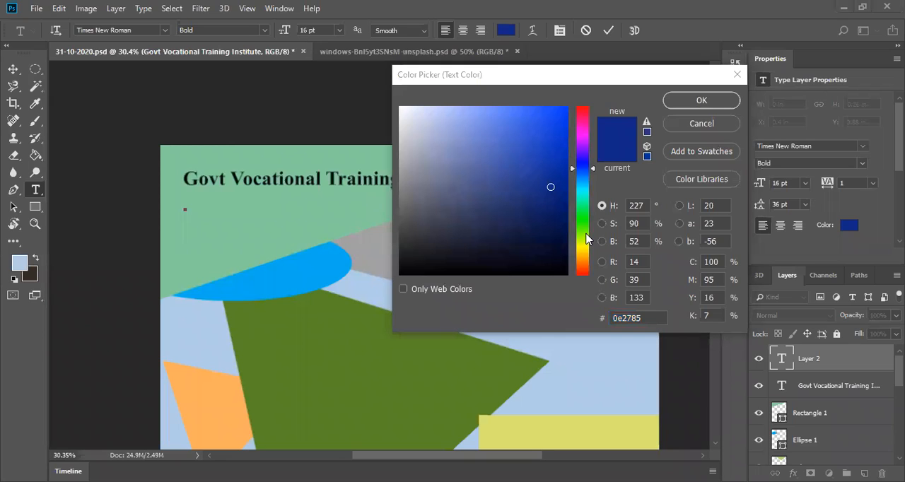
pyautogui.click(584, 221)
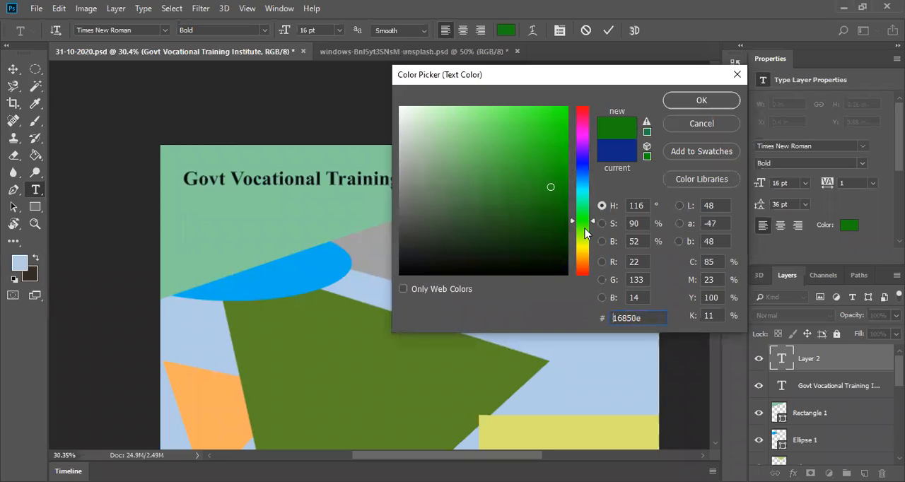
pyautogui.moveTo(584, 230); pyautogui.dragTo(584, 225)
pyautogui.click(562, 233)
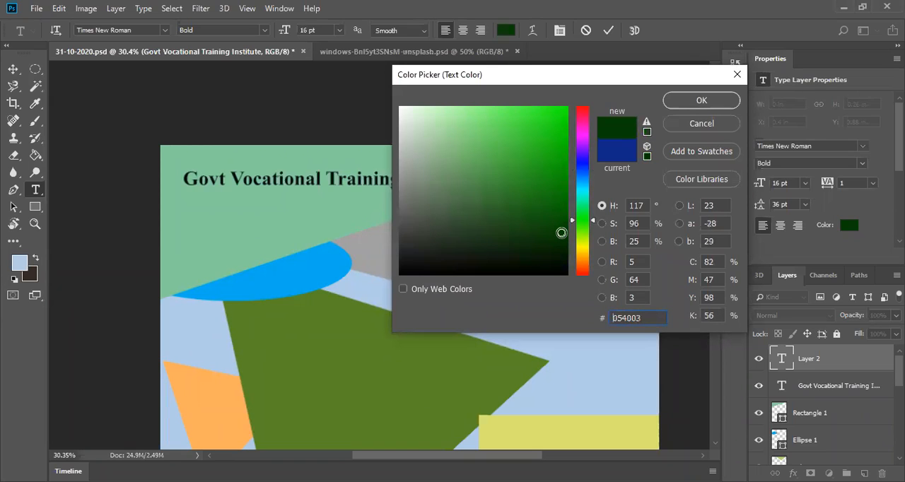
pyautogui.click(704, 102)
# Step: Enter the institute's address line as the second text below the heading and commit it
pyautogui.write('Qasim')
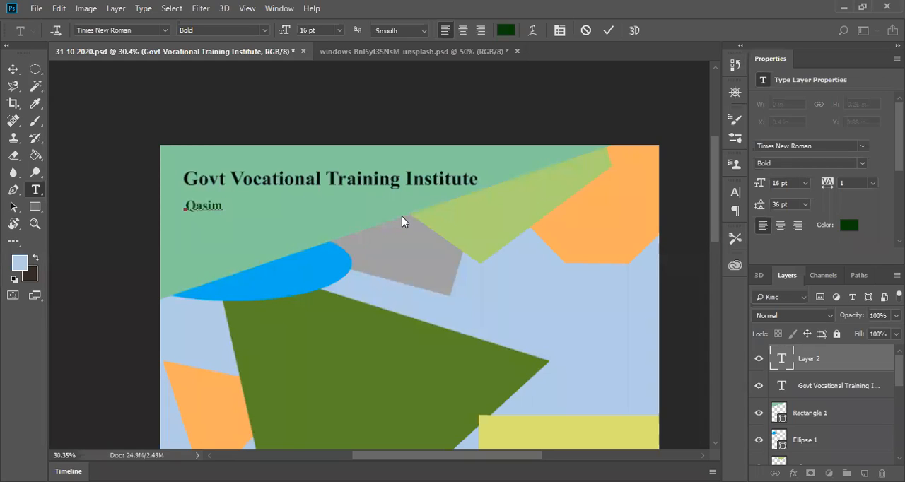
pyautogui.write('pur Colony Mu')
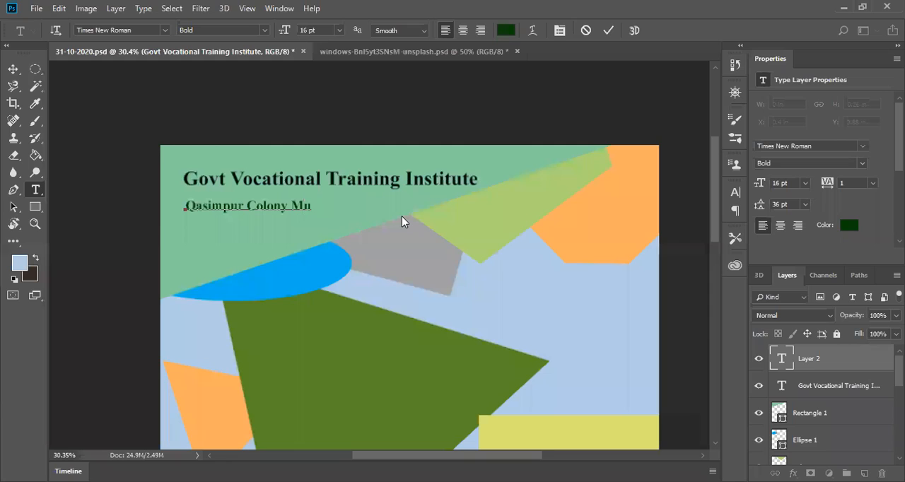
pyautogui.write('ltan')
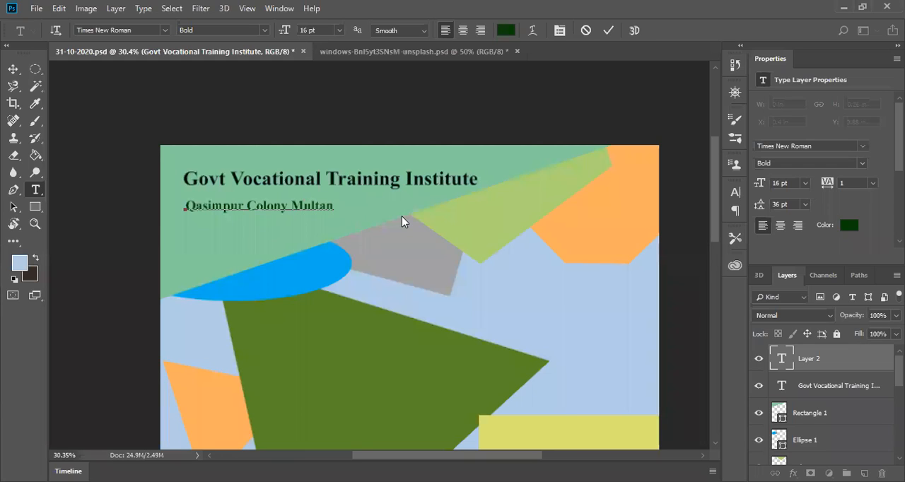
pyautogui.click(295, 256)
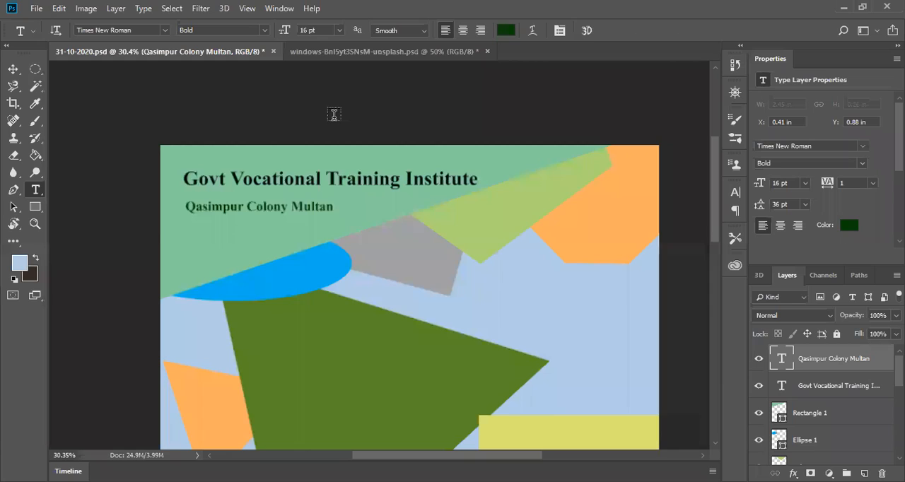
# Step: Draw a rectangle about 970 by 416 px over the light blue area between the orange shape and the lower yellow rectangle
pyautogui.scroll(-1, 246, 317)
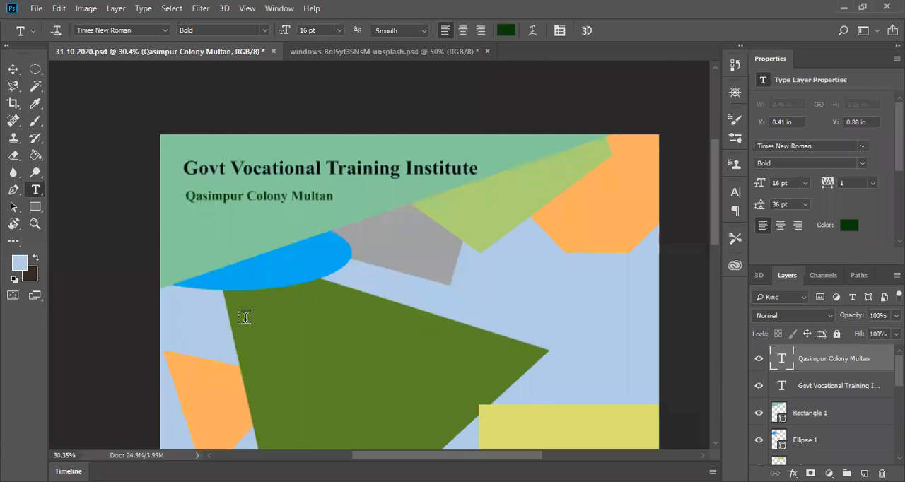
pyautogui.scroll(-4, 585, 309)
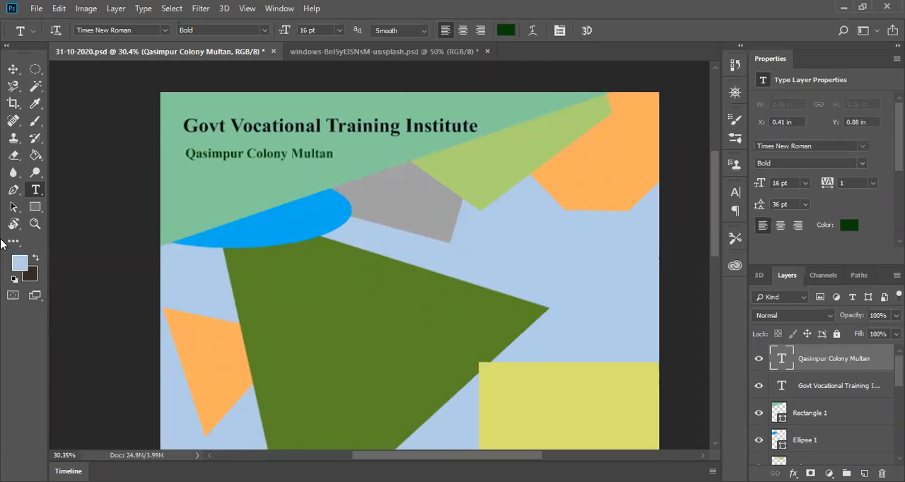
pyautogui.click(34, 207)
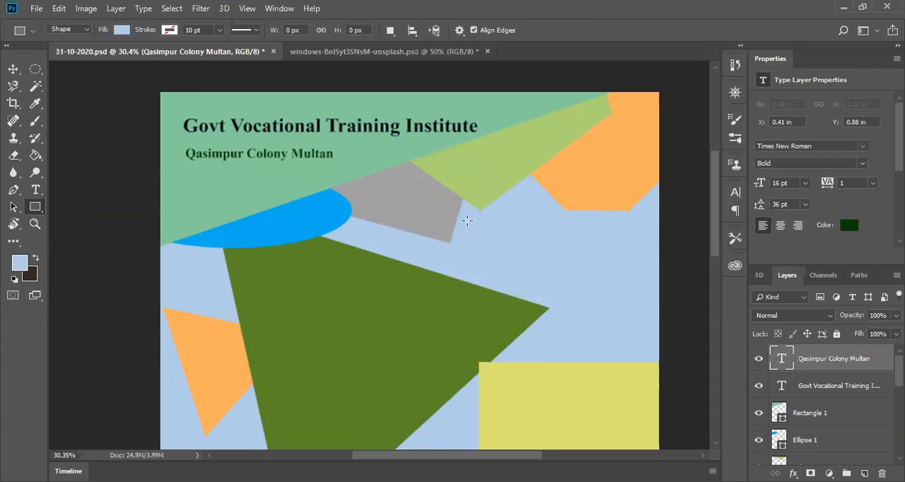
pyautogui.moveTo(467, 219); pyautogui.dragTo(662, 302)
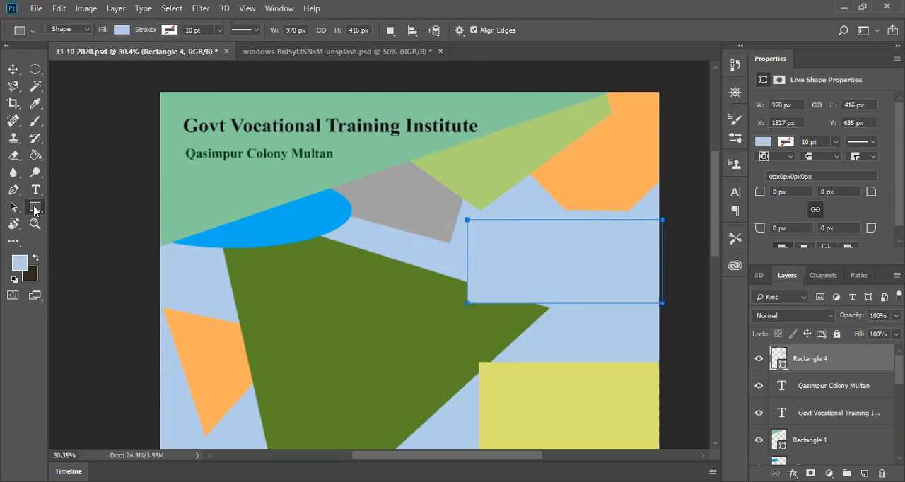
# Step: Try bright yellow fills on the new rectangle and settle on the light pastel yellow swatch
pyautogui.rightClick(35, 210)
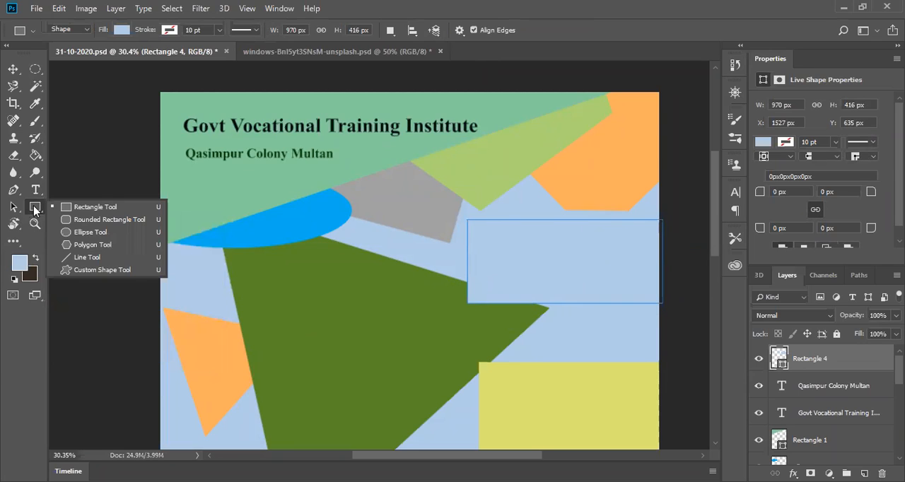
pyautogui.click(122, 60)
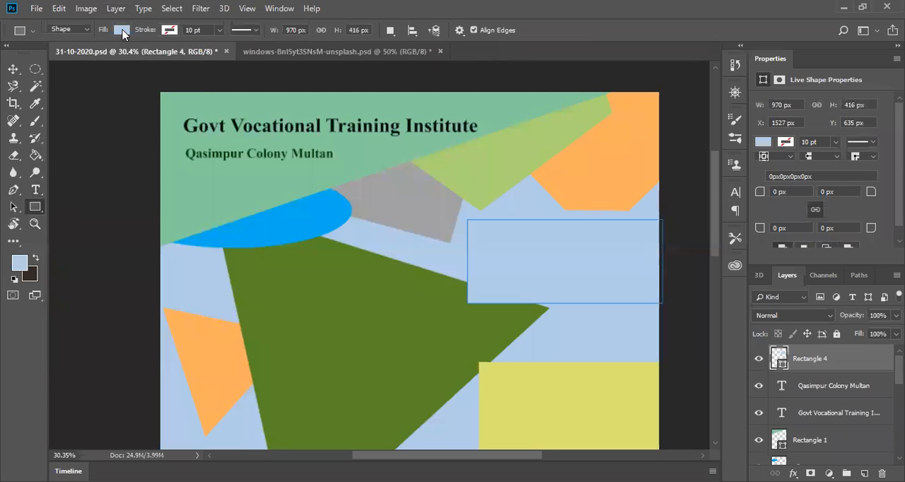
pyautogui.click(122, 31)
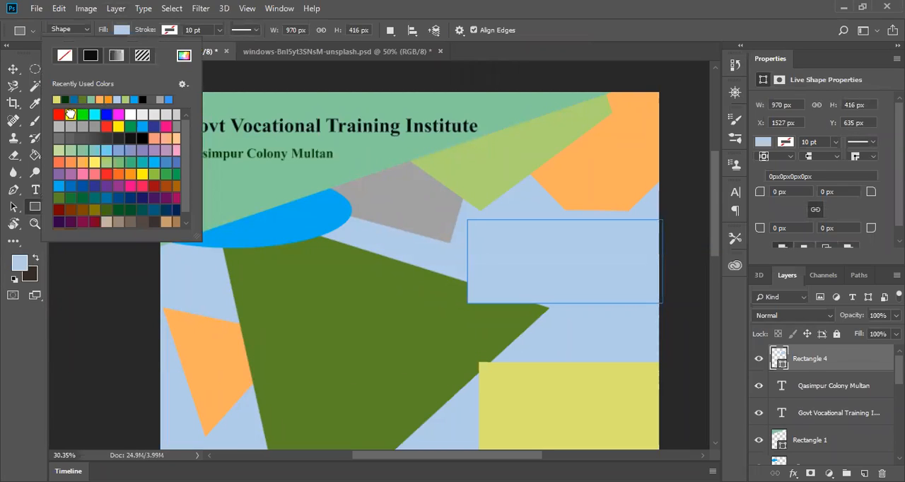
pyautogui.click(70, 114)
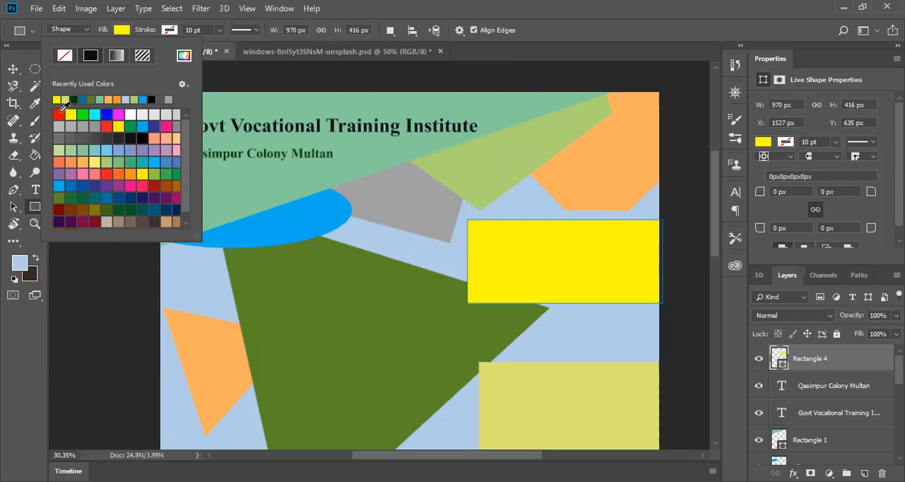
pyautogui.click(144, 174)
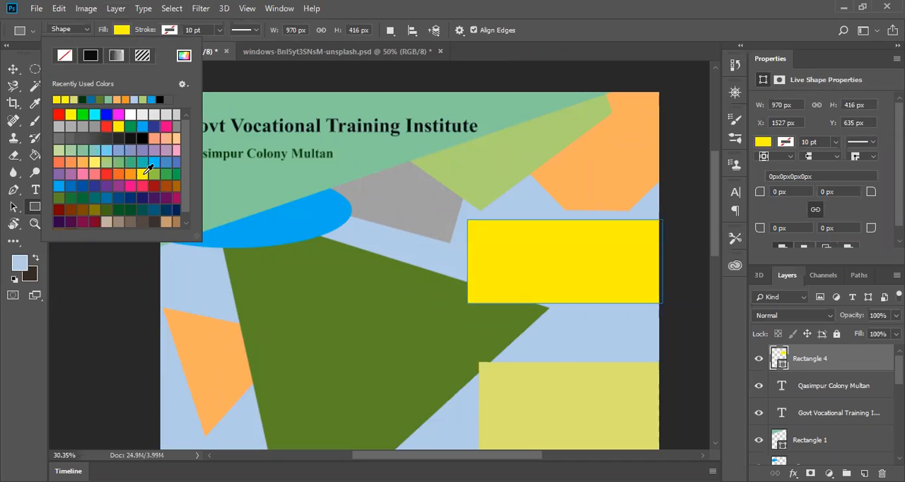
pyautogui.click(92, 161)
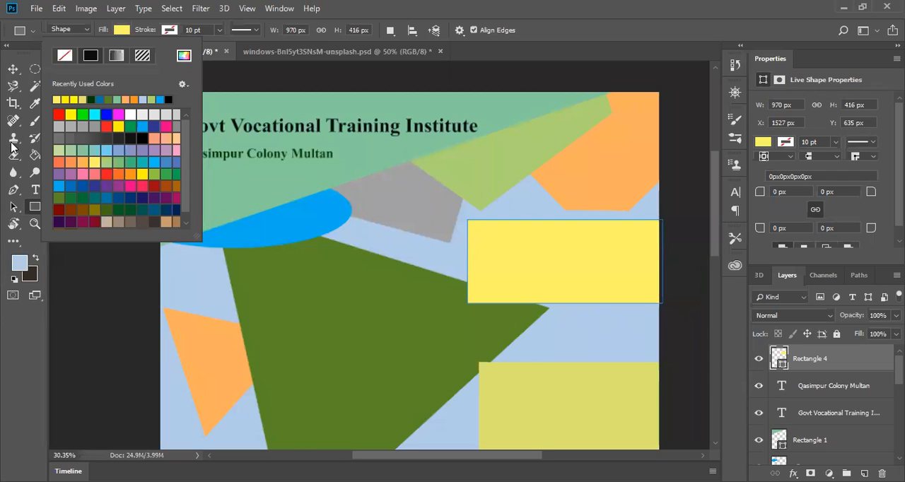
pyautogui.click(117, 395)
pyautogui.click(526, 112)
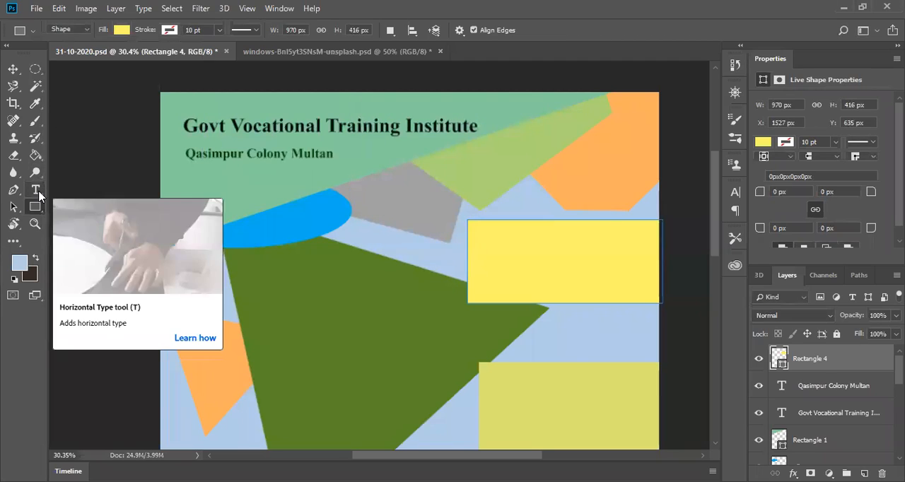
# Step: Start a text inside the new light yellow rectangle and remove the test letter A
pyautogui.click(38, 193)
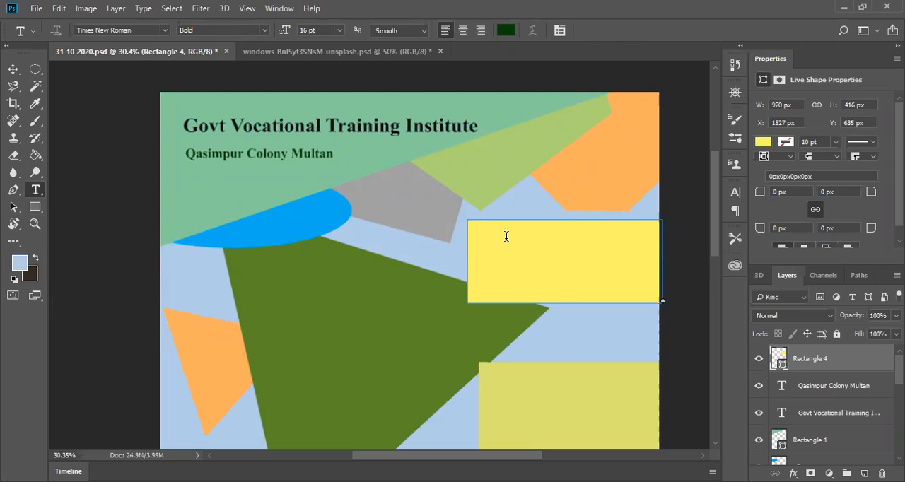
pyautogui.click(505, 236)
pyautogui.press('Escape')
pyautogui.click(487, 237)
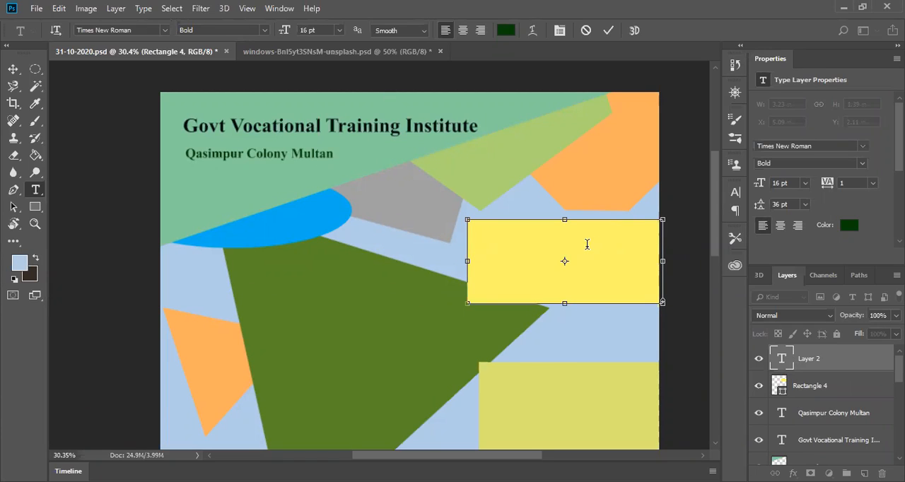
pyautogui.write('A')
pyautogui.press('BackSpace')
pyautogui.write('A')
pyautogui.press('BackSpace')
# Step: Set the color of the text in the yellow rectangle to the red e42e20
pyautogui.click(506, 31)
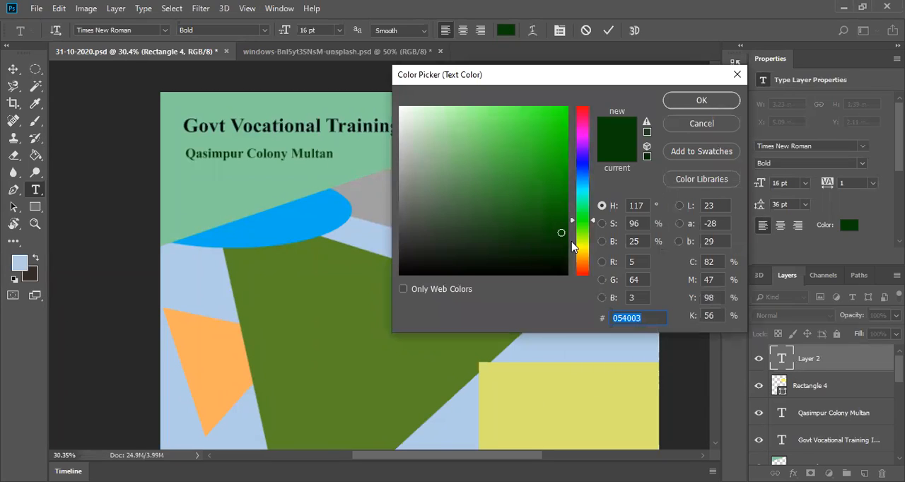
pyautogui.click(584, 272)
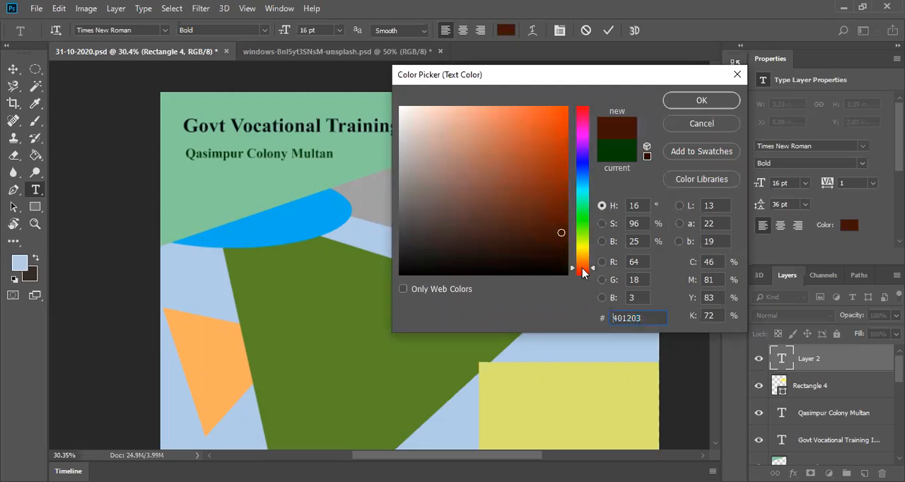
pyautogui.click(584, 273)
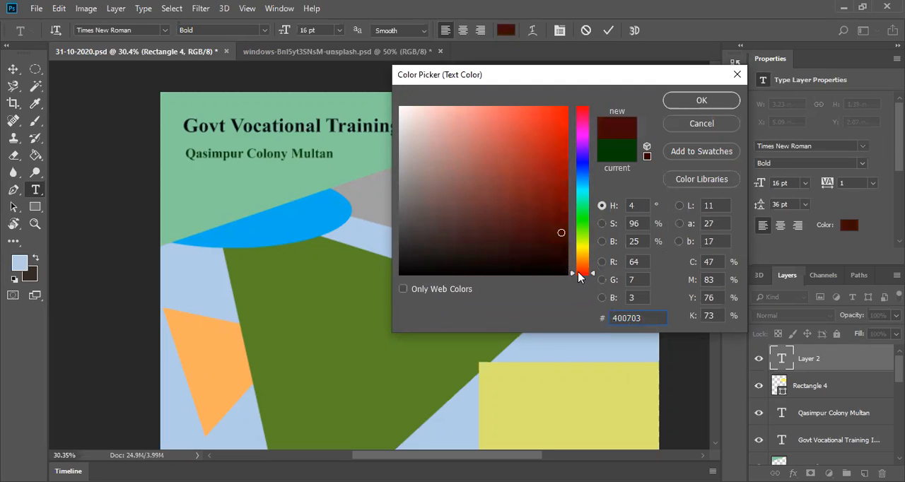
pyautogui.click(547, 164)
pyautogui.moveTo(546, 163); pyautogui.dragTo(544, 124)
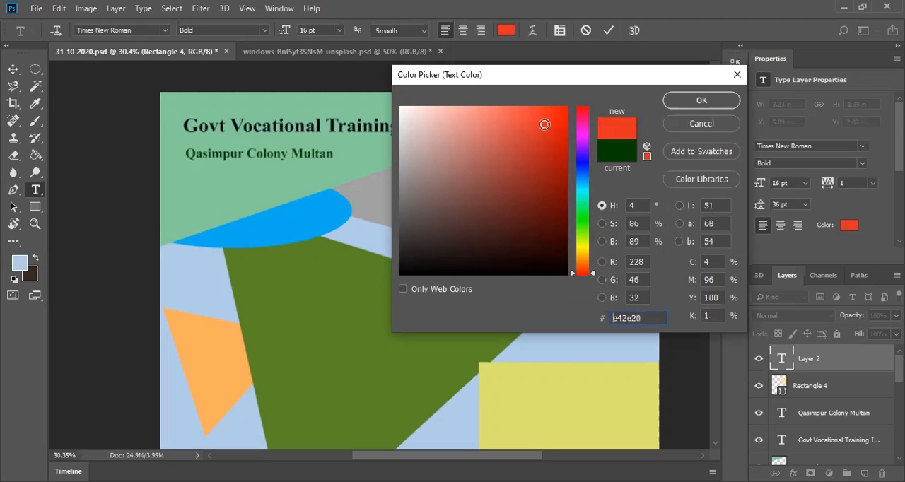
pyautogui.click(681, 101)
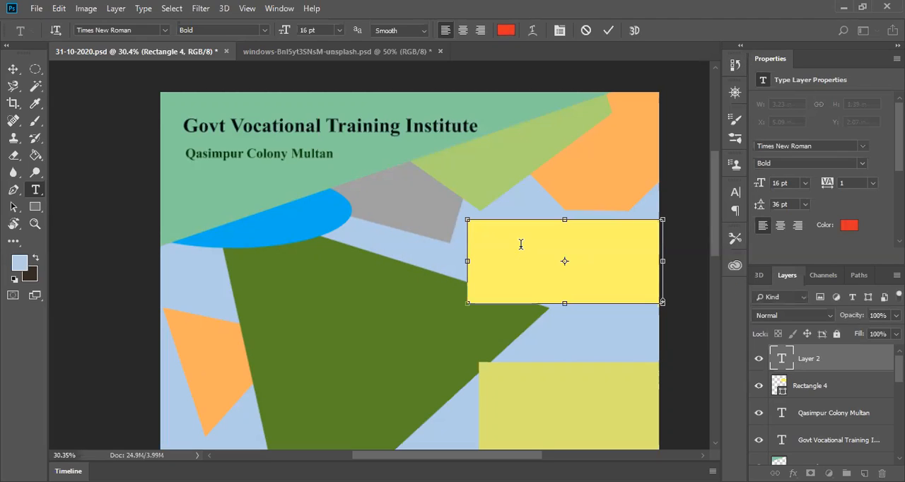
# Step: Enter "Admission Open Now" in the yellow rectangle's text box
pyautogui.write('Ad')
pyautogui.write('d')
pyautogui.write('si')
pyautogui.press('BackSpace')
pyautogui.press('BackSpace')
pyautogui.press('BackSpace')
pyautogui.press('BackSpace')
pyautogui.press('BackSpace')
pyautogui.write('mission ')
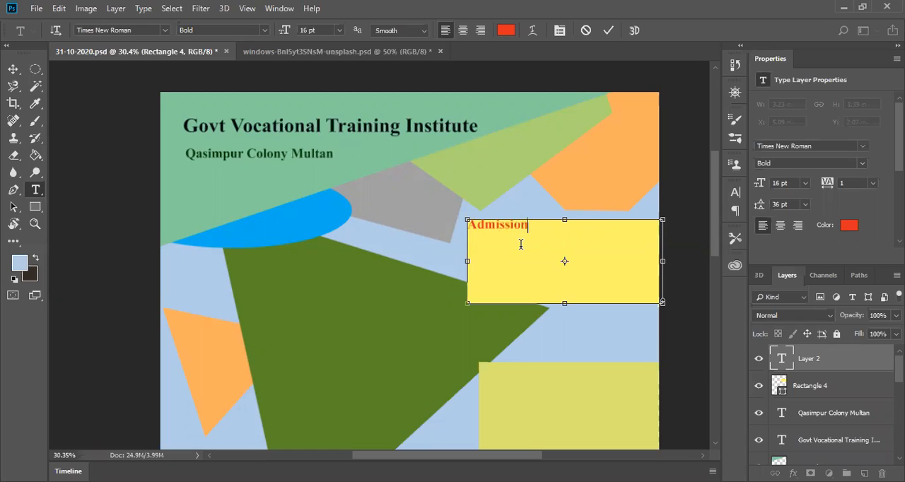
pyautogui.write('Open Now')
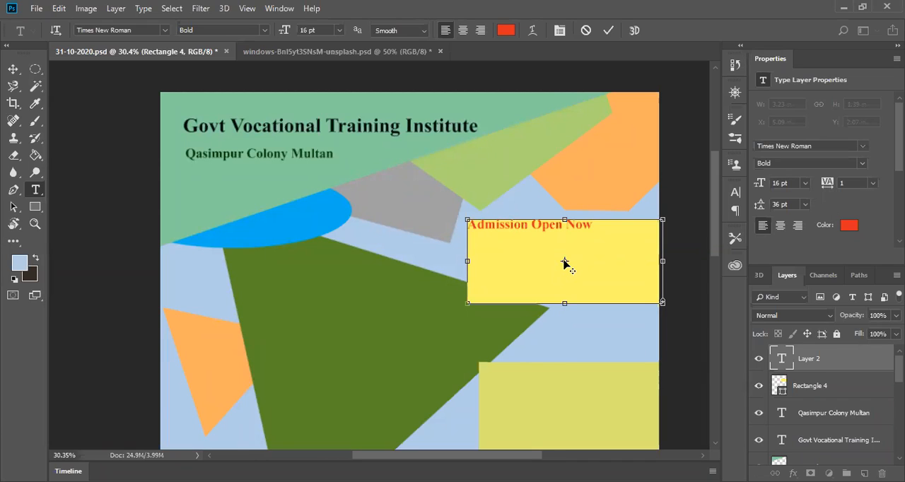
# Step: Shrink the text box to fit closely around "Admission Open Now", inset from the rectangle's upper left corner, and commit the text
pyautogui.moveTo(564, 261)
pyautogui.mouseDown()
pyautogui.moveTo(583, 272)
pyautogui.moveTo(565, 261)
pyautogui.mouseUp()
pyautogui.moveTo(467, 219); pyautogui.dragTo(496, 234)
pyautogui.moveTo(579, 303); pyautogui.dragTo(559, 245)
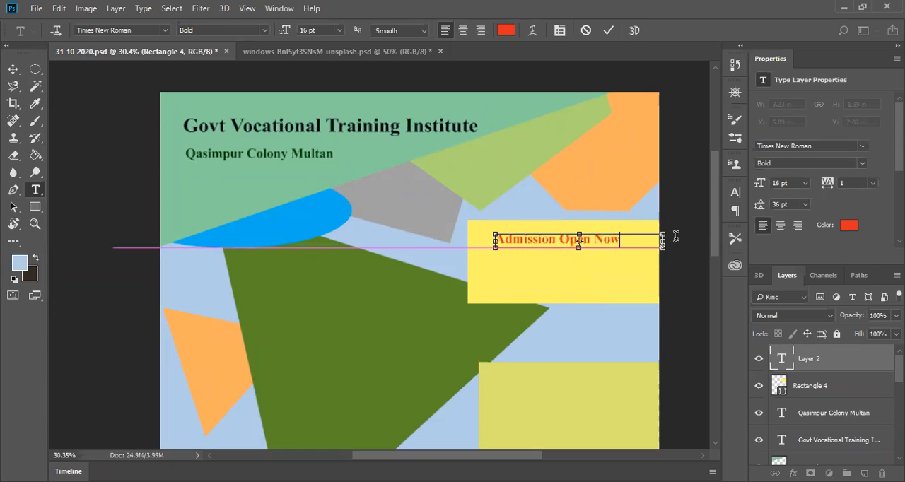
pyautogui.moveTo(663, 242); pyautogui.dragTo(631, 242)
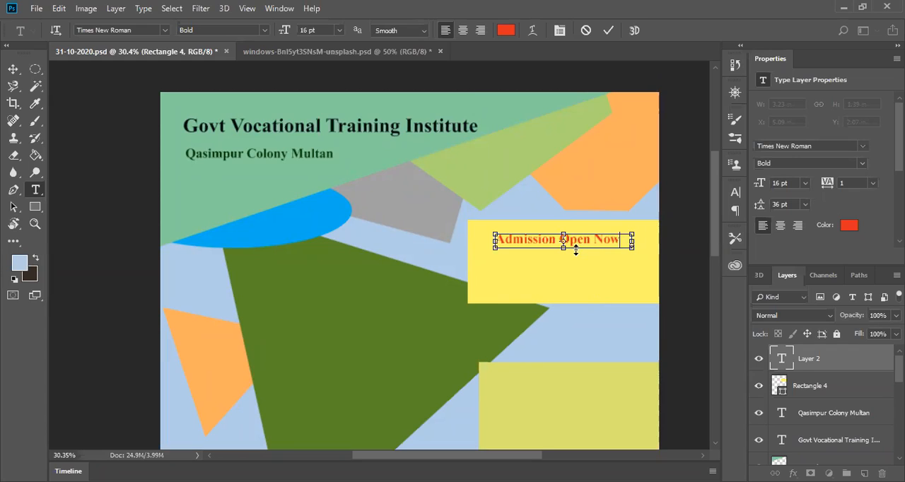
pyautogui.moveTo(564, 249); pyautogui.dragTo(564, 261)
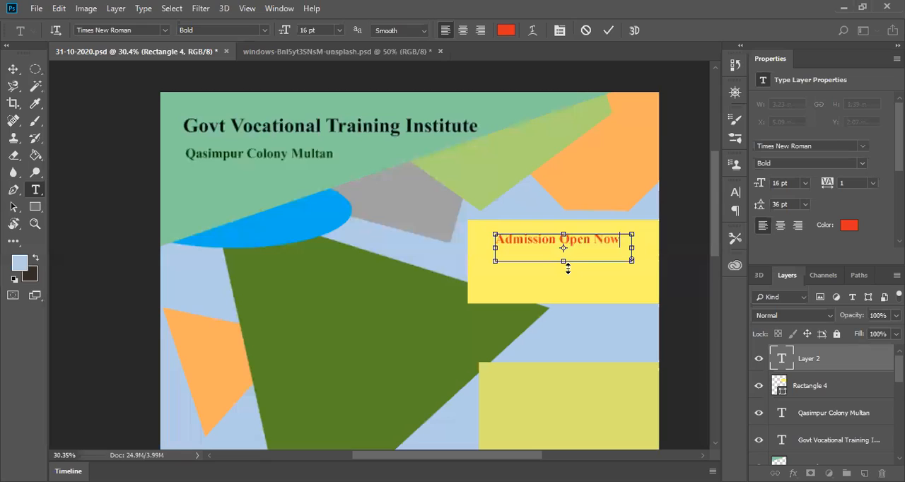
pyautogui.moveTo(568, 269); pyautogui.dragTo(565, 248)
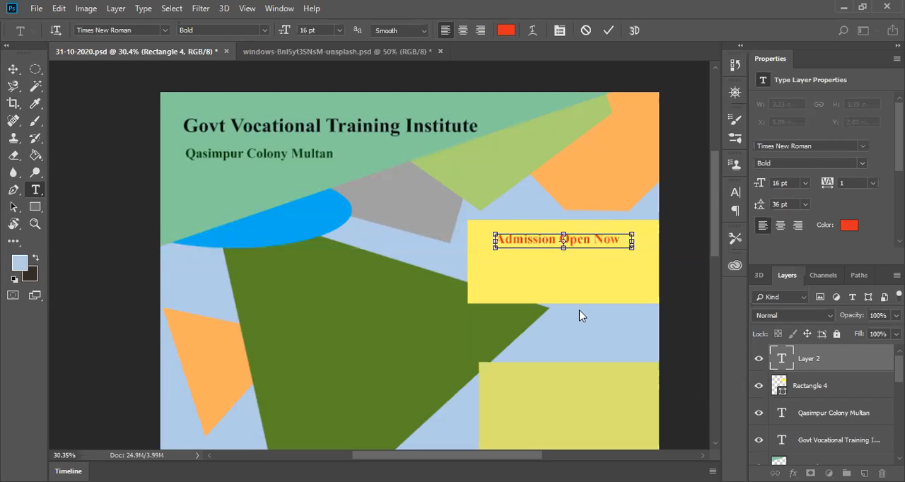
pyautogui.click(609, 30)
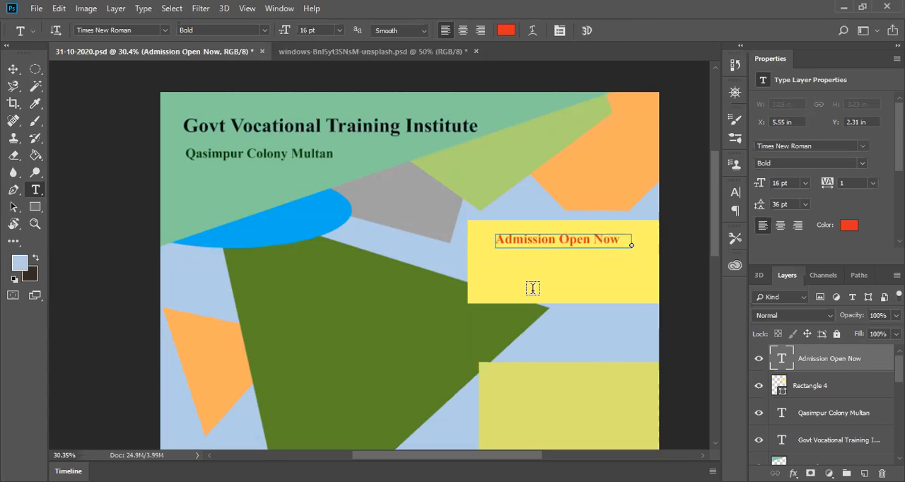
# Step: Add the text "Last Date: 15-11-2020" on the yellow rectangle below "Admission Open Now"
pyautogui.click(13, 69)
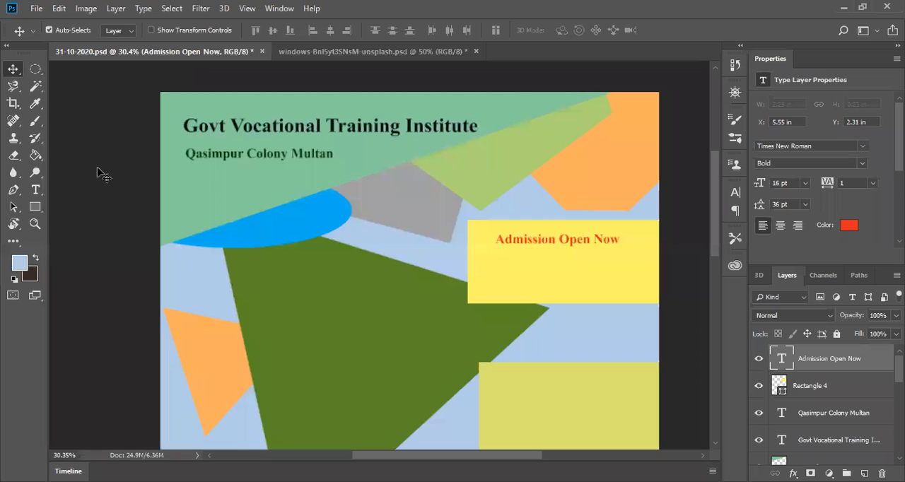
pyautogui.click(36, 189)
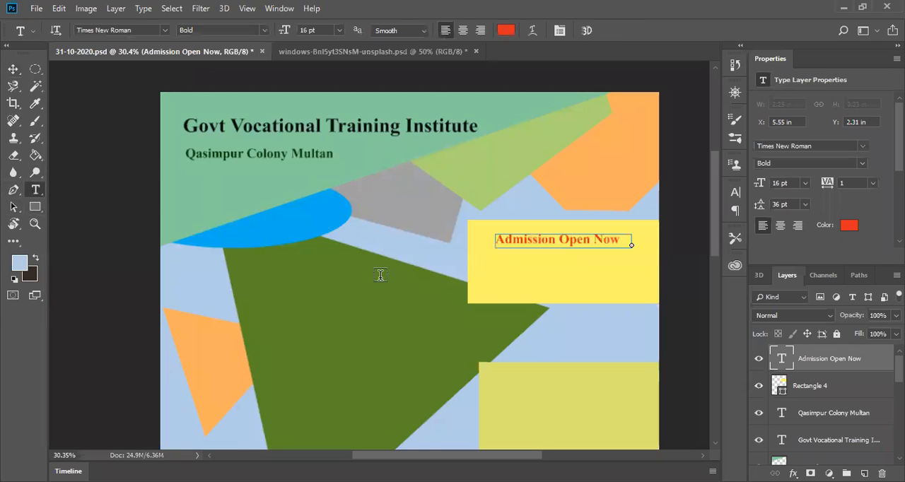
pyautogui.click(479, 266)
pyautogui.write('Last ')
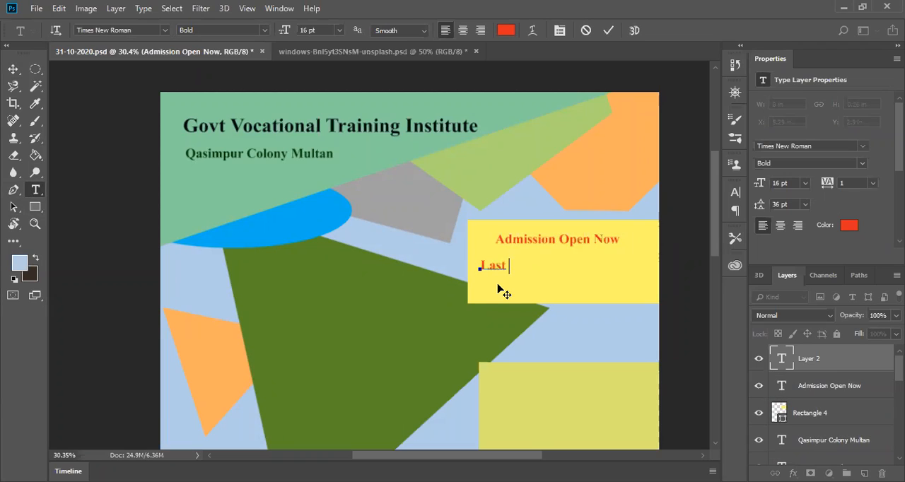
pyautogui.write('Date:')
pyautogui.write('15-')
pyautogui.press('BackSpace')
pyautogui.write('-')
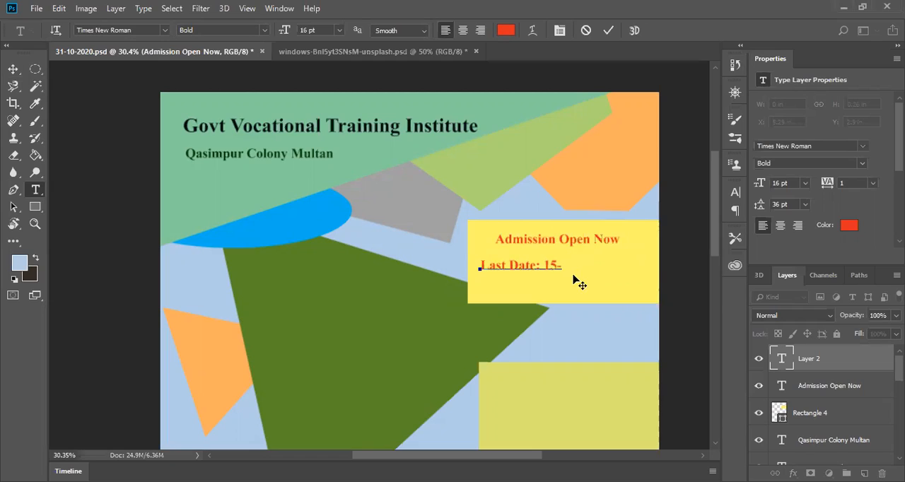
pyautogui.write('11-2020')
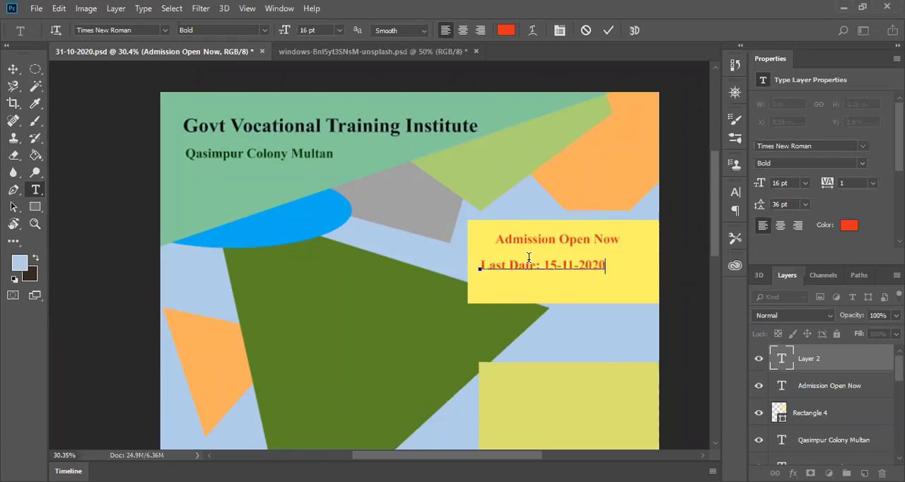
# Step: Commit the "Last Date: 15-11-2020" text and move it beneath "Admission Open Now", to about X 5.55 in, Y 2.77 in
pyautogui.moveTo(534, 265); pyautogui.dragTo(554, 263)
pyautogui.click(579, 267)
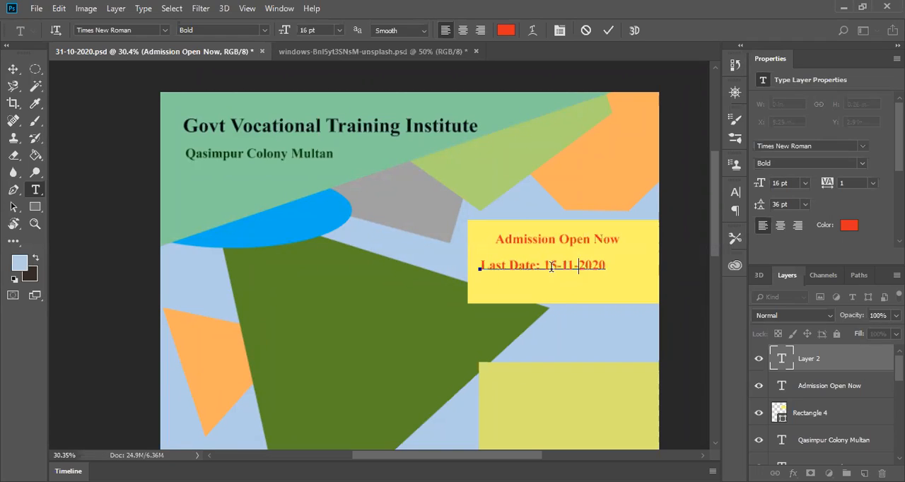
pyautogui.click(13, 69)
pyautogui.moveTo(520, 271); pyautogui.dragTo(532, 268)
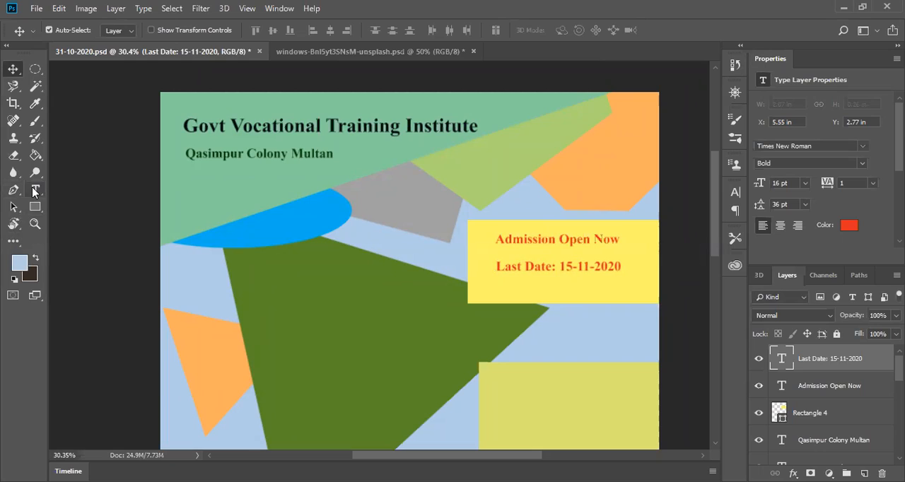
# Step: Set the "Last Date: 15-11-2020" text to 18 pt and nudge it to about X 5.47 in, Y 2.76 in
pyautogui.click(34, 190)
pyautogui.click(560, 271)
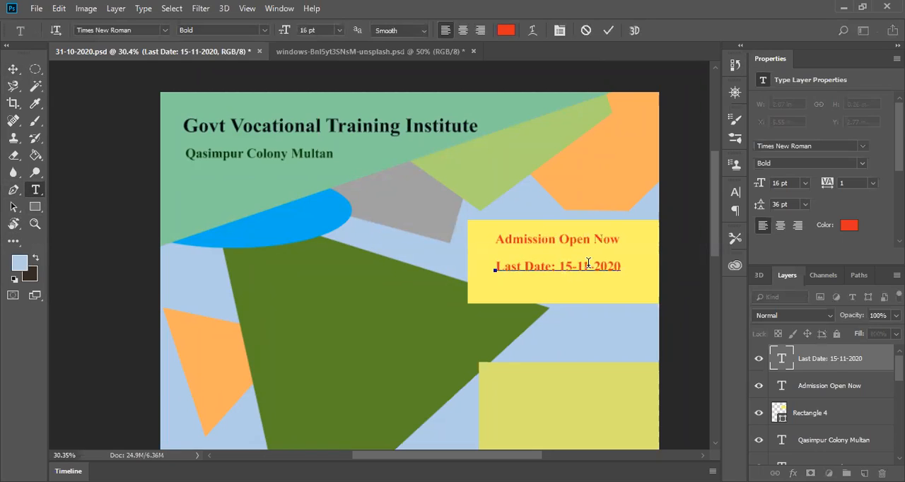
pyautogui.moveTo(621, 266); pyautogui.dragTo(494, 269)
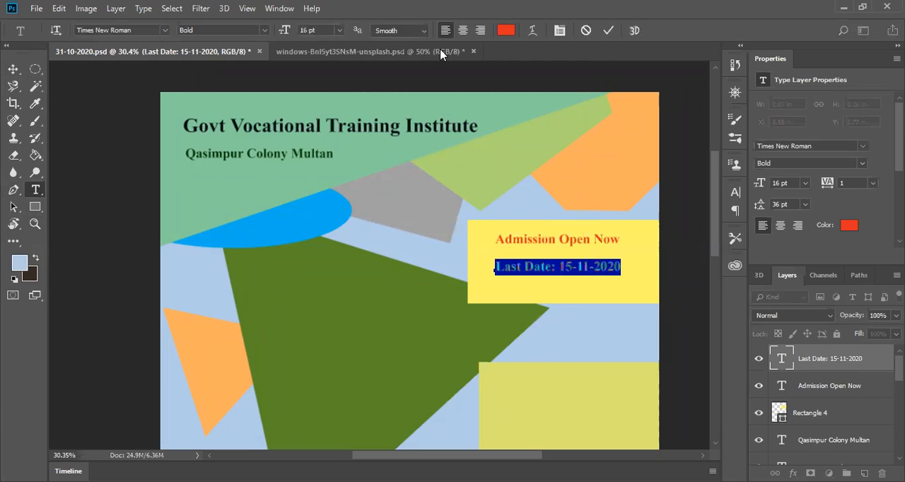
pyautogui.click(339, 29)
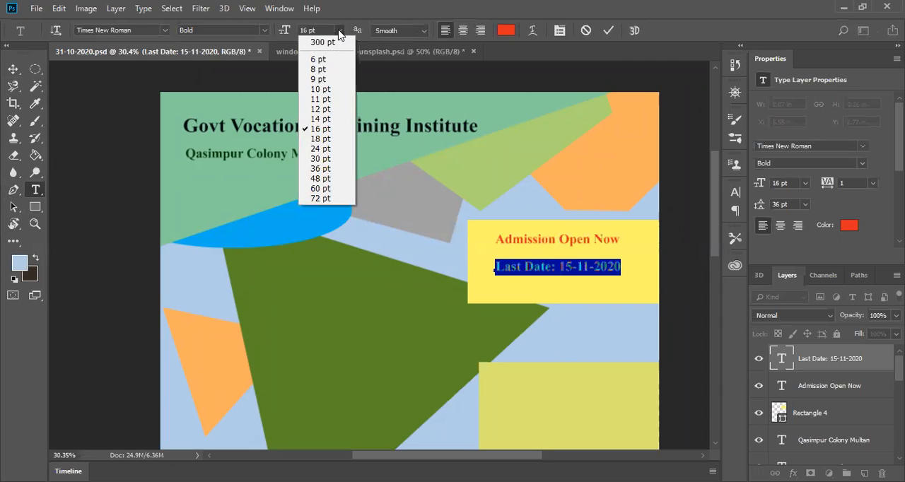
pyautogui.click(317, 140)
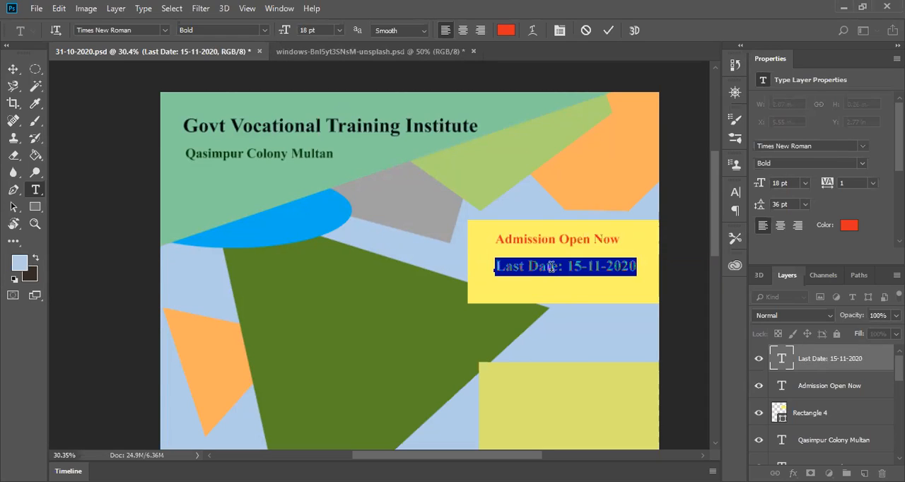
pyautogui.click(12, 68)
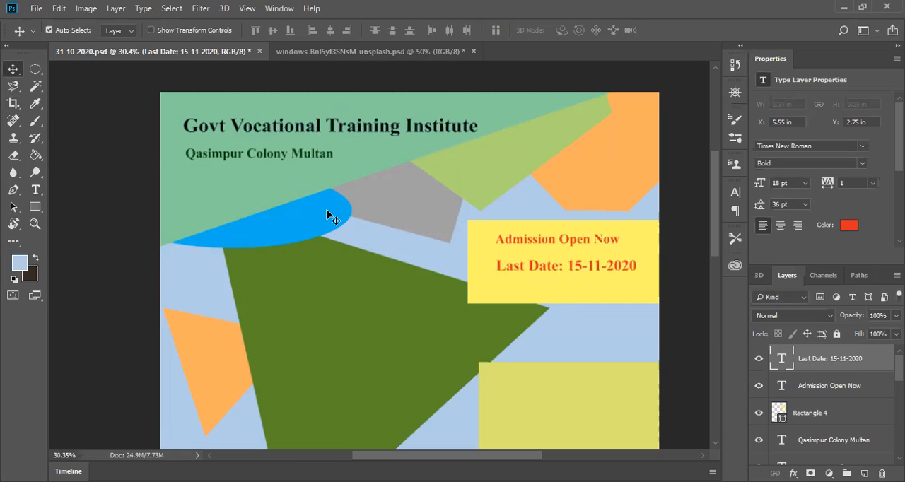
pyautogui.moveTo(529, 269)
pyautogui.mouseDown()
pyautogui.moveTo(512, 269)
pyautogui.moveTo(522, 273)
pyautogui.mouseUp()
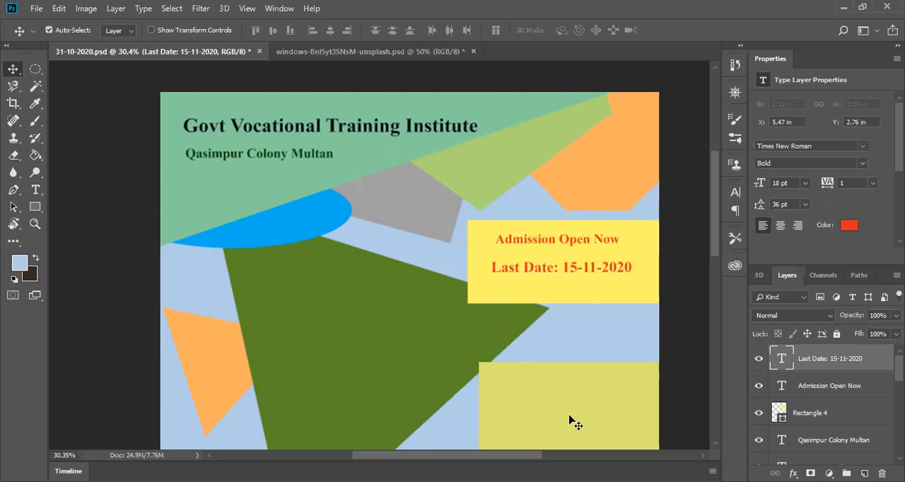
# Step: Delete the "Last Date: 15-11-2020" text layer from the yellow rectangle
pyautogui.press('Delete')
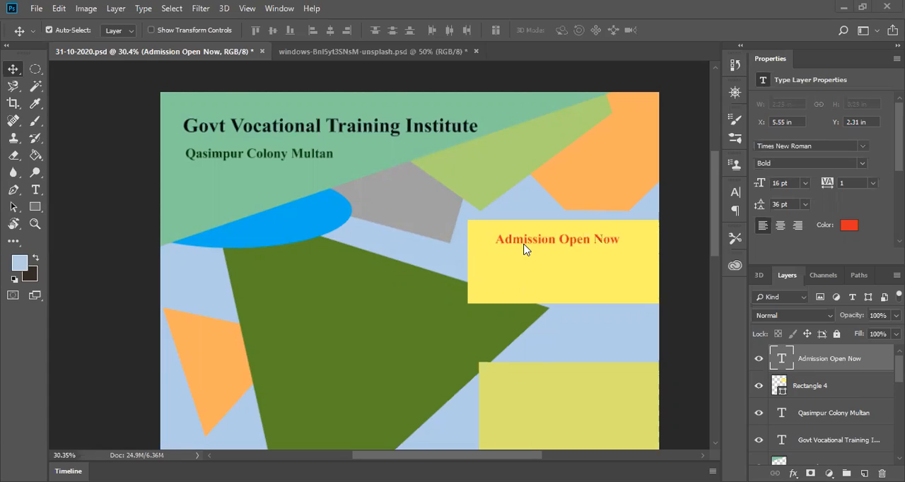
pyautogui.click(862, 164)
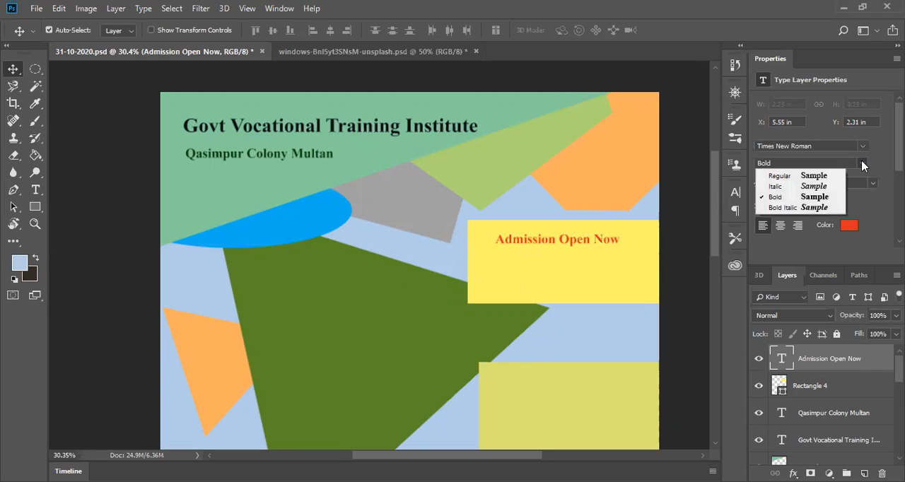
pyautogui.click(863, 164)
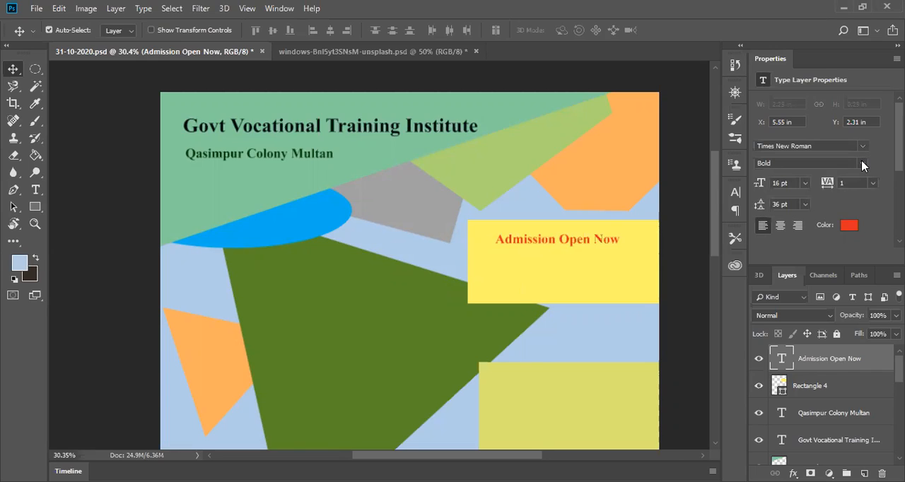
# Step: Start a new text line below "Admission Open Now" on the yellow rectangle, with size 24 pt and the red f71605
pyautogui.click(34, 191)
pyautogui.click(518, 262)
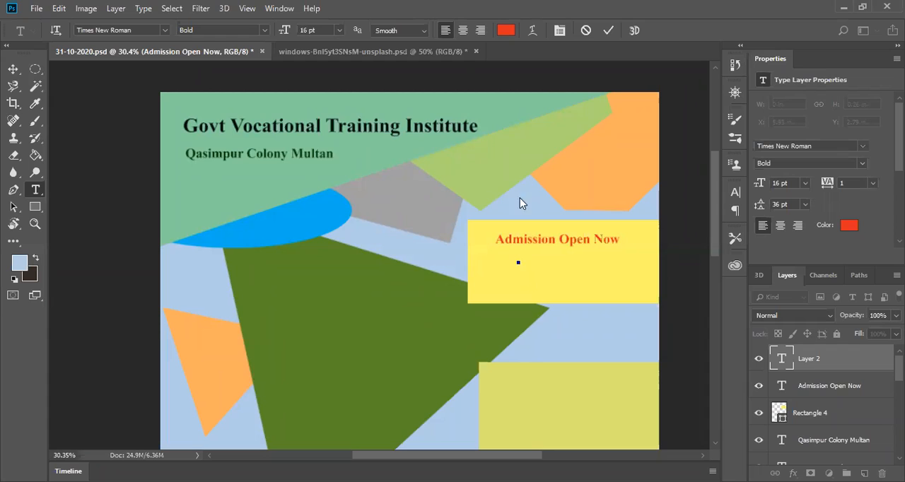
pyautogui.click(587, 31)
pyautogui.click(493, 281)
pyautogui.click(806, 183)
pyautogui.click(791, 302)
pyautogui.click(849, 226)
pyautogui.click(564, 112)
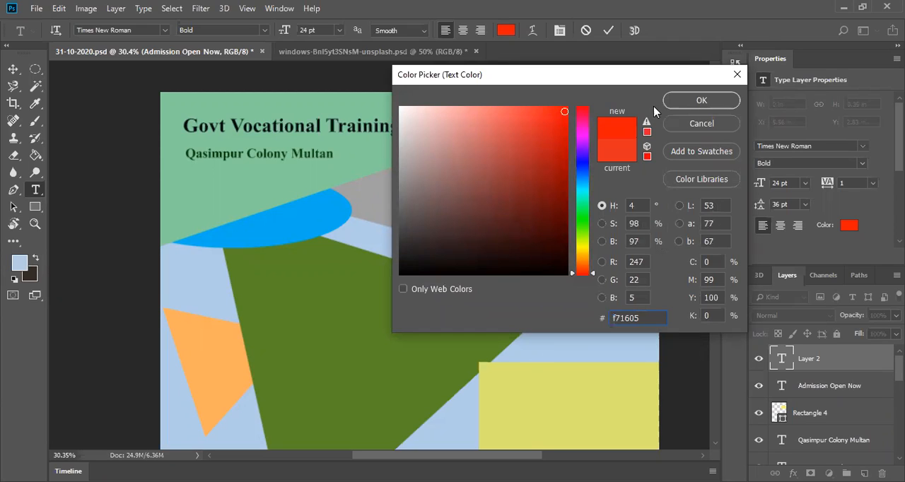
pyautogui.click(699, 99)
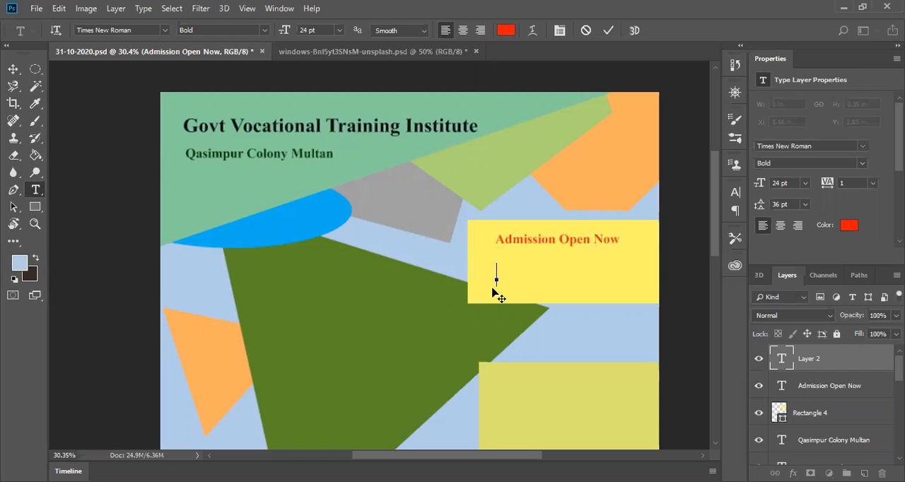
# Step: Enter "Last Date 15-11-2020" in the new text line on the yellow rectangle
pyautogui.write('Last d')
pyautogui.press('BackSpace')
pyautogui.press('BackSpace')
pyautogui.write('Date')
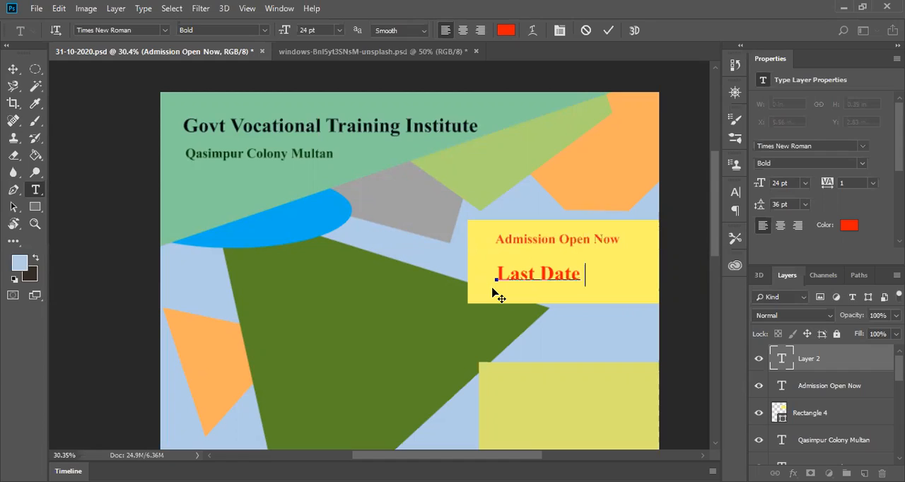
pyautogui.write('15-11-1')
pyautogui.press('BackSpace')
pyautogui.write('20')
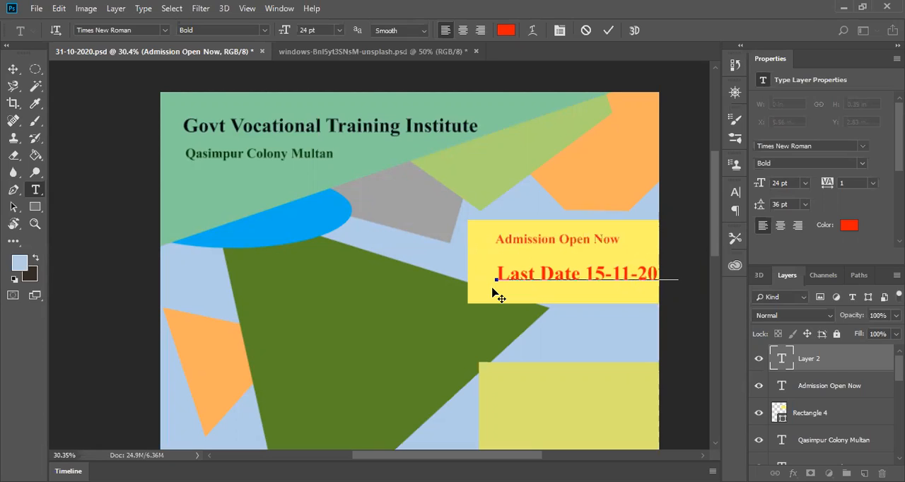
# Step: Set the font size of the whole "Last Date 15-11-2020" line to 20 pt
pyautogui.hotkey('ctrl', 'a')
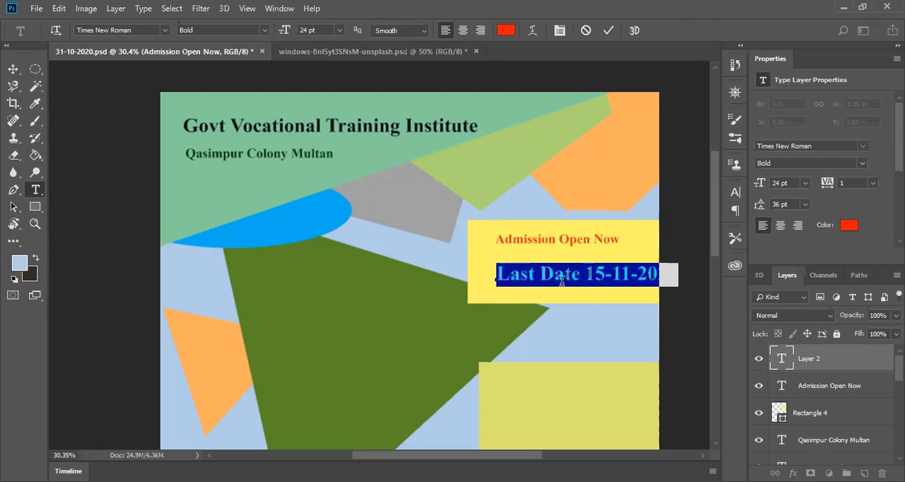
pyautogui.click(340, 30)
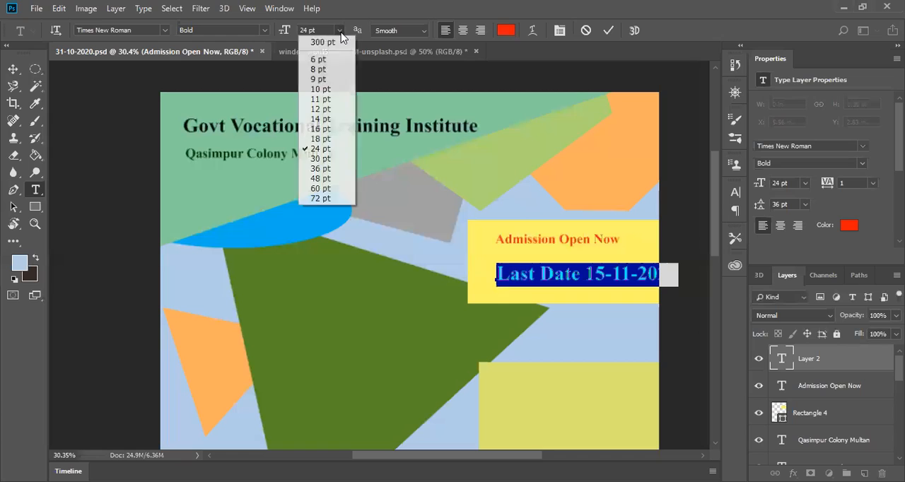
pyautogui.click(320, 139)
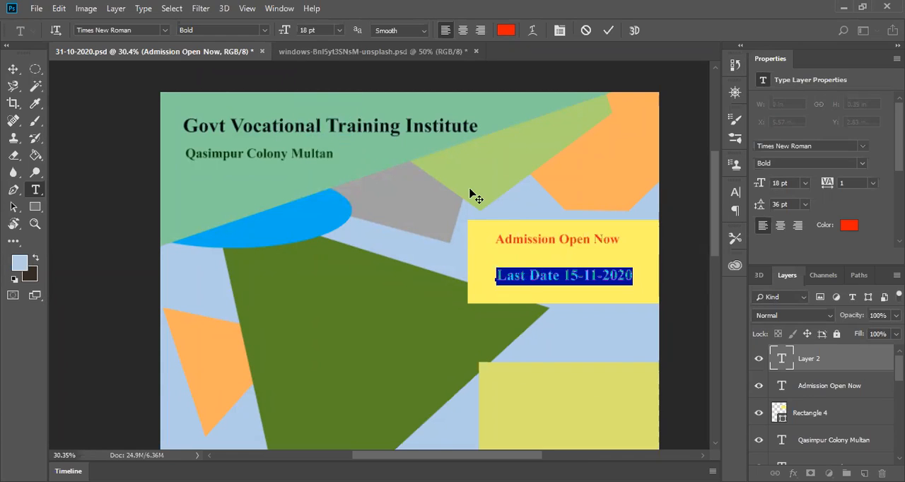
pyautogui.click(310, 29)
pyautogui.write('20')
pyautogui.press('Return')
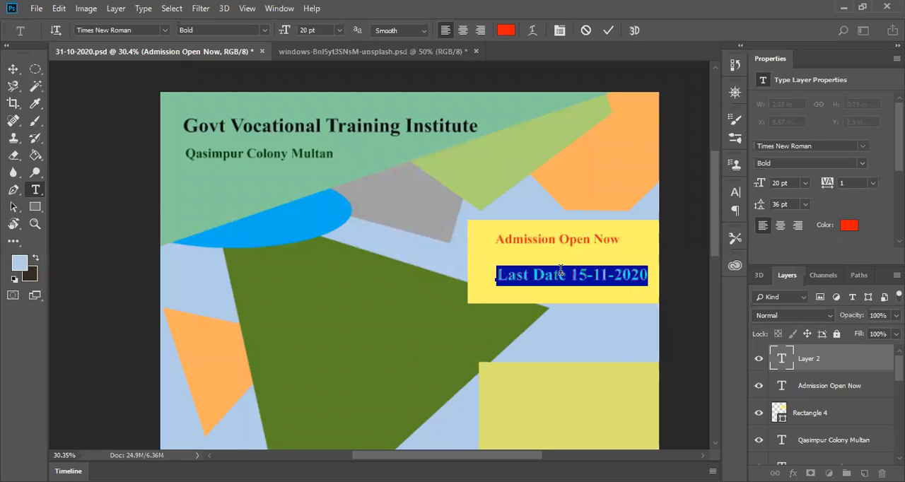
# Step: Commit the "Last Date 15-11-2020" text and center it under "Admission Open Now", at about X 5.43 in, Y 2.79 in
pyautogui.click(13, 68)
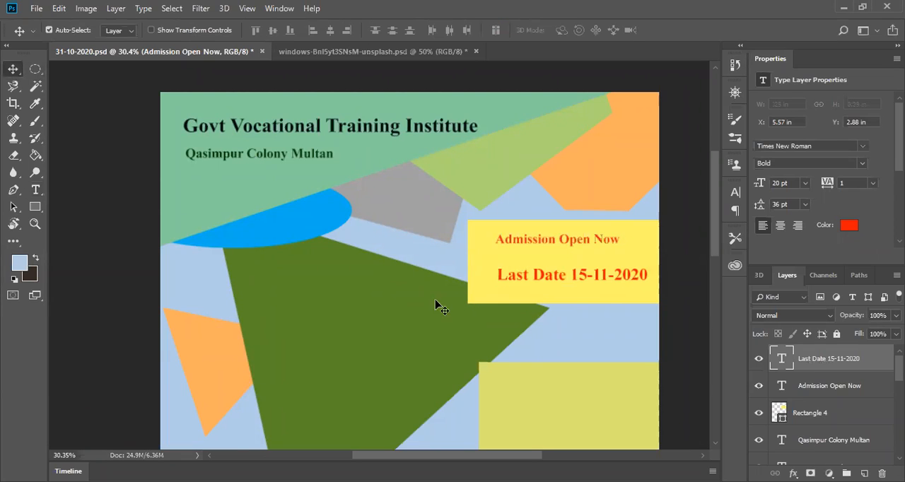
pyautogui.moveTo(568, 282); pyautogui.dragTo(558, 277)
pyautogui.click(551, 298)
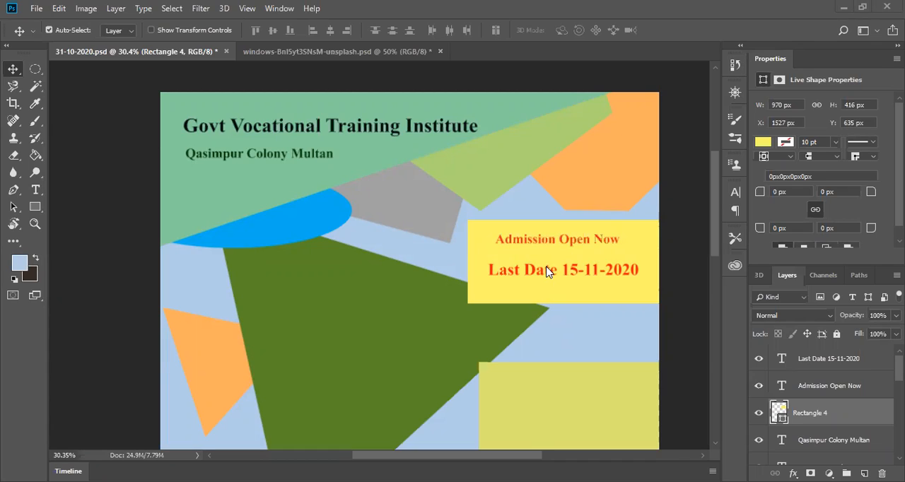
pyautogui.click(822, 388)
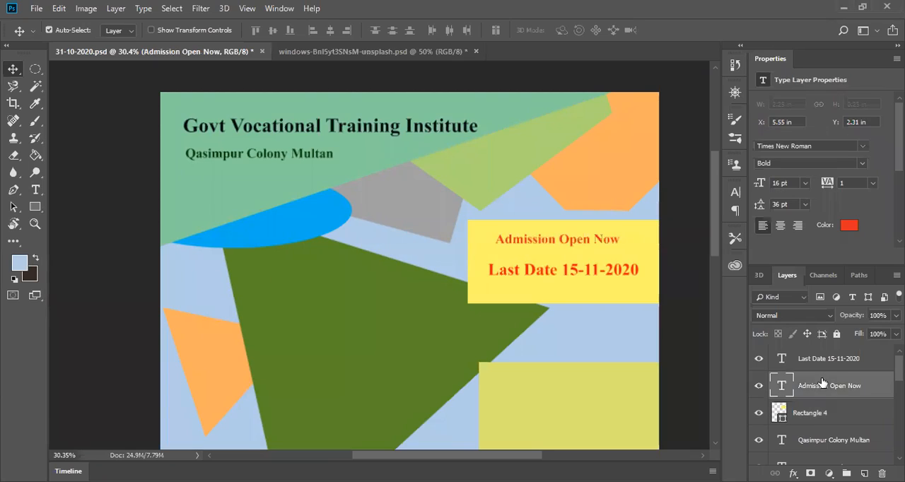
pyautogui.click(825, 363)
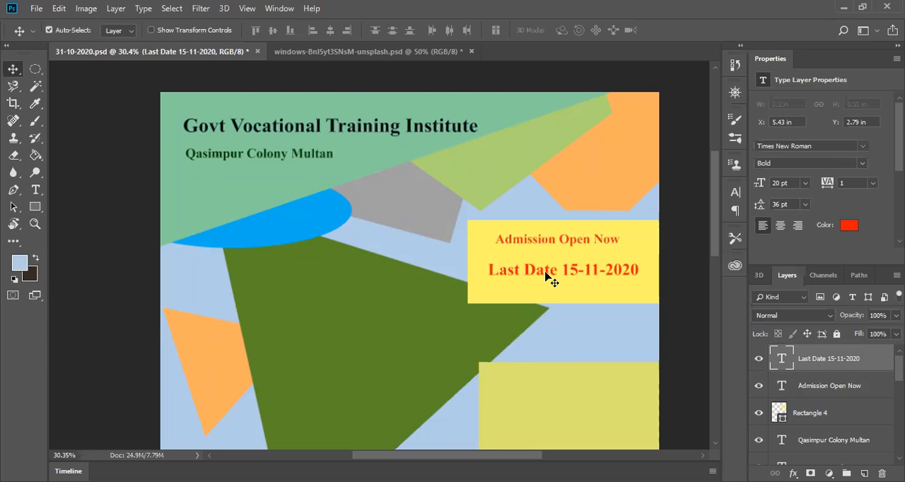
pyautogui.click(35, 189)
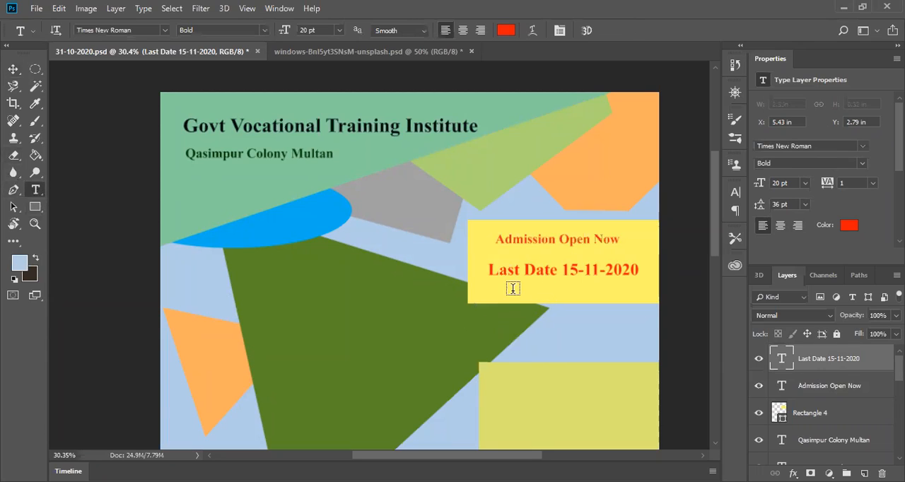
pyautogui.click(569, 273)
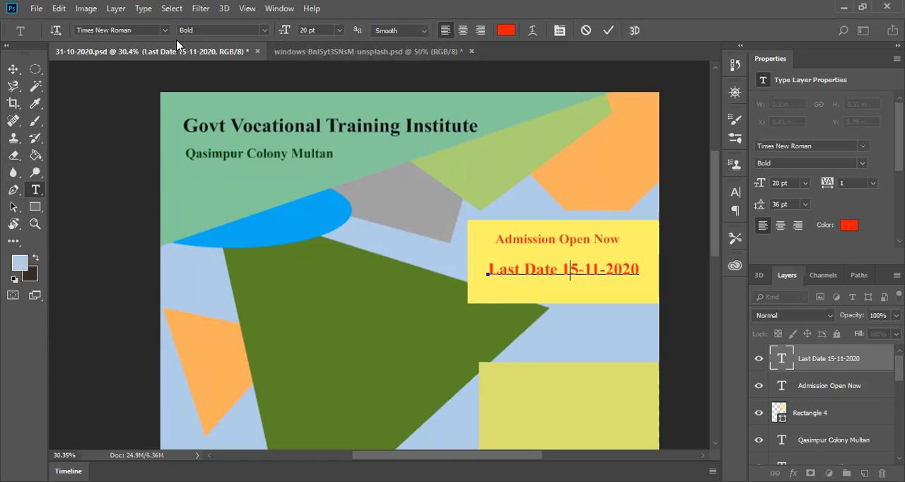
pyautogui.rightClick(626, 269)
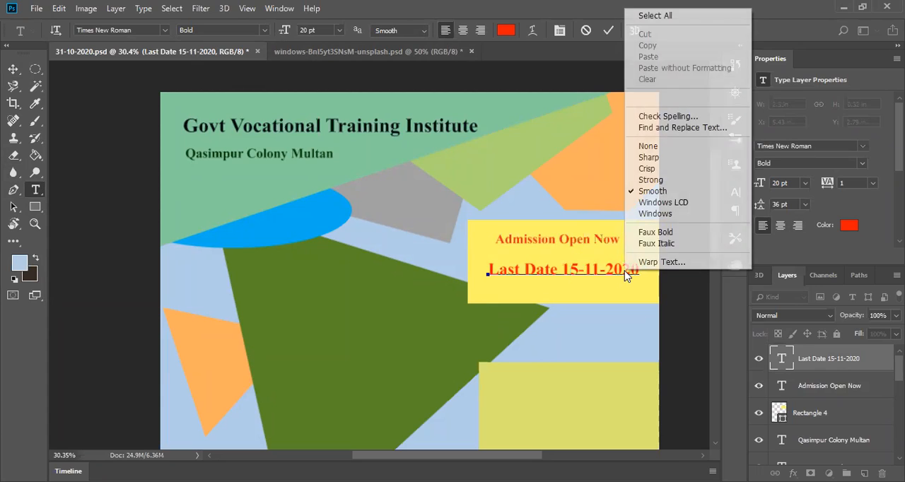
pyautogui.rightClick(563, 269)
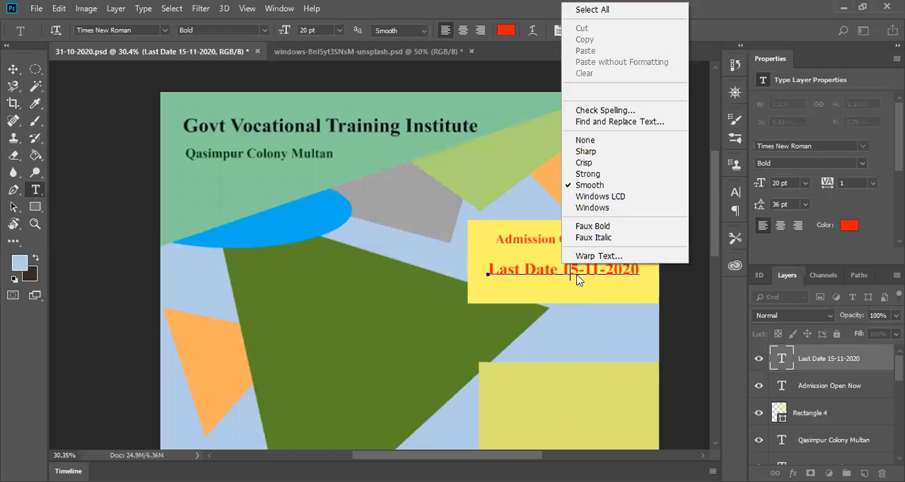
pyautogui.click(576, 269)
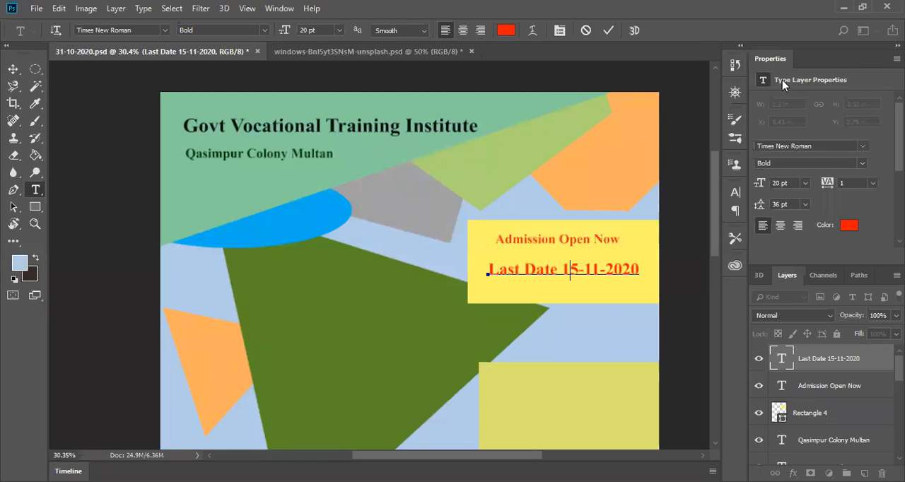
pyautogui.scroll(-3, 769, 230)
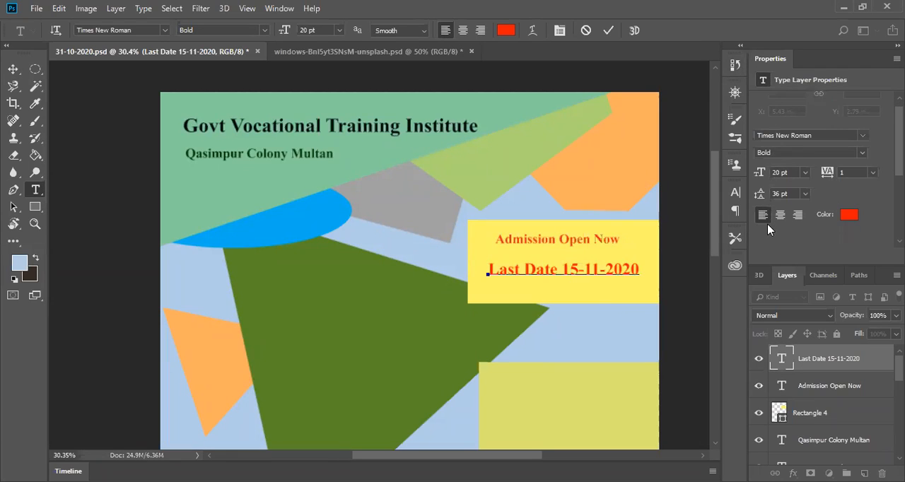
pyautogui.scroll(3, 769, 230)
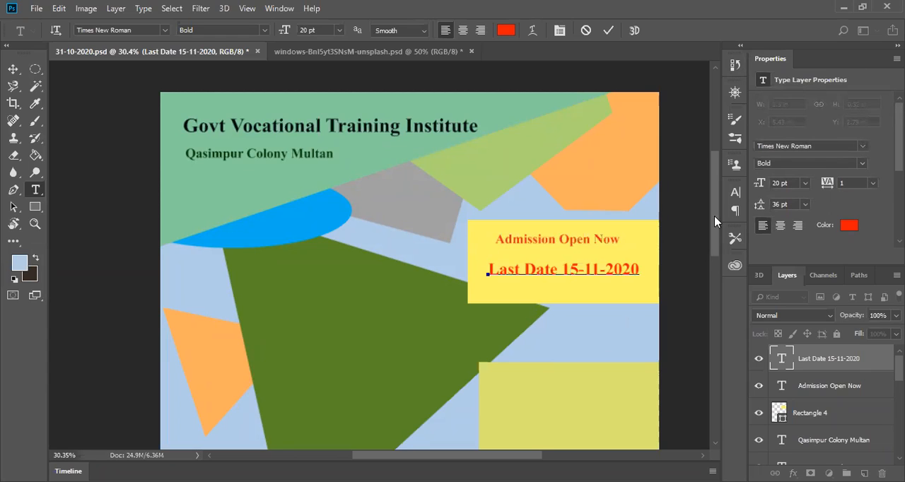
pyautogui.scroll(1, 715, 216)
pyautogui.scroll(-5, 414, 348)
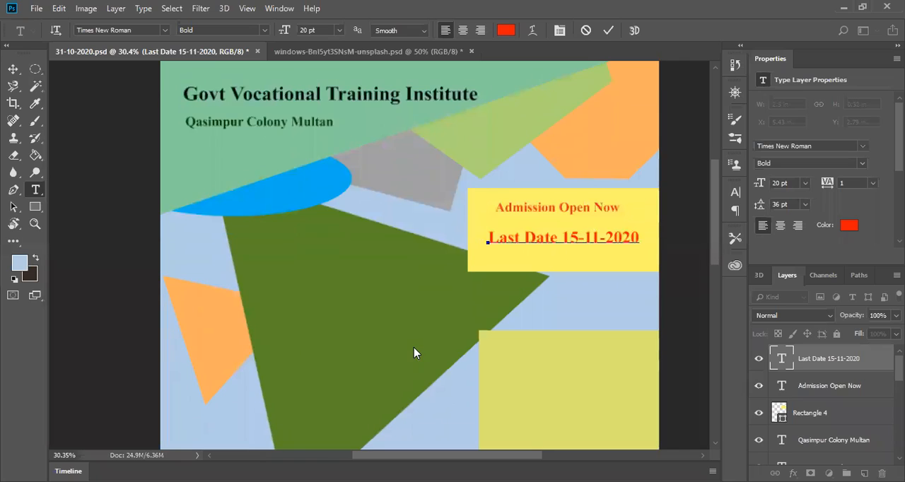
pyautogui.click(292, 249)
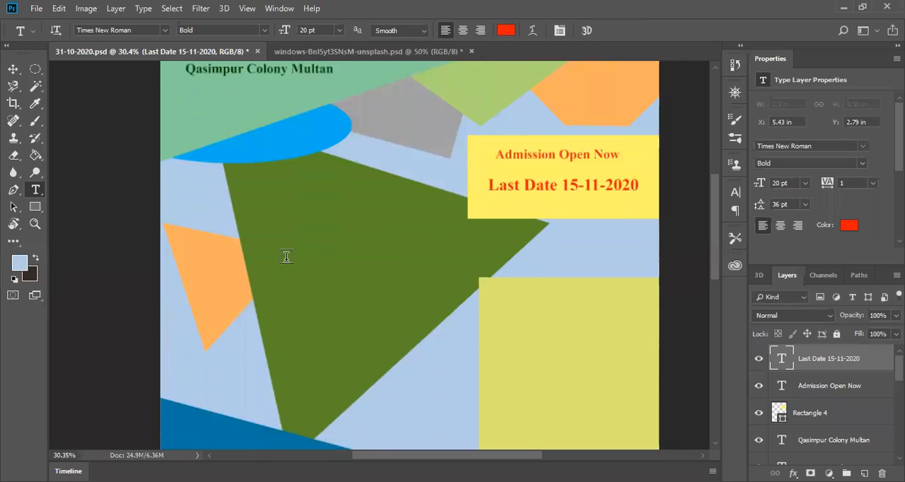
pyautogui.scroll(-6, 474, 411)
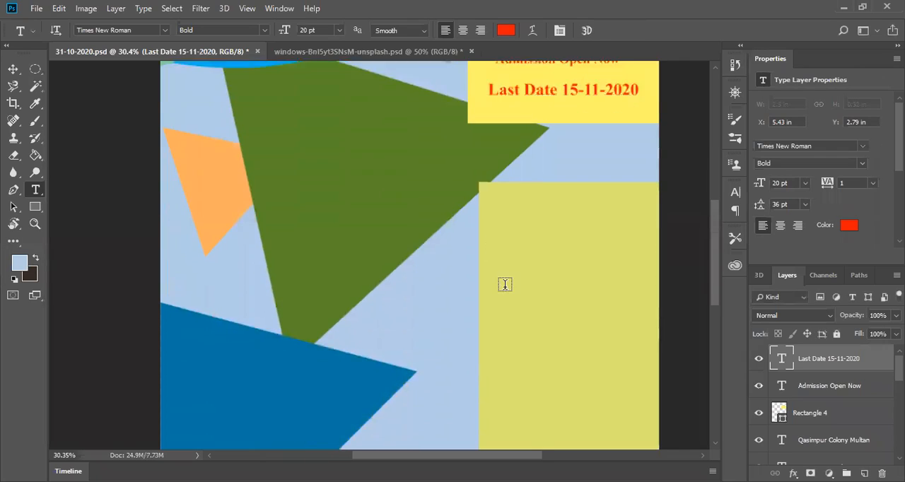
pyautogui.scroll(-3, 622, 305)
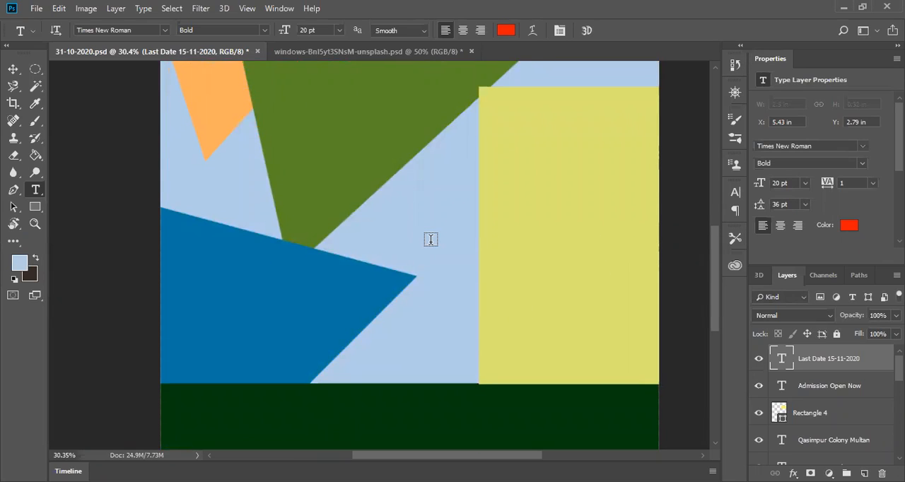
pyautogui.scroll(1, 431, 240)
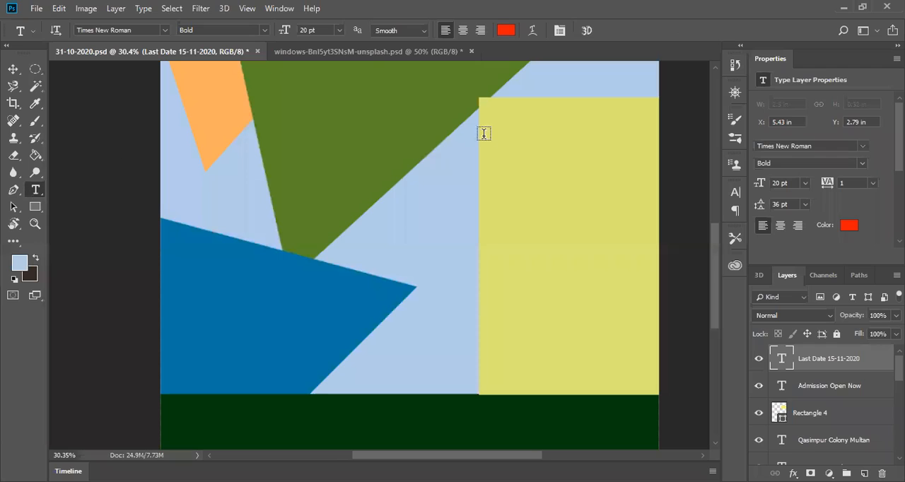
pyautogui.click(556, 112)
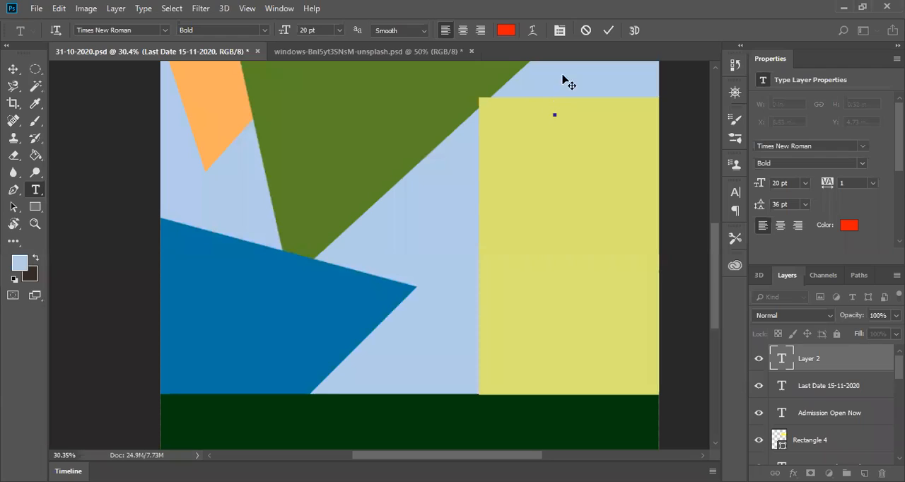
pyautogui.click(587, 30)
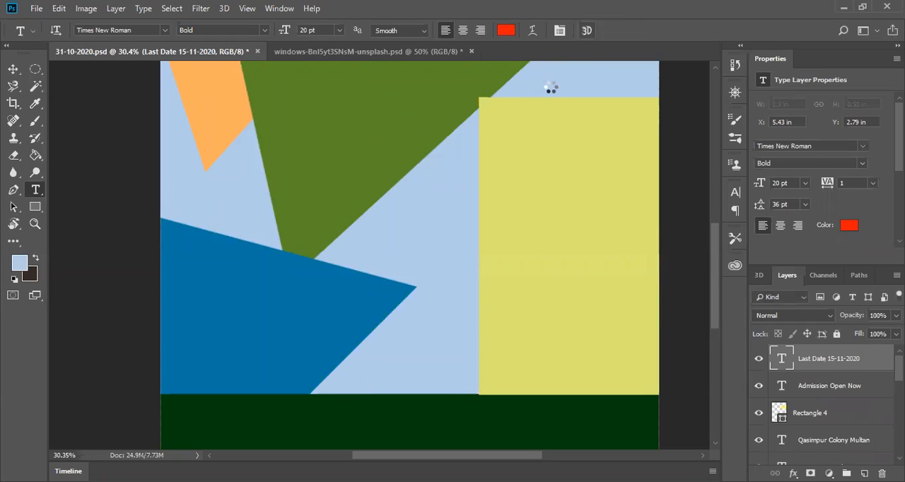
pyautogui.press('v')
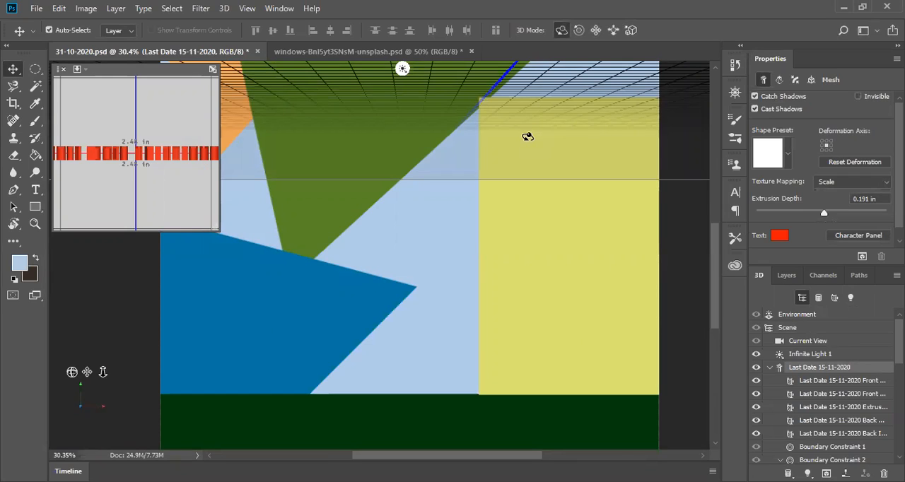
pyautogui.hotkey('ctrl', 'z')
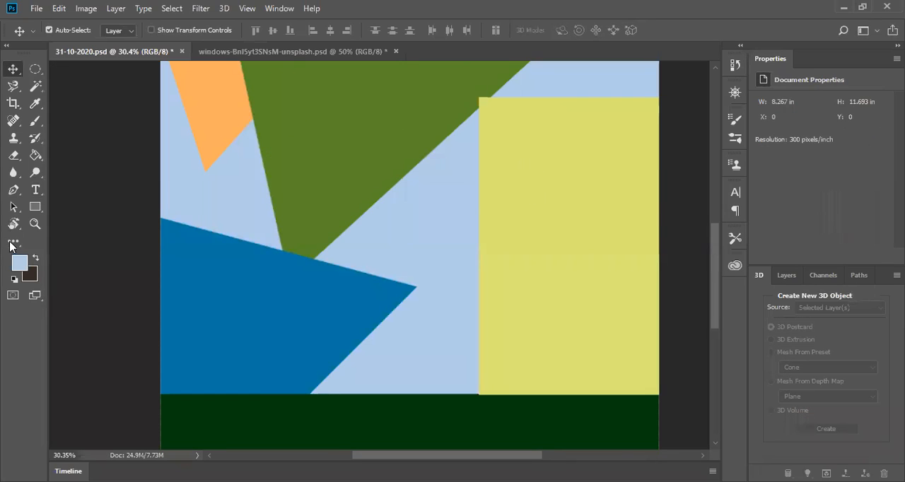
# Step: Add a new text line "Courses" near the upper edge of the lower yellow rectangle
pyautogui.click(35, 190)
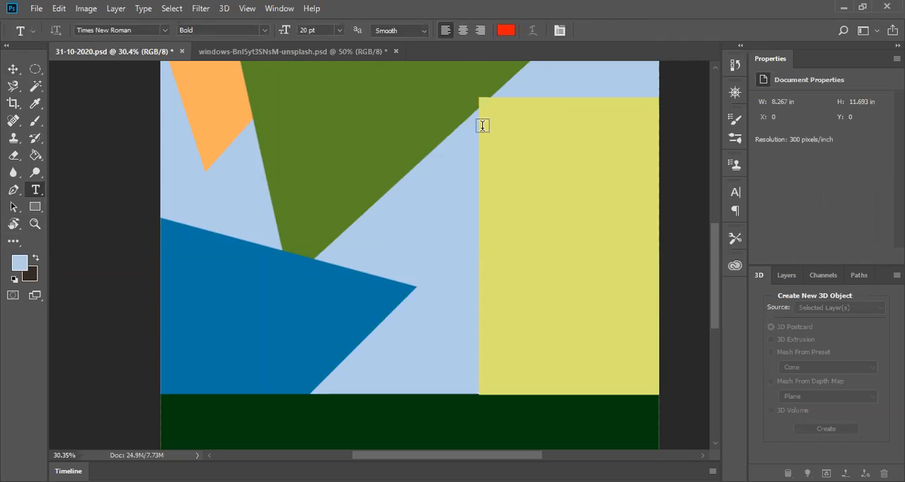
pyautogui.click(525, 112)
pyautogui.write('Courses')
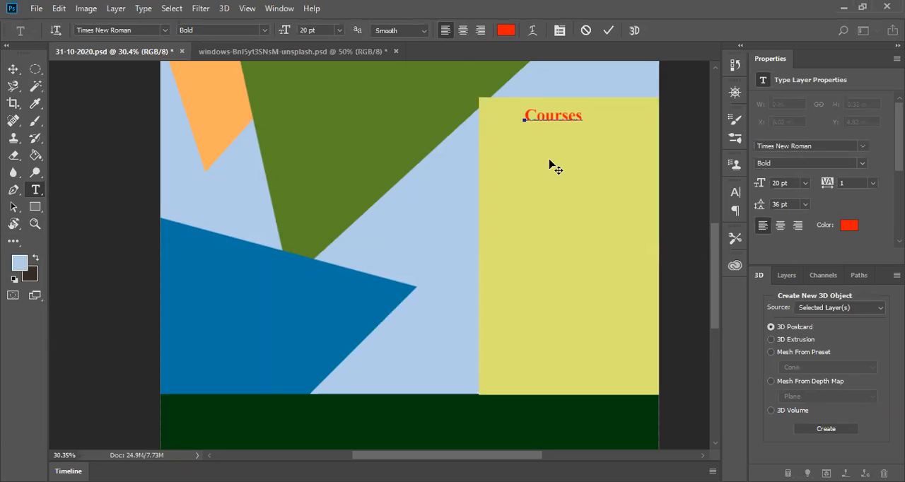
# Step: Set the font size of the whole "Courses" heading to 24 pt and commit the text
pyautogui.hotkey('ctrl', 'a')
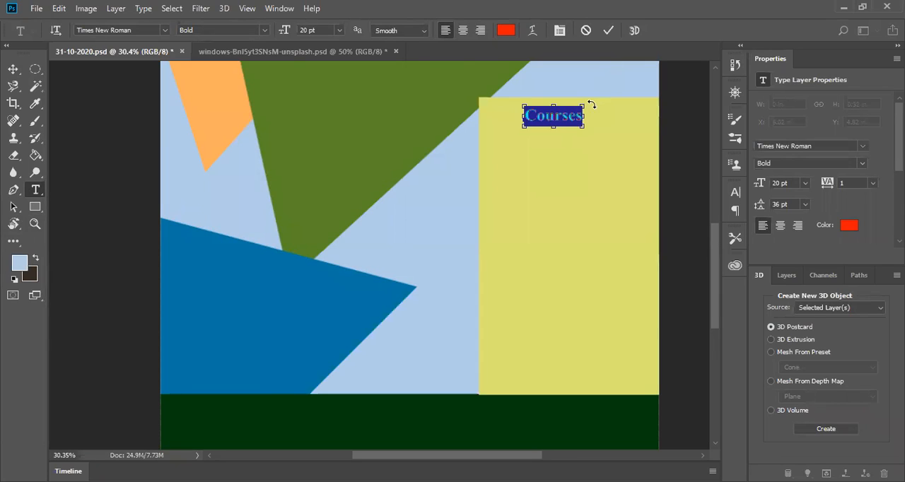
pyautogui.click(338, 33)
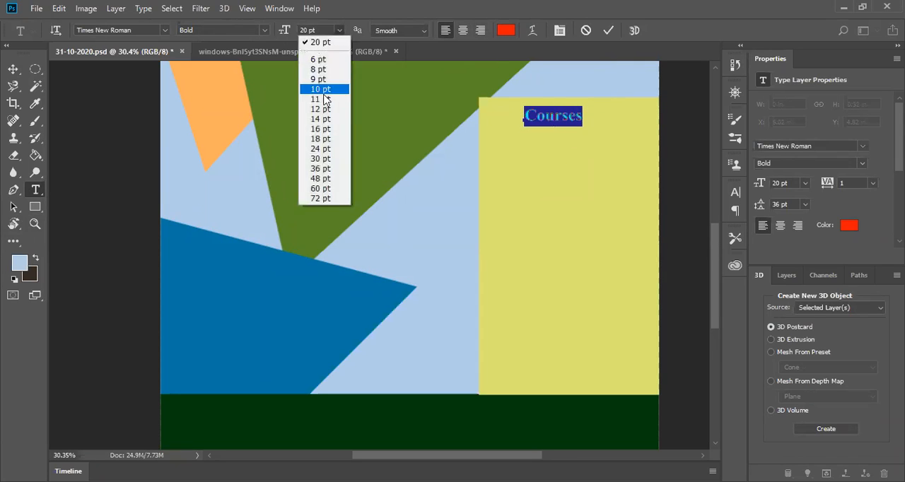
pyautogui.click(318, 148)
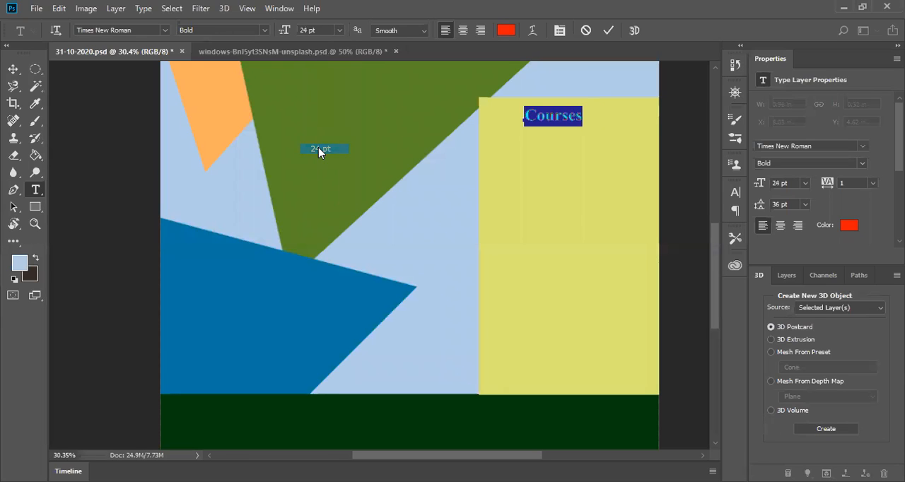
pyautogui.click(609, 31)
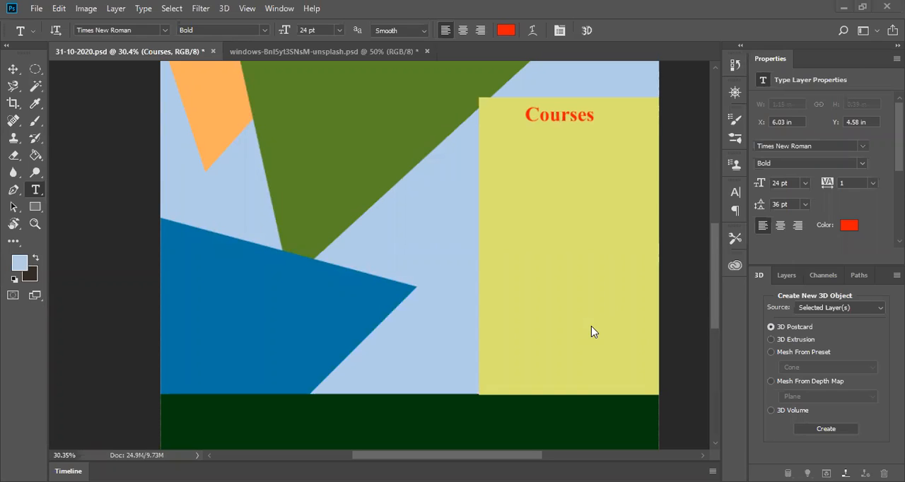
# Step: Draw a custom shape of the thick solid right arrow, about 0.46 in by 0.28 in, below "Courses" near the yellow rectangle's left edge
pyautogui.click(34, 206)
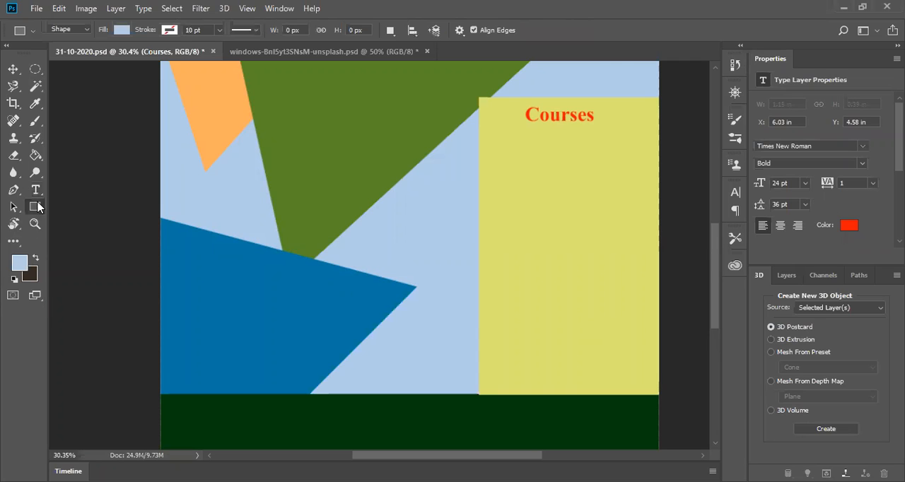
pyautogui.rightClick(38, 206)
pyautogui.click(82, 271)
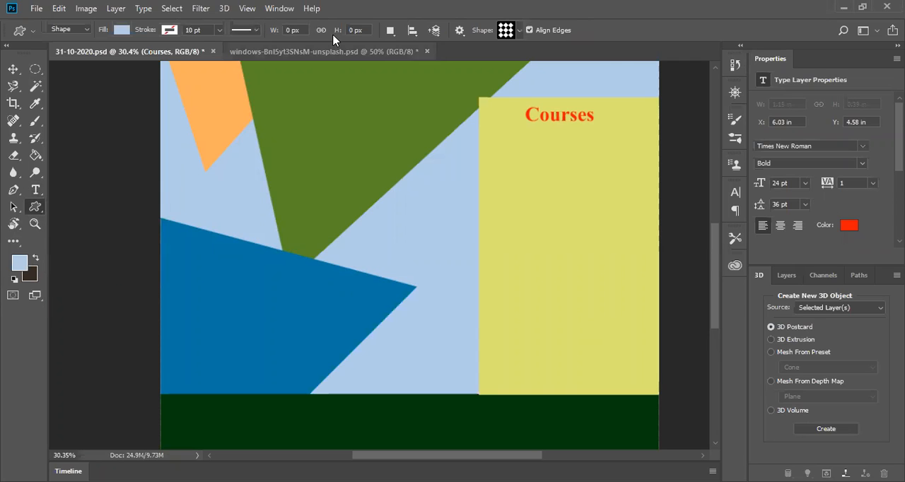
pyautogui.click(520, 34)
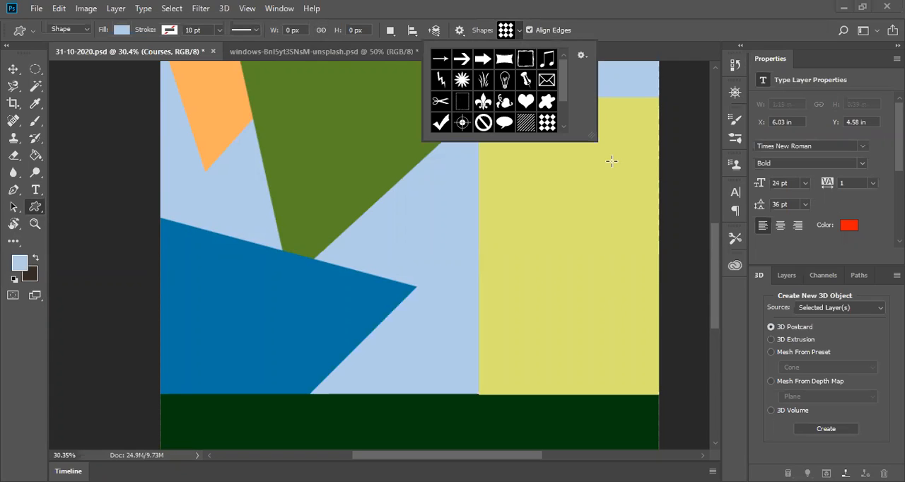
pyautogui.scroll(-3, 495, 92)
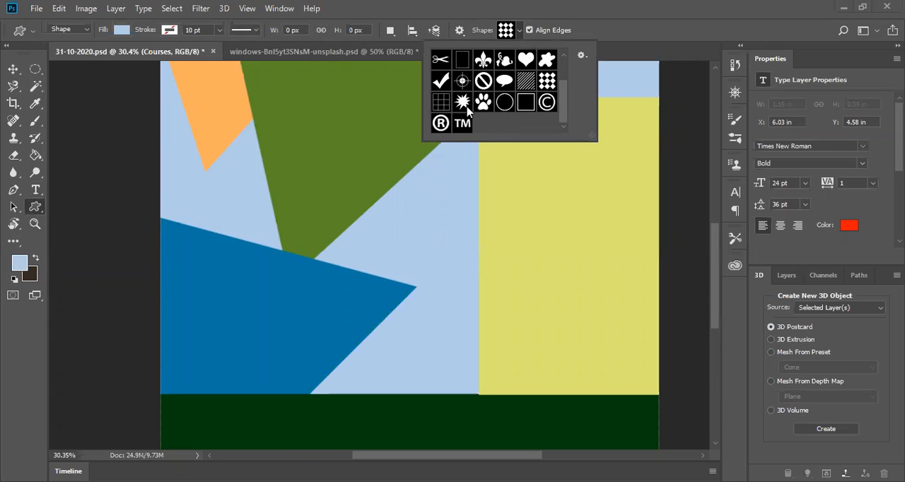
pyautogui.scroll(2, 488, 99)
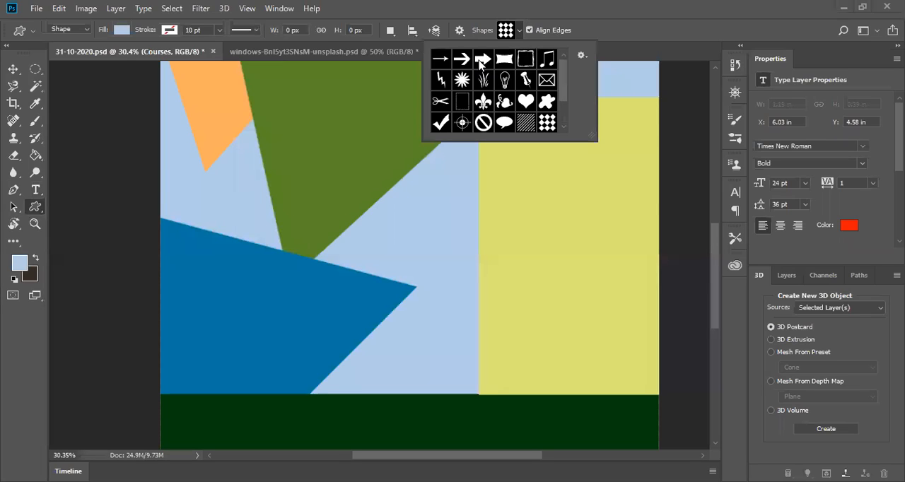
pyautogui.click(481, 62)
pyautogui.click(517, 162)
pyautogui.moveTo(486, 149); pyautogui.dragTo(512, 164)
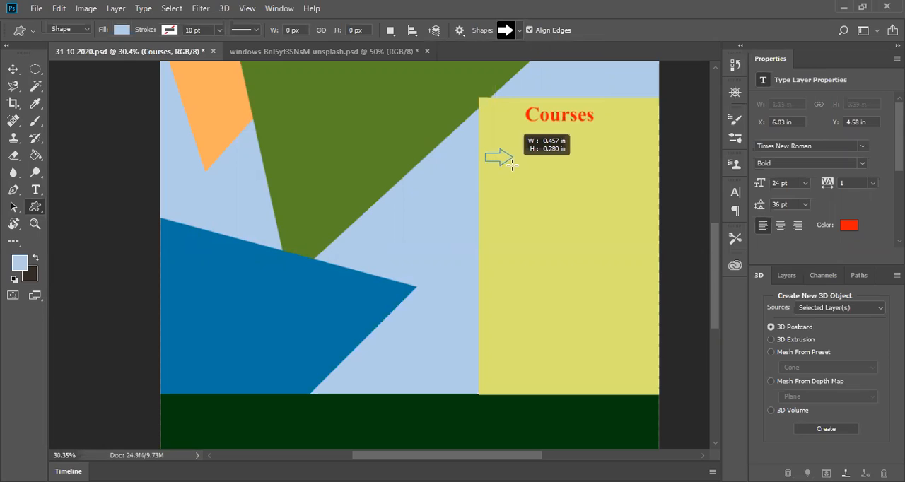
pyautogui.moveTo(512, 165); pyautogui.dragTo(513, 167)
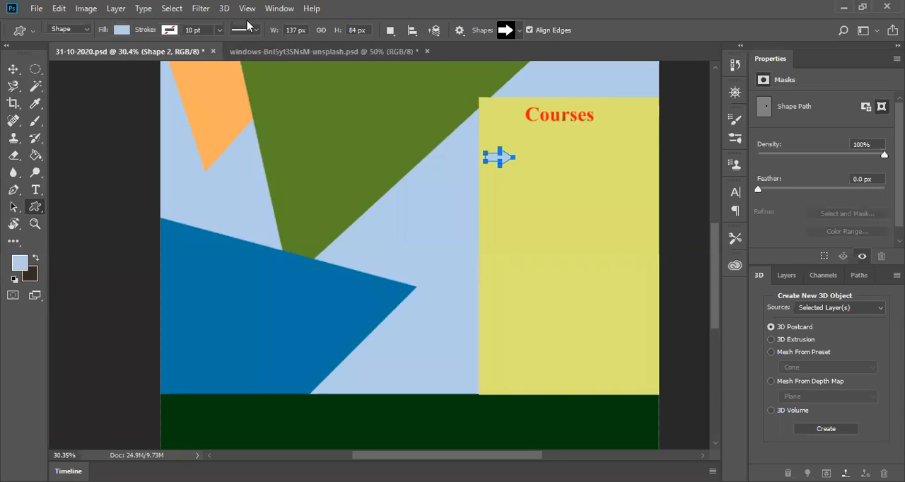
# Step: Try the recently used dark green and the bright red swatch as the arrow's fill color
pyautogui.click(122, 31)
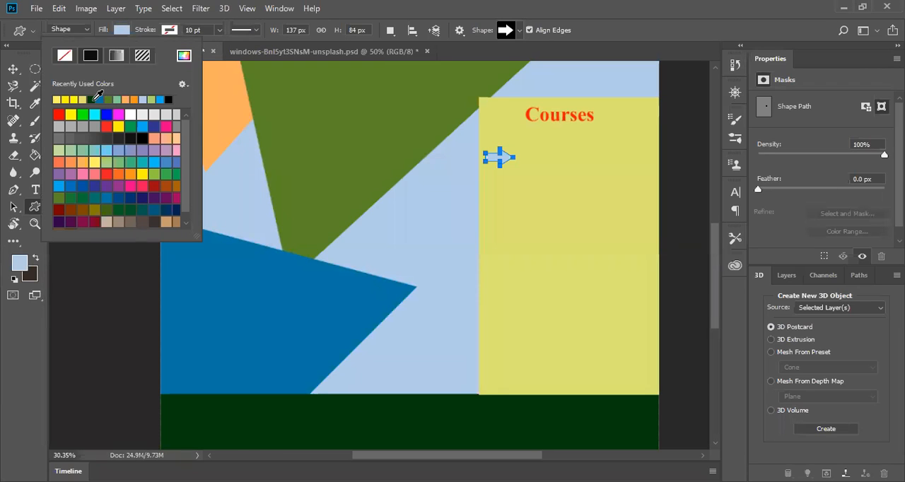
pyautogui.click(94, 101)
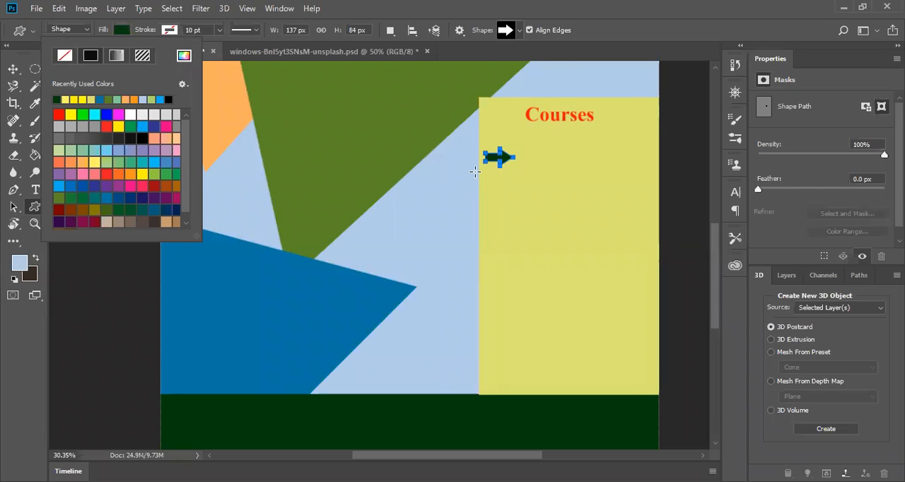
pyautogui.click(476, 172)
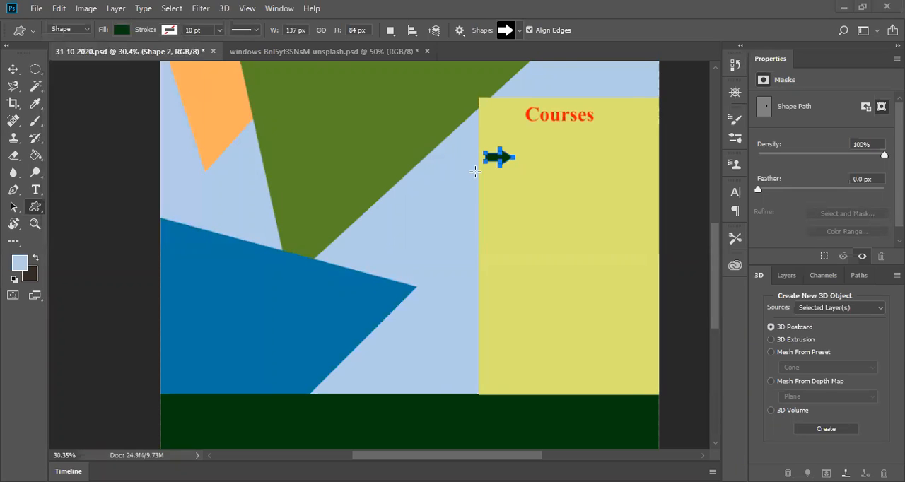
pyautogui.click(123, 31)
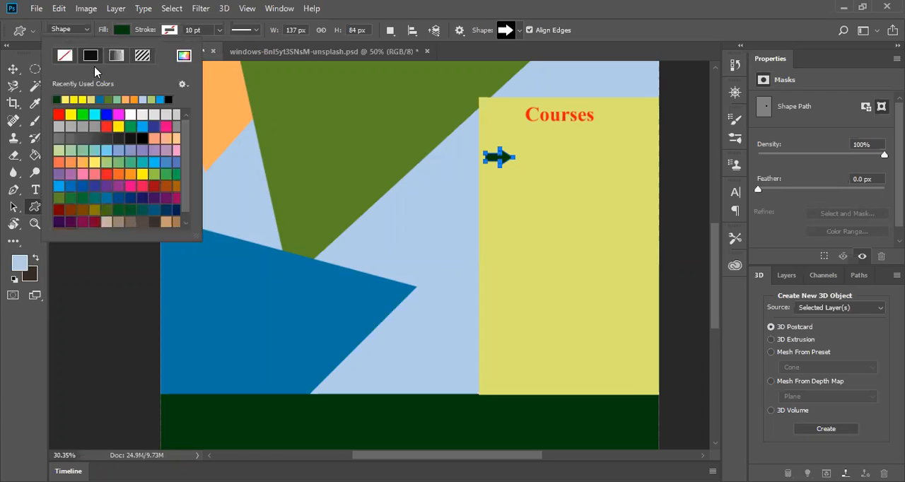
pyautogui.click(59, 114)
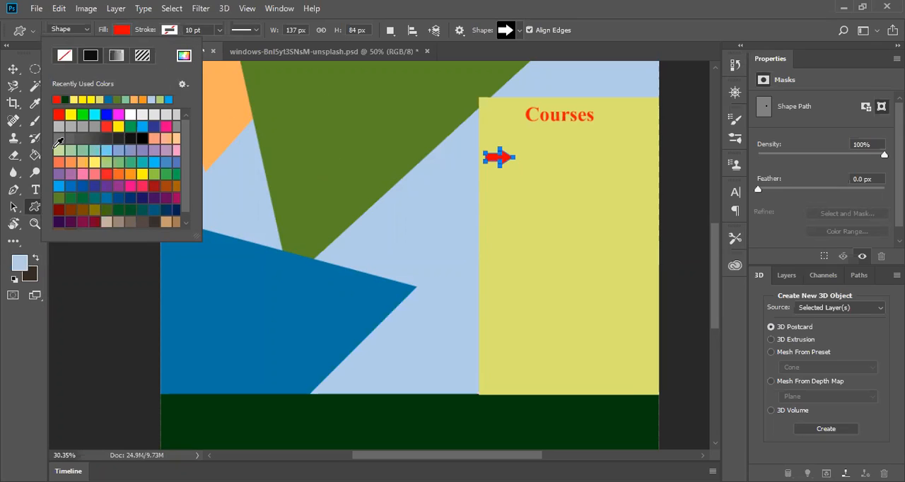
# Step: Sample the red f71605 from the "Courses" text with the Eyedropper as the foreground color
pyautogui.click(35, 103)
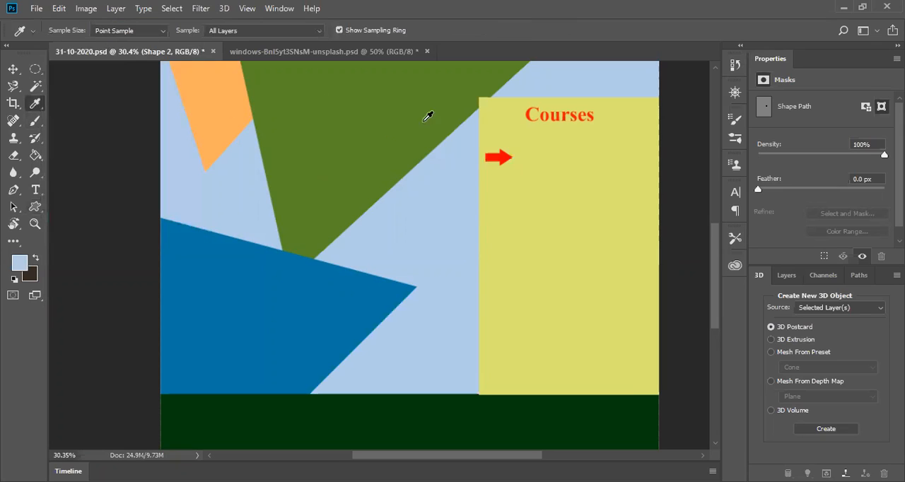
pyautogui.click(528, 113)
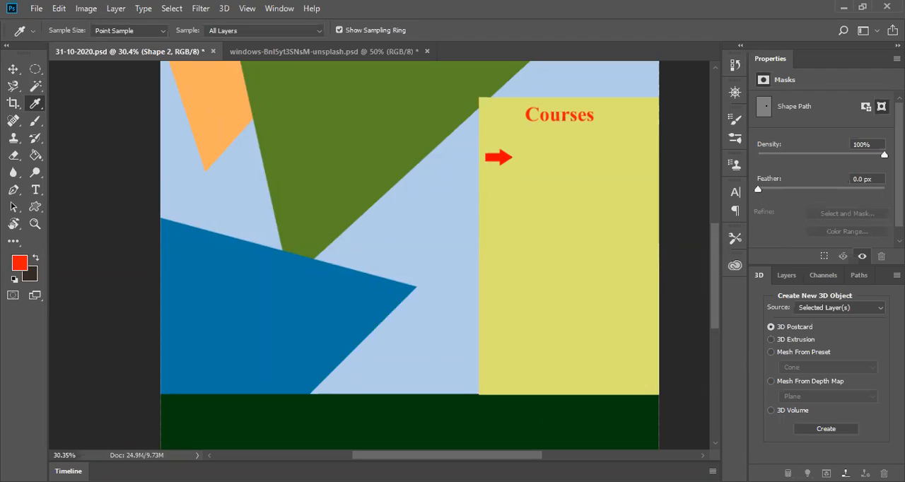
pyautogui.click(786, 276)
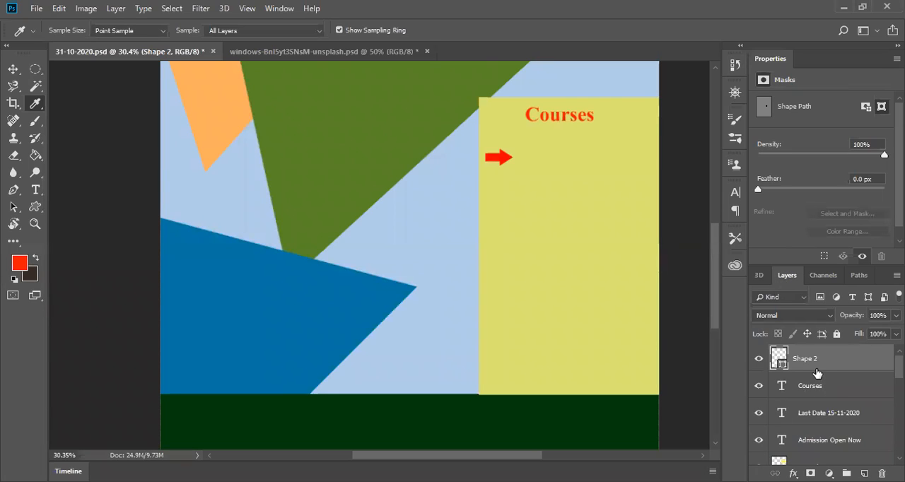
pyautogui.click(20, 264)
pyautogui.click(738, 72)
# Step: Rasterize the arrow shape and fill it with the foreground red f71605 using the Paint Bucket
pyautogui.click(33, 158)
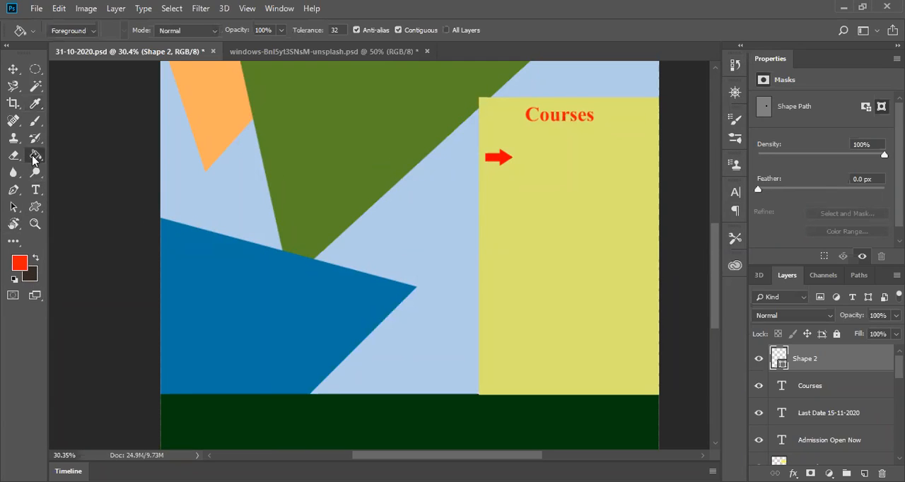
pyautogui.click(19, 269)
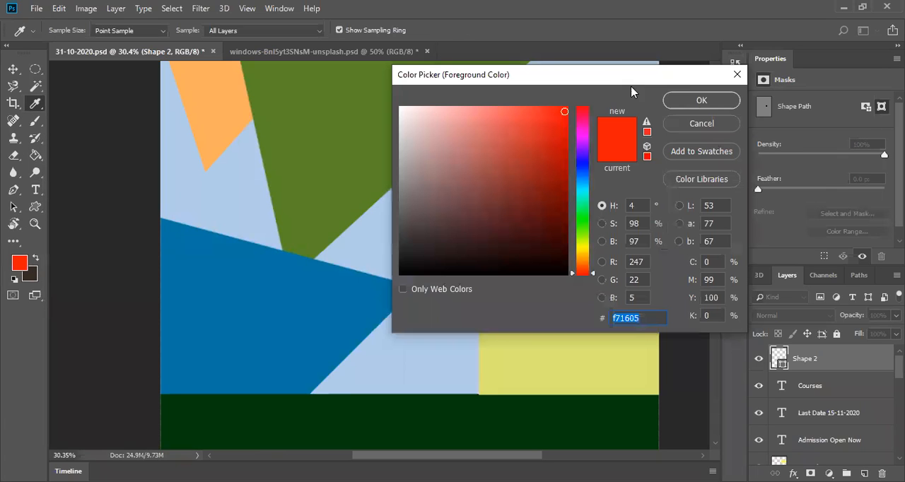
pyautogui.click(737, 75)
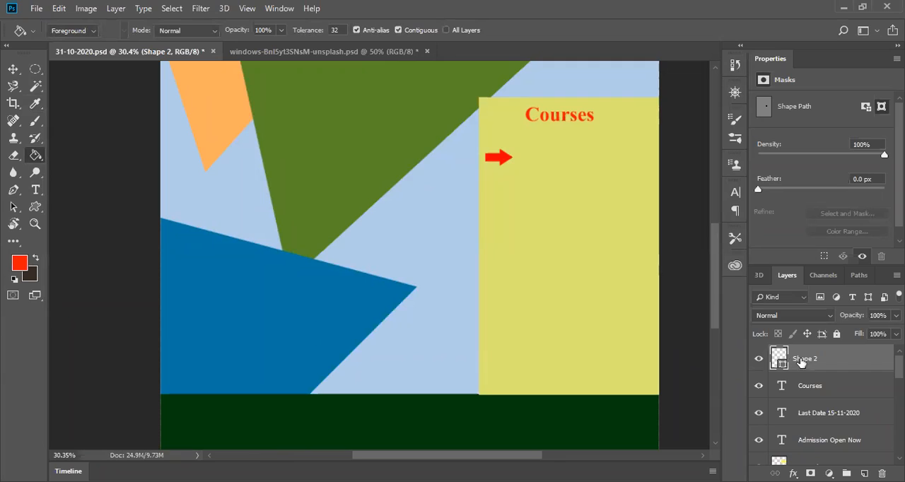
pyautogui.click(489, 155)
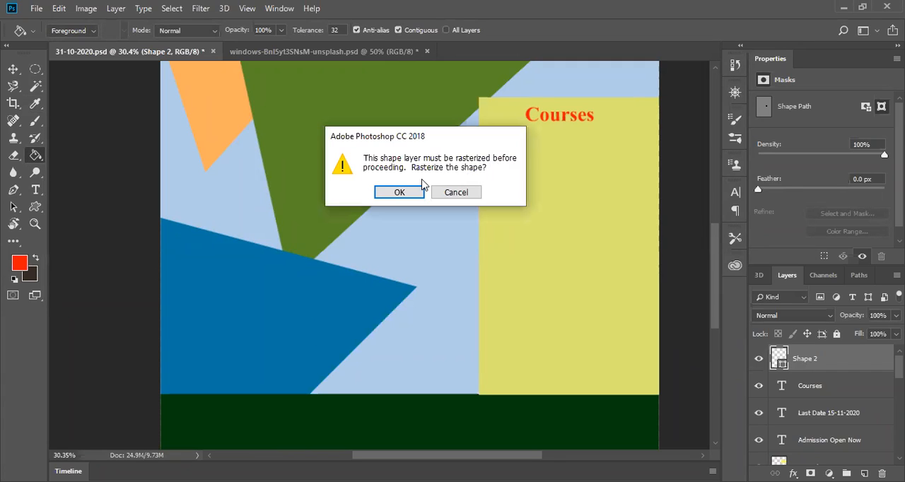
pyautogui.click(399, 192)
pyautogui.scroll(2, 491, 161)
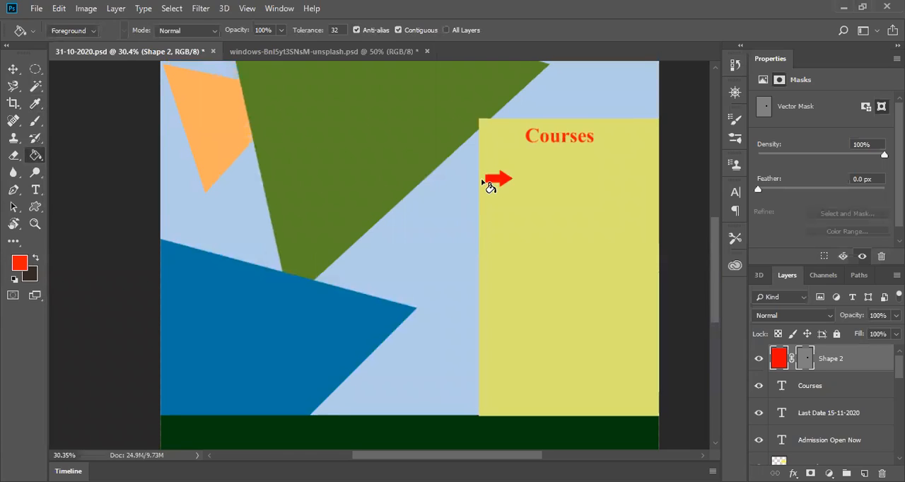
pyautogui.click(493, 178)
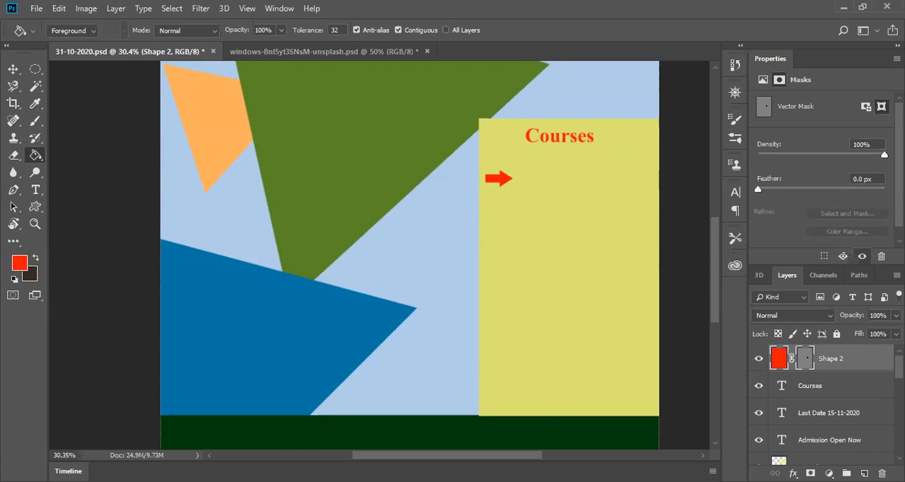
pyautogui.click(814, 389)
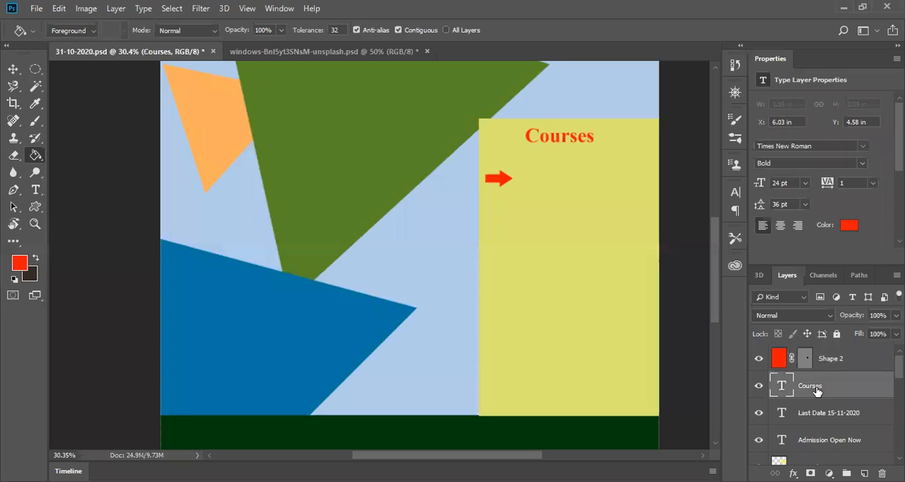
pyautogui.click(823, 365)
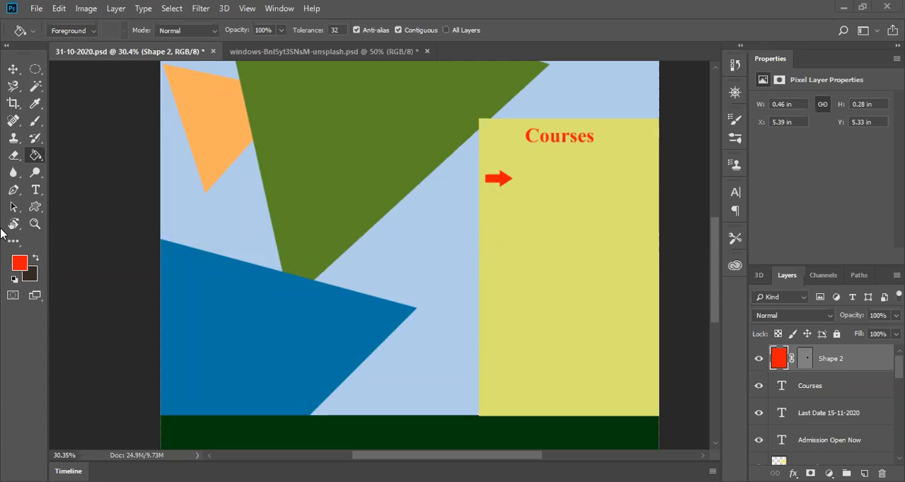
# Step: Review the admission page layout from the institute heading down to the Courses box and the dark green footer band
pyautogui.scroll(-5, 262, 319)
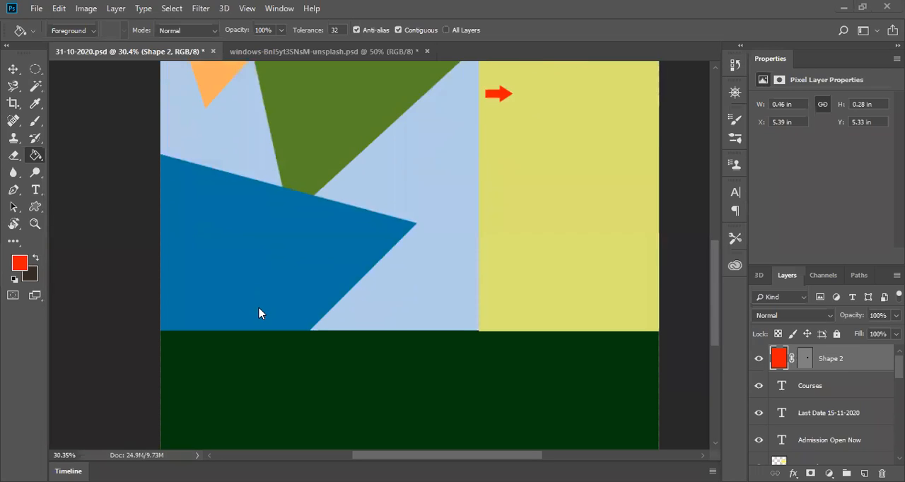
pyautogui.scroll(15, 260, 314)
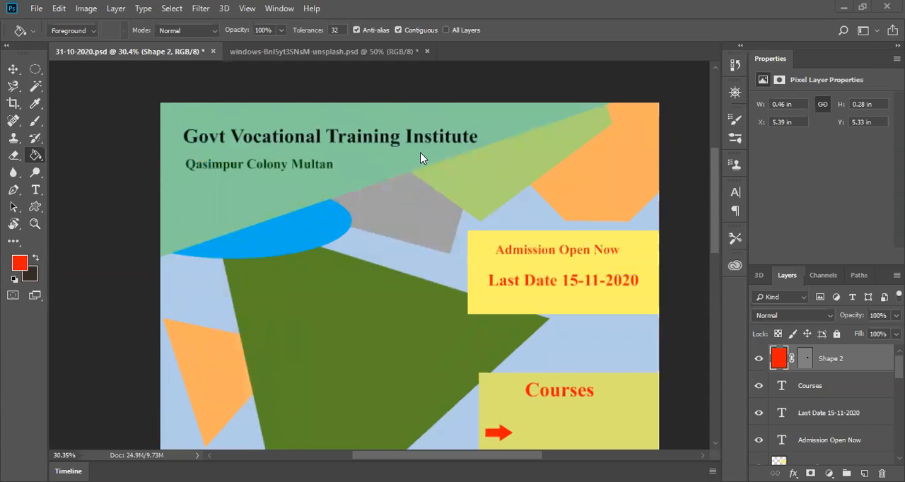
pyautogui.scroll(-10, 508, 272)
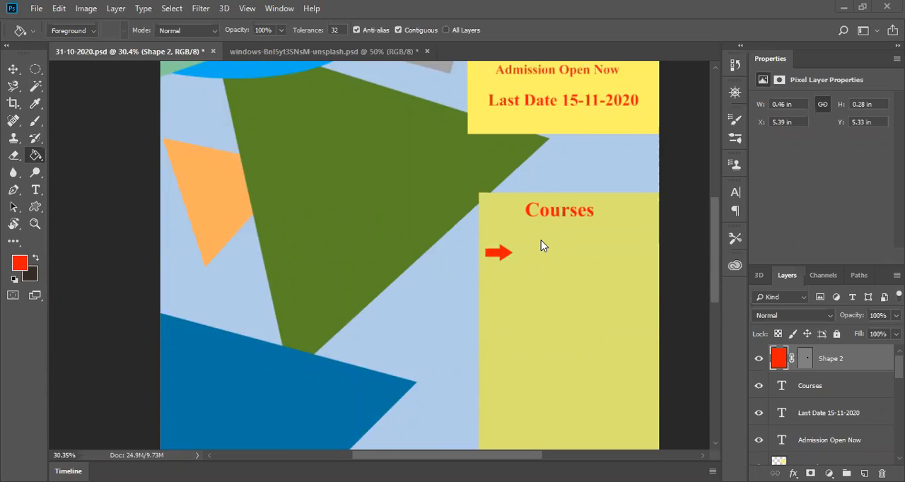
pyautogui.scroll(-6, 542, 246)
pyautogui.scroll(4, 542, 245)
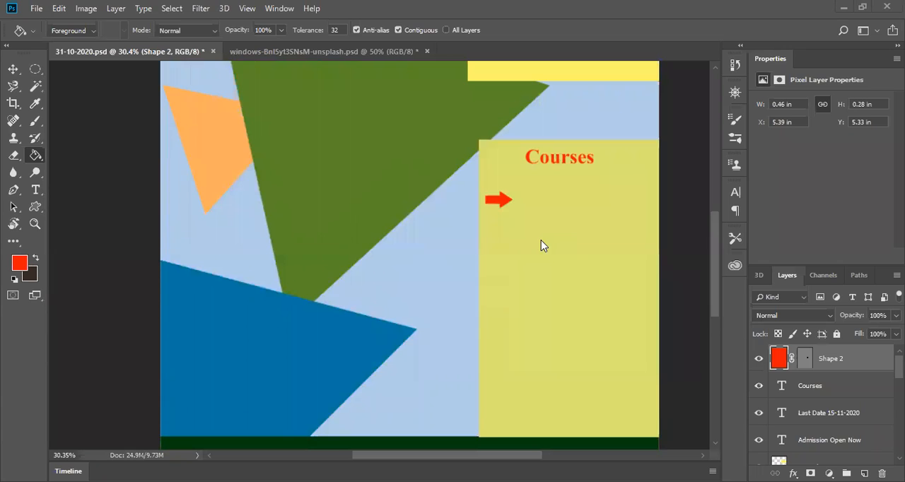
pyautogui.scroll(-4, 542, 245)
pyautogui.scroll(4, 376, 243)
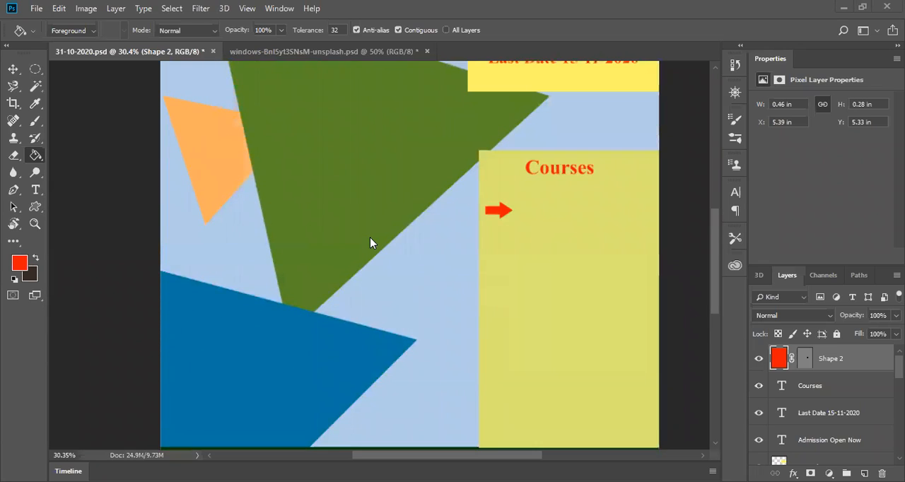
pyautogui.scroll(6, 370, 239)
pyautogui.scroll(-6, 370, 242)
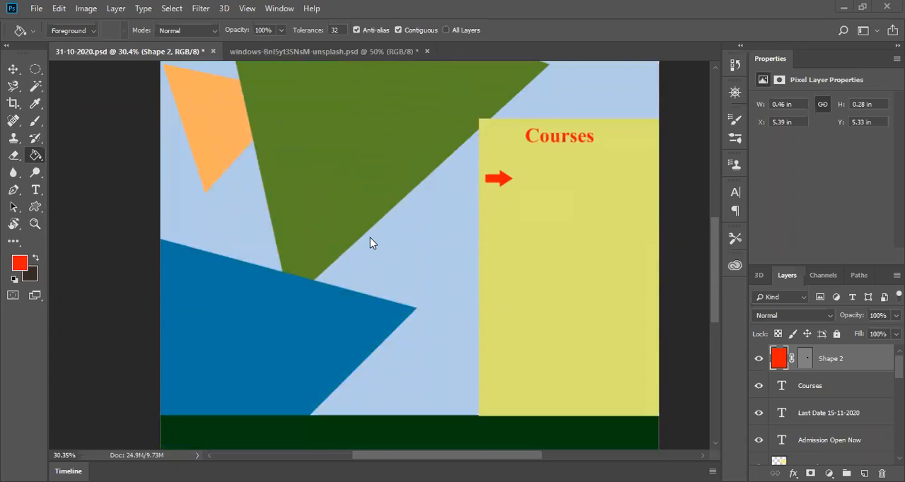
pyautogui.scroll(1, 370, 239)
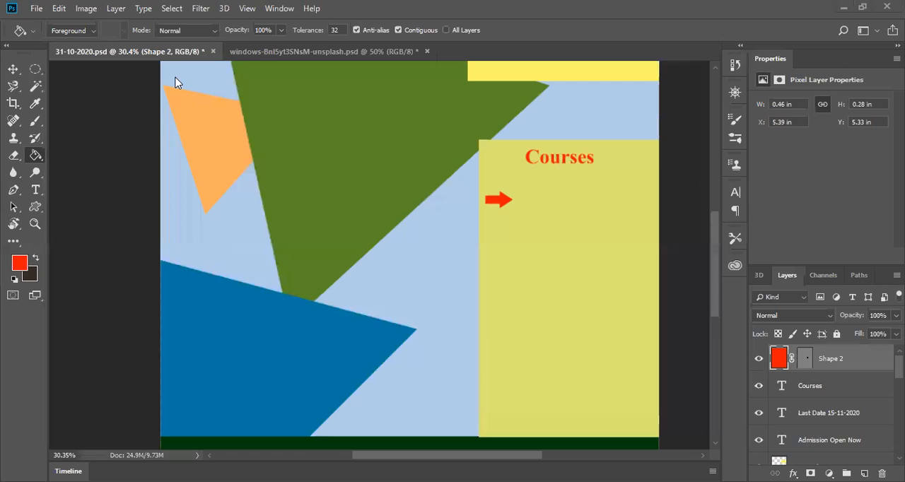
pyautogui.scroll(-3, 313, 233)
pyautogui.scroll(10, 314, 232)
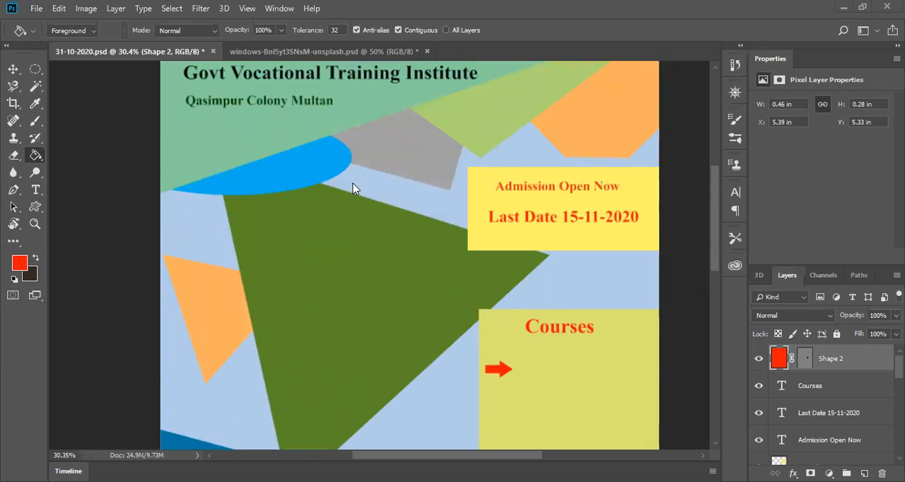
pyautogui.scroll(1, 264, 288)
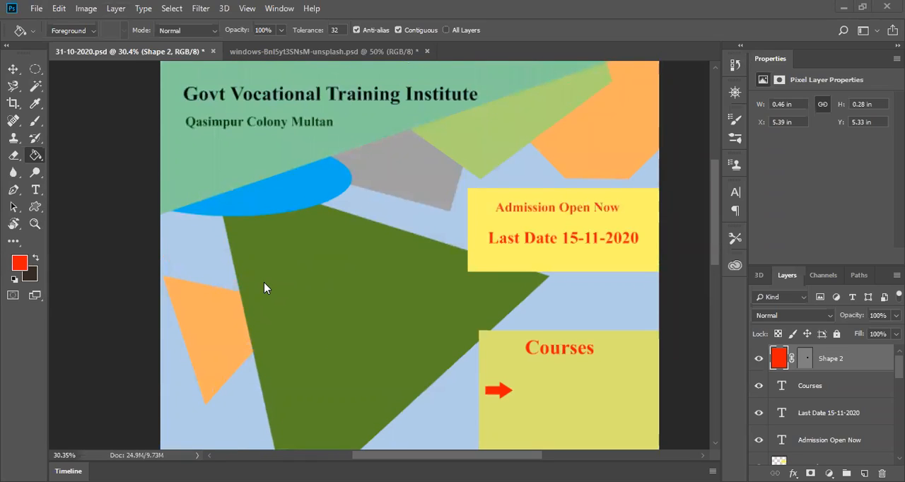
pyautogui.scroll(-3, 264, 288)
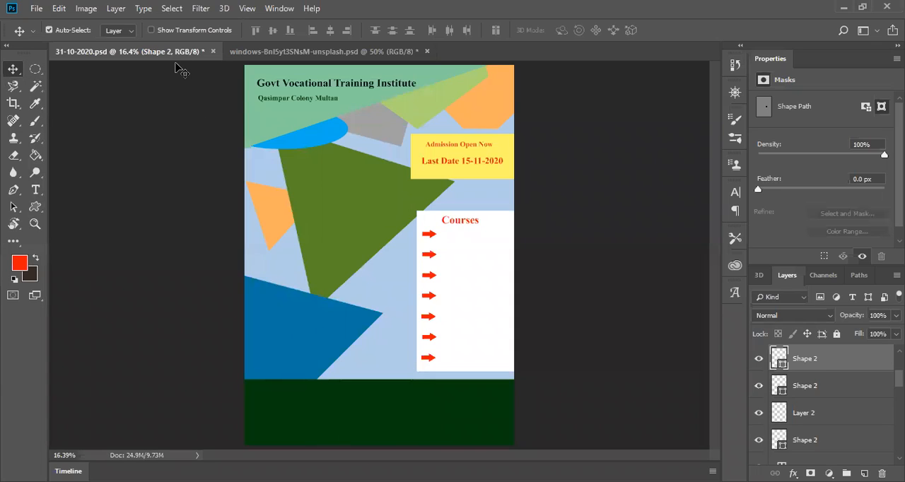
# Step: Open the Unsplash JPG photo of the open book as a separate document
pyautogui.click(36, 8)
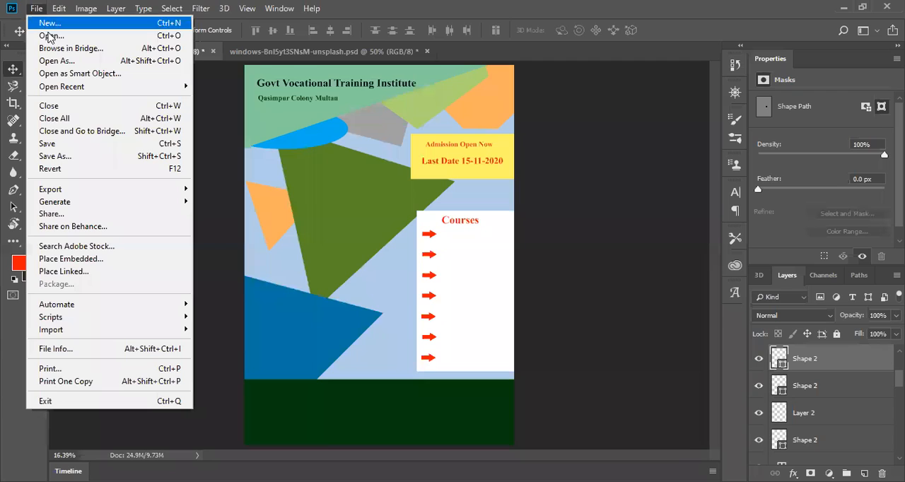
pyautogui.click(61, 40)
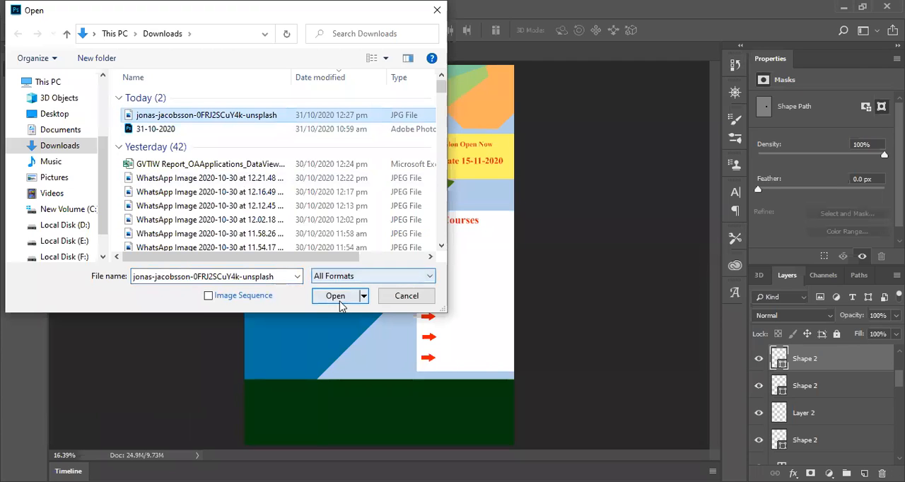
pyautogui.click(338, 297)
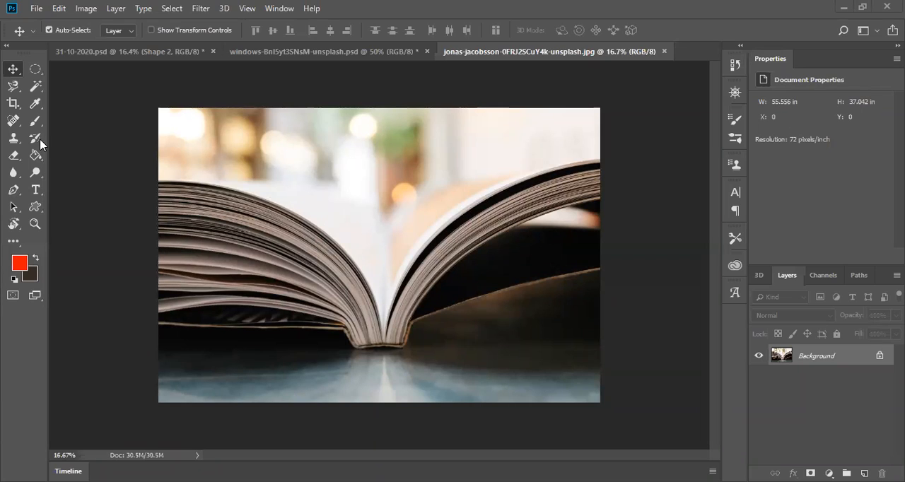
# Step: Trace the left pages' upper edge down to the spine with a Pen tool curve, and set the shape's fill to none
pyautogui.click(14, 191)
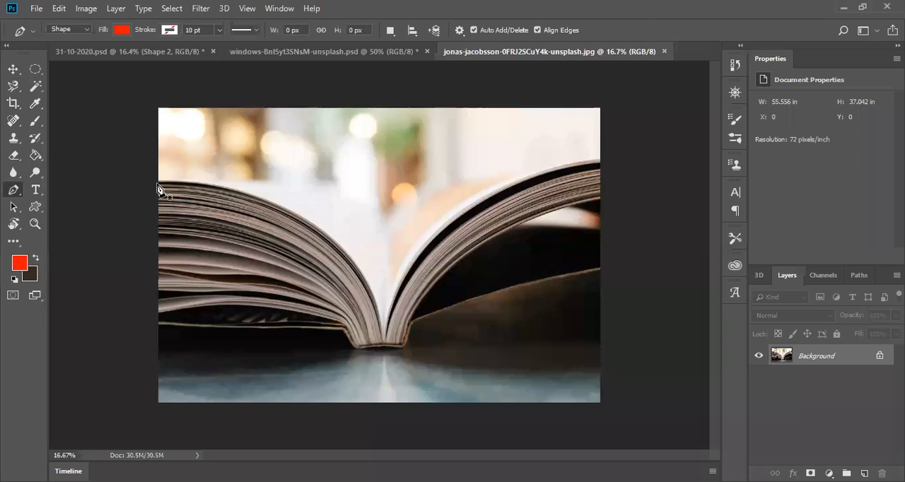
pyautogui.click(158, 182)
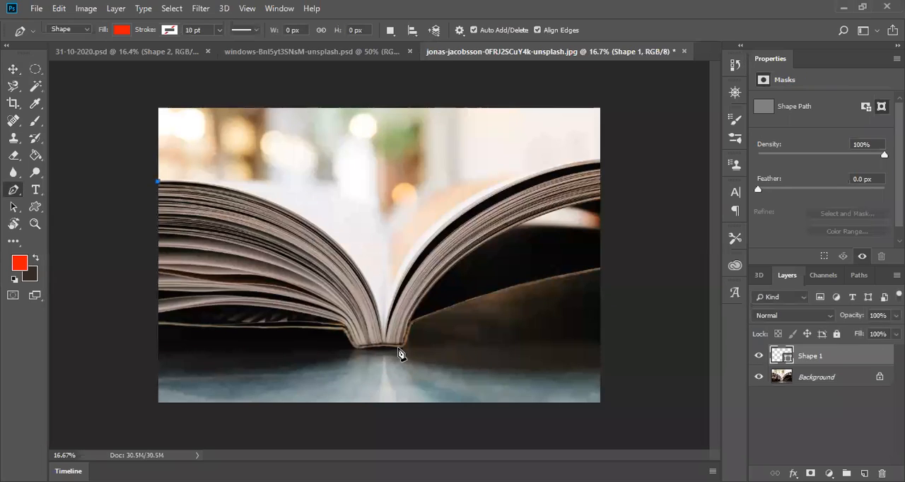
pyautogui.moveTo(384, 342); pyautogui.dragTo(405, 481)
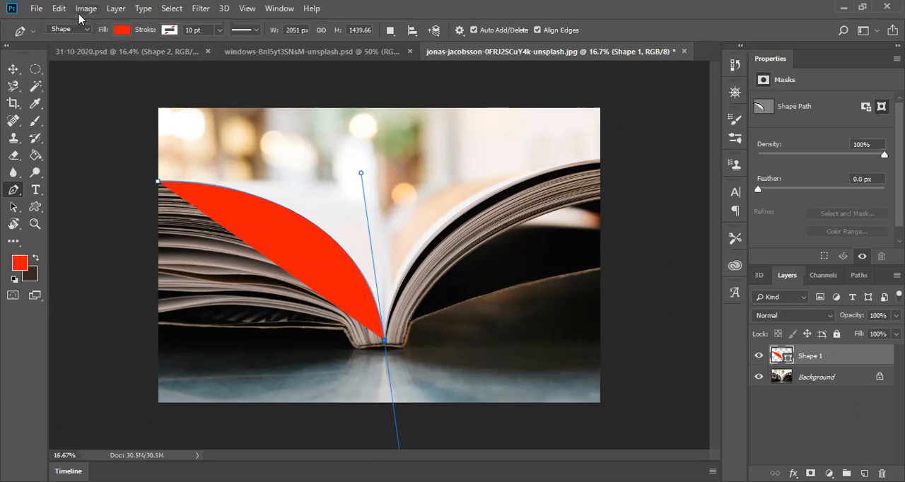
pyautogui.click(127, 30)
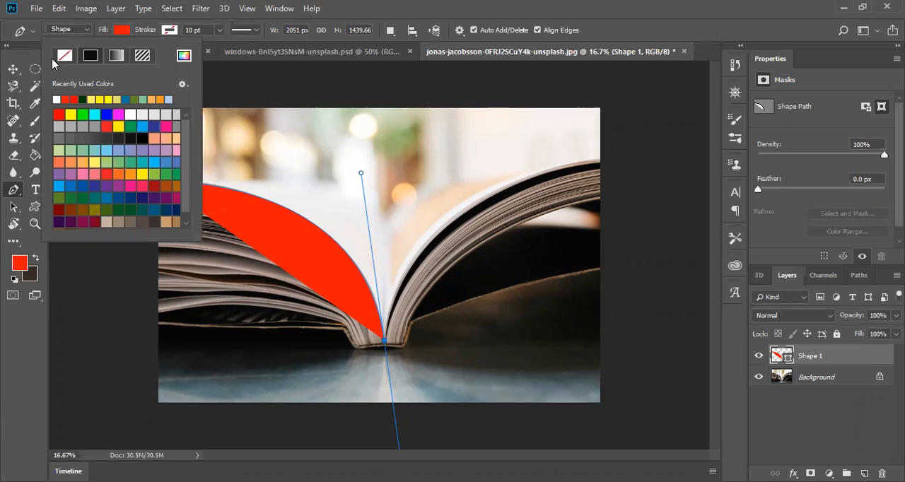
pyautogui.click(64, 55)
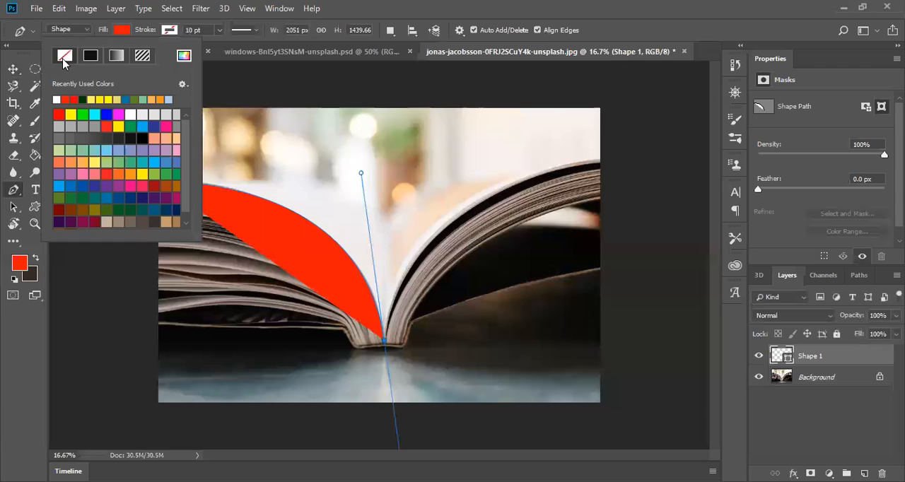
# Step: Make the spine anchor a corner and outline the rest of the book with straight segments, closing the path at its starting anchor
pyautogui.click(601, 164)
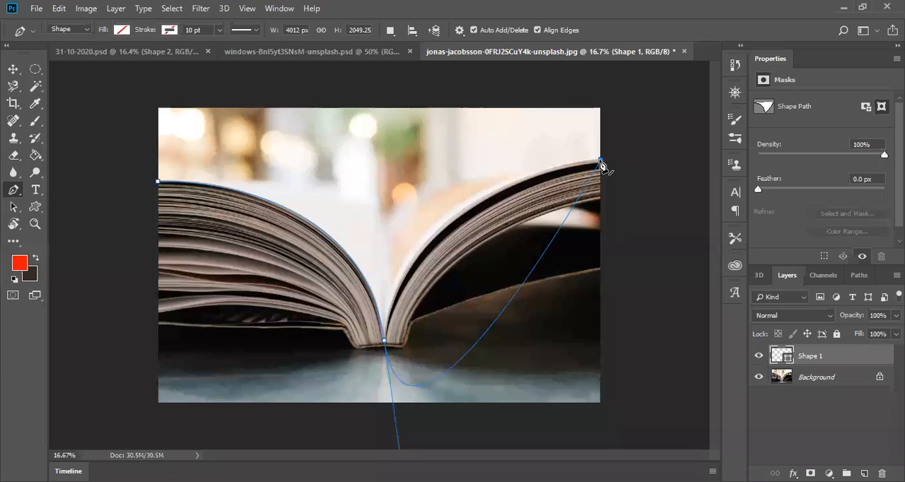
pyautogui.keyDown('alt'); pyautogui.click(385, 344); pyautogui.keyUp('alt')
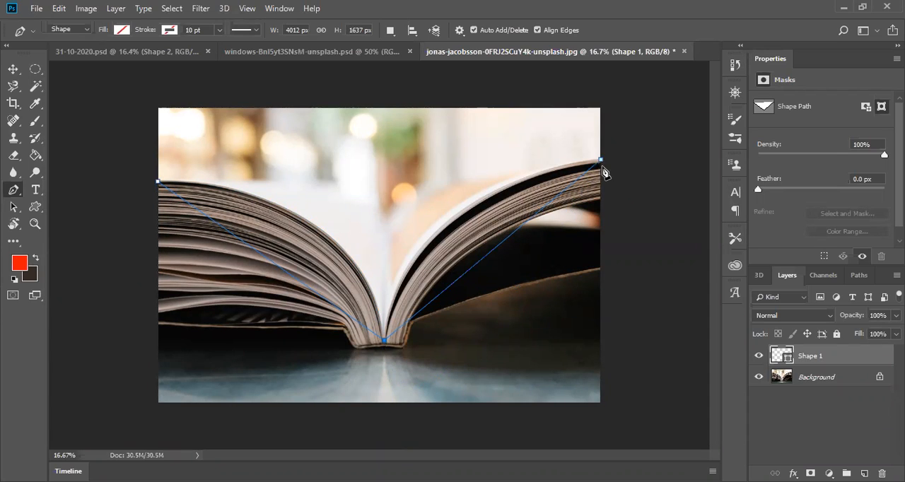
pyautogui.click(601, 269)
pyautogui.click(415, 324)
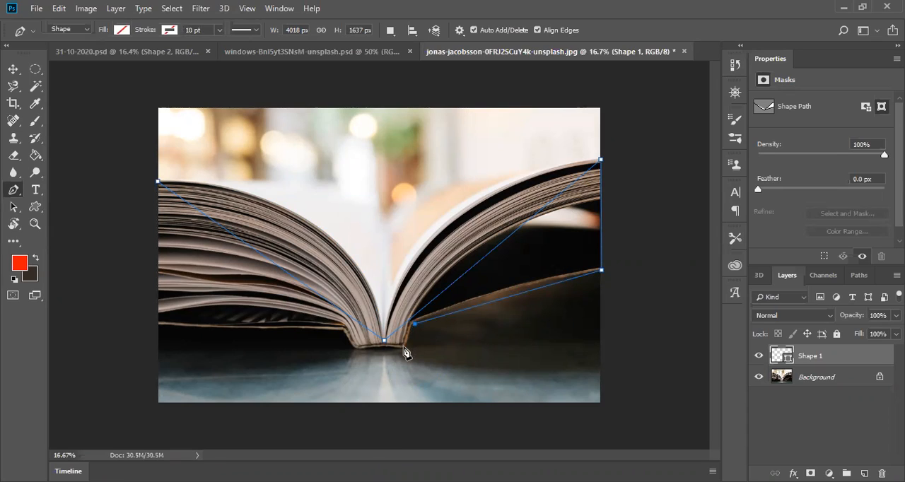
pyautogui.click(405, 348)
pyautogui.click(356, 349)
pyautogui.click(344, 334)
pyautogui.click(158, 329)
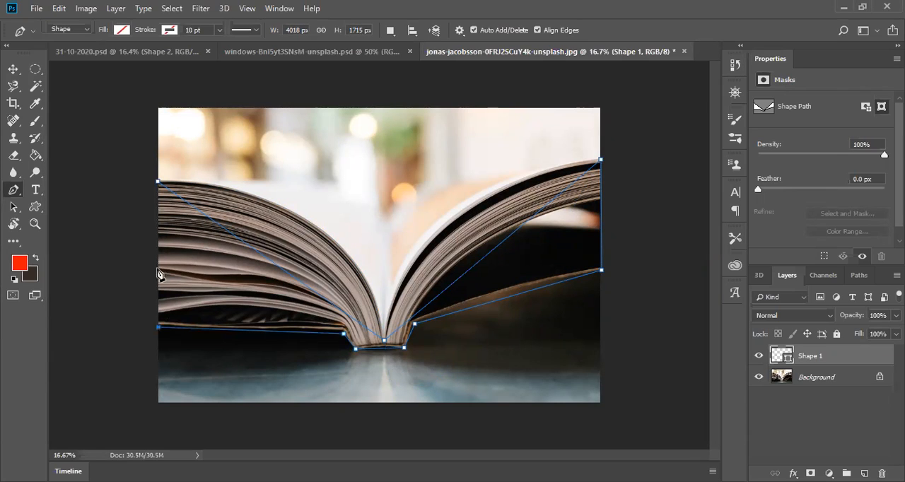
pyautogui.click(158, 183)
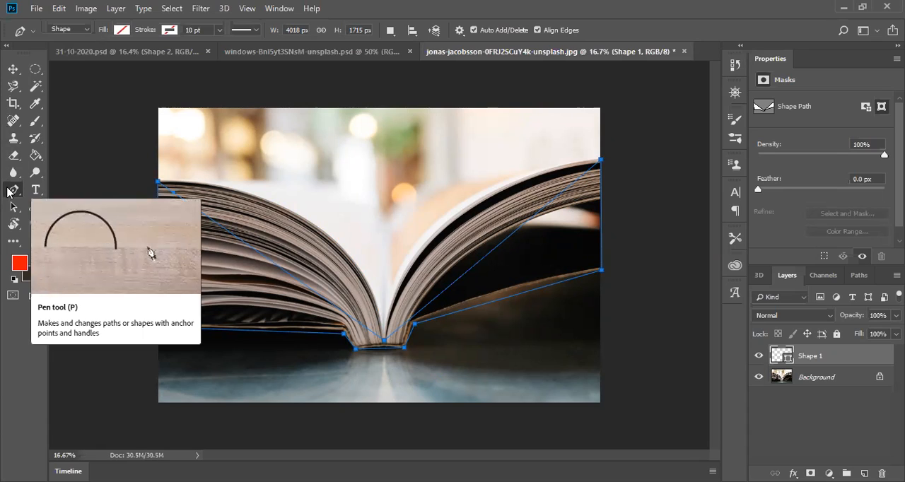
# Step: Curve the path along both pages' upper edges with the Convert Point tool, removing the outgoing handles at the spine and right corner anchors
pyautogui.rightClick(10, 191)
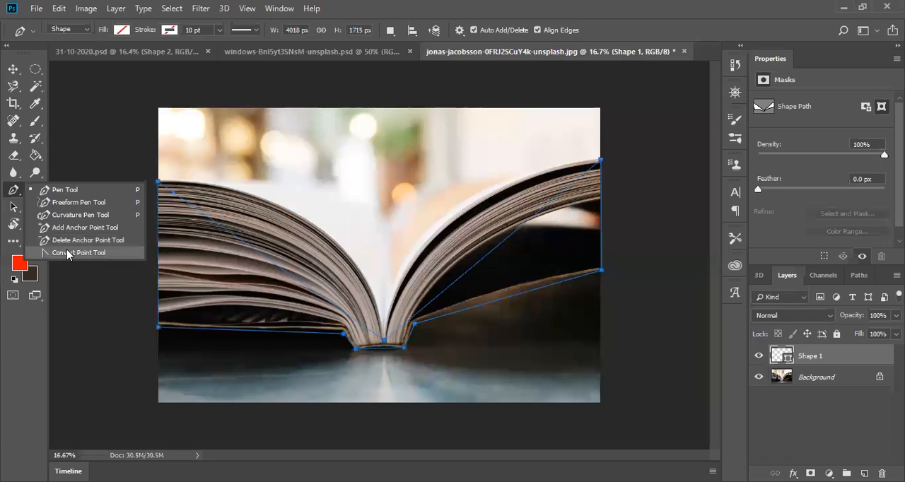
pyautogui.click(60, 253)
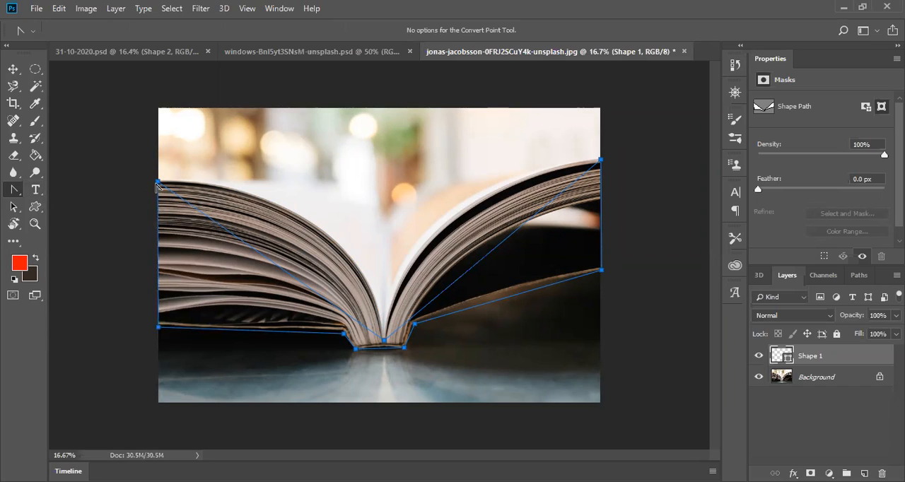
pyautogui.moveTo(159, 184)
pyautogui.mouseDown()
pyautogui.moveTo(165, 178)
pyautogui.moveTo(159, 183)
pyautogui.mouseUp()
pyautogui.moveTo(384, 345)
pyautogui.mouseDown()
pyautogui.moveTo(386, 383)
pyautogui.moveTo(385, 345)
pyautogui.mouseUp()
pyautogui.moveTo(385, 345); pyautogui.dragTo(397, 449)
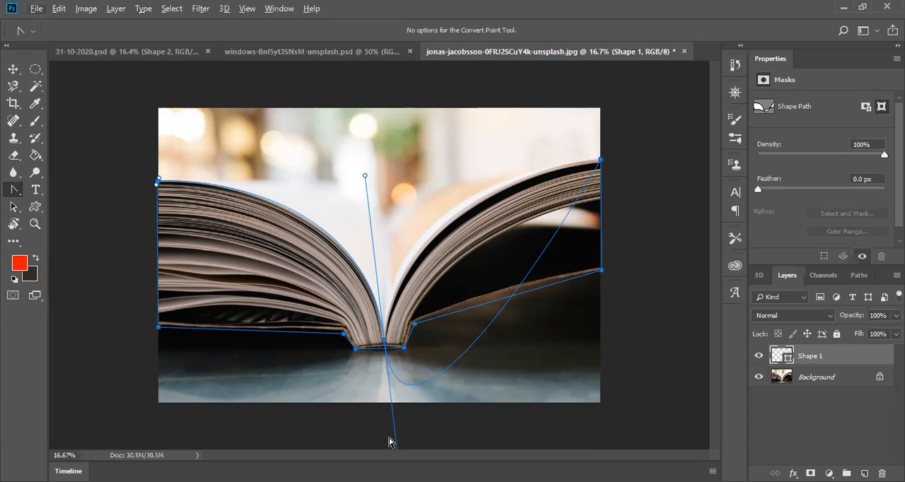
pyautogui.click(386, 345)
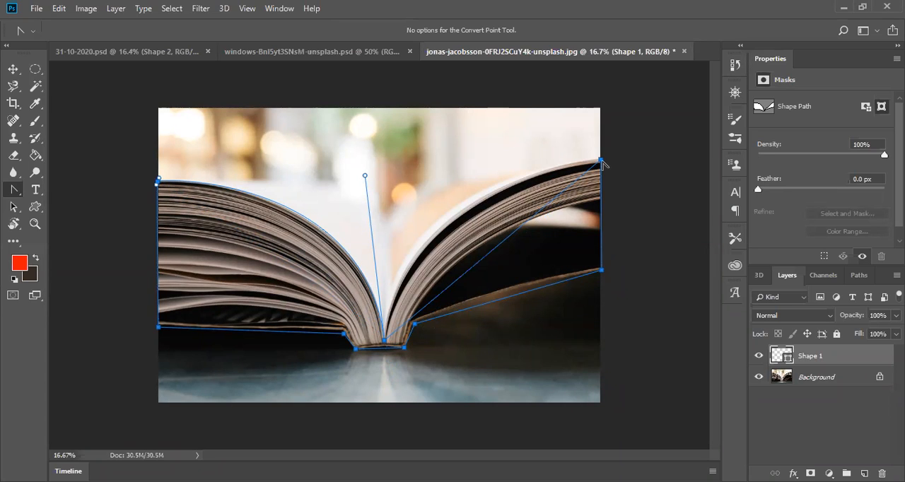
pyautogui.moveTo(601, 161); pyautogui.dragTo(816, 131)
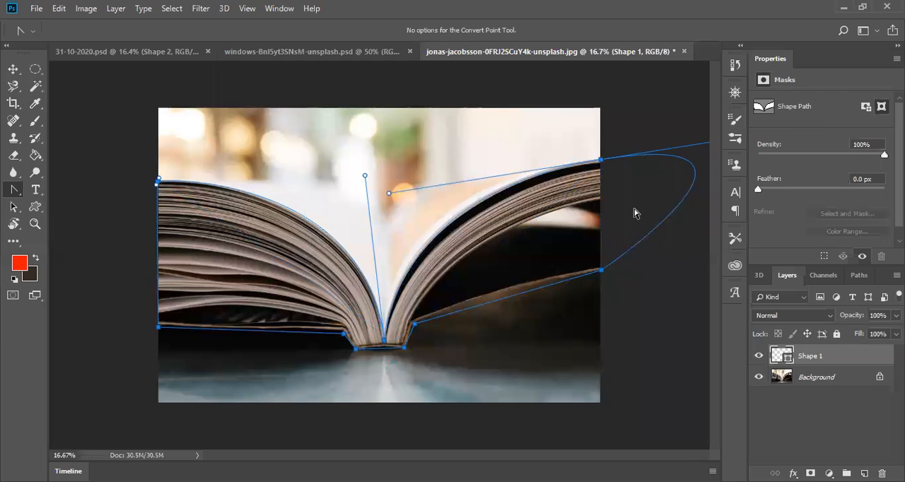
pyautogui.click(601, 161)
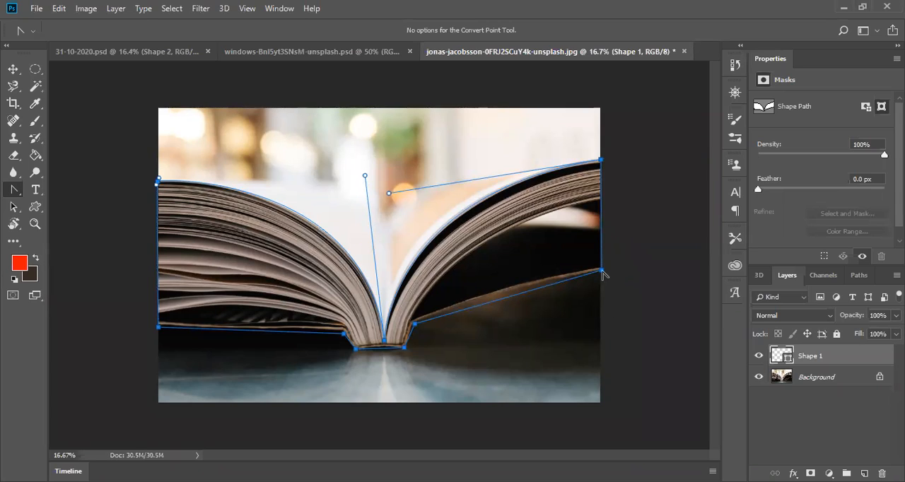
# Step: Curve the path under the right cover from the hinge anchor, and pull that anchor's spine-side handle back close to the anchor
pyautogui.moveTo(601, 270); pyautogui.dragTo(588, 311)
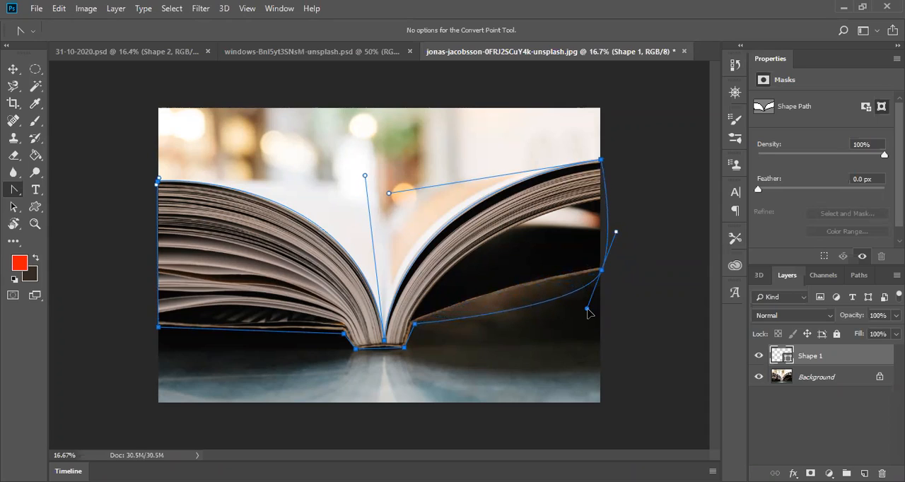
pyautogui.hotkey('ctrl', 'z')
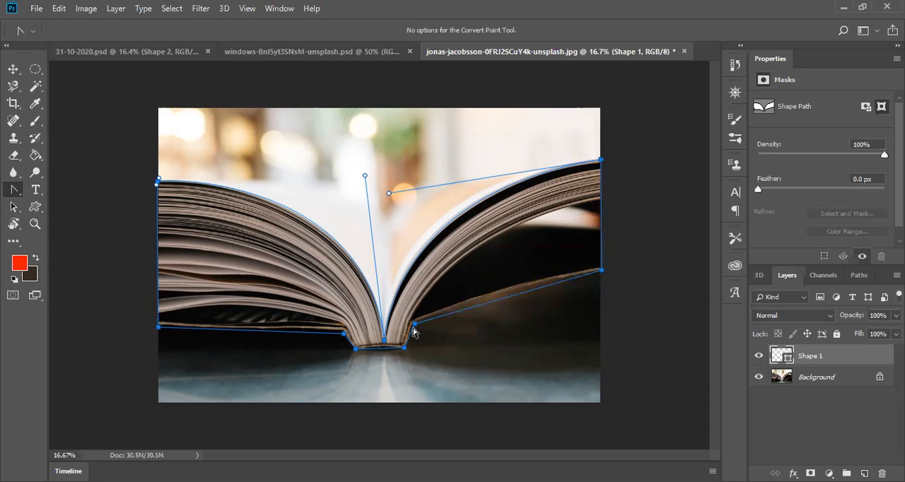
pyautogui.moveTo(416, 327); pyautogui.dragTo(381, 351)
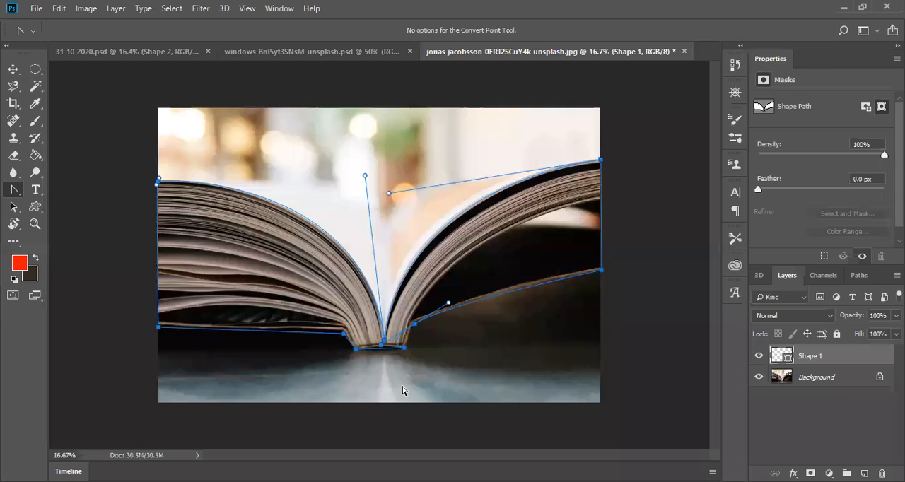
pyautogui.press('z')
pyautogui.click(423, 317)
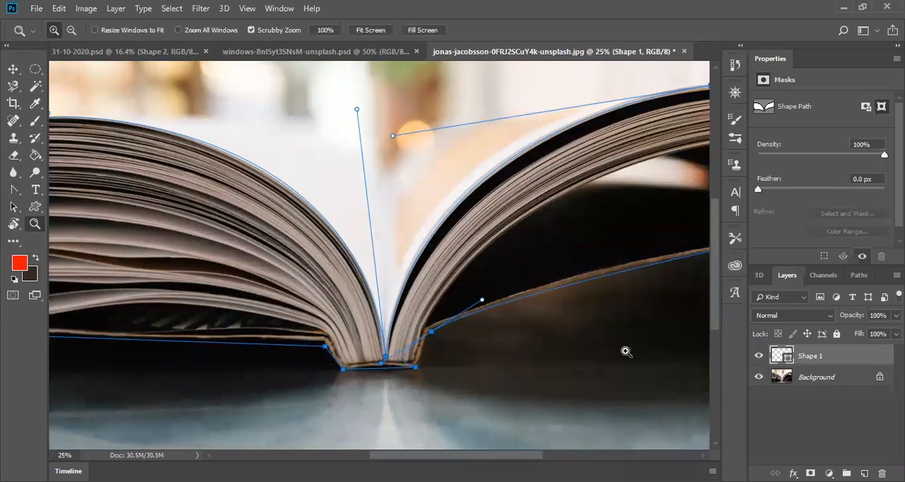
pyautogui.click(527, 322)
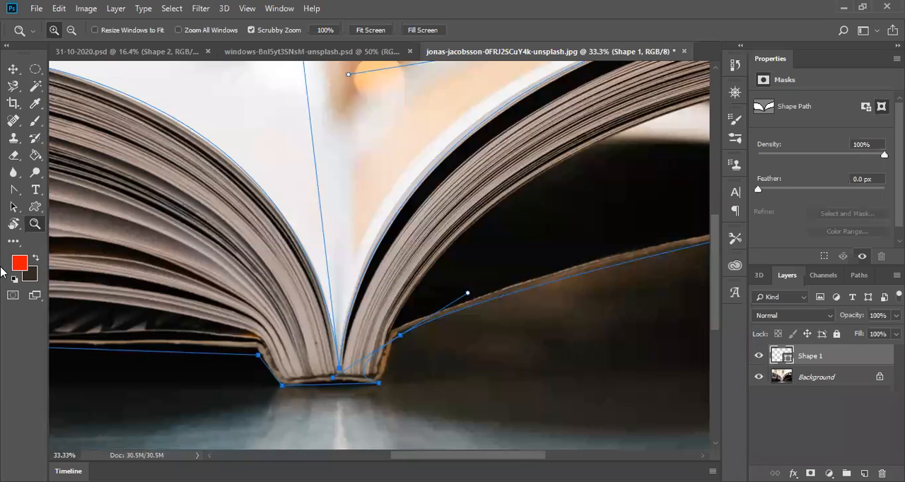
pyautogui.click(13, 189)
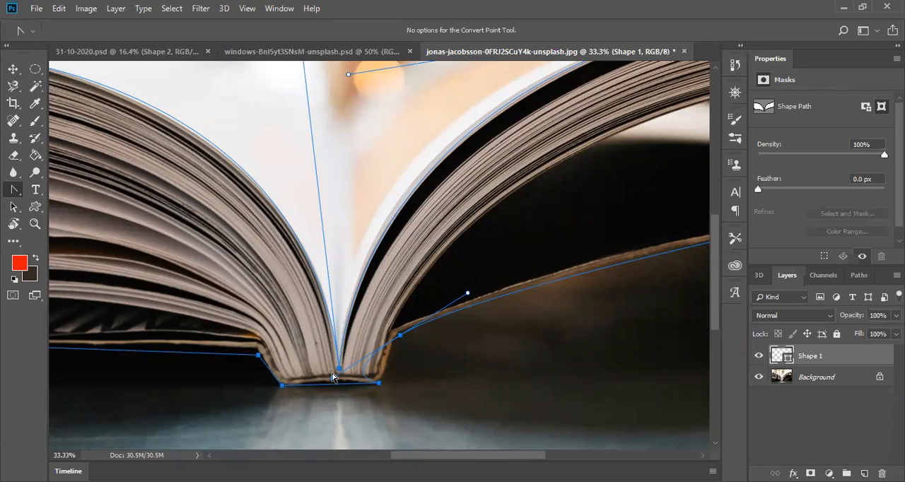
pyautogui.moveTo(333, 381); pyautogui.dragTo(389, 338)
pyautogui.click(467, 293)
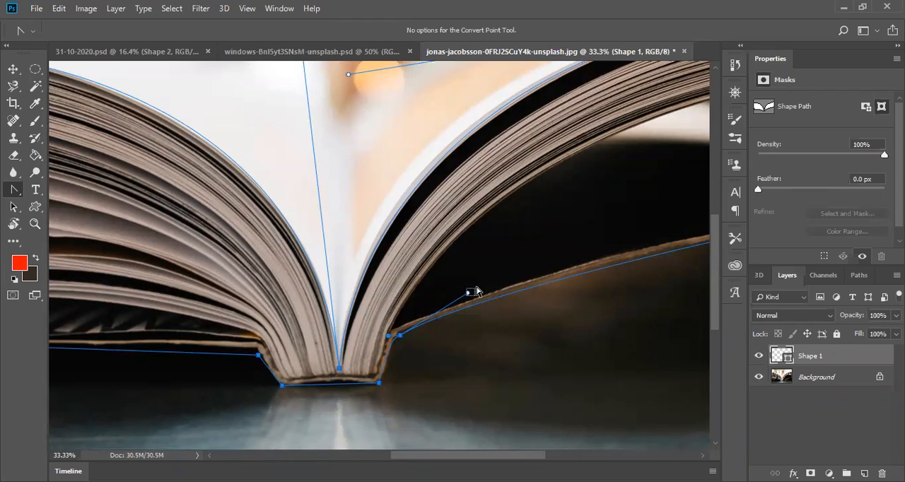
# Step: Extend the right hinge anchor's outer handle along the cover's lower edge, and nudge the anchor onto the edge
pyautogui.click(397, 339)
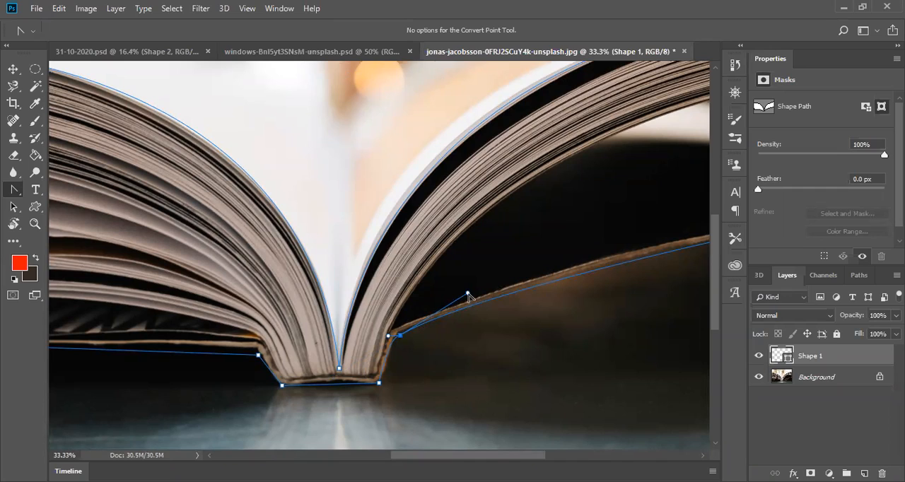
pyautogui.moveTo(467, 293); pyautogui.dragTo(635, 246)
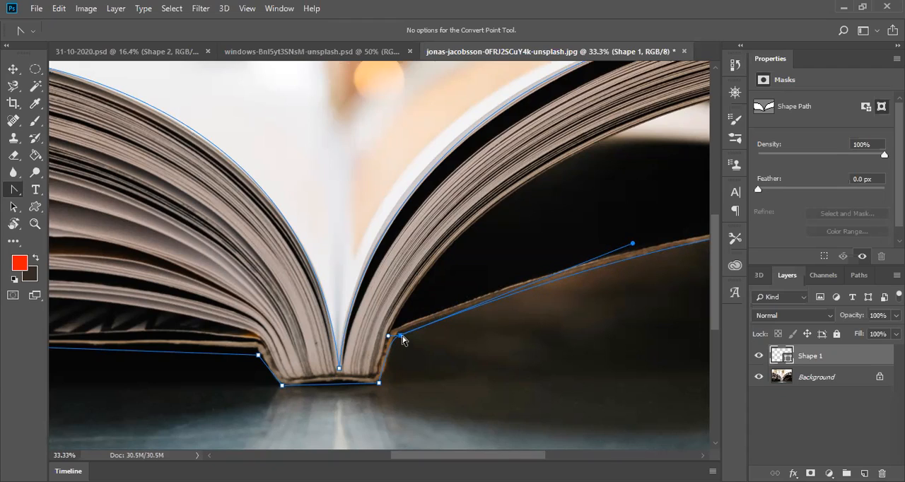
pyautogui.press('Return')
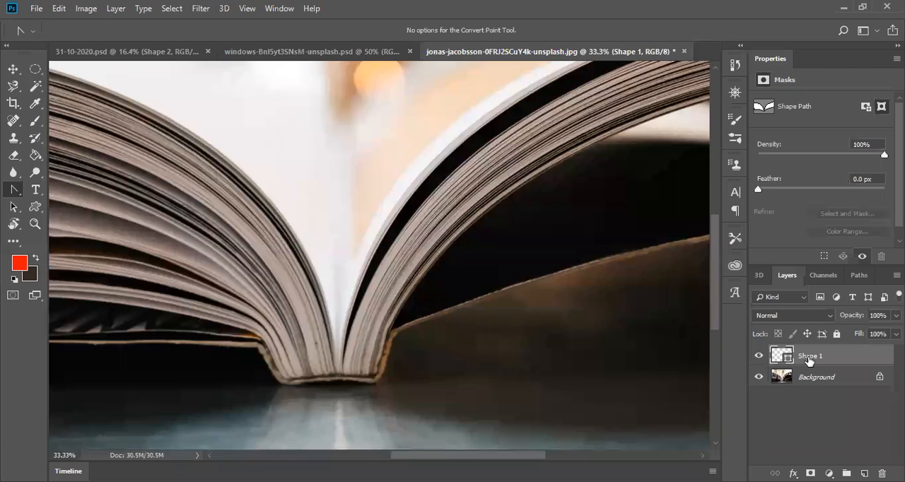
pyautogui.click(398, 336)
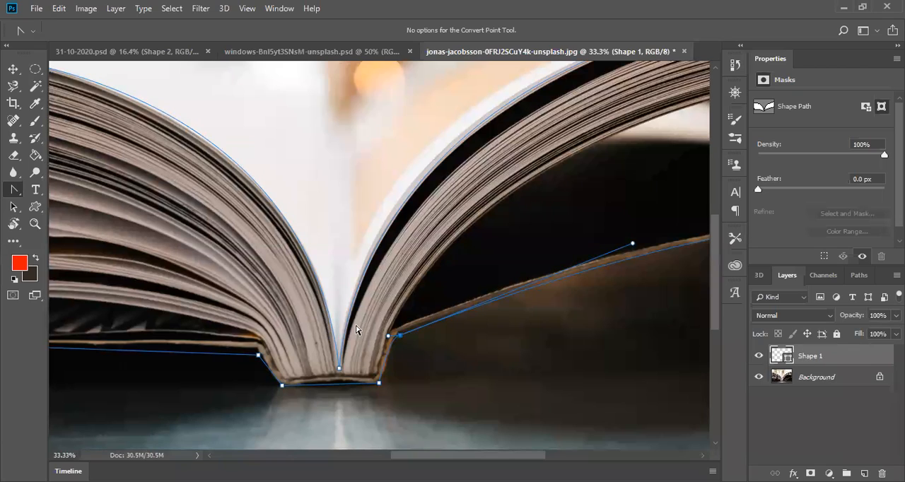
pyautogui.click(400, 336)
pyautogui.moveTo(401, 336); pyautogui.dragTo(397, 335)
# Step: Try to curve the path at the spine's lower-right corner anchor with the Convert Point tool
pyautogui.moveTo(380, 385); pyautogui.dragTo(324, 377)
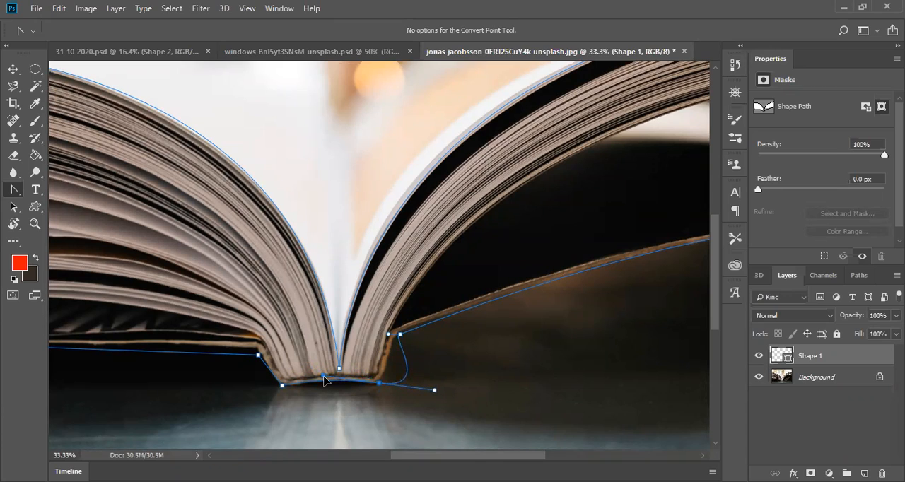
pyautogui.click(380, 385)
pyautogui.hotkey('ctrl', 'z')
pyautogui.click(380, 385)
pyautogui.hotkey('ctrl', 'z')
pyautogui.click(380, 386)
pyautogui.hotkey('ctrl', 'z')
pyautogui.click(379, 386)
pyautogui.press('Escape')
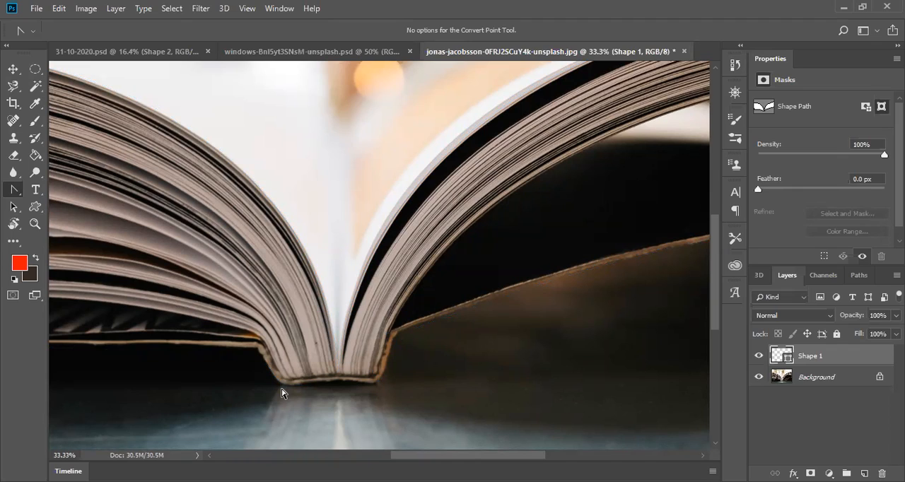
# Step: Curve the path beneath the spine from its lower-left corner anchor, removing the anchor's outgoing handle
pyautogui.click(281, 383)
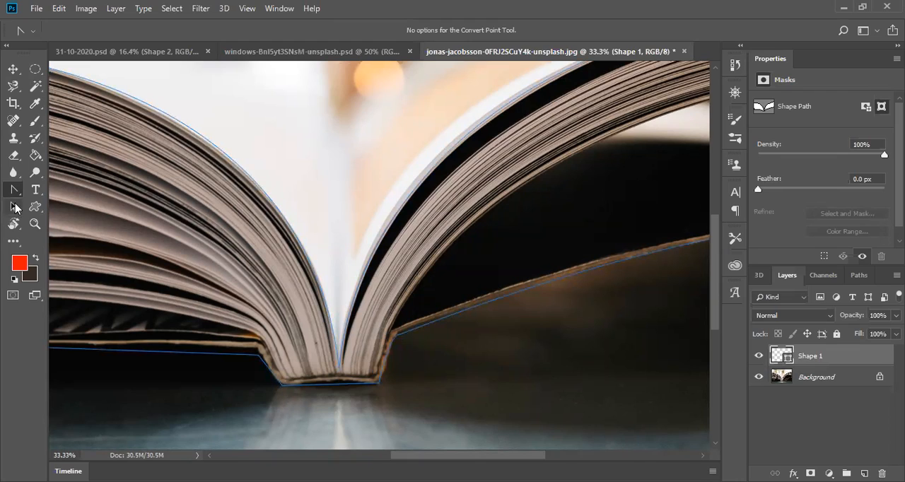
pyautogui.click(283, 388)
pyautogui.moveTo(282, 386); pyautogui.dragTo(232, 397)
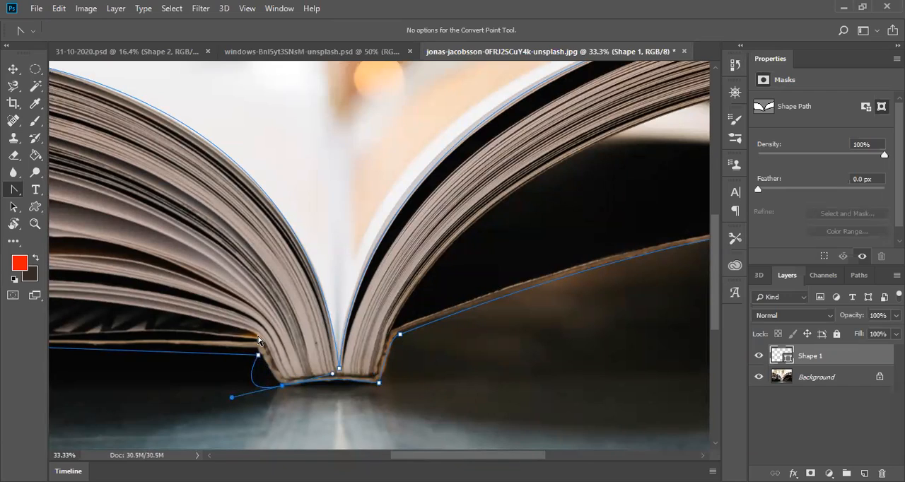
pyautogui.click(281, 386)
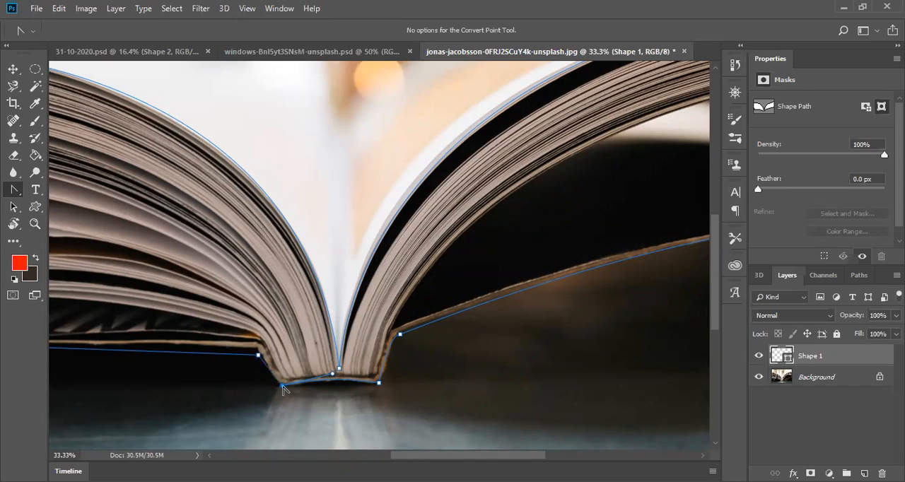
# Step: Nudge the left hinge anchor, the spine's lower-left anchor and the left cover's outer lower anchor closer to the book's edge
pyautogui.click(258, 356)
pyautogui.moveTo(258, 355); pyautogui.dragTo(256, 349)
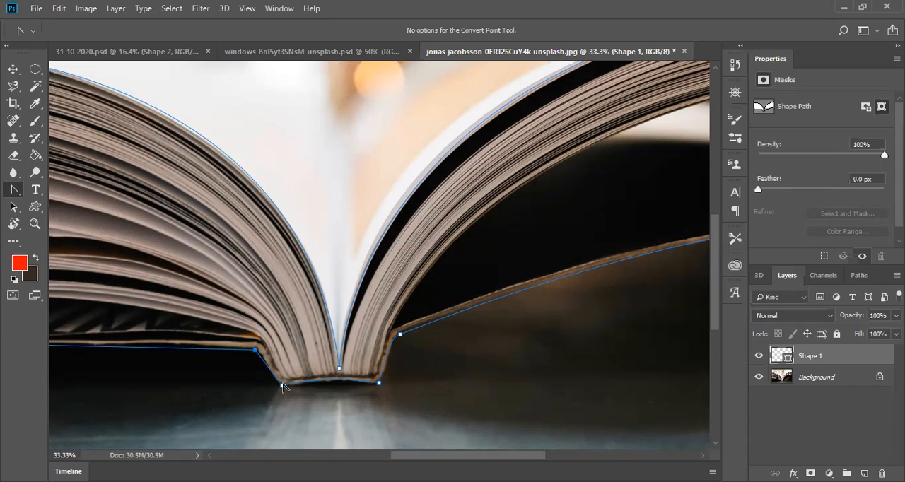
pyautogui.moveTo(283, 386); pyautogui.dragTo(278, 386)
pyautogui.moveTo(449, 457); pyautogui.dragTo(342, 458)
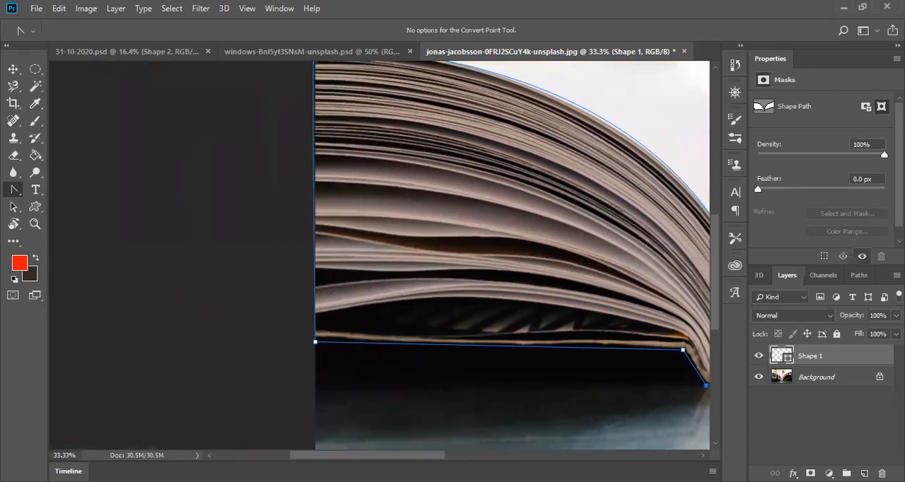
pyautogui.click(315, 343)
pyautogui.moveTo(316, 346); pyautogui.dragTo(315, 343)
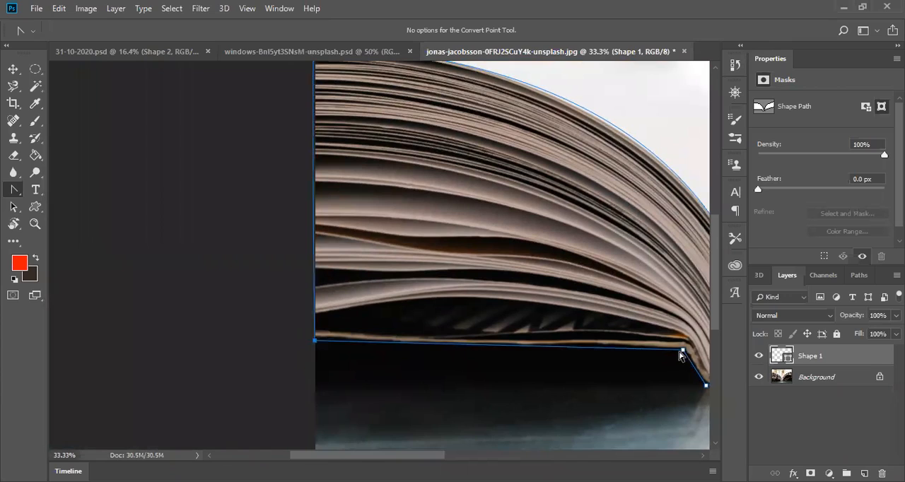
# Step: Make a new anti-aliased, feathered selection from the path around the book
pyautogui.scroll(3, 367, 293)
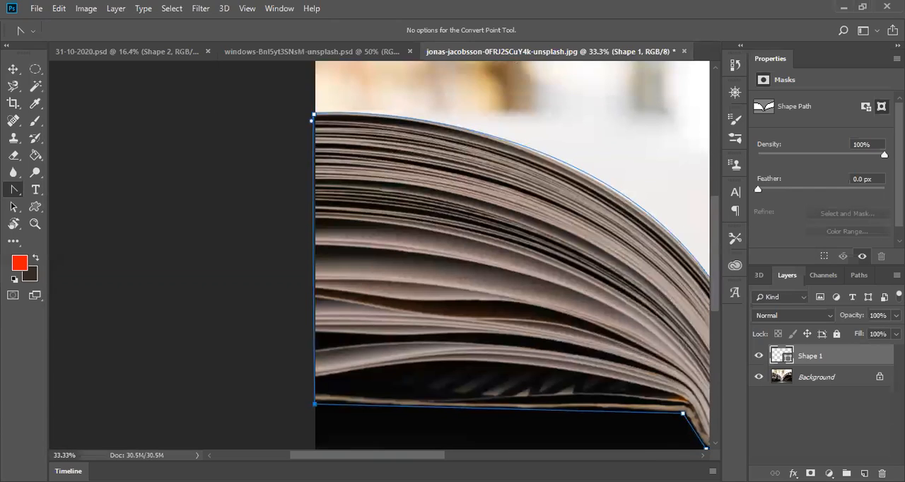
pyautogui.rightClick(525, 324)
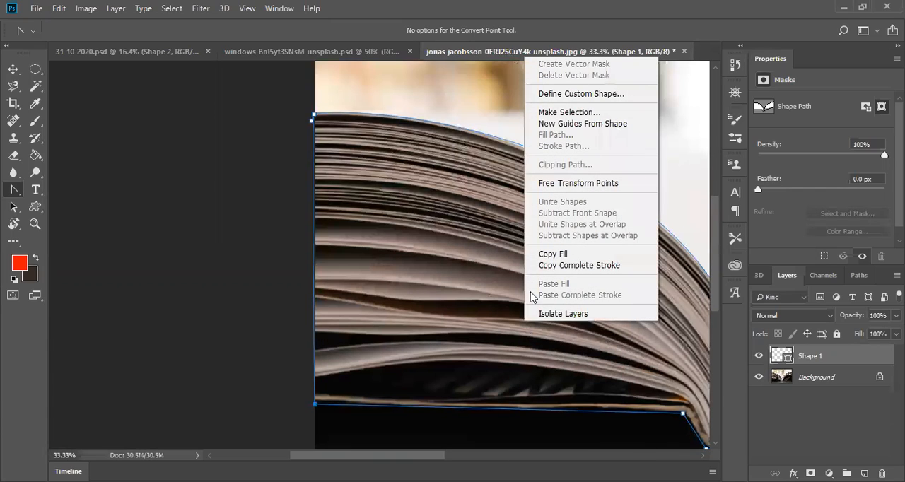
pyautogui.click(572, 111)
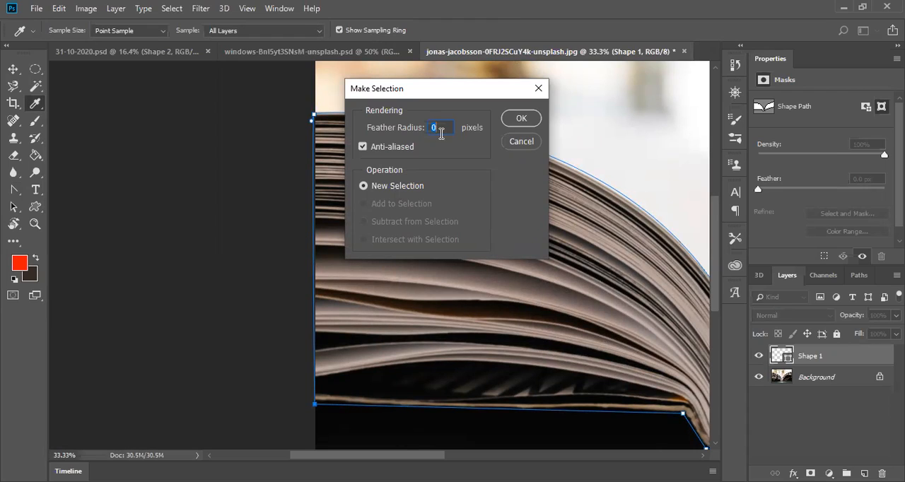
pyautogui.click(527, 120)
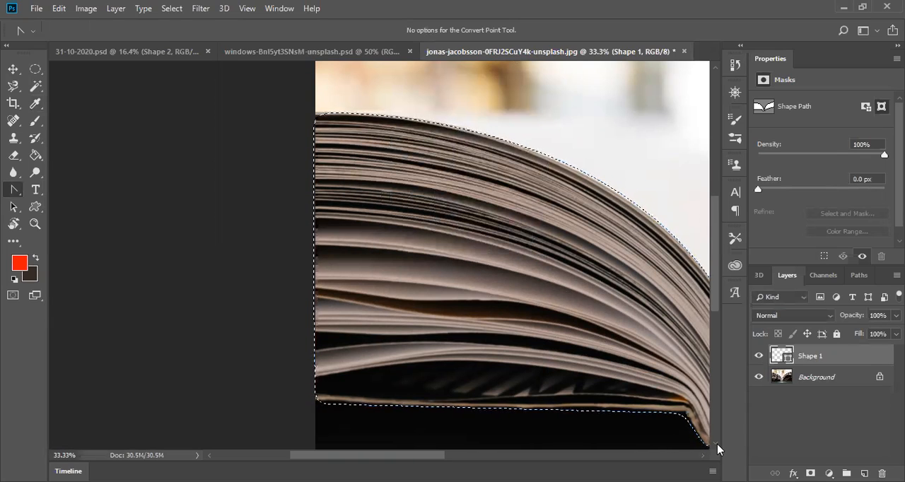
# Step: Try to move the selected book area while the Shape 1 layer is active, and undo the move
pyautogui.click(705, 456)
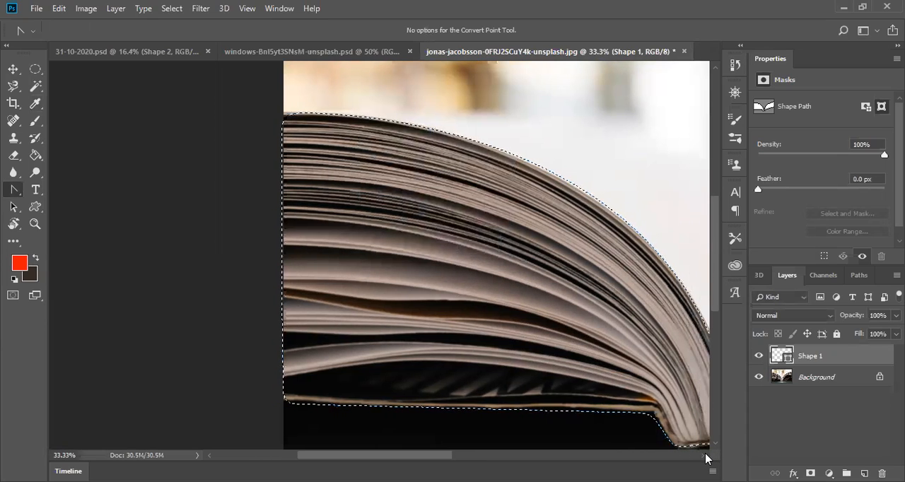
pyautogui.click(14, 69)
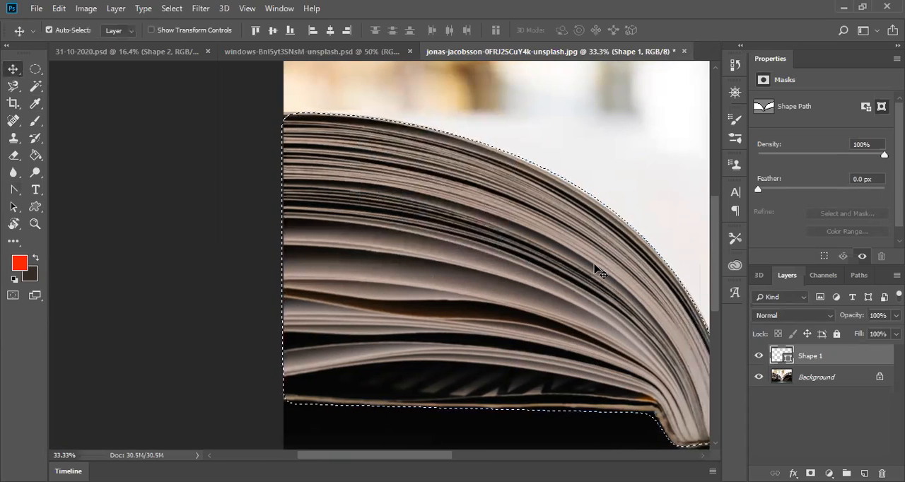
pyautogui.moveTo(545, 297); pyautogui.dragTo(508, 204)
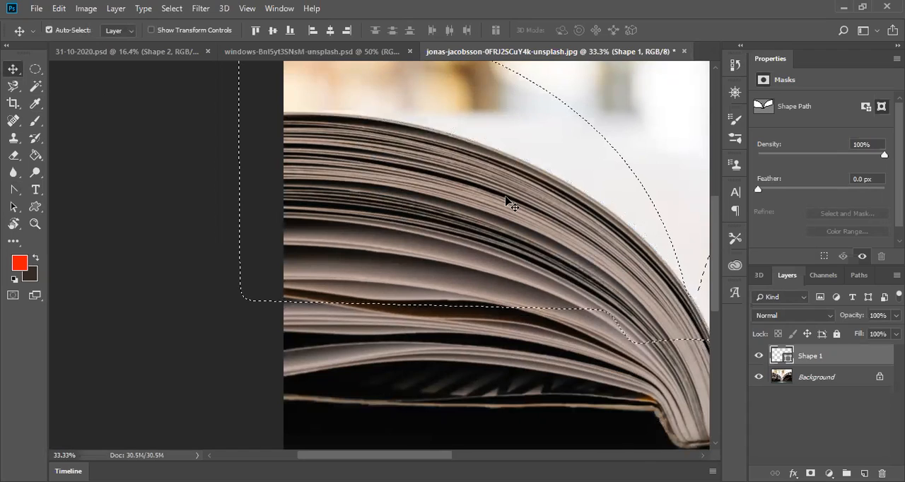
pyautogui.hotkey('ctrl', 'z')
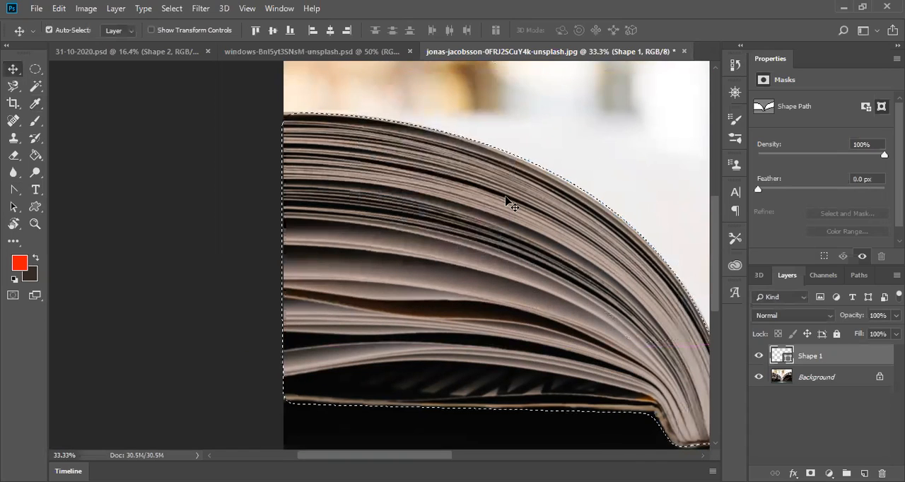
# Step: Convert the locked Background of the book photo into a regular layer, keeping the default settings
pyautogui.click(806, 380)
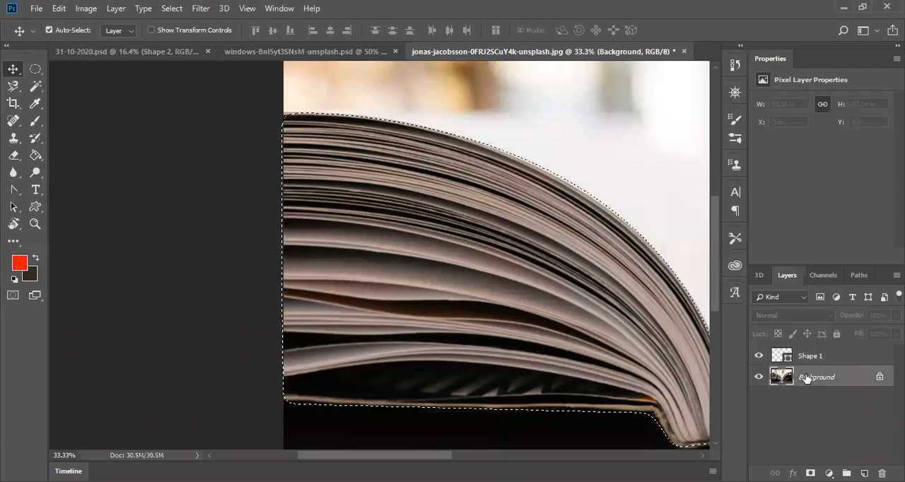
pyautogui.doubleClick(807, 380)
pyautogui.click(557, 140)
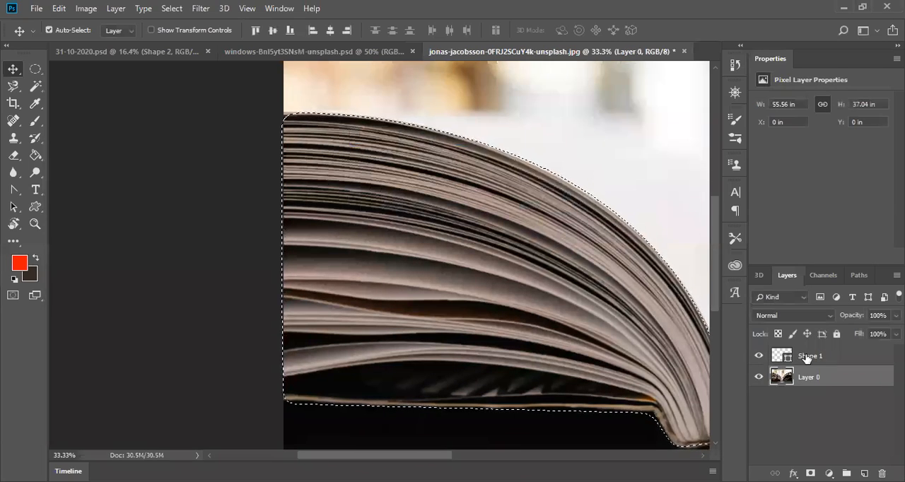
# Step: Move the selected book pixels slightly downwards, and shift them back over their original spot
pyautogui.moveTo(440, 309)
pyautogui.mouseDown()
pyautogui.moveTo(434, 170)
pyautogui.moveTo(405, 254)
pyautogui.moveTo(402, 327)
pyautogui.moveTo(322, 284)
pyautogui.moveTo(407, 273)
pyautogui.moveTo(440, 348)
pyautogui.moveTo(443, 318)
pyautogui.moveTo(455, 314)
pyautogui.moveTo(436, 320)
pyautogui.mouseUp()
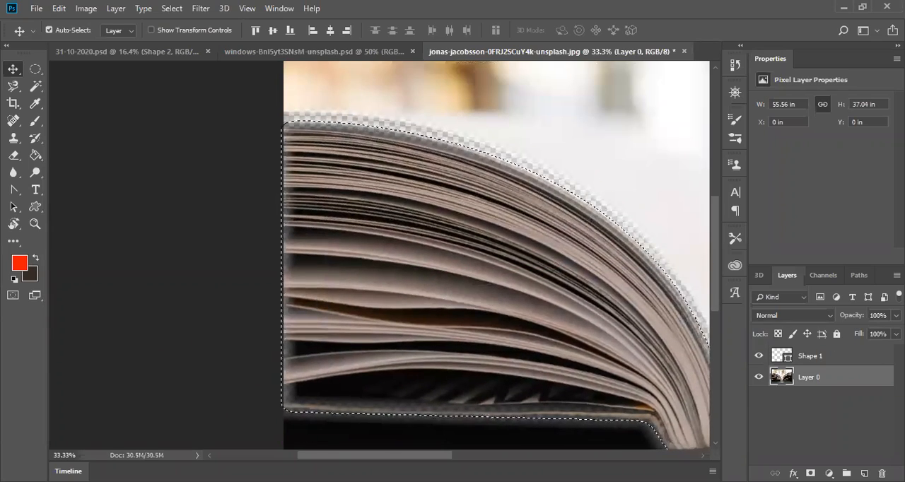
pyautogui.click(703, 457)
pyautogui.click(703, 456)
pyautogui.click(704, 456)
pyautogui.click(703, 456)
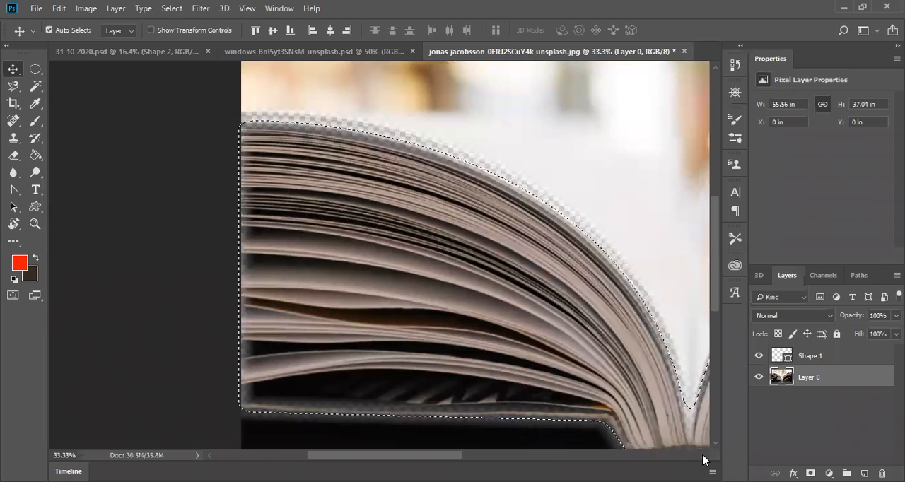
pyautogui.click(703, 456)
pyautogui.click(704, 456)
pyautogui.moveTo(530, 255); pyautogui.dragTo(535, 350)
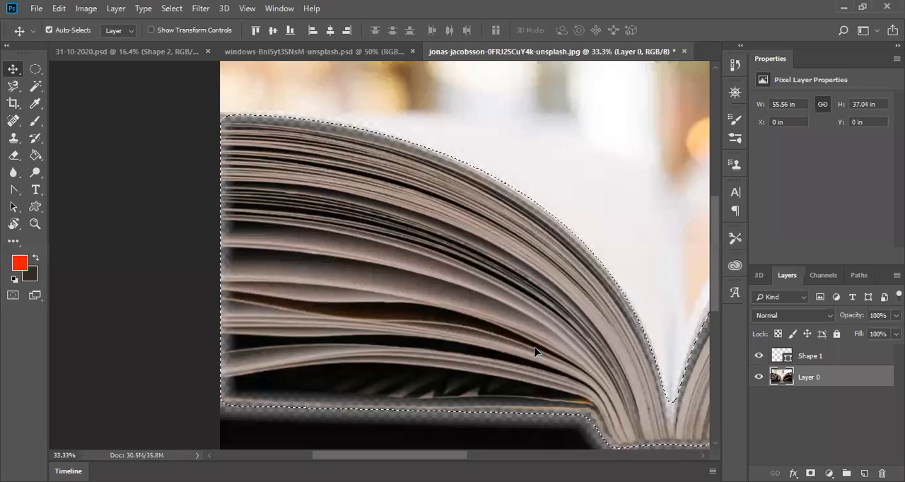
# Step: Copy the selected book to a new layer, and hide the original photo layer to isolate the cutout
pyautogui.hotkey('ctrl', 'j')
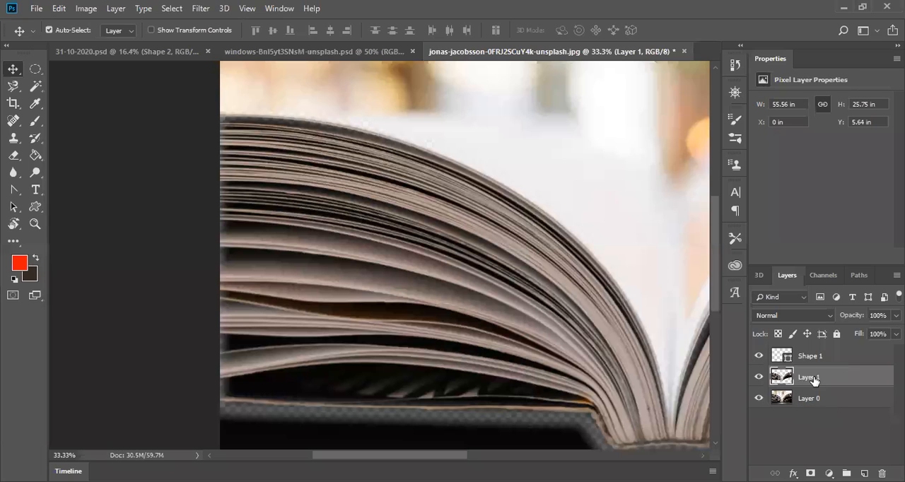
pyautogui.click(758, 399)
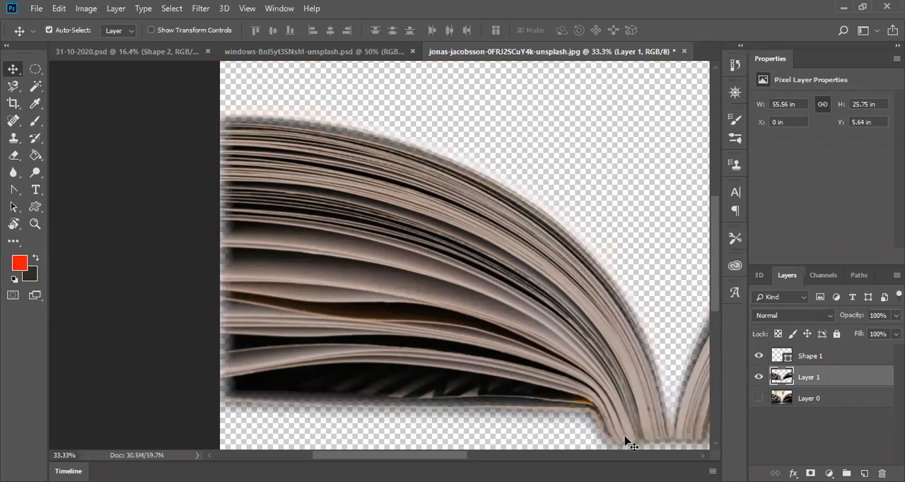
pyautogui.hotkey('ctrl', '0')
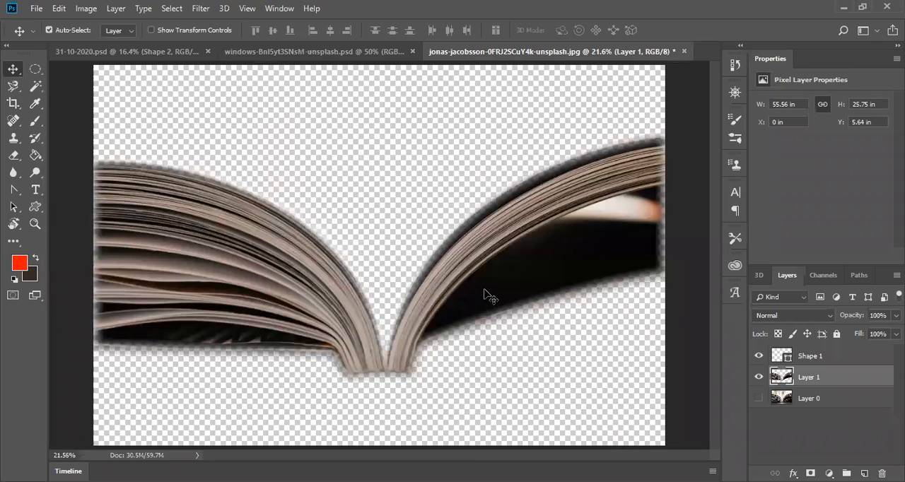
pyautogui.click(409, 364)
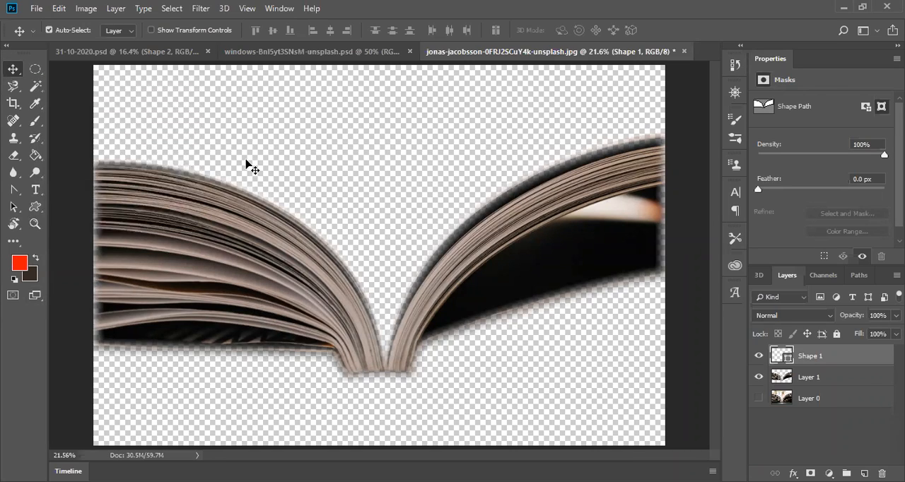
pyautogui.click(321, 51)
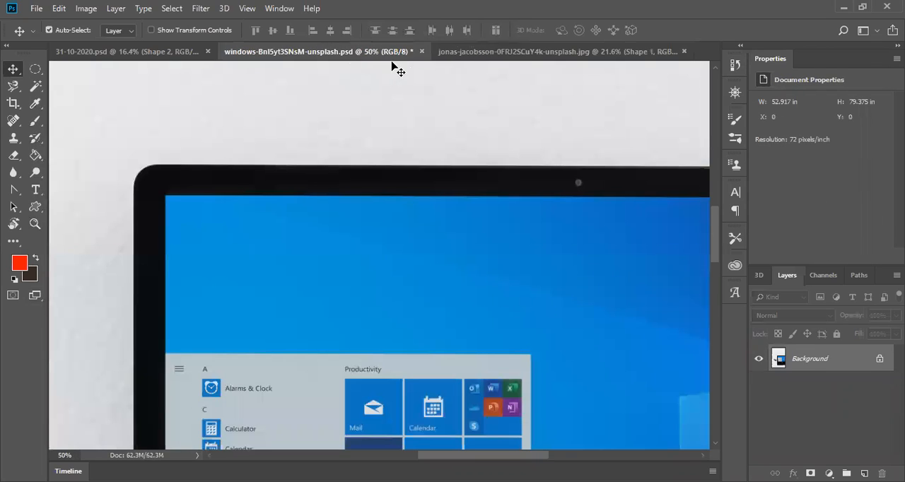
pyautogui.click(484, 53)
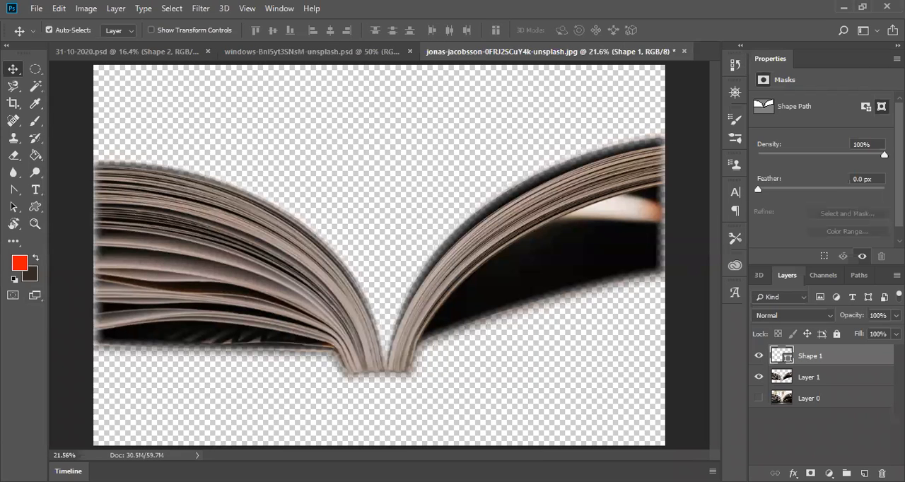